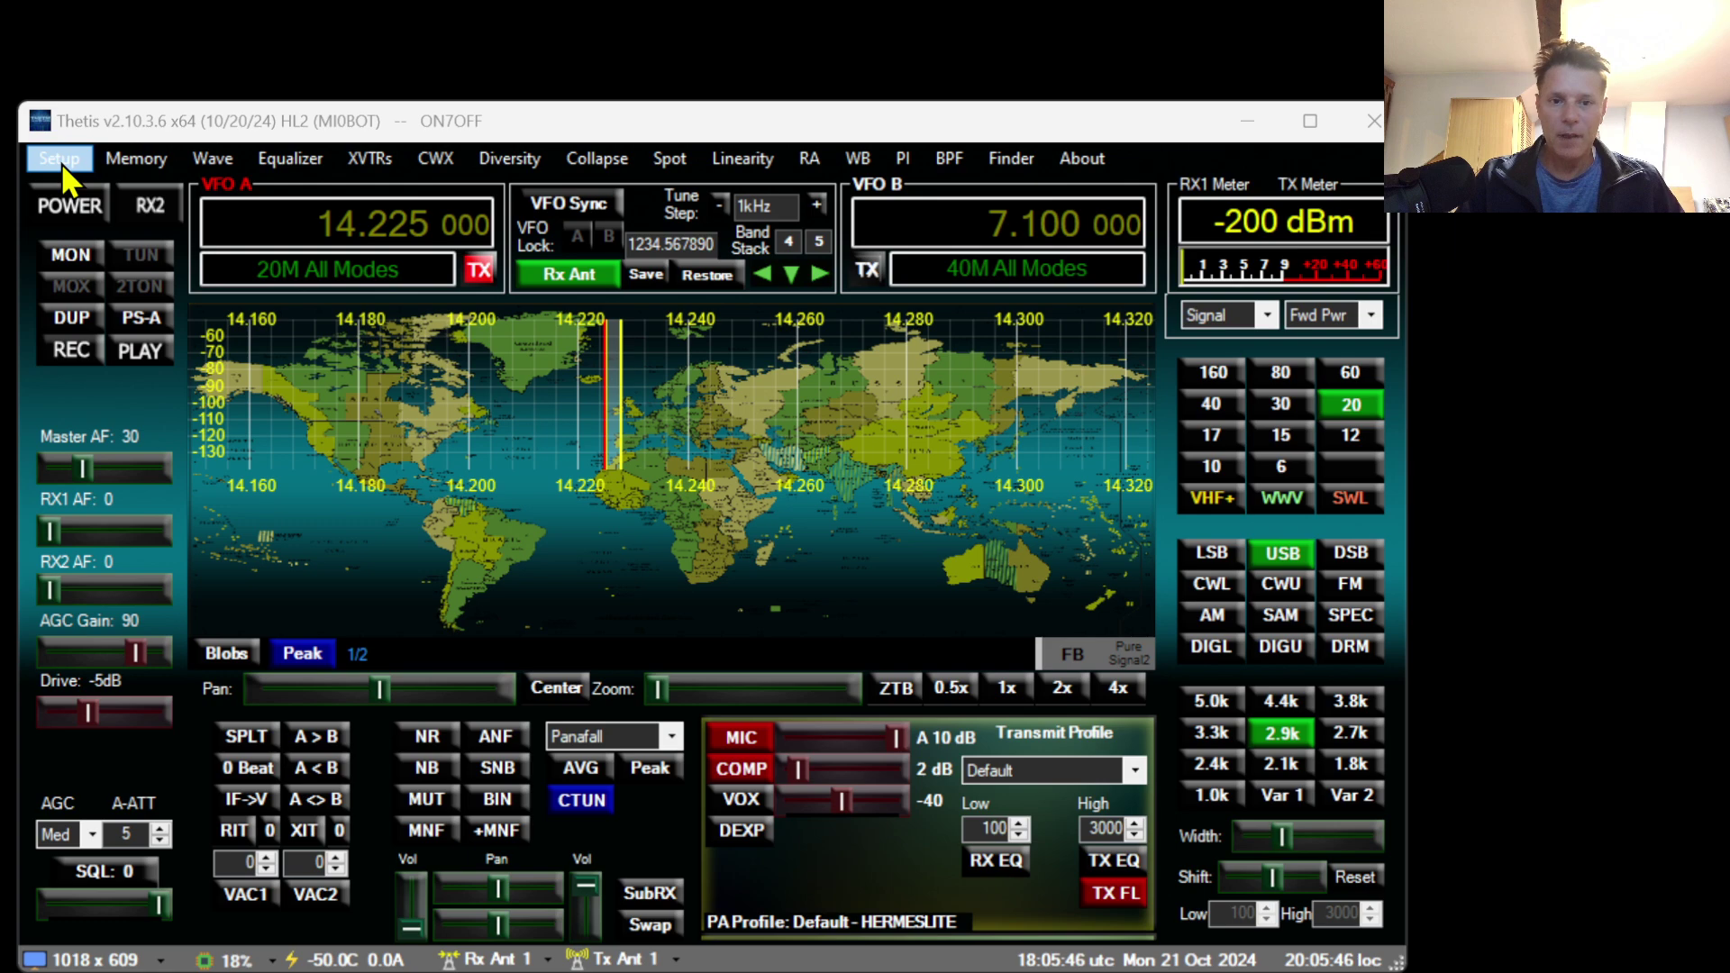
Open the Setup window and move it so it sits lower over the main window.
{"action": "left_click", "coordinate": [61, 162]}
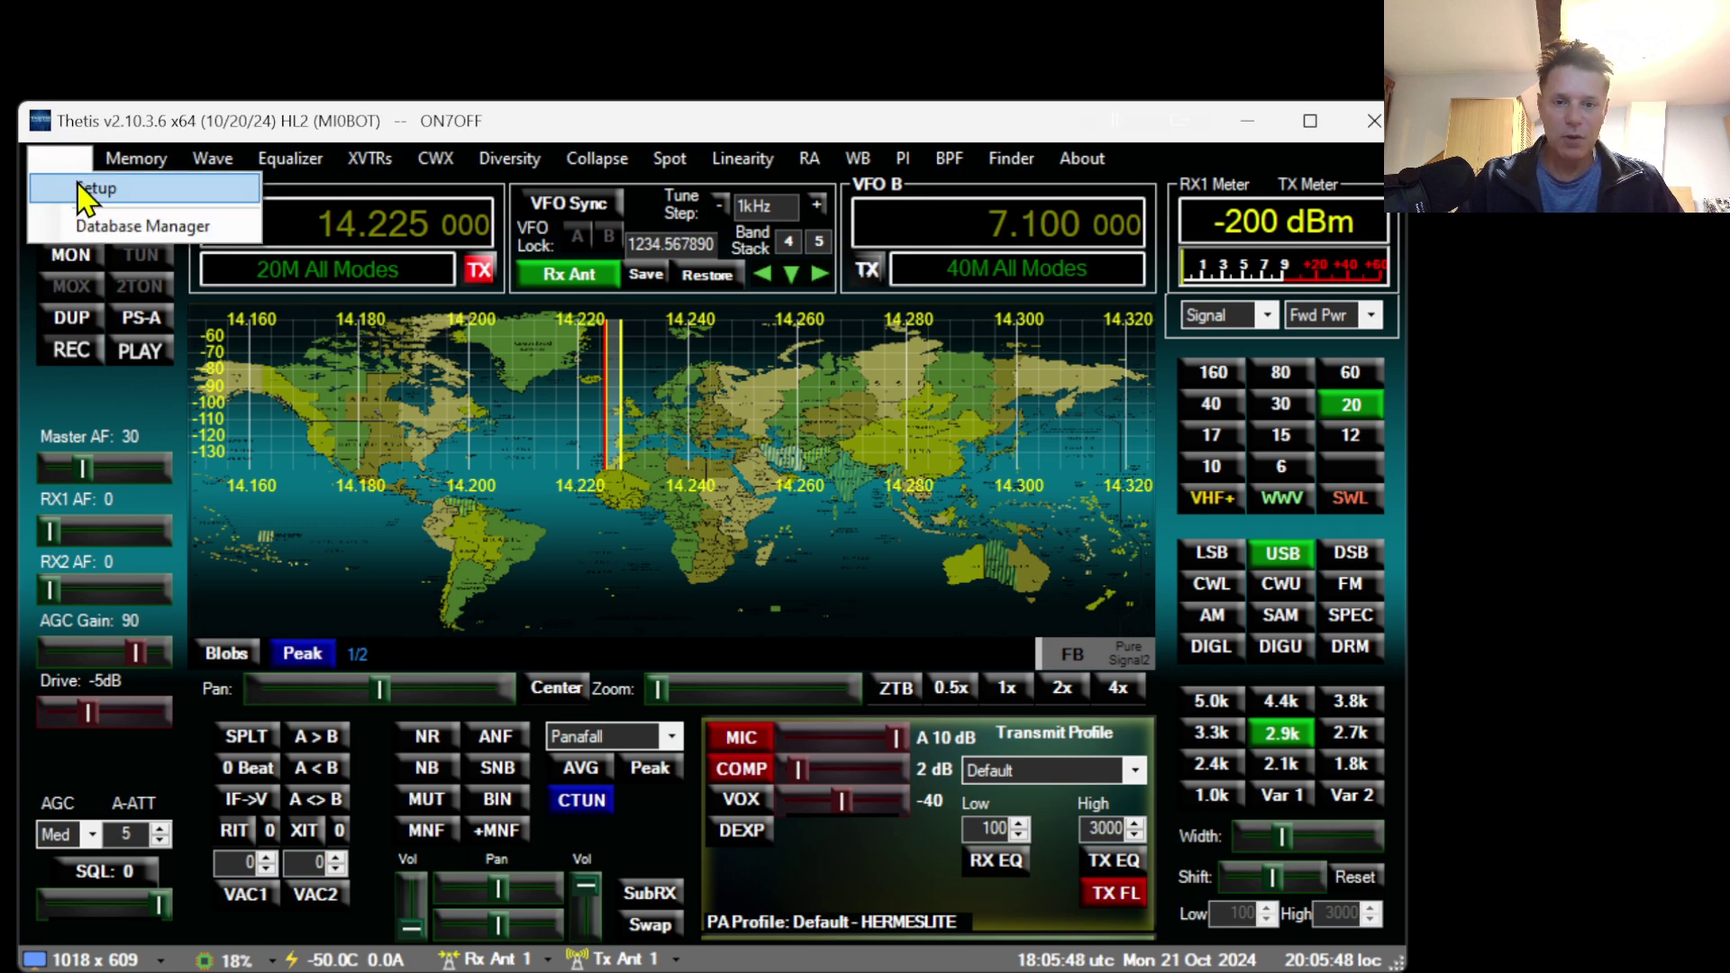
{"action": "left_click", "coordinate": [98, 186]}
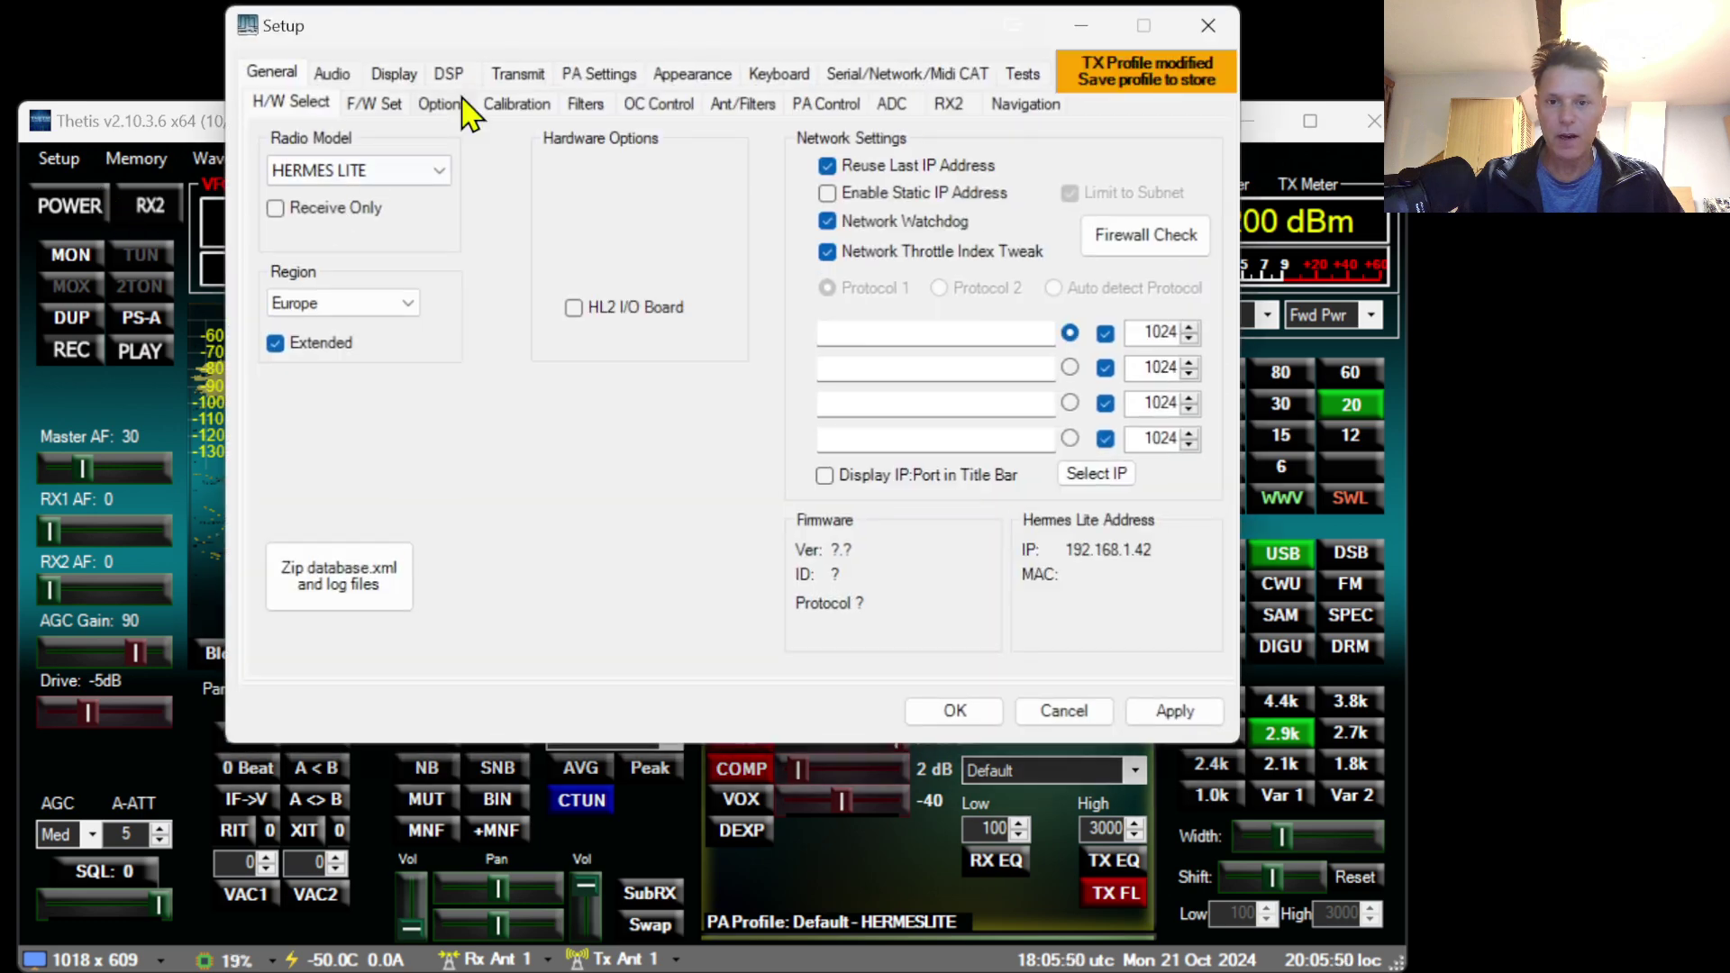
{"action": "left_click_drag", "start_coordinate": [529, 36], "coordinate": [433, 183]}
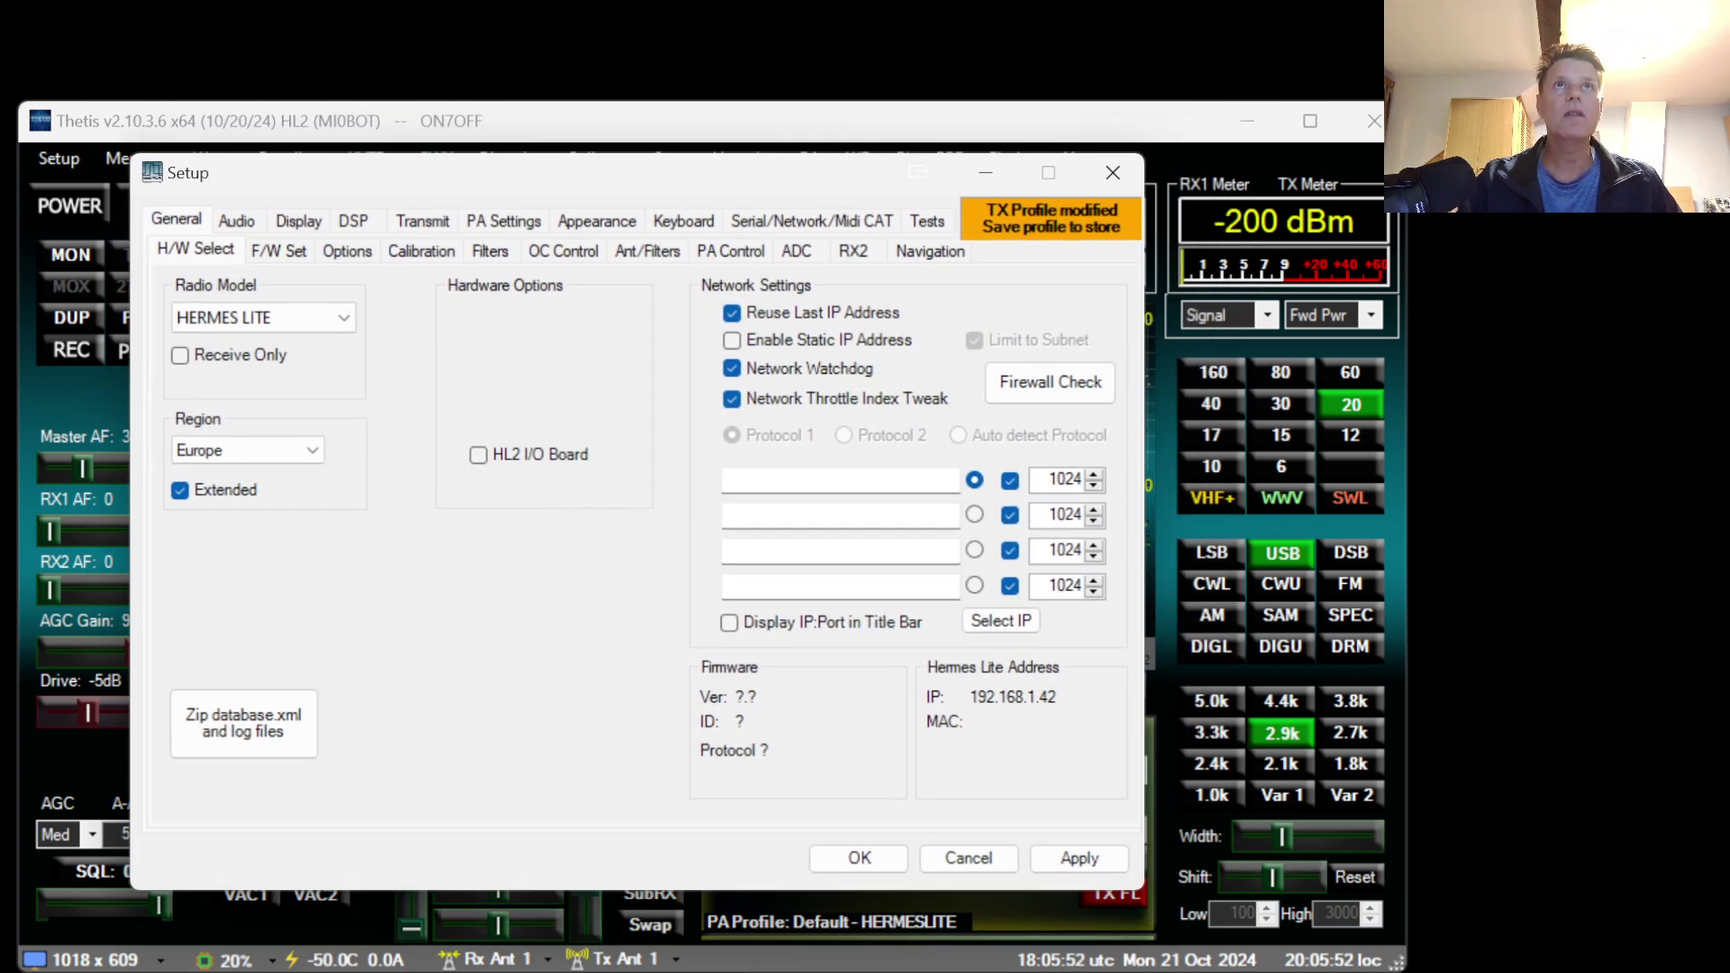
{"action": "left_click", "coordinate": [733, 343]}
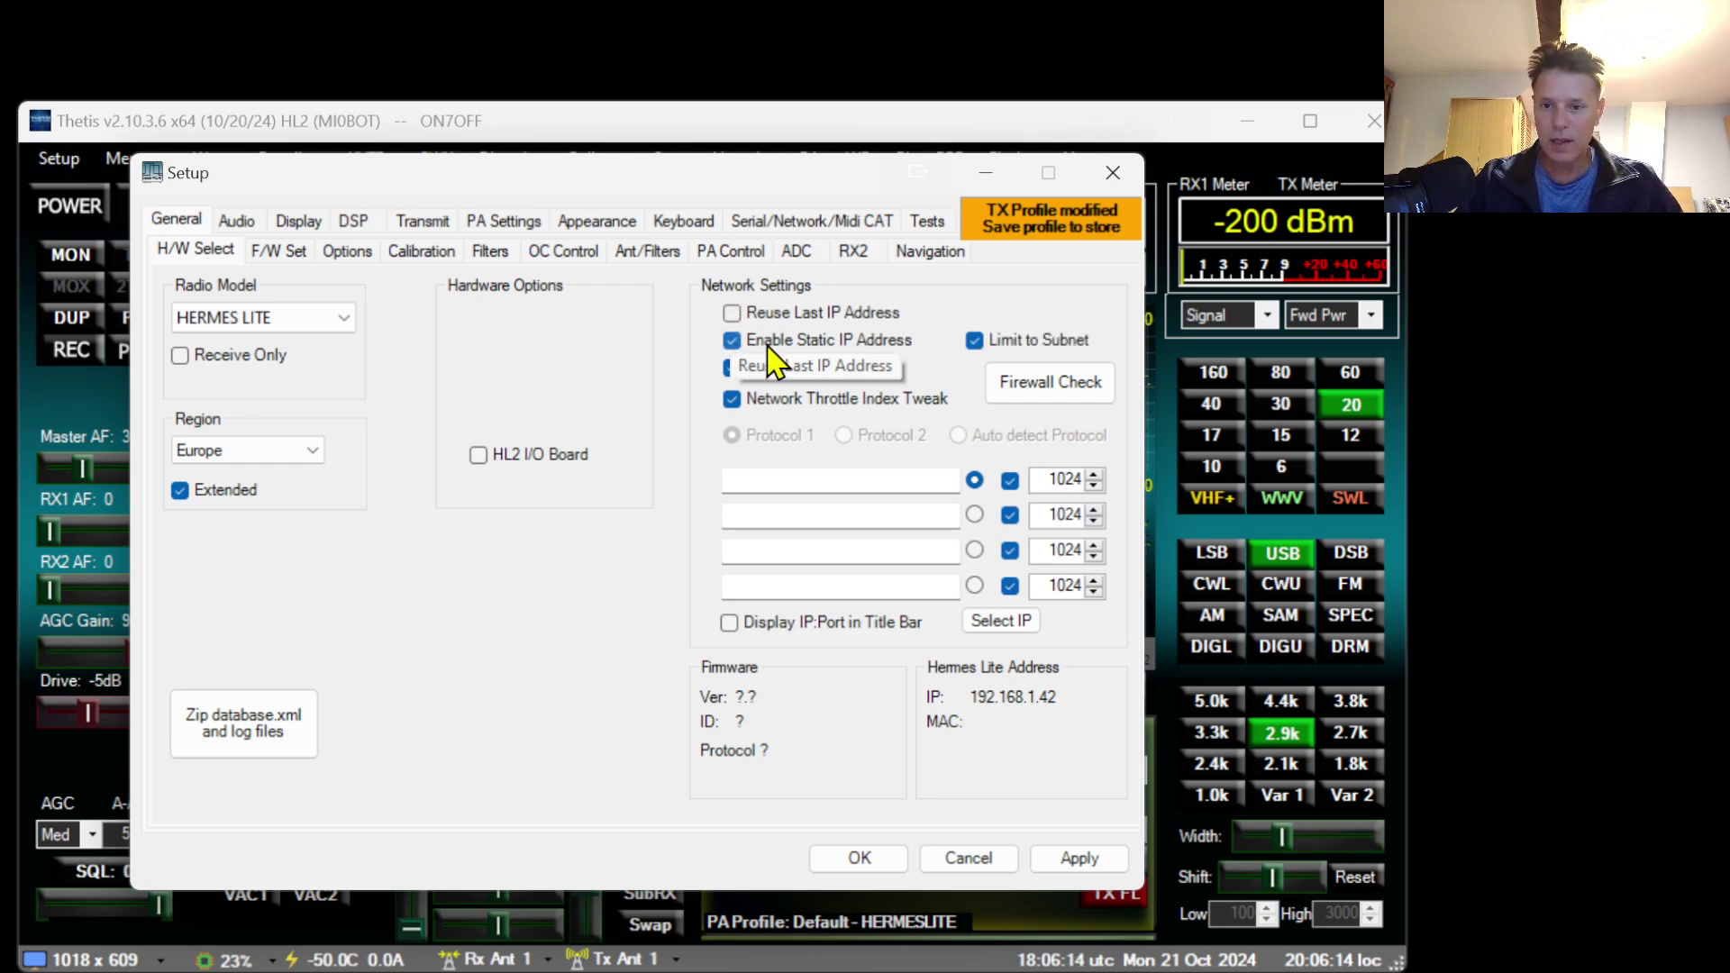
{"action": "left_click", "coordinate": [975, 345]}
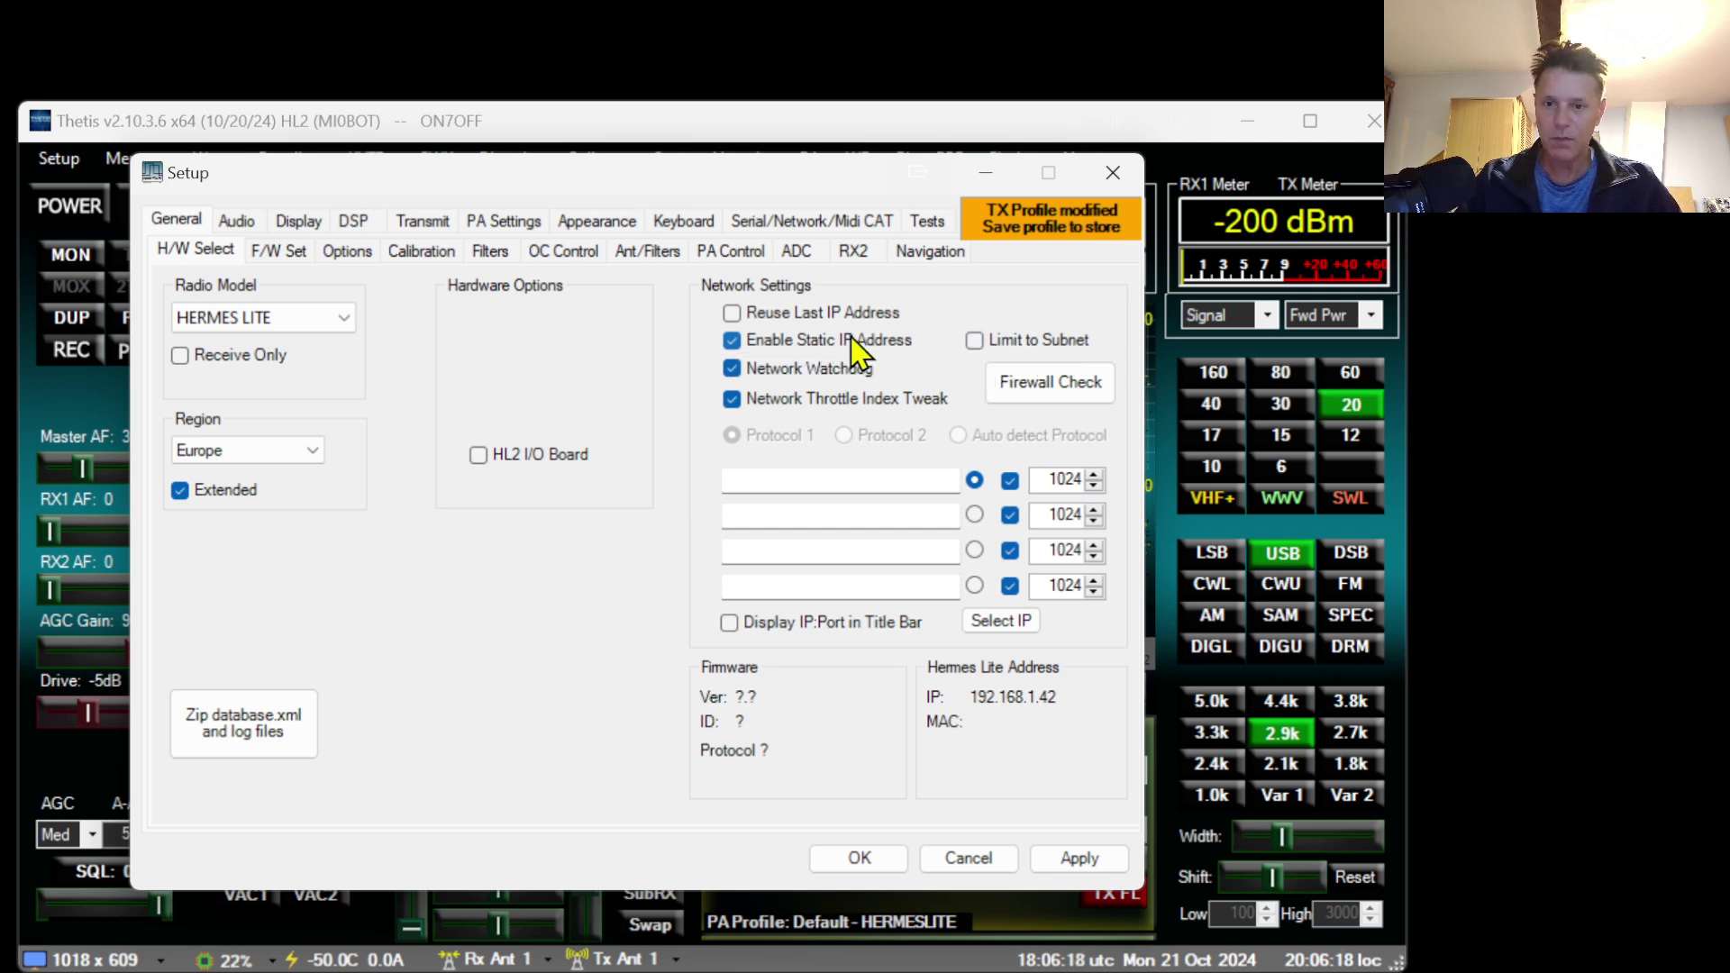
{"action": "left_click", "coordinate": [733, 340]}
{"action": "left_click", "coordinate": [731, 313]}
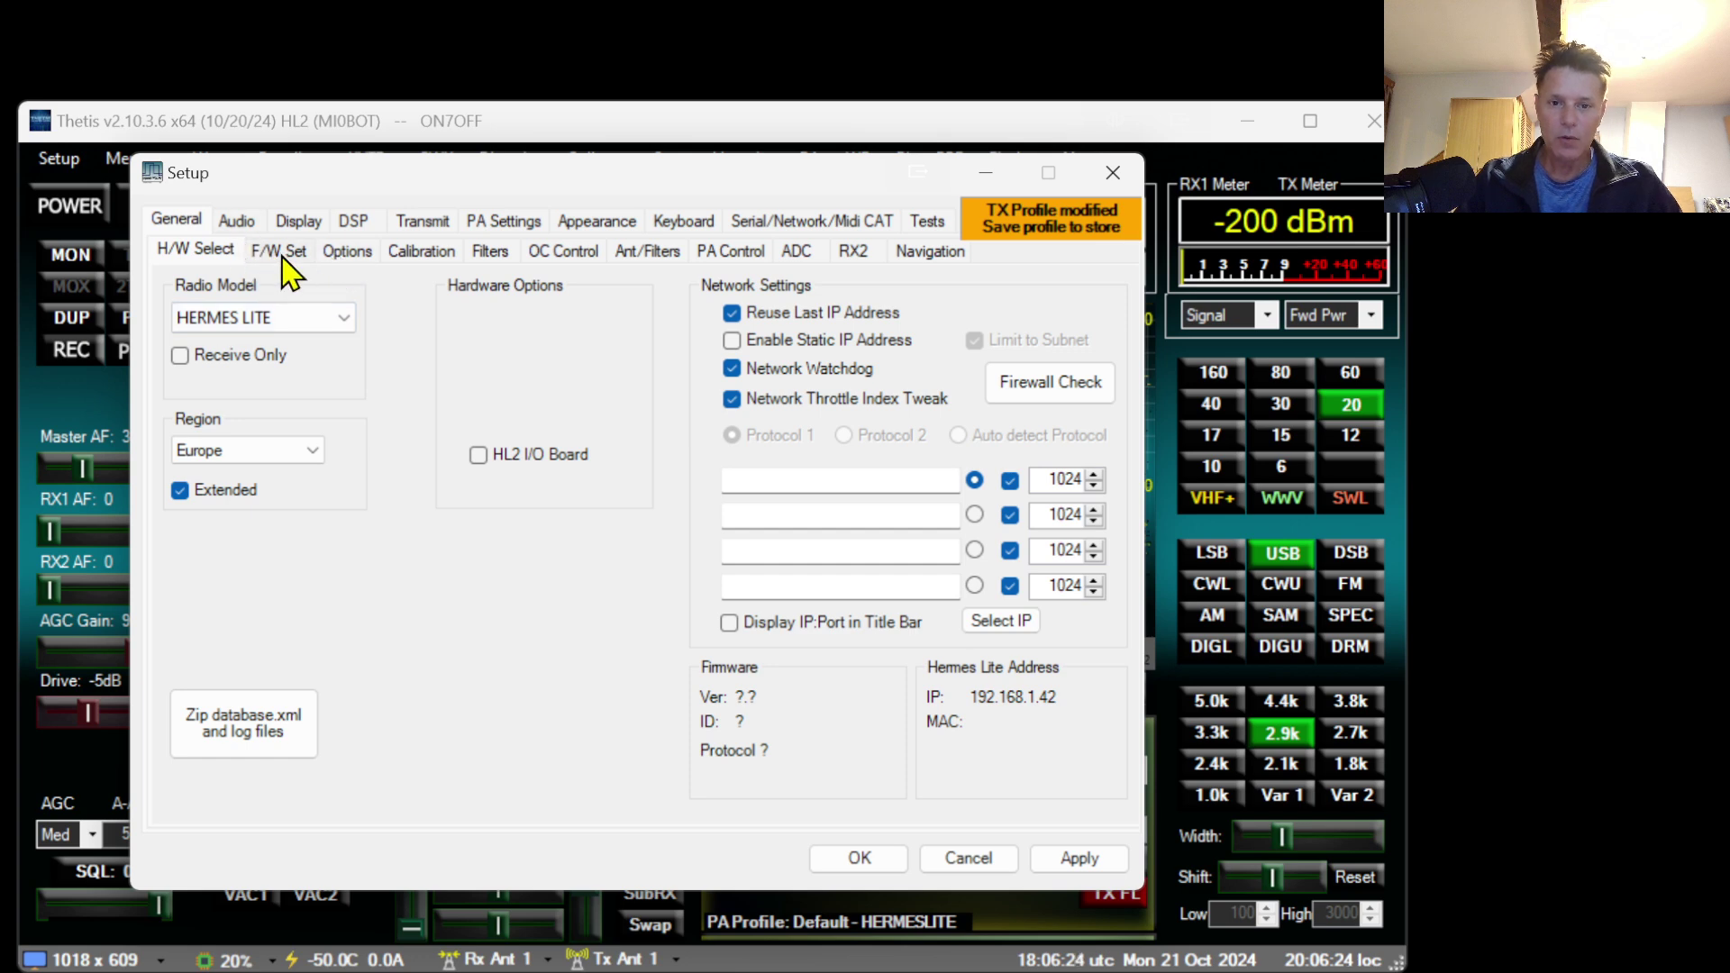
In the first page of general options, enable Disable Split on Band Change, All Mode Mic PTT and Prevent TX when on different band to RX.
{"action": "left_click", "coordinate": [347, 252]}
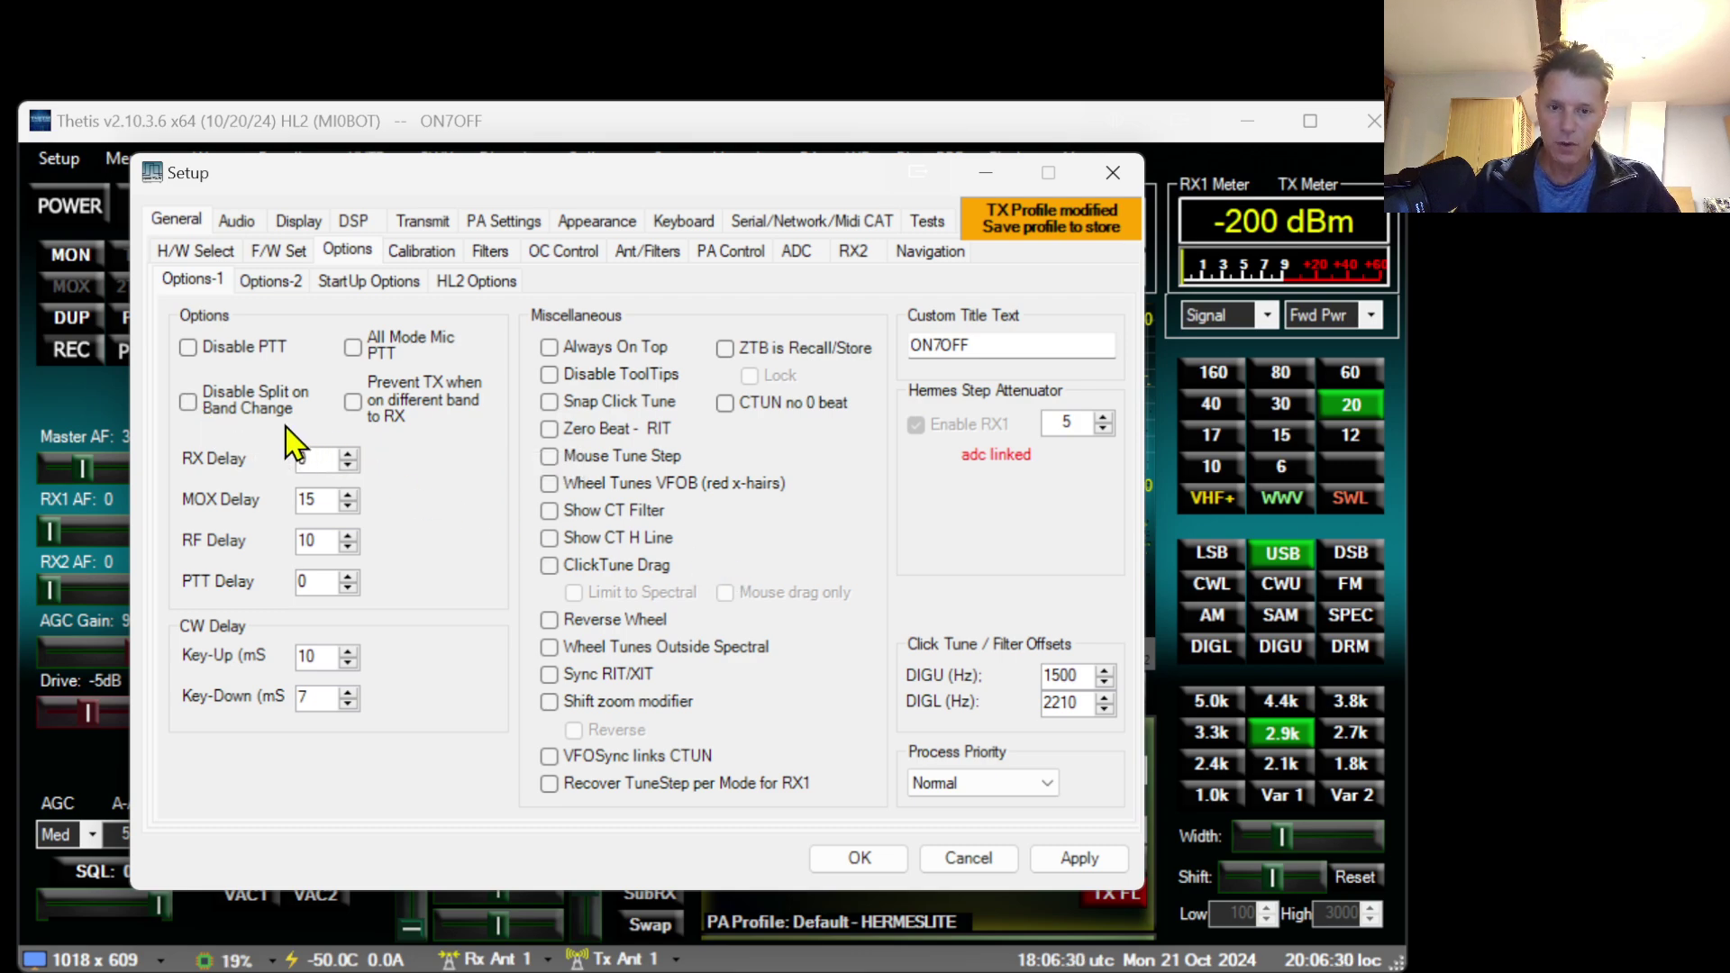
{"action": "left_click", "coordinate": [217, 408]}
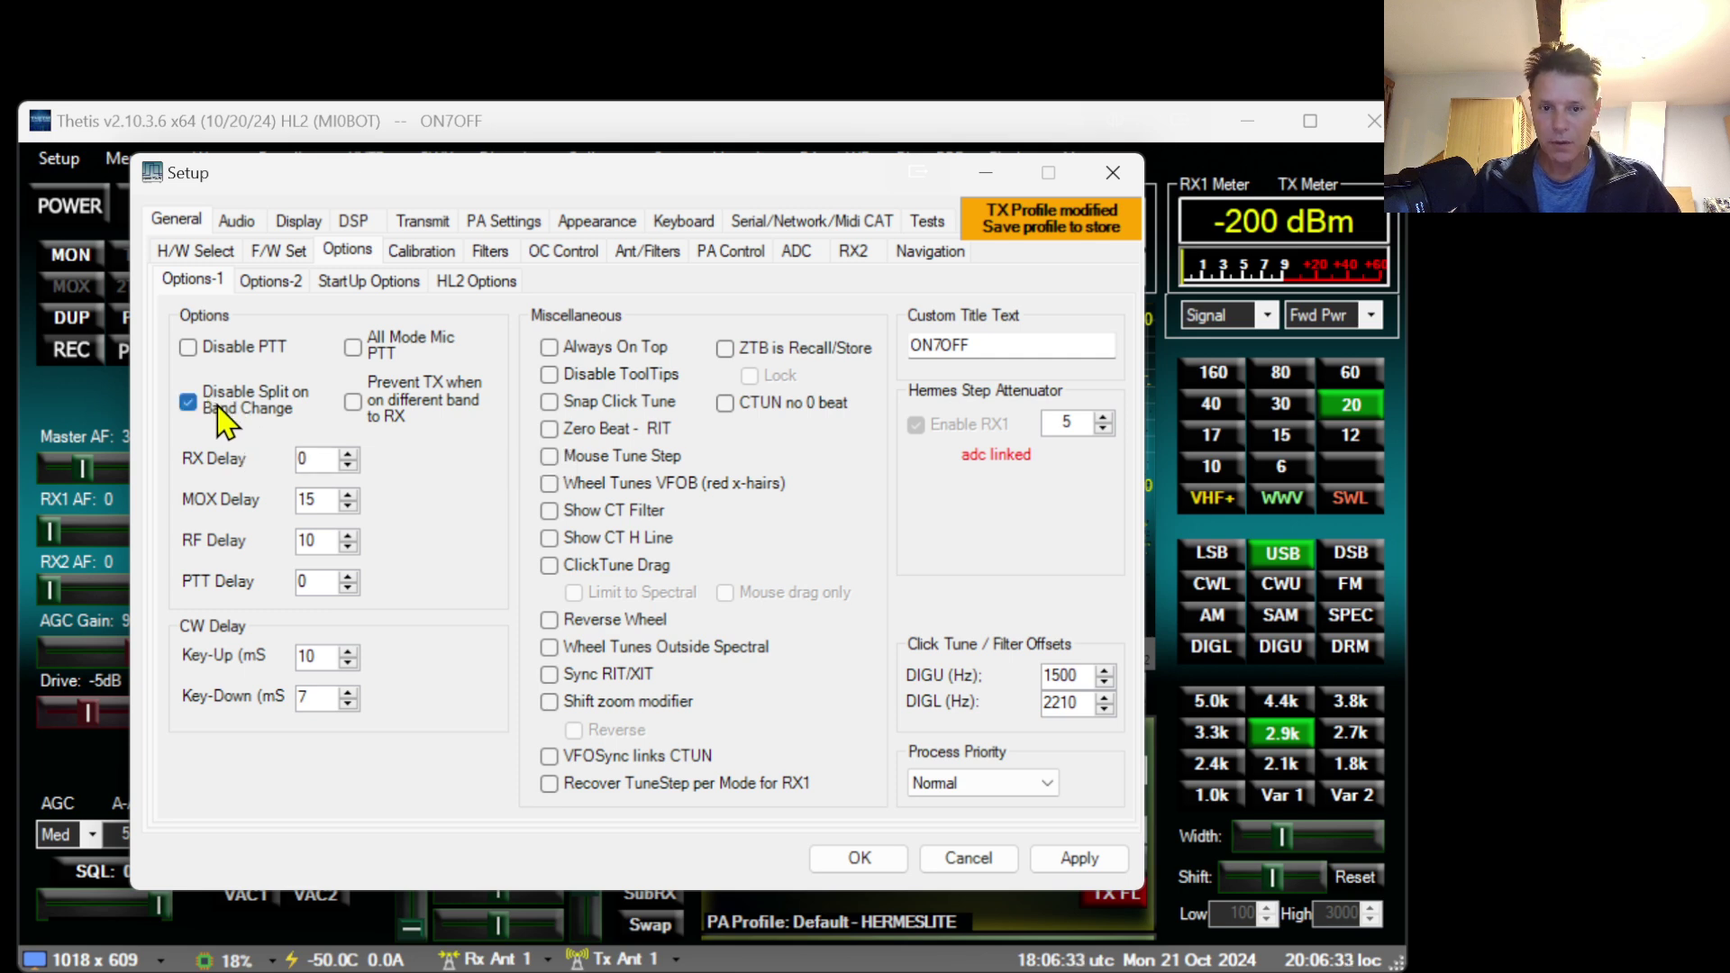
{"action": "left_click", "coordinate": [407, 346]}
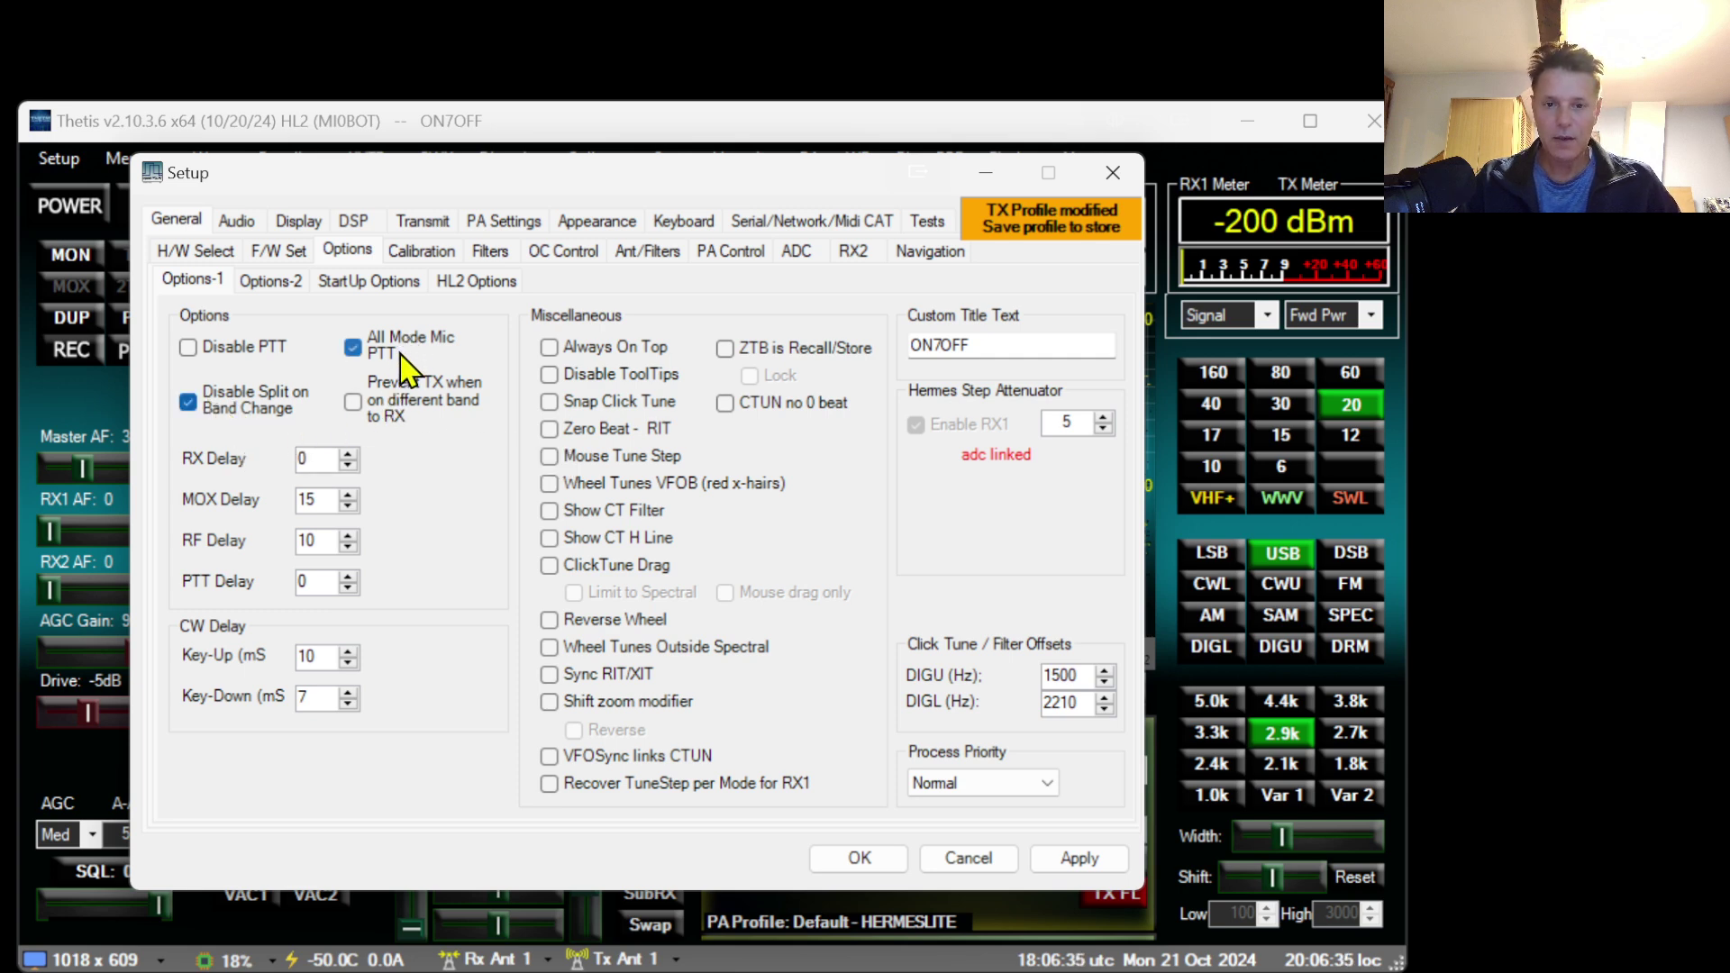
{"action": "left_click", "coordinate": [398, 419]}
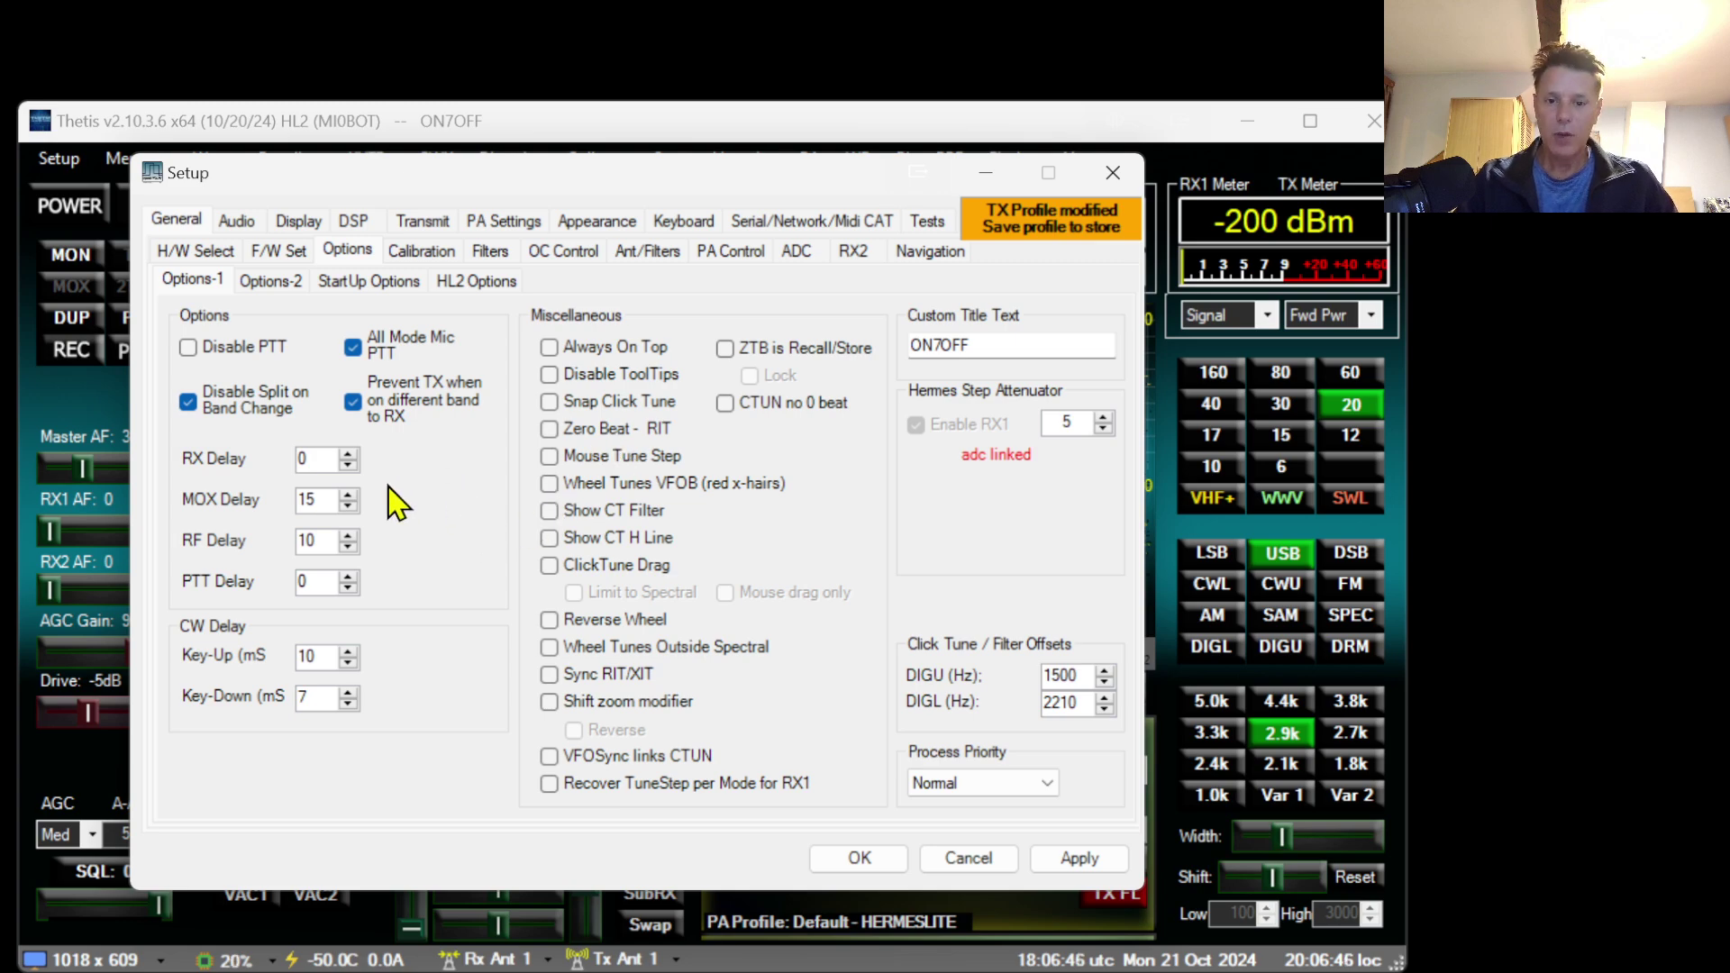
Set the RX Delay to 50, MOX Delay to 100, RF Delay to 50 and PTT Delay to 250.
{"action": "double_click", "coordinate": [329, 465]}
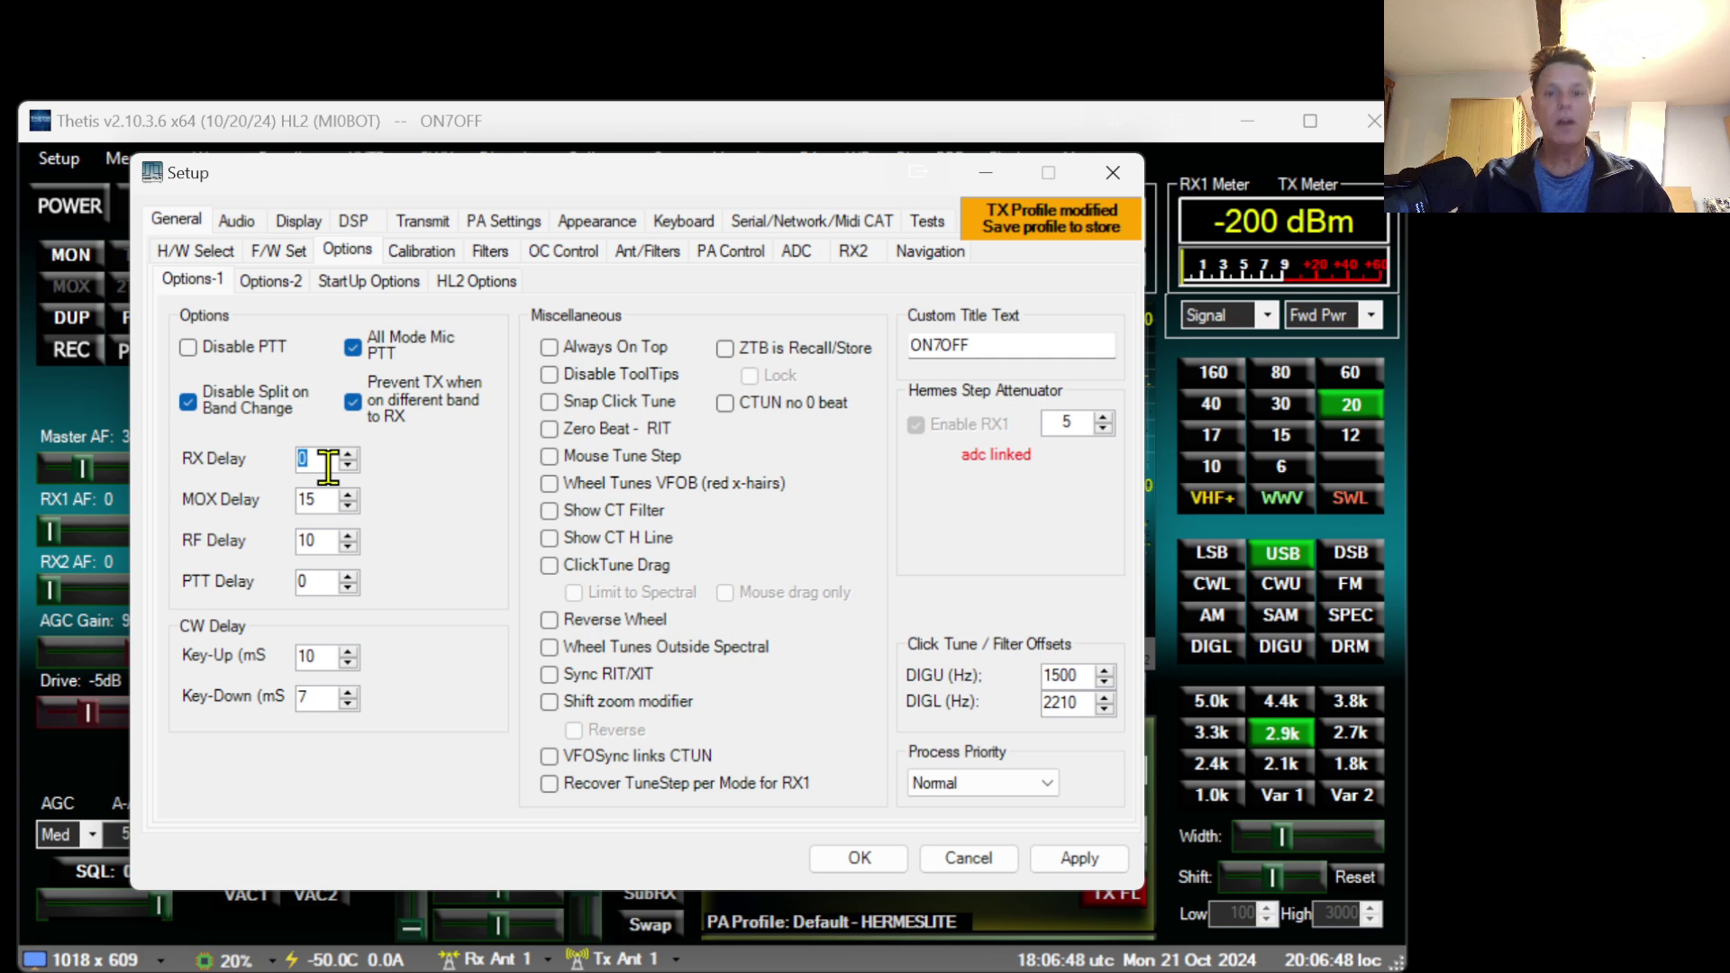
{"action": "type", "text": "50"}
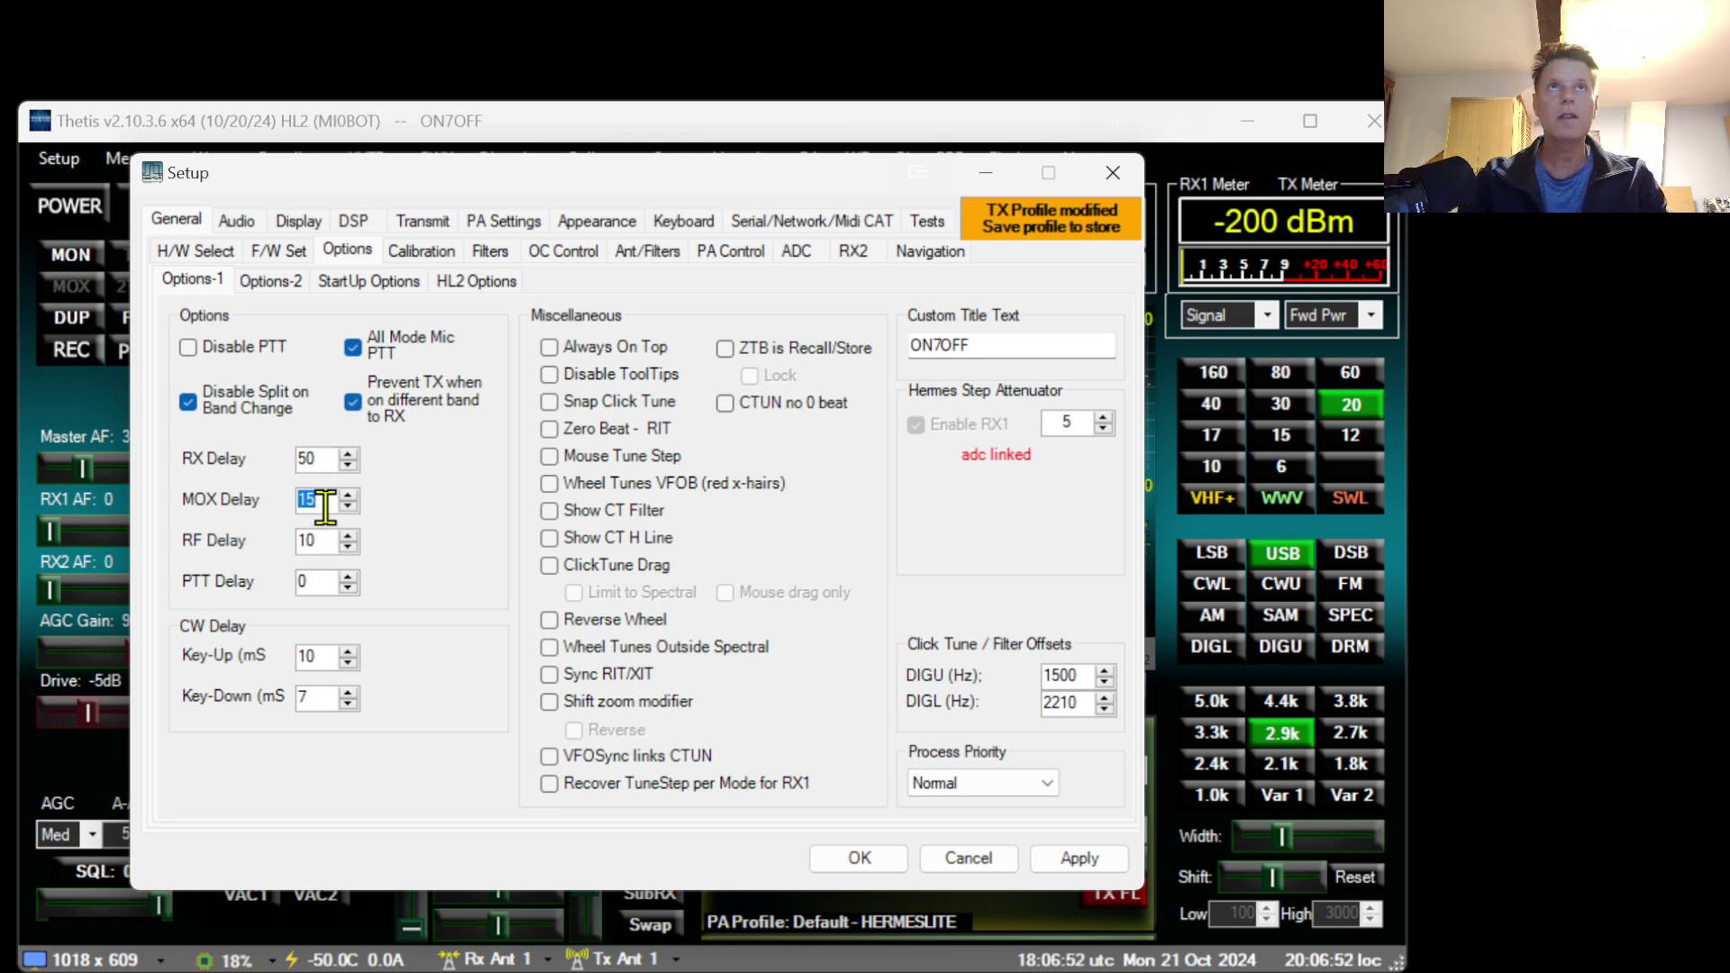
{"action": "type", "text": "100"}
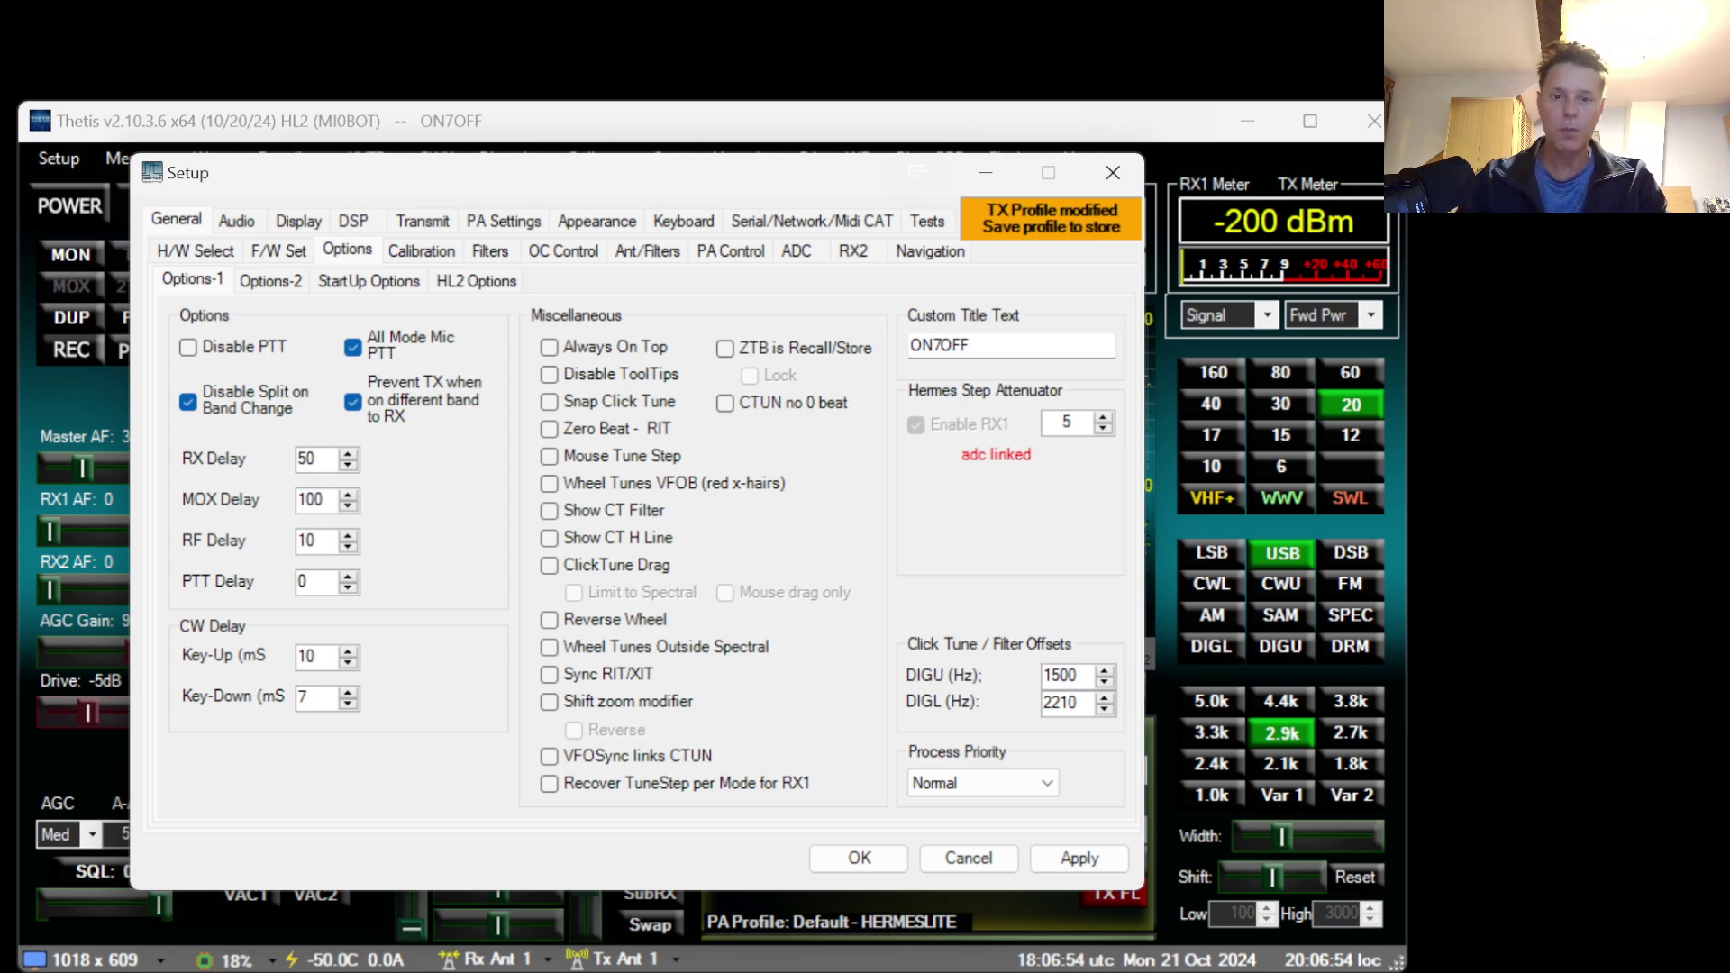
{"action": "double_click", "coordinate": [332, 541]}
{"action": "type", "text": "50"}
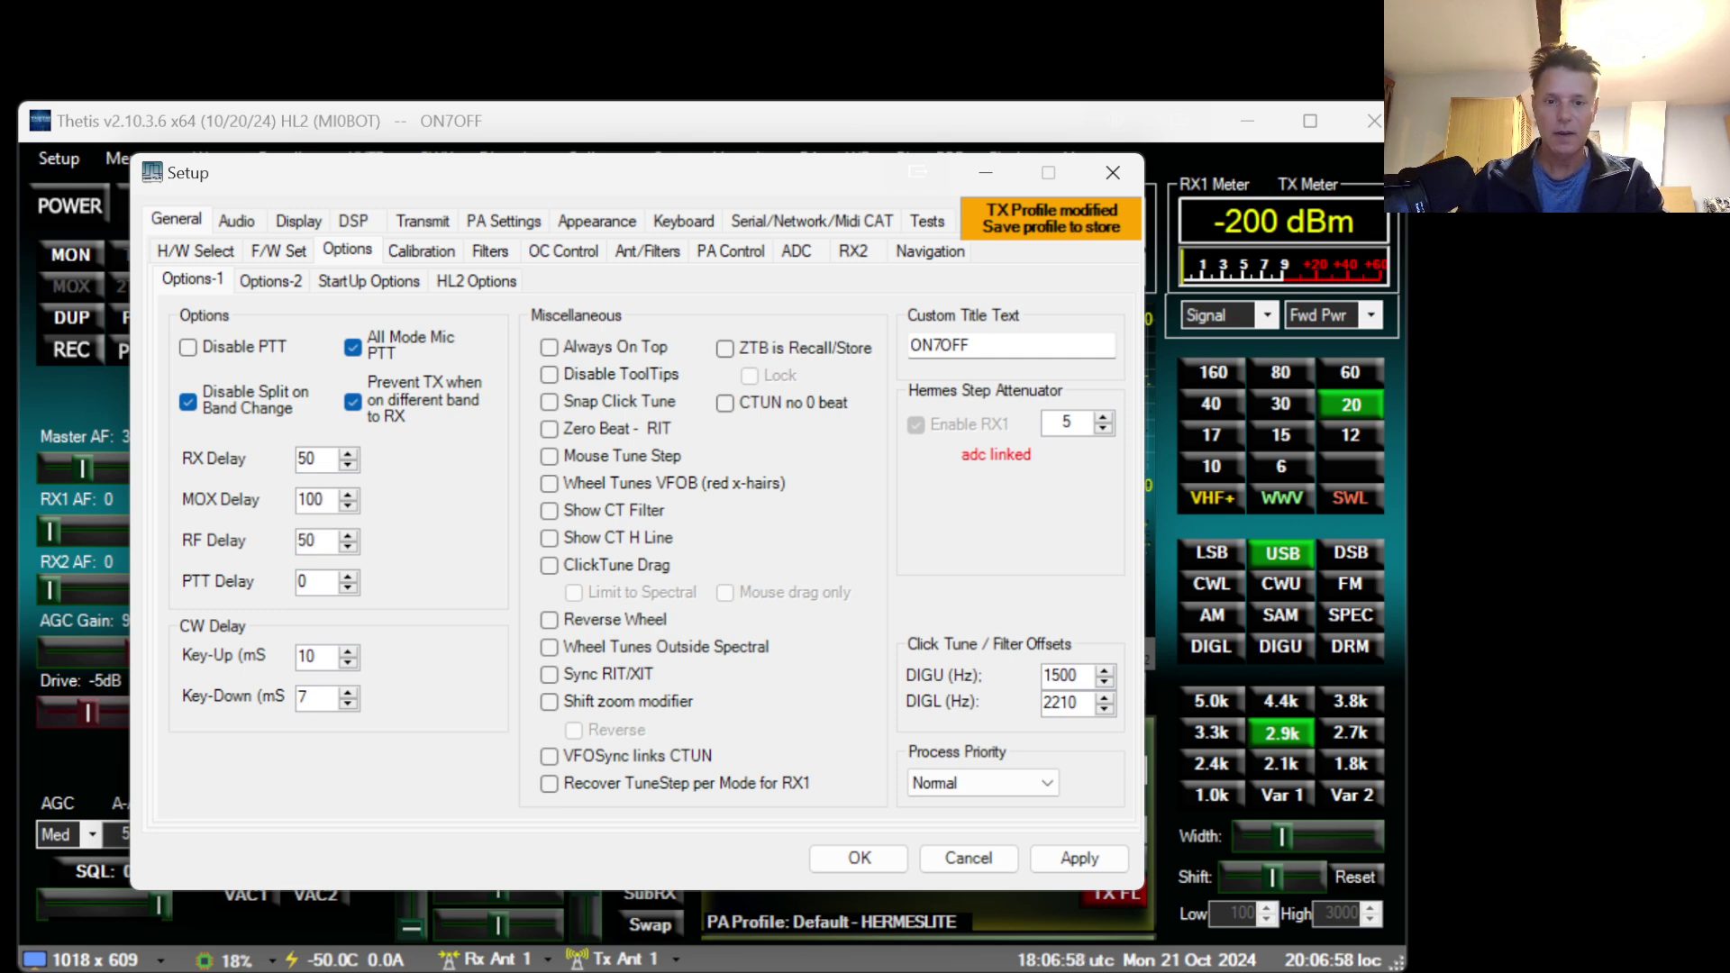
{"action": "double_click", "coordinate": [324, 585]}
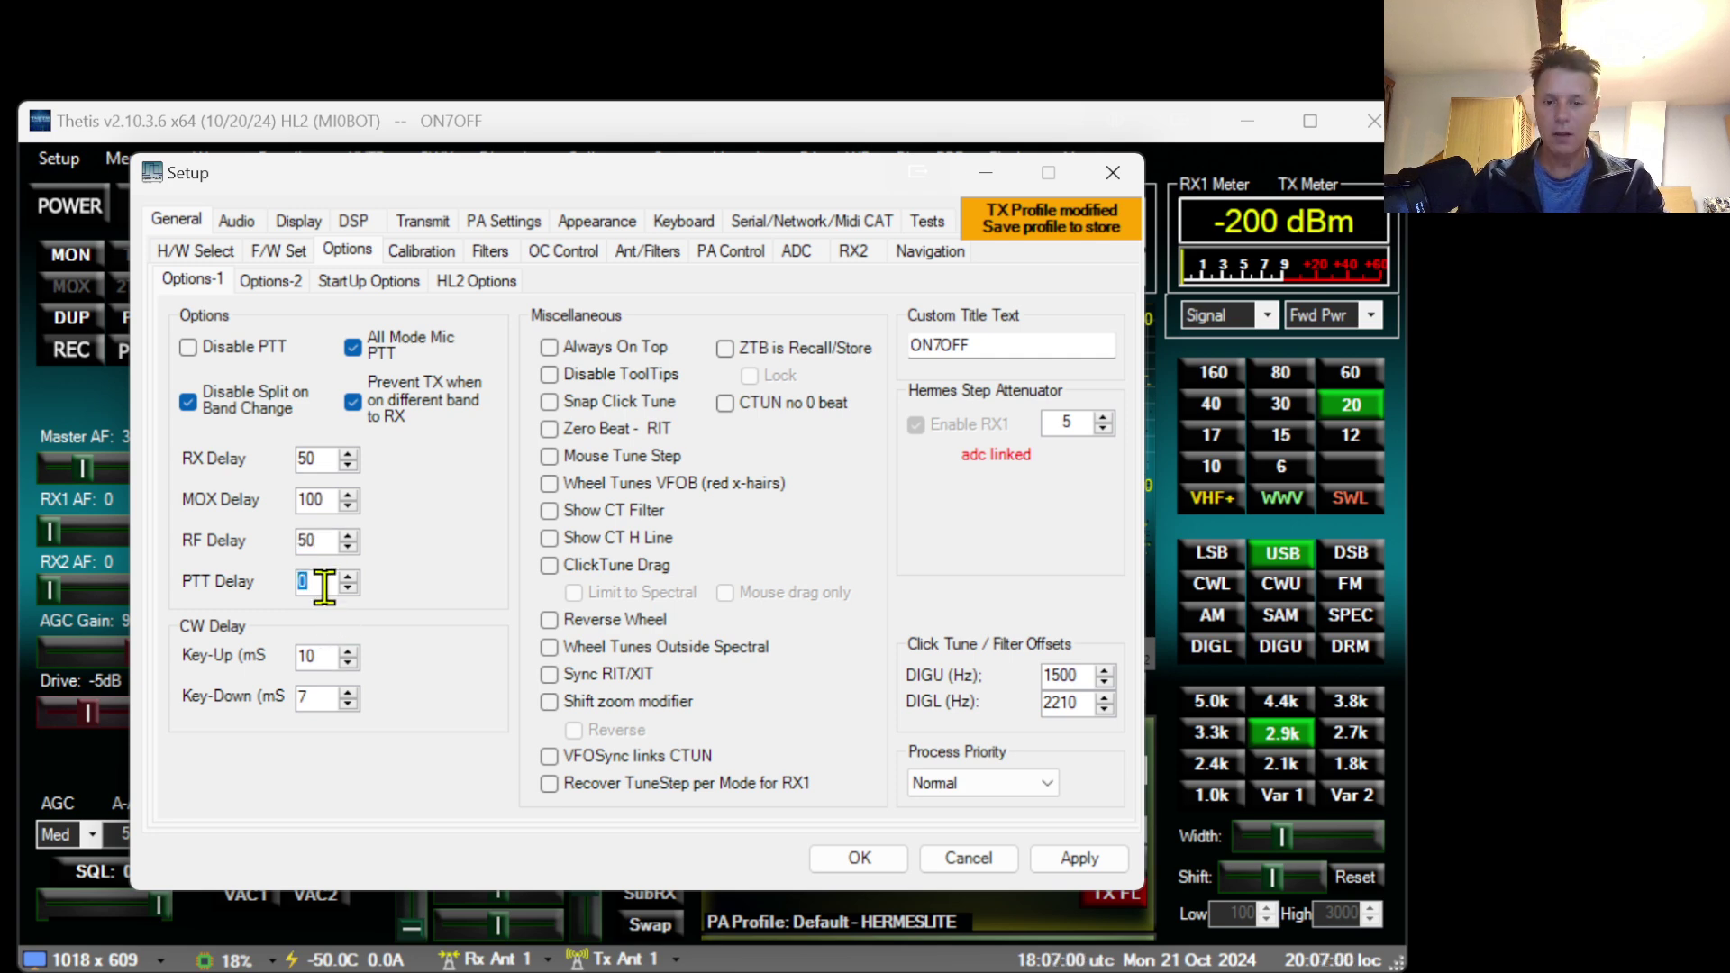
{"action": "type", "text": "25"}
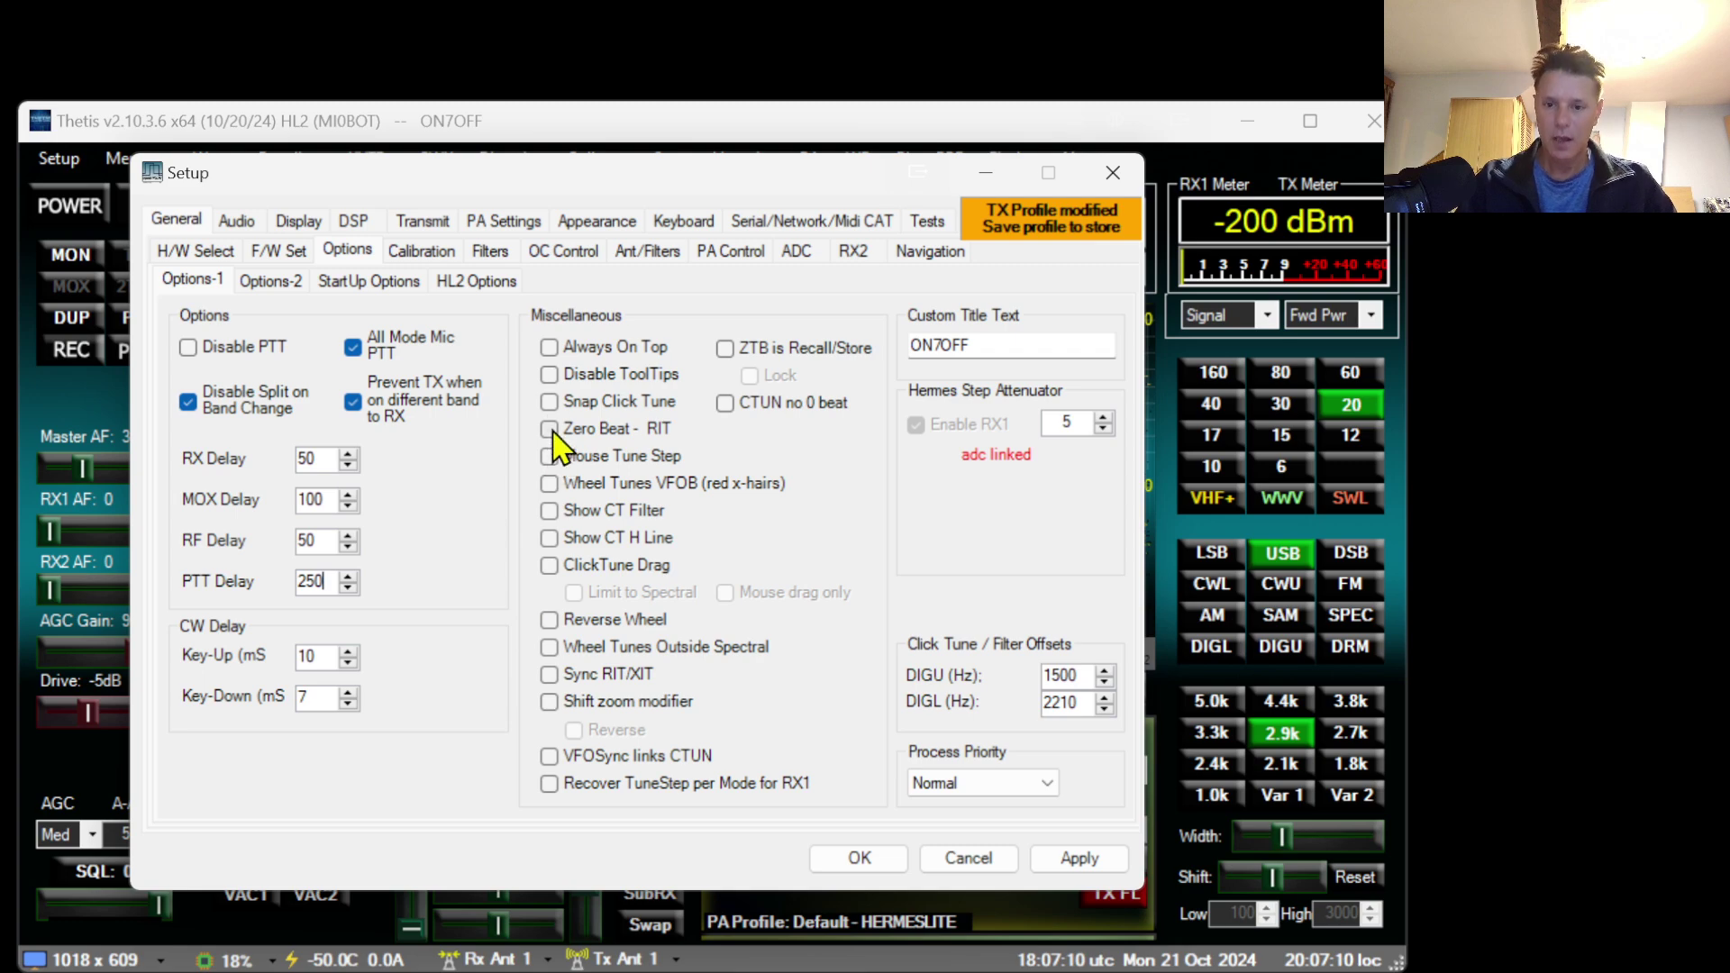
Enable Snap Click Tune and VFOSync links CTUN, and set the process priority to Real Time, accepting the warning.
{"action": "left_click", "coordinate": [548, 403]}
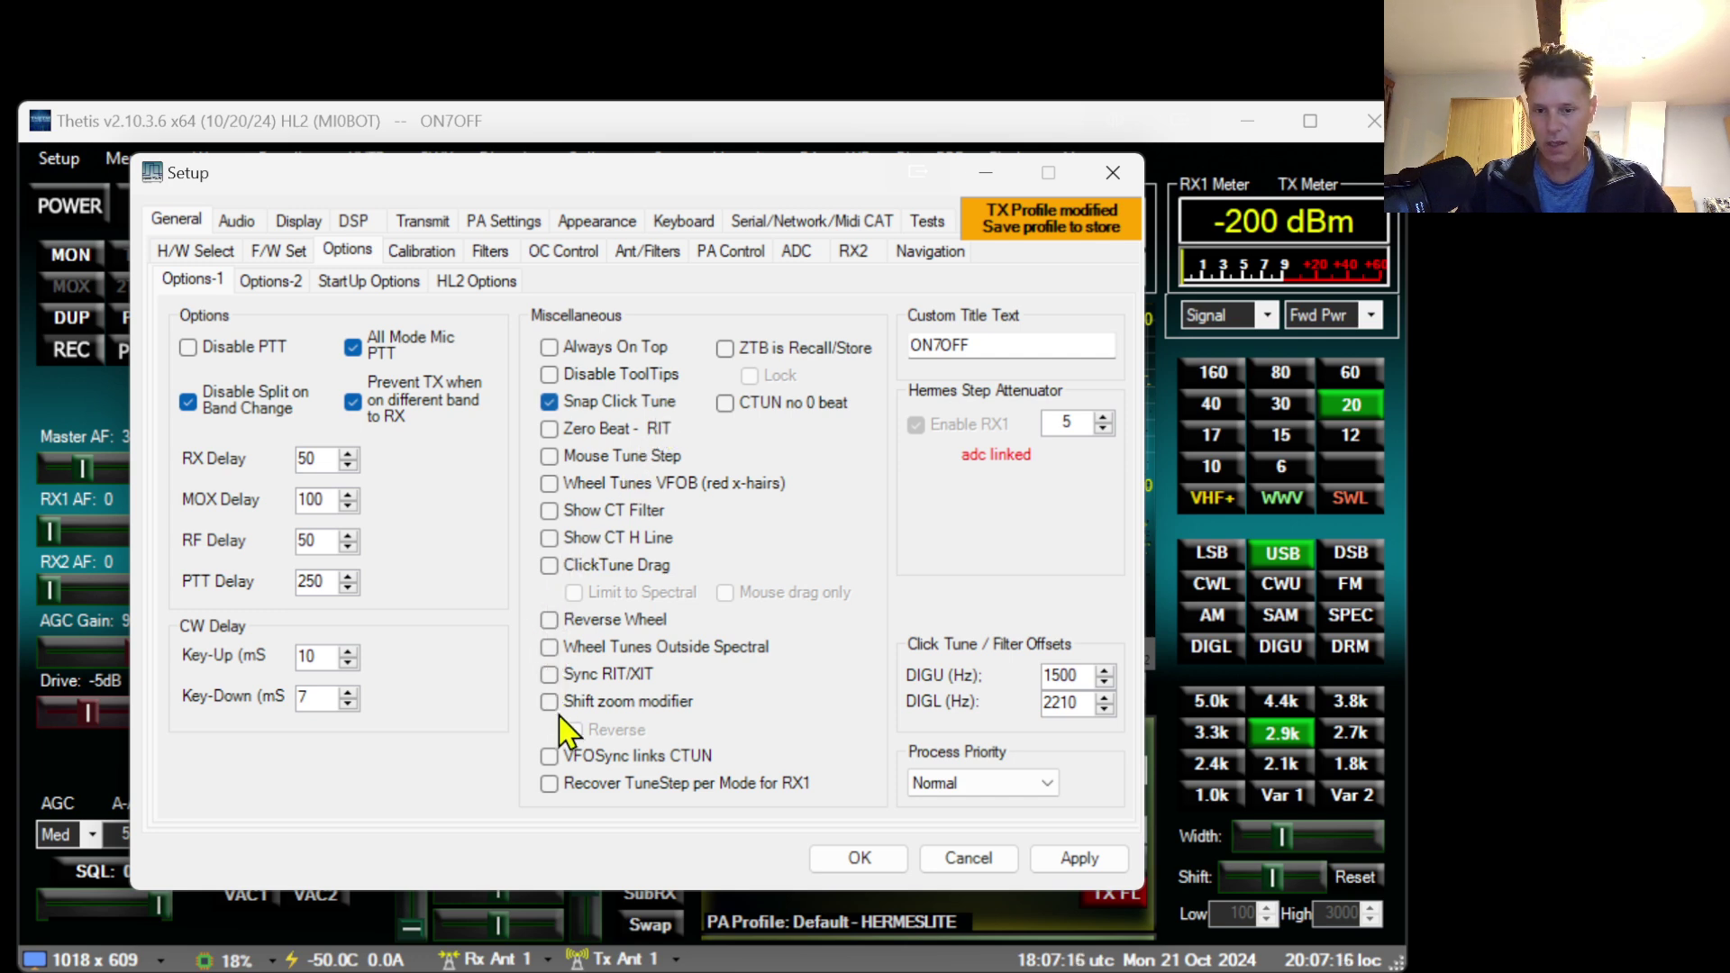
{"action": "left_click", "coordinate": [547, 758]}
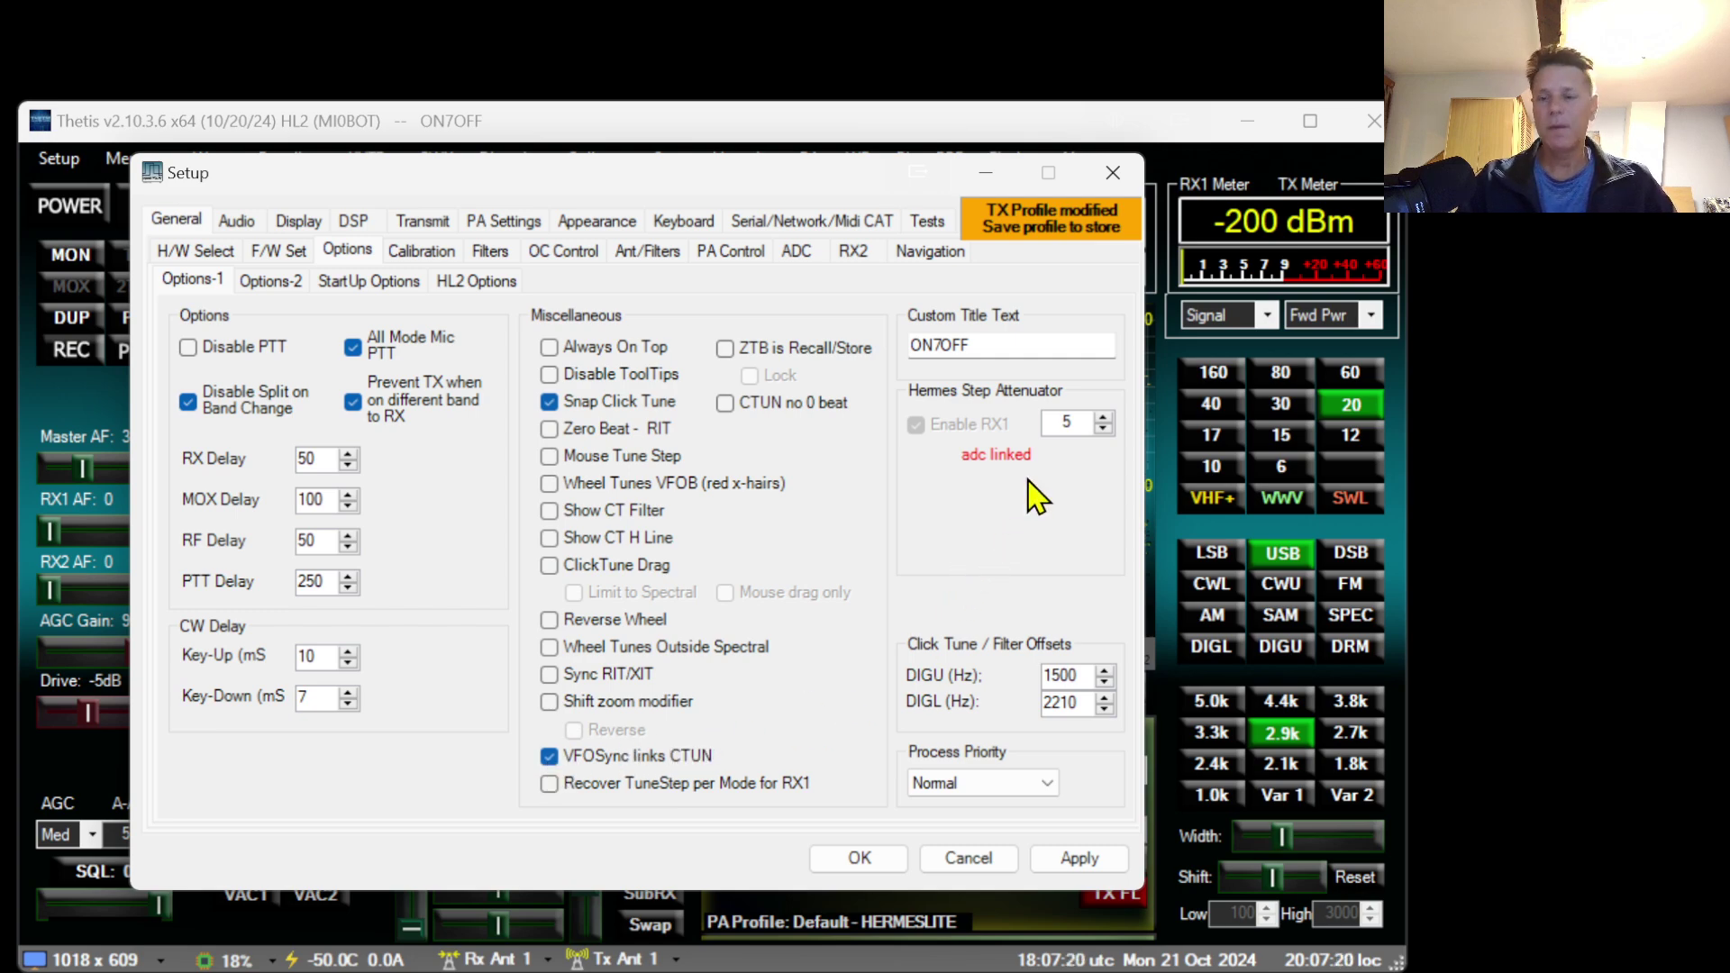
{"action": "left_click", "coordinate": [992, 358]}
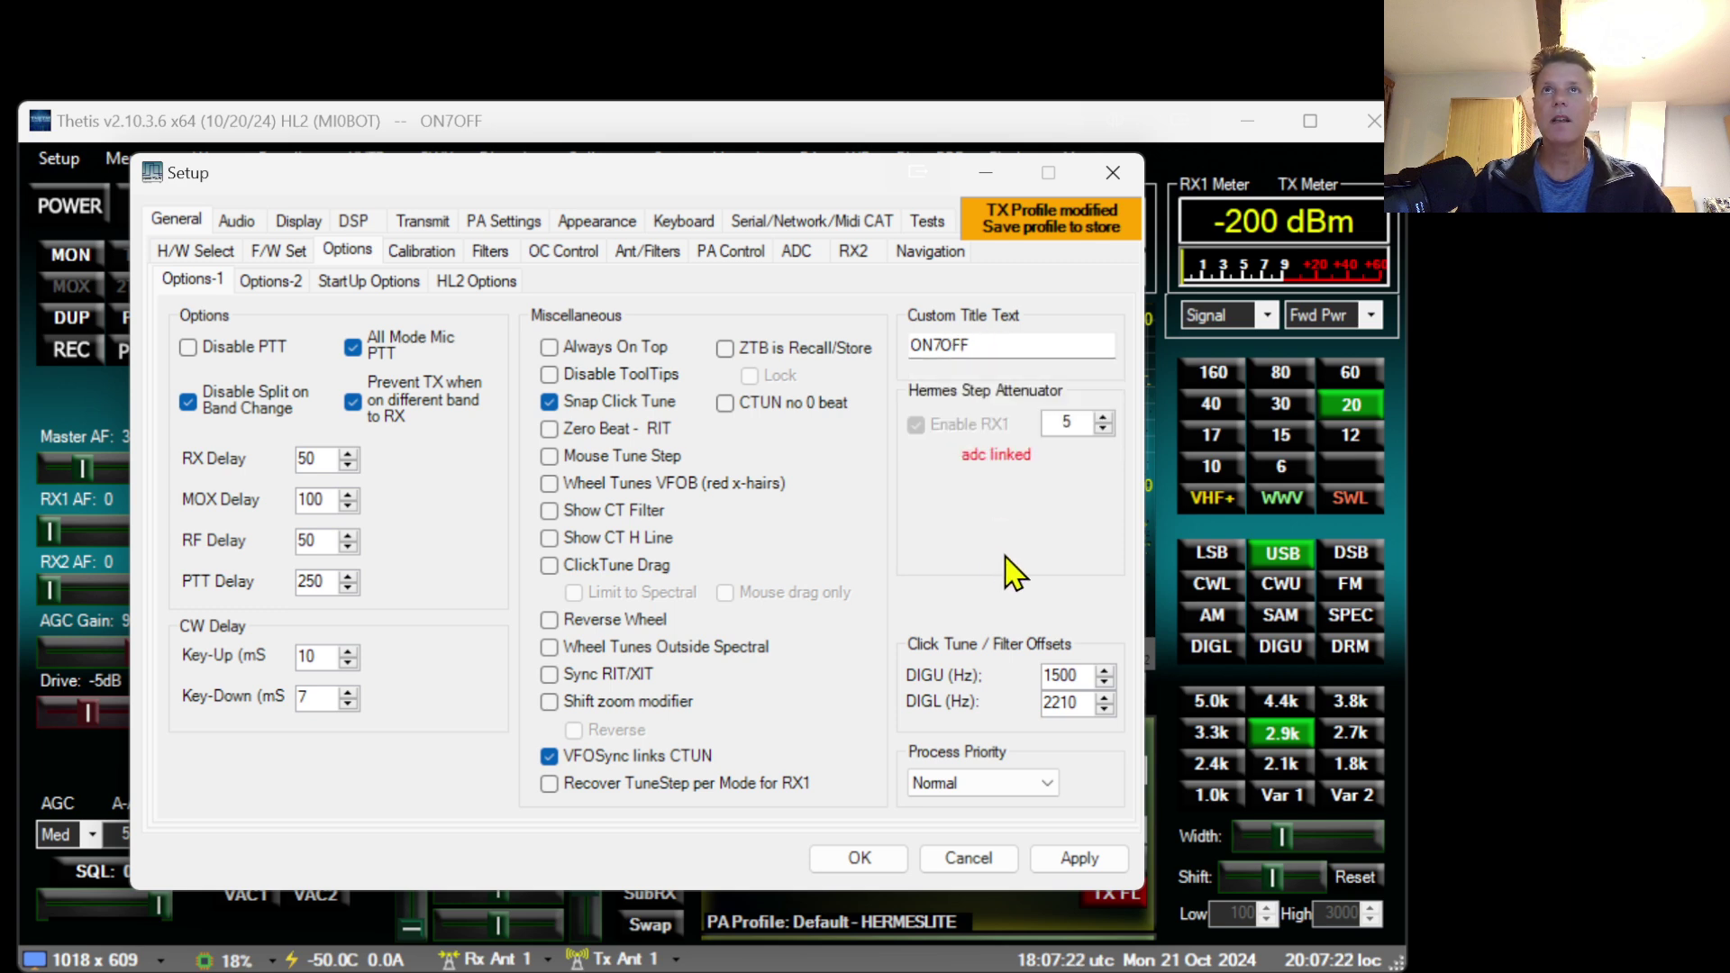
{"action": "left_click", "coordinate": [1027, 786]}
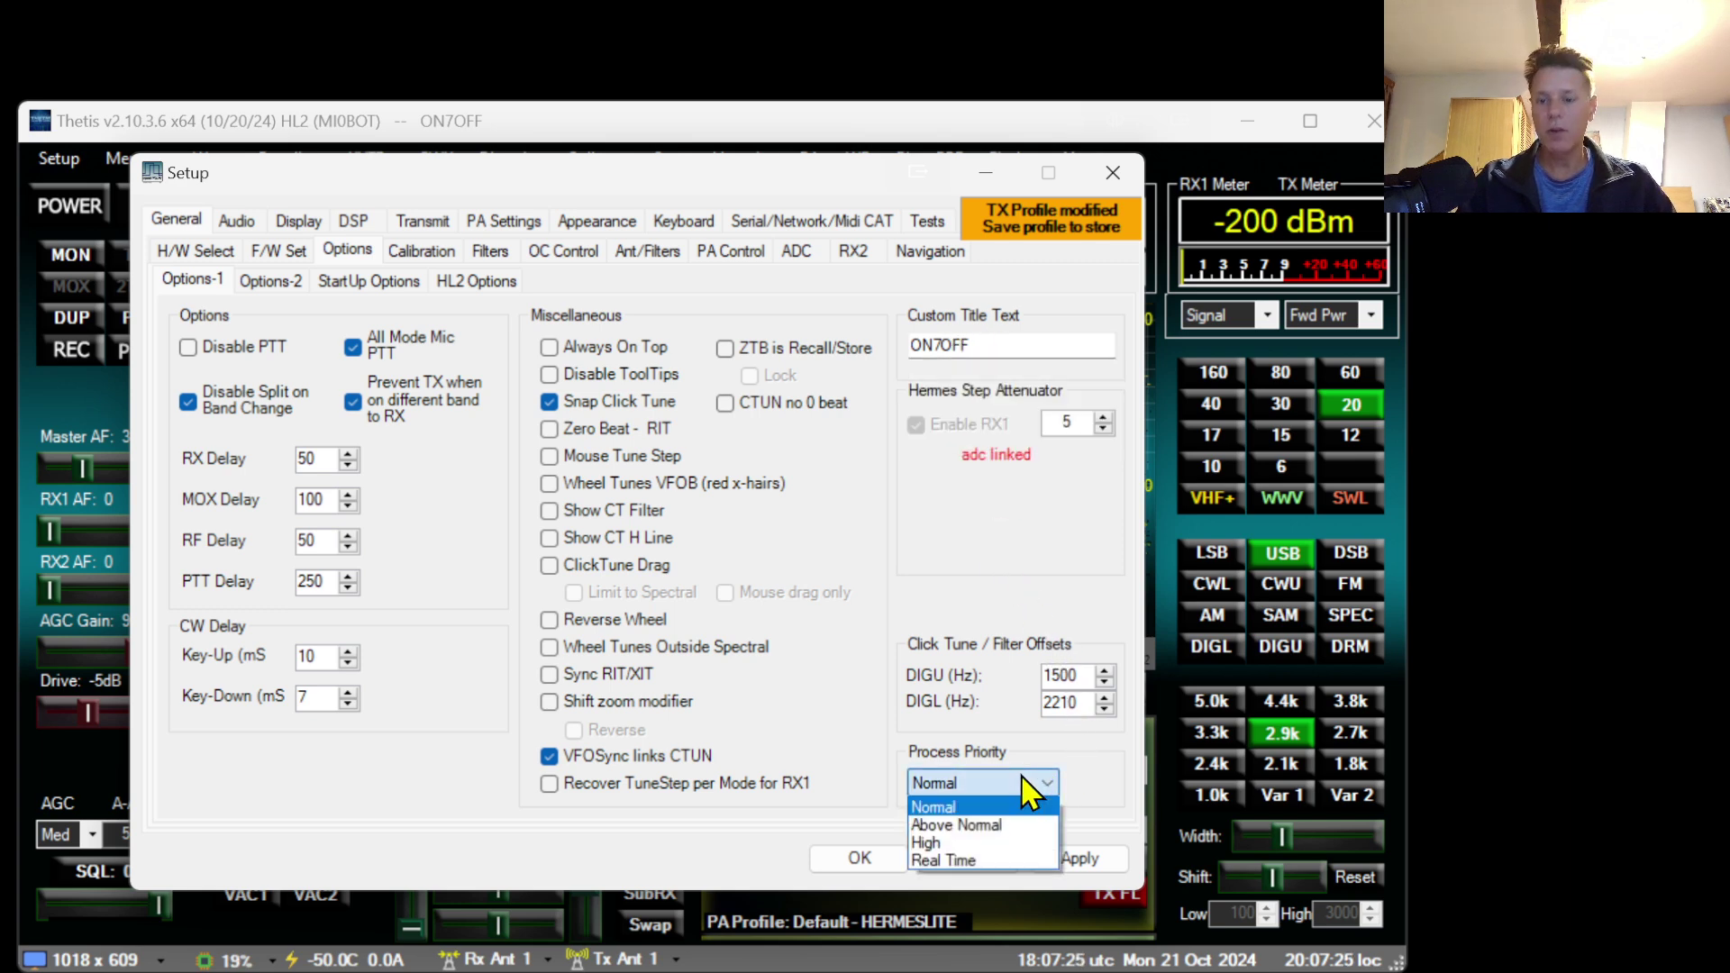
{"action": "left_click", "coordinate": [965, 861]}
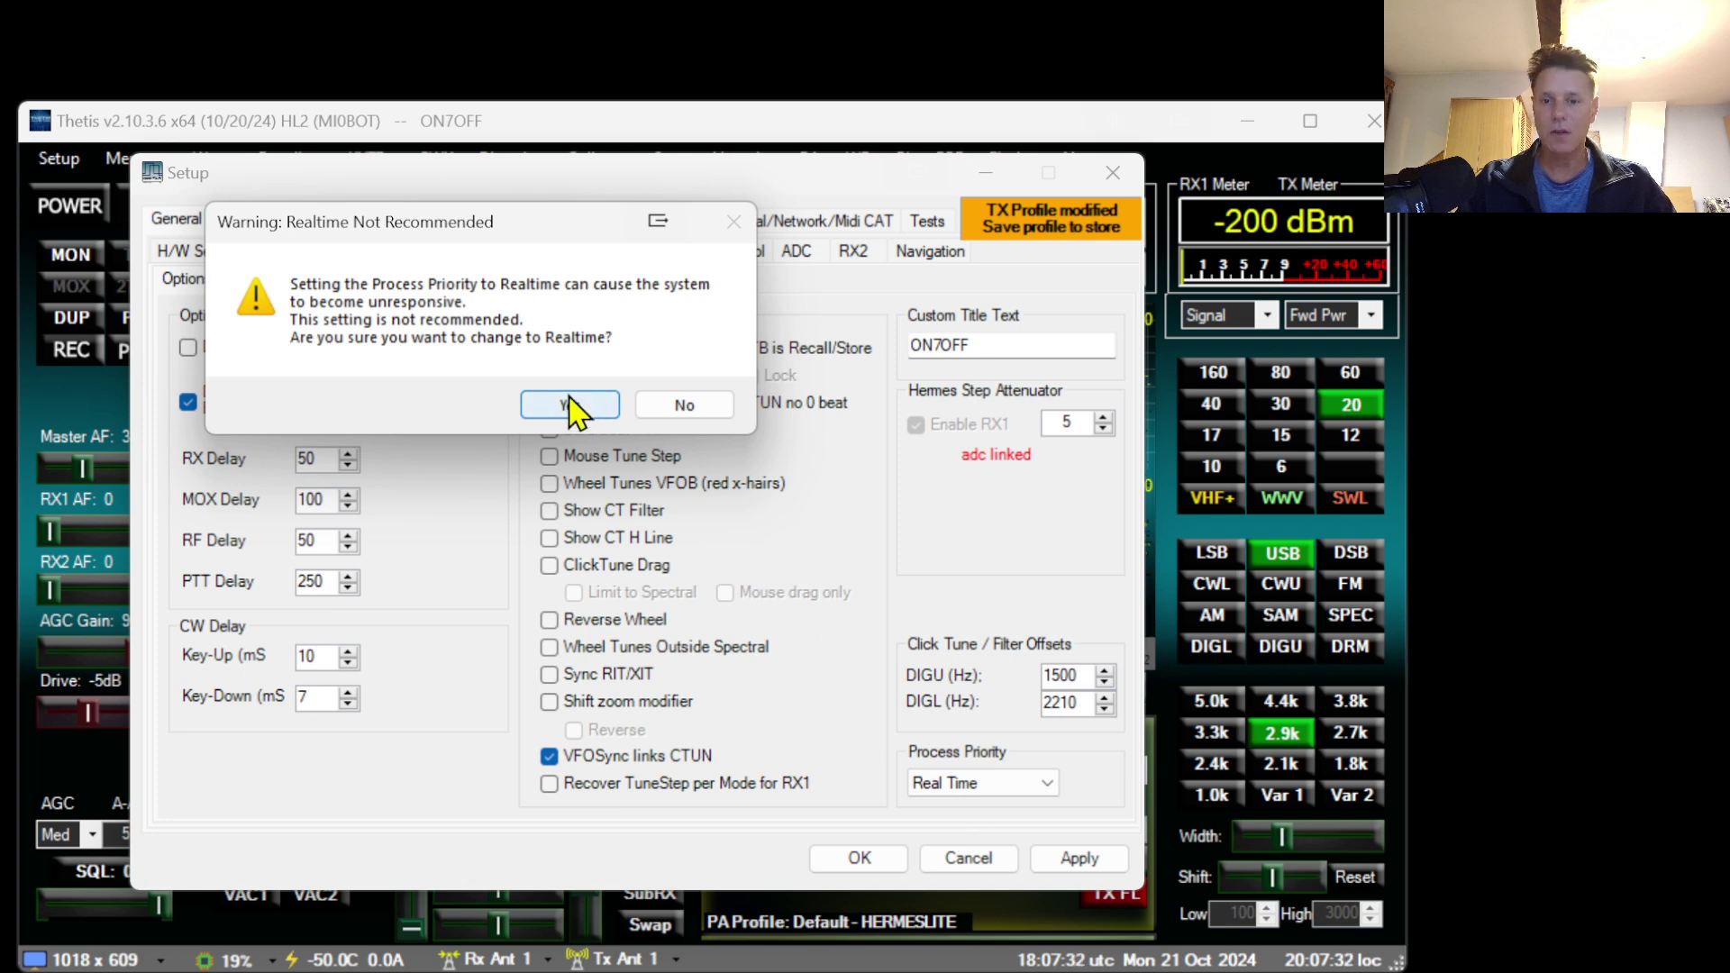
{"action": "left_click", "coordinate": [569, 407]}
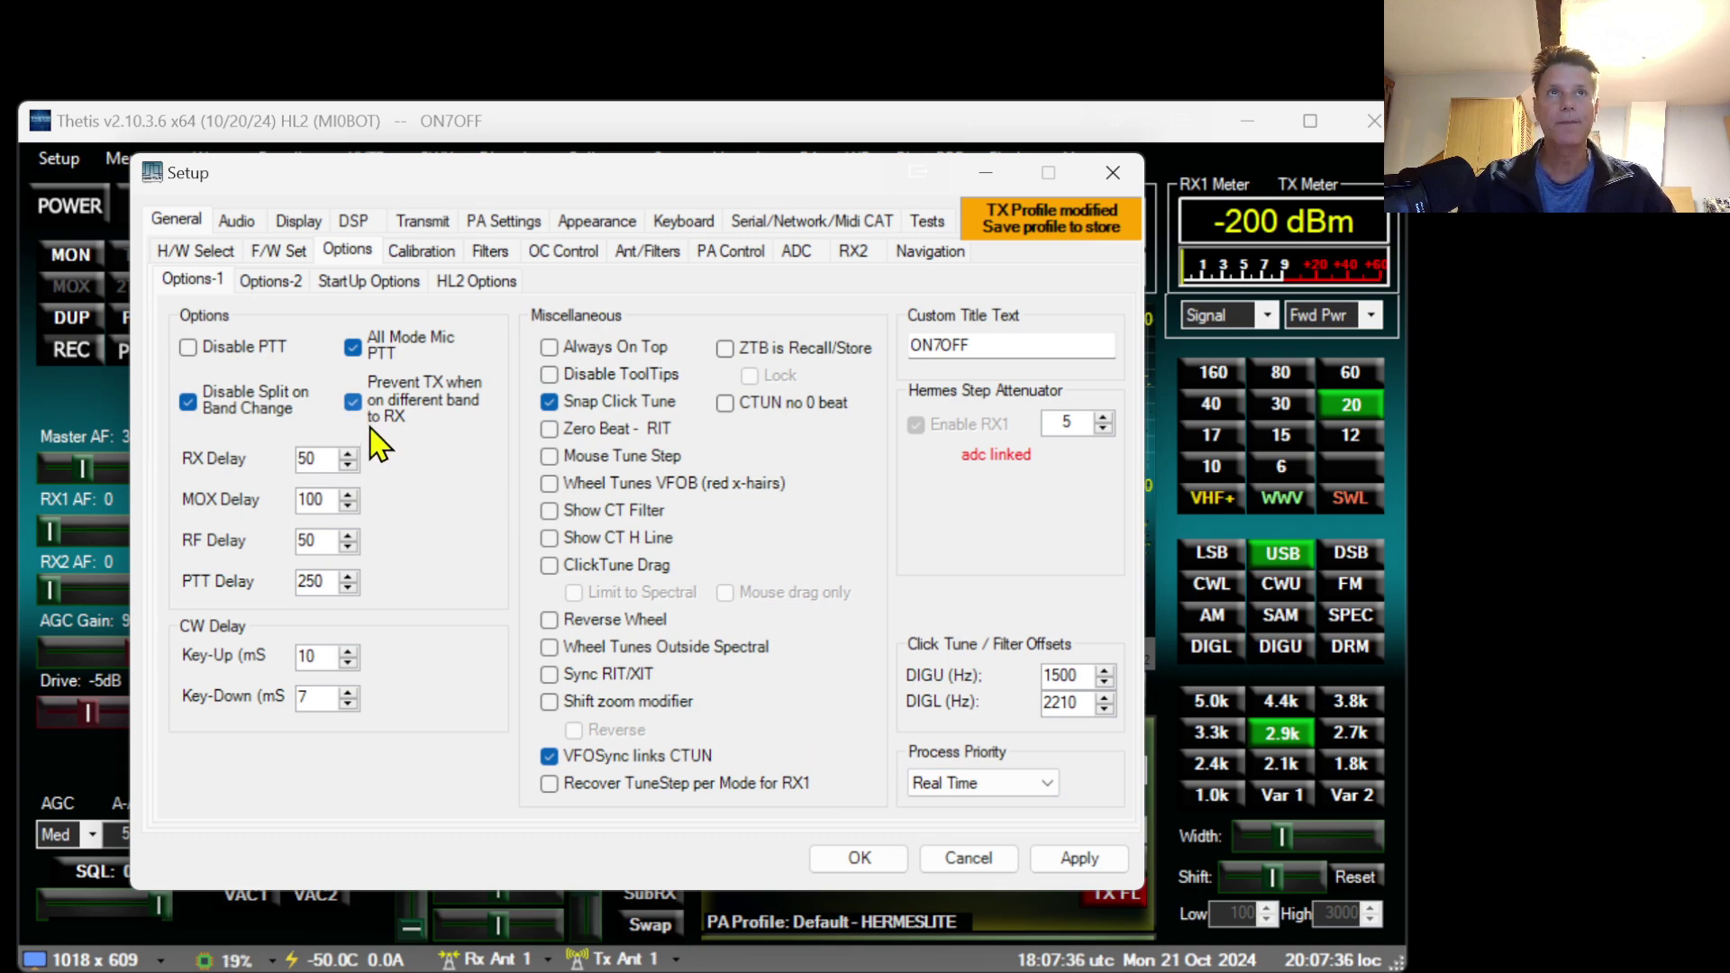
In the second page of general options, enable the QSO Timer with Only during MOX and Reset on MOX.
{"action": "left_click", "coordinate": [271, 282]}
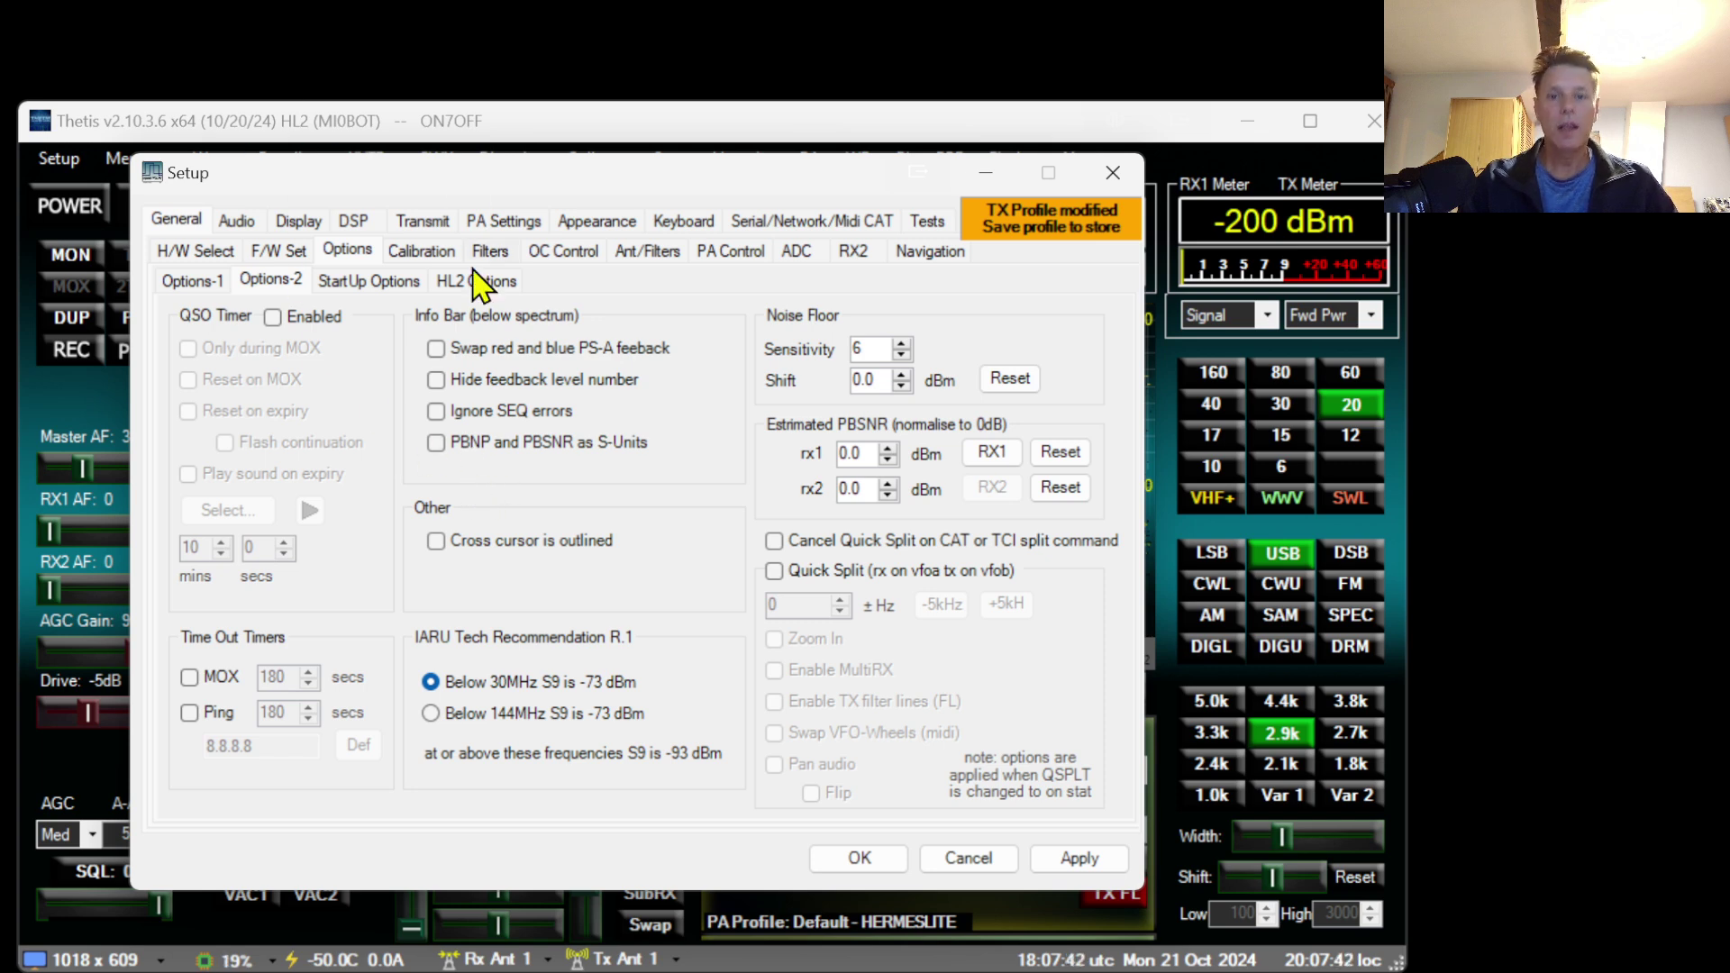
{"action": "left_click", "coordinate": [272, 318]}
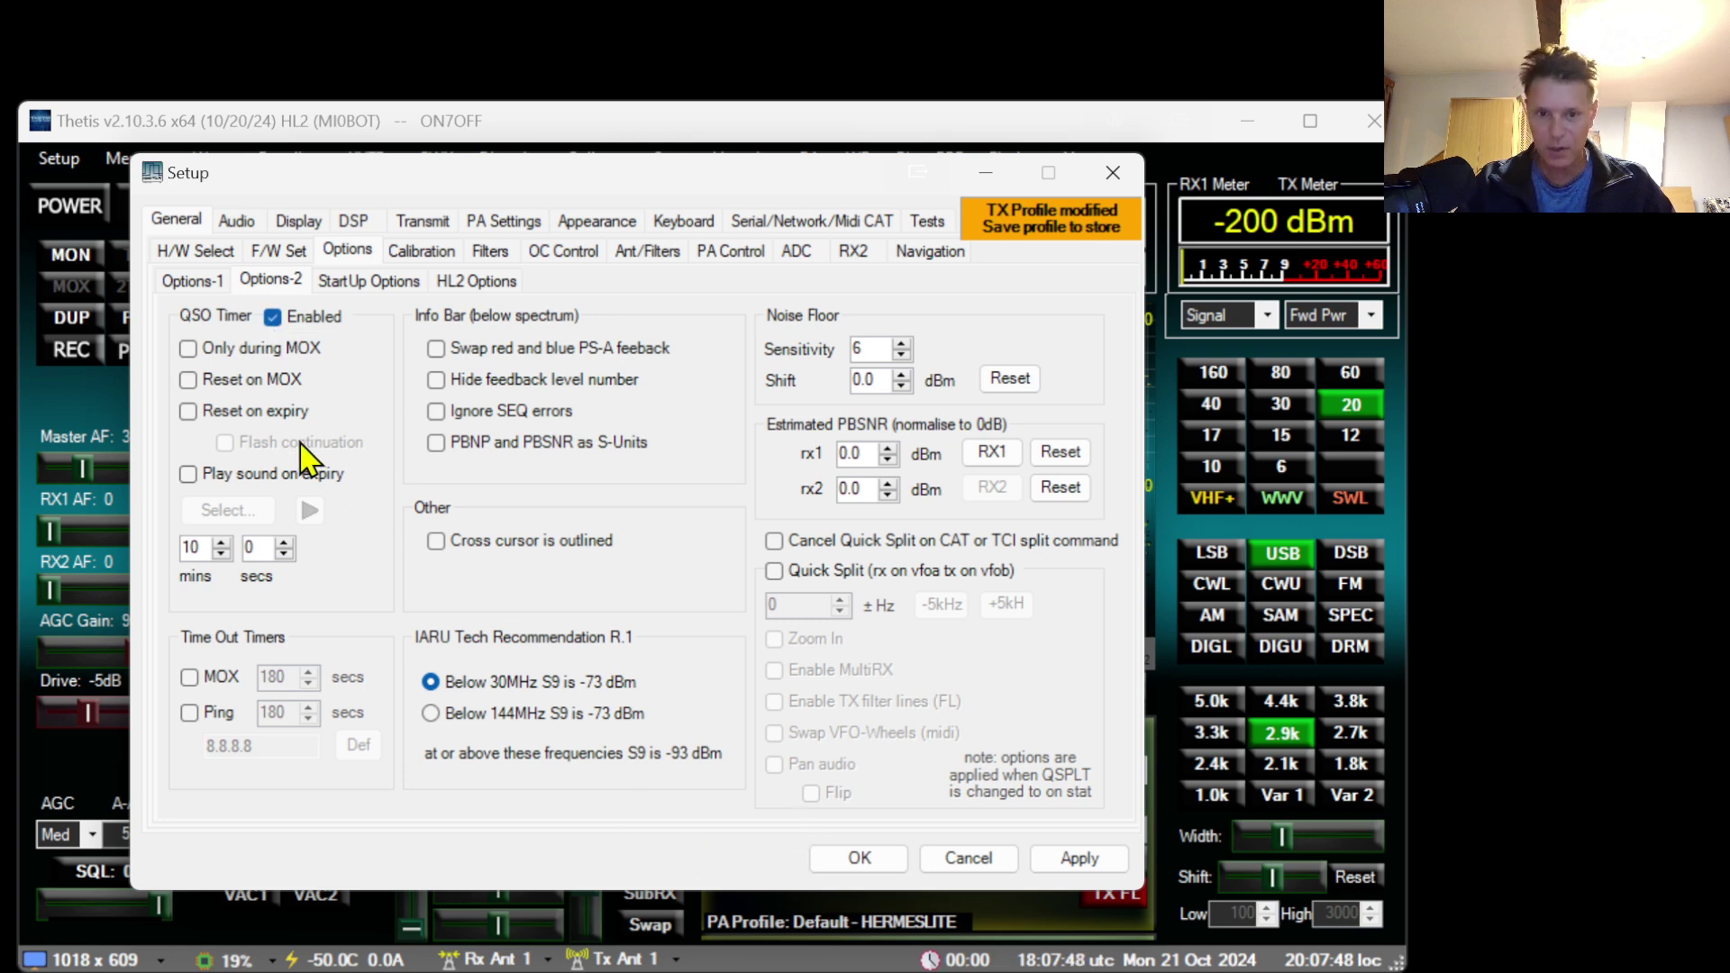
{"action": "left_click", "coordinate": [188, 352]}
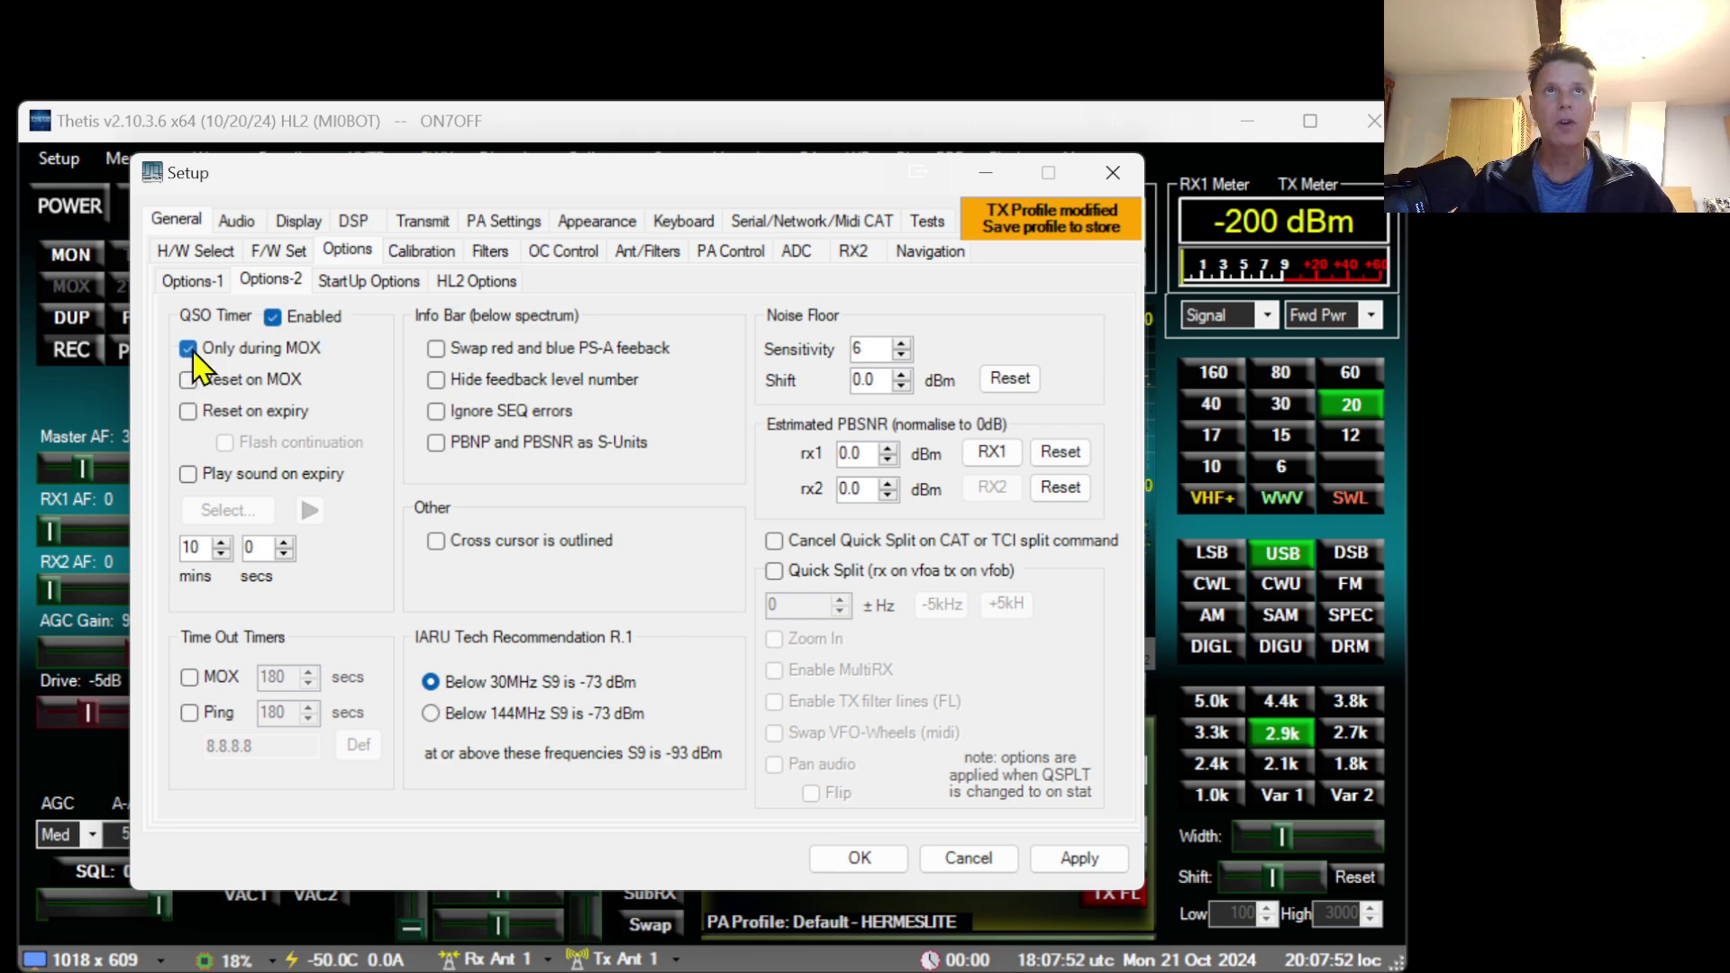
{"action": "left_click", "coordinate": [191, 379]}
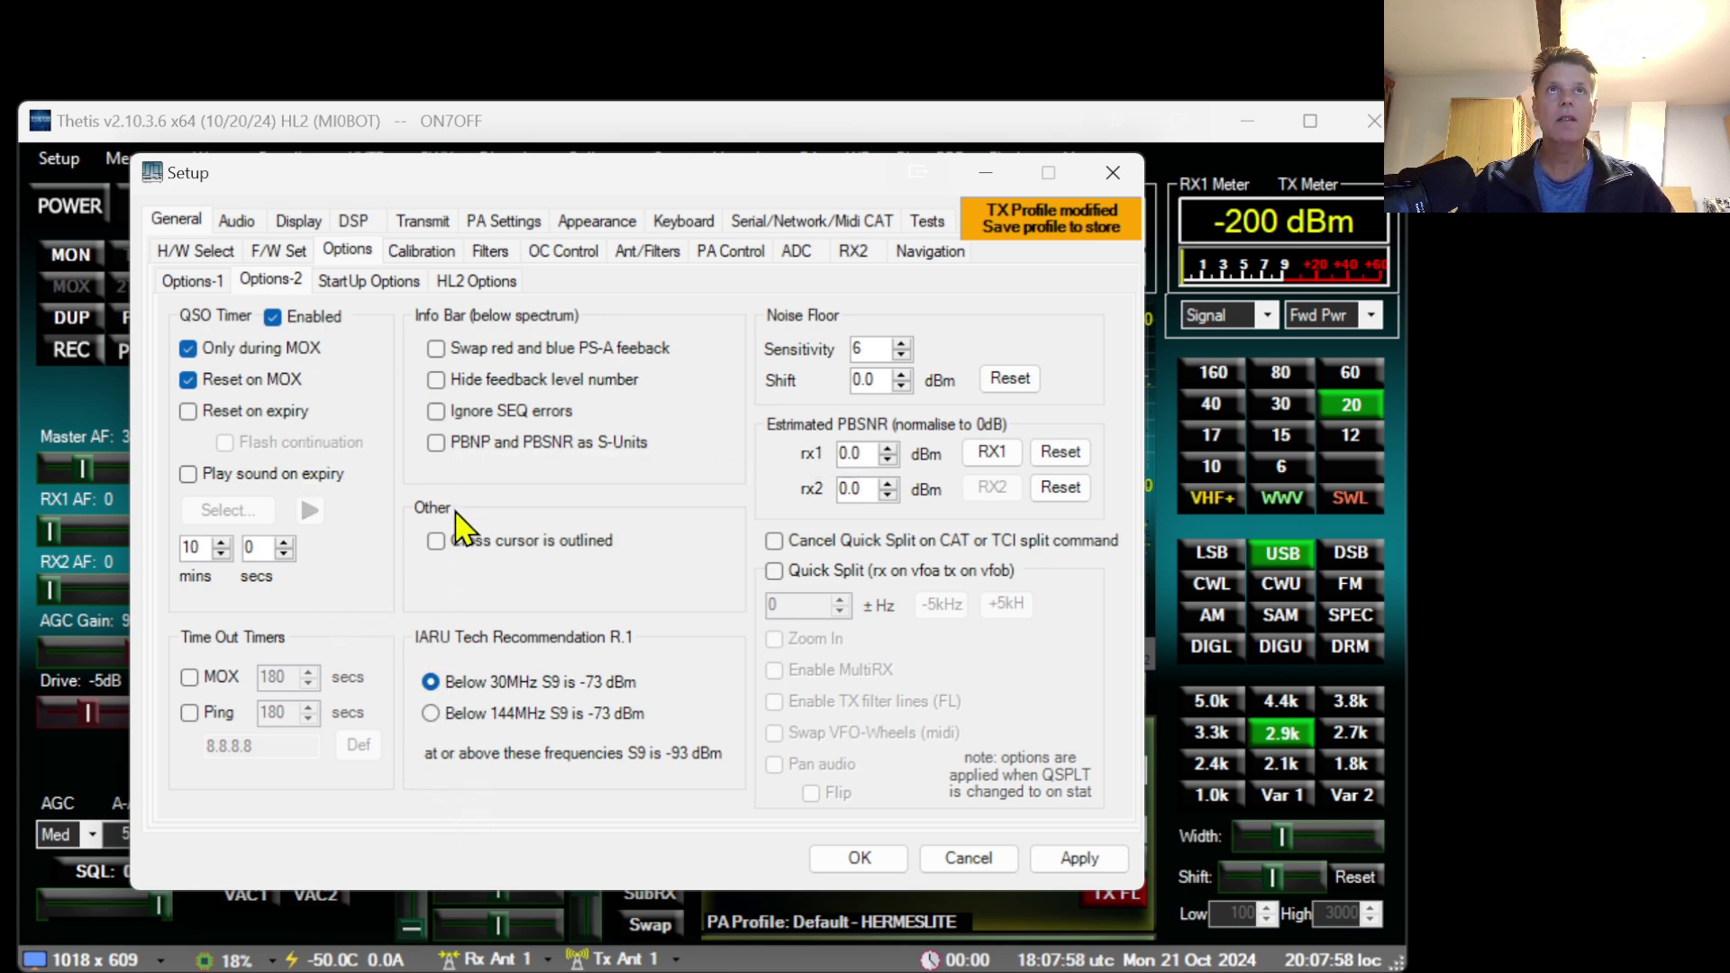
Enable the info bar options for swapped PS-A feedback colours and PBNP/PBSNR as S-Units, and enable Quick Split with a 5000 Hz offset.
{"action": "left_click", "coordinate": [459, 350]}
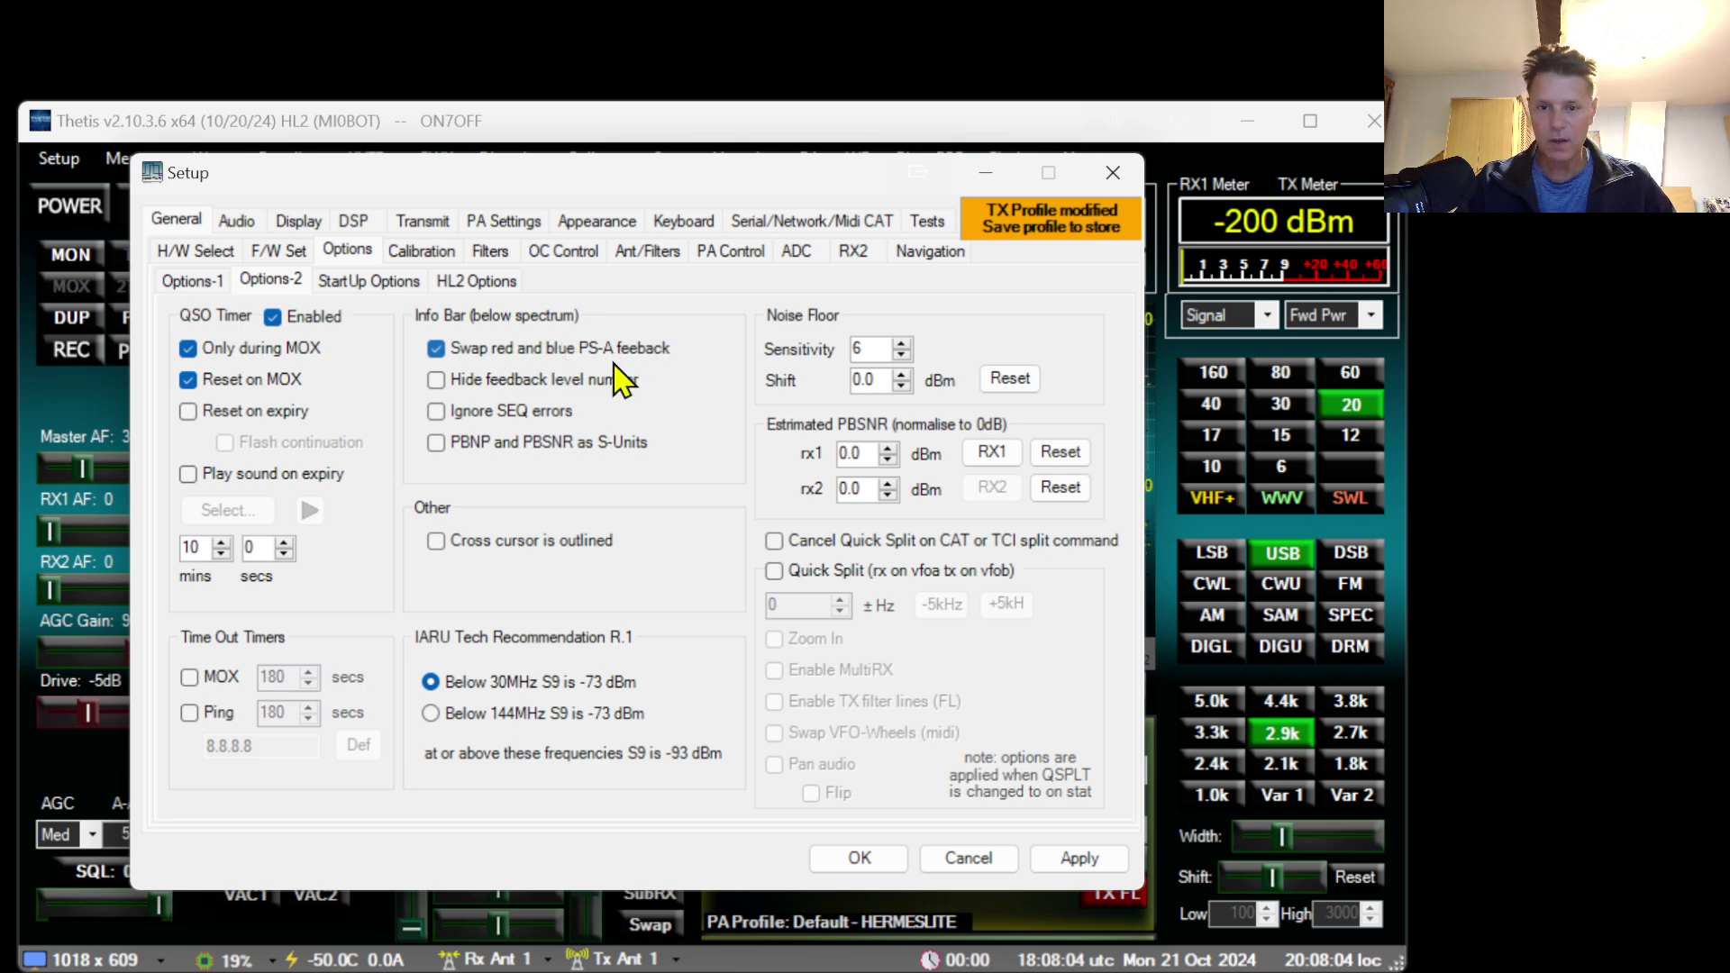
{"action": "left_click", "coordinate": [530, 453]}
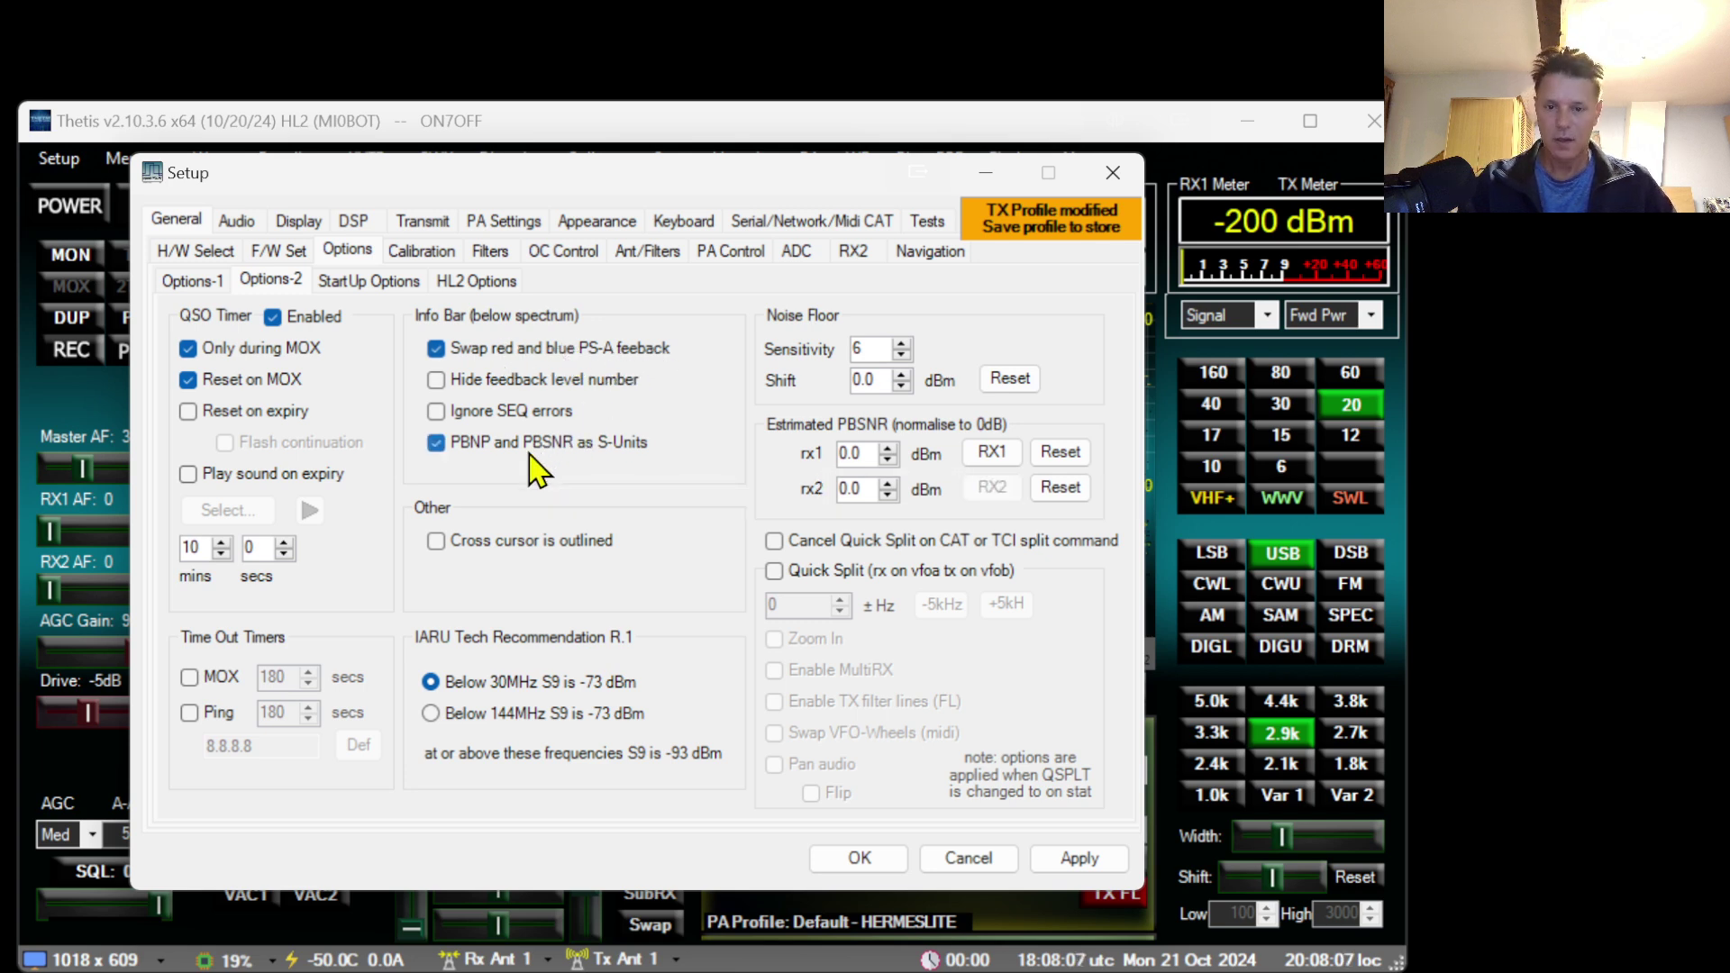
{"action": "left_click", "coordinate": [805, 577]}
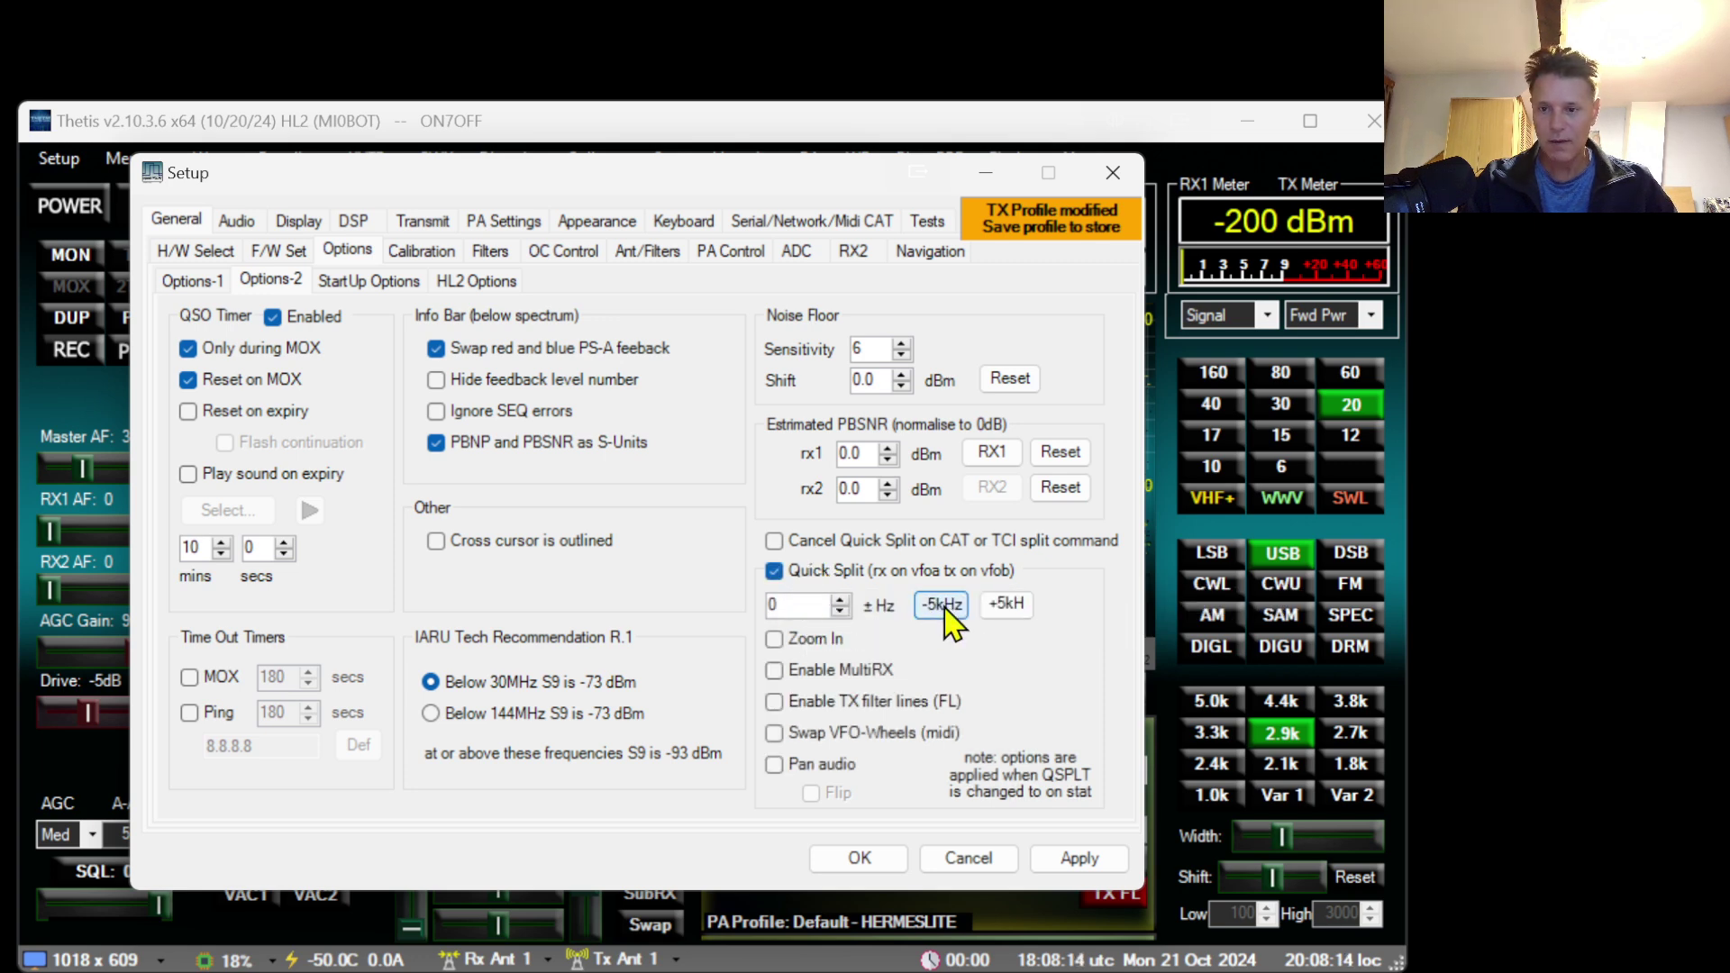
{"action": "left_click", "coordinate": [1008, 607]}
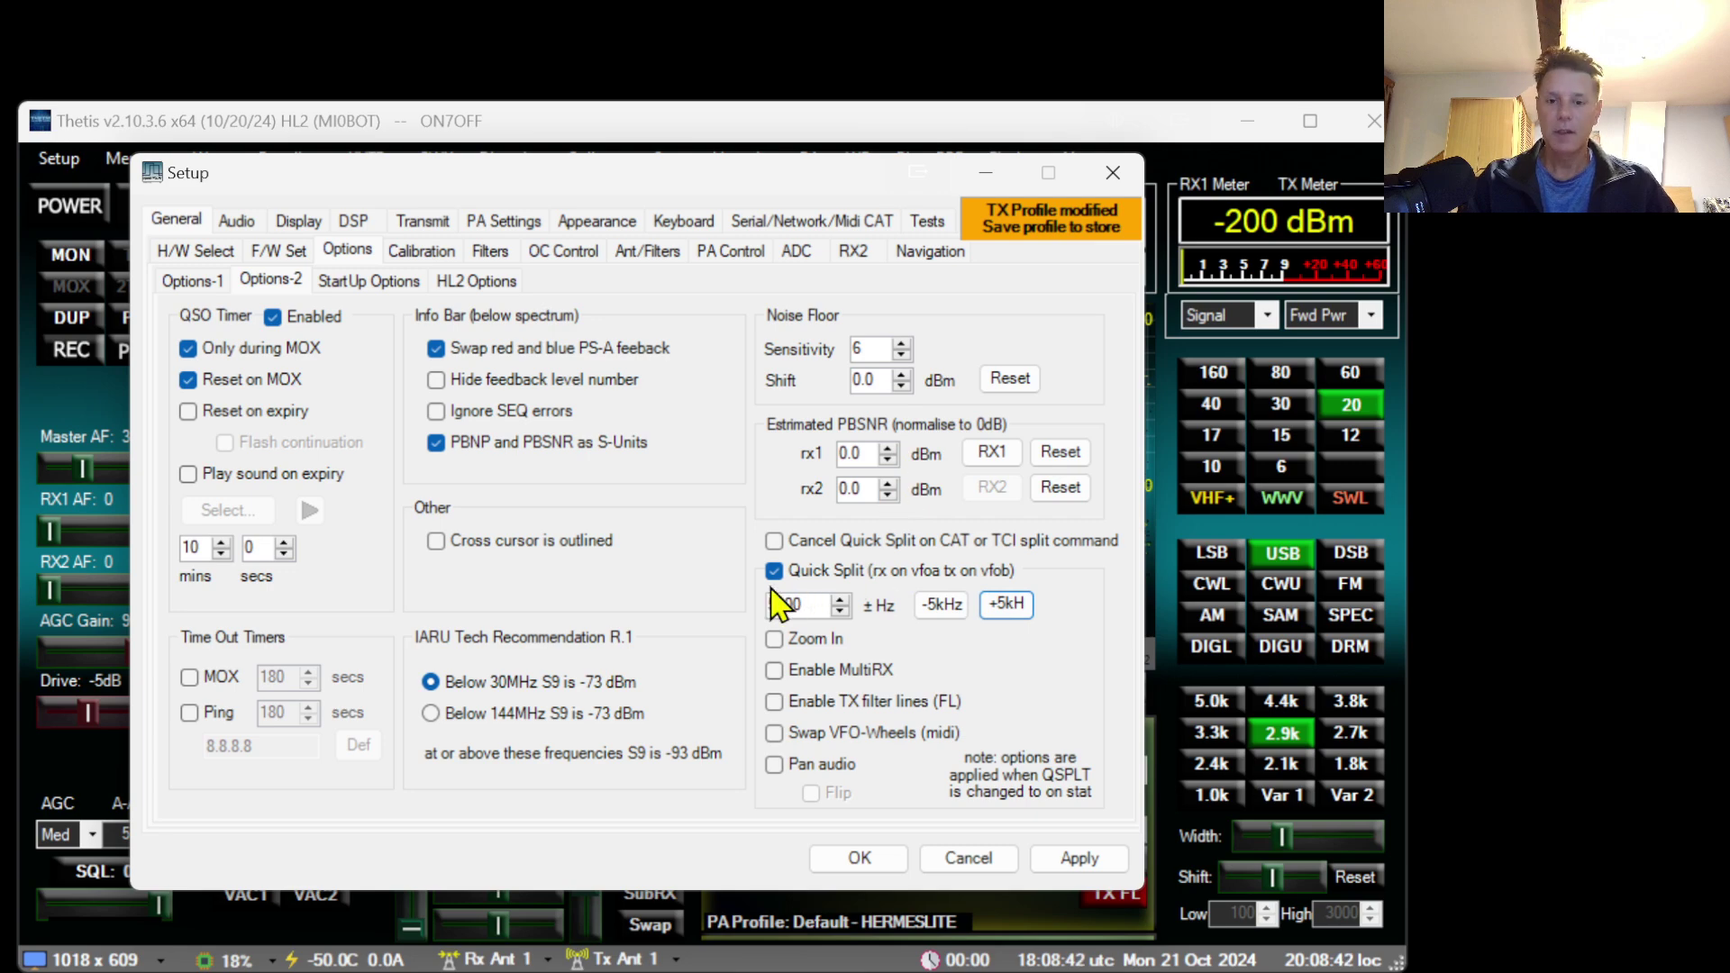
In the HL2 options, enable Band Volts and set TX Latency to 70 and PTT Hang to 30, and save and close Setup.
{"action": "left_click", "coordinate": [387, 285]}
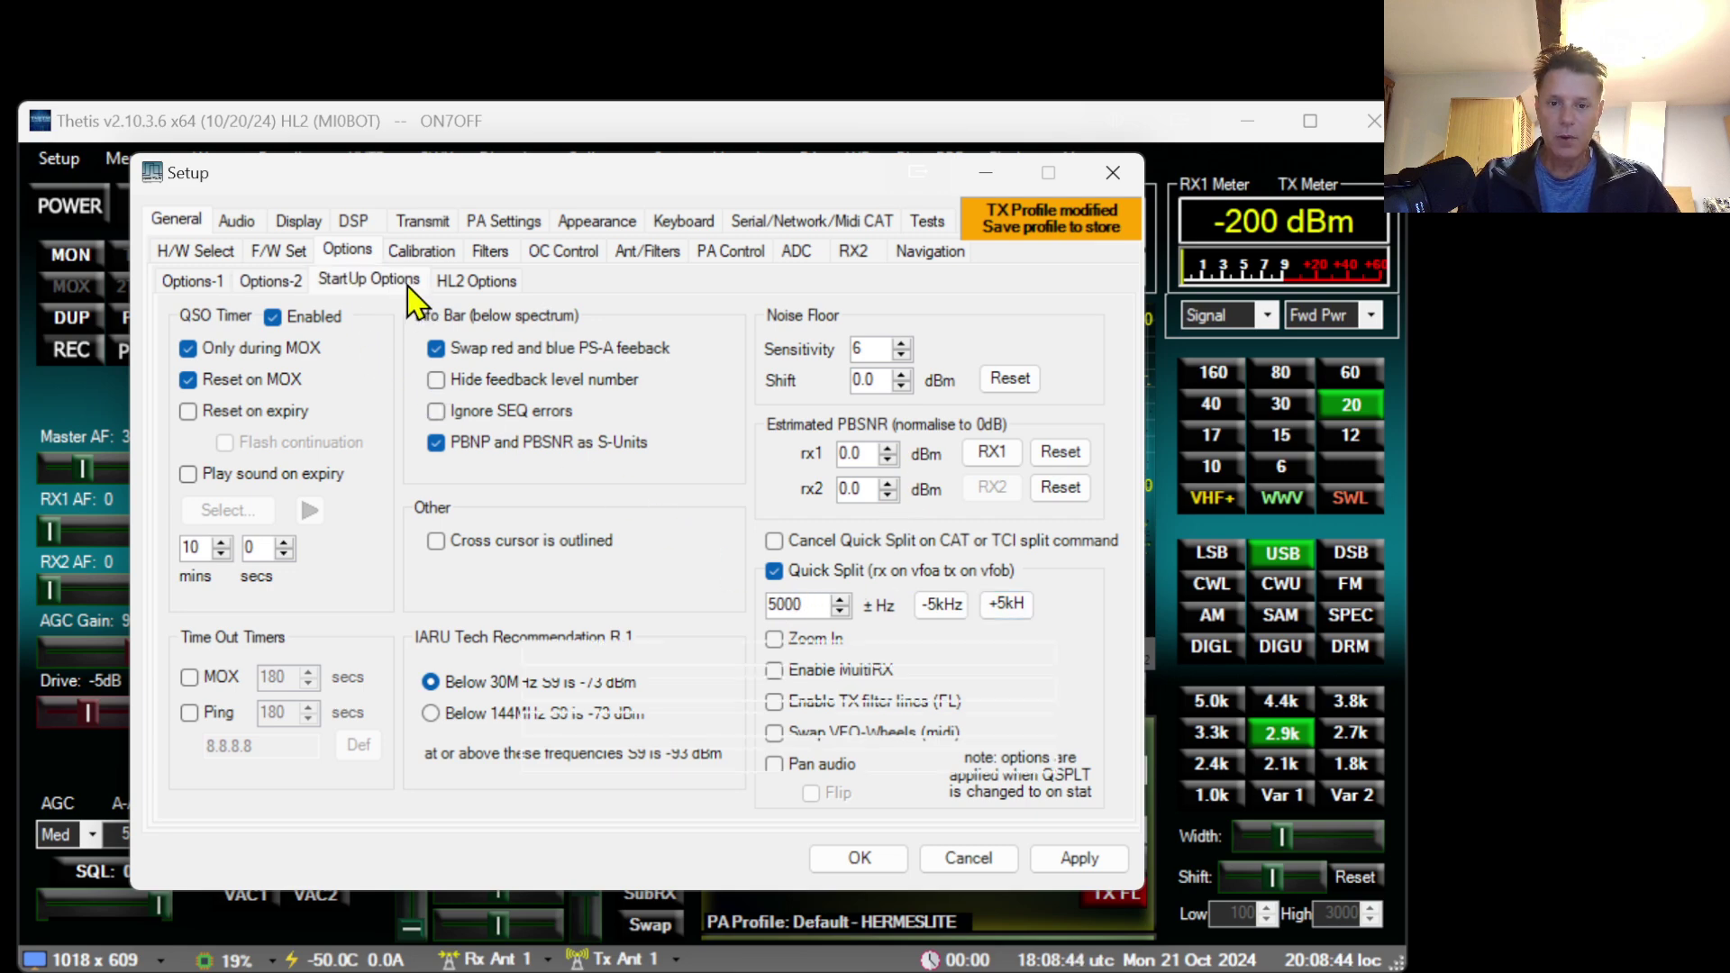
{"action": "left_click", "coordinate": [475, 285]}
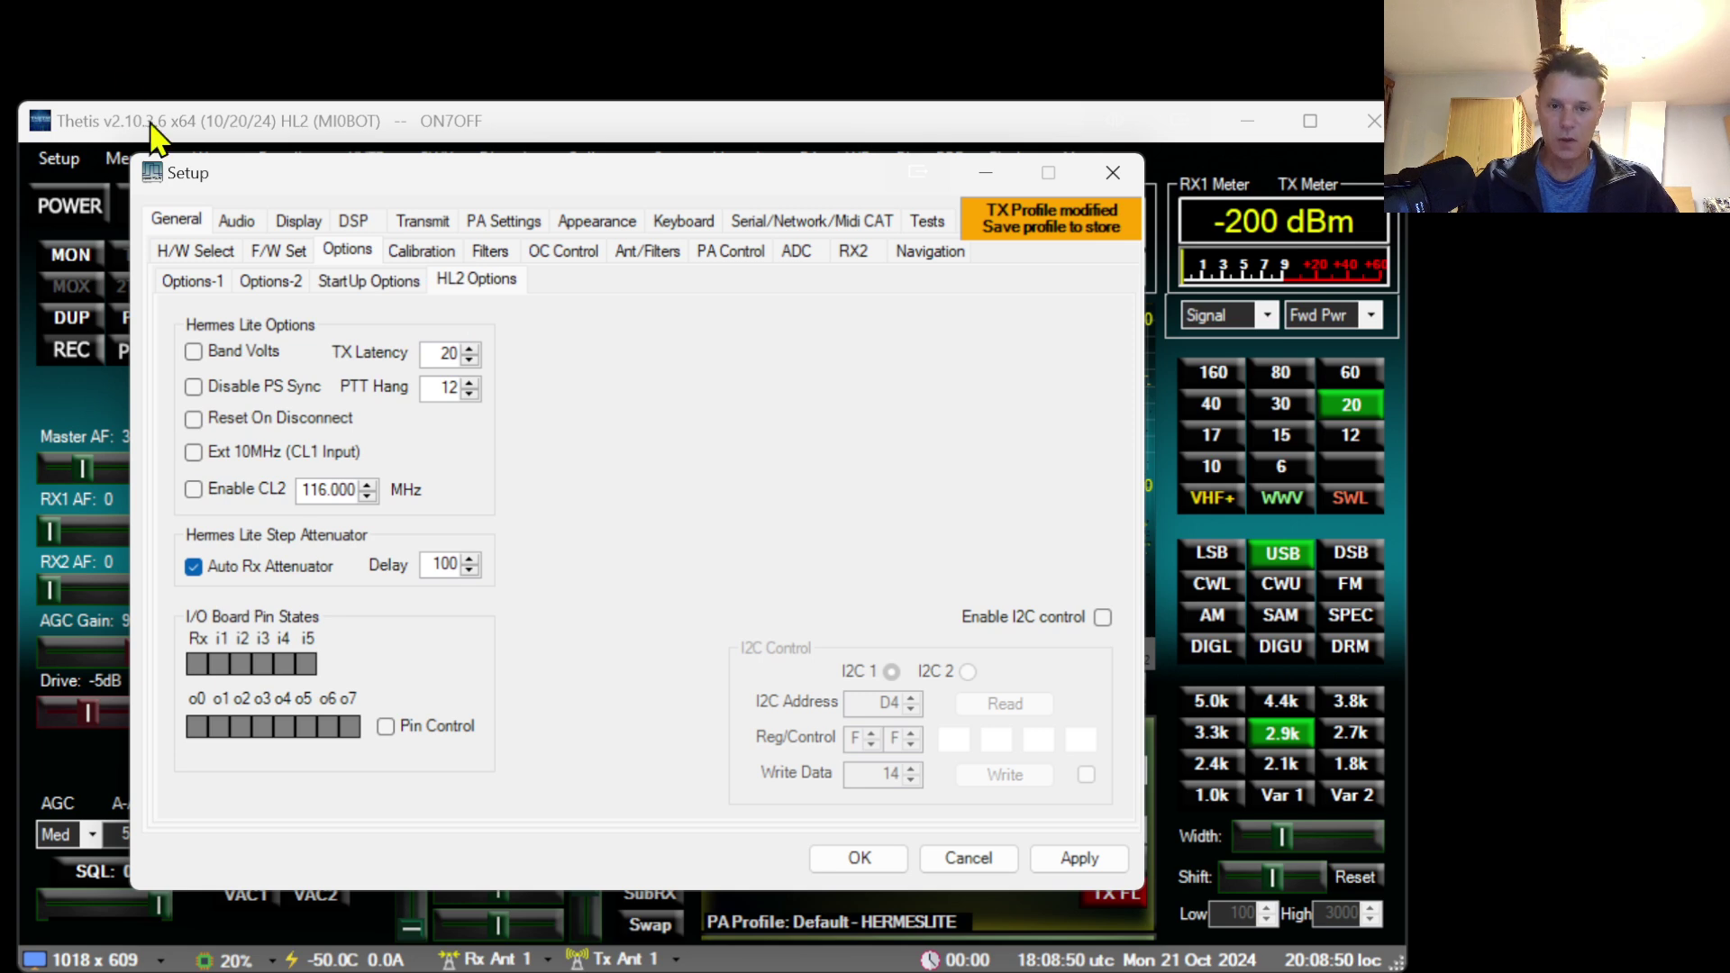
{"action": "left_click", "coordinate": [194, 352]}
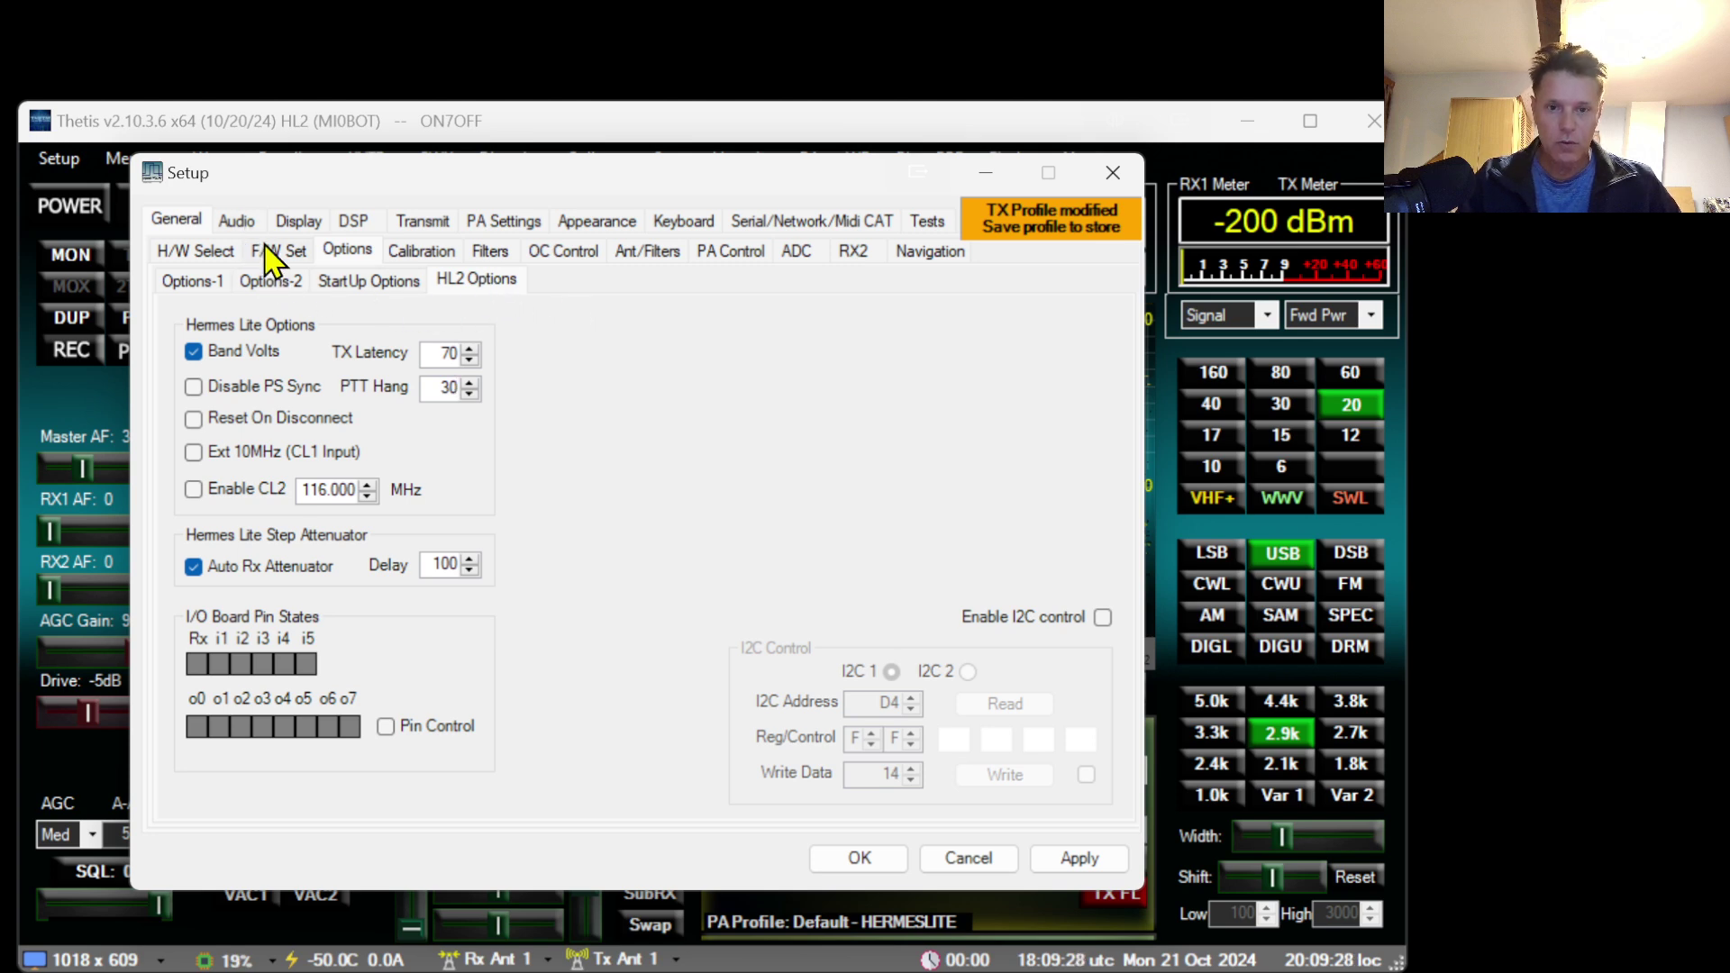
{"action": "left_click", "coordinate": [419, 252]}
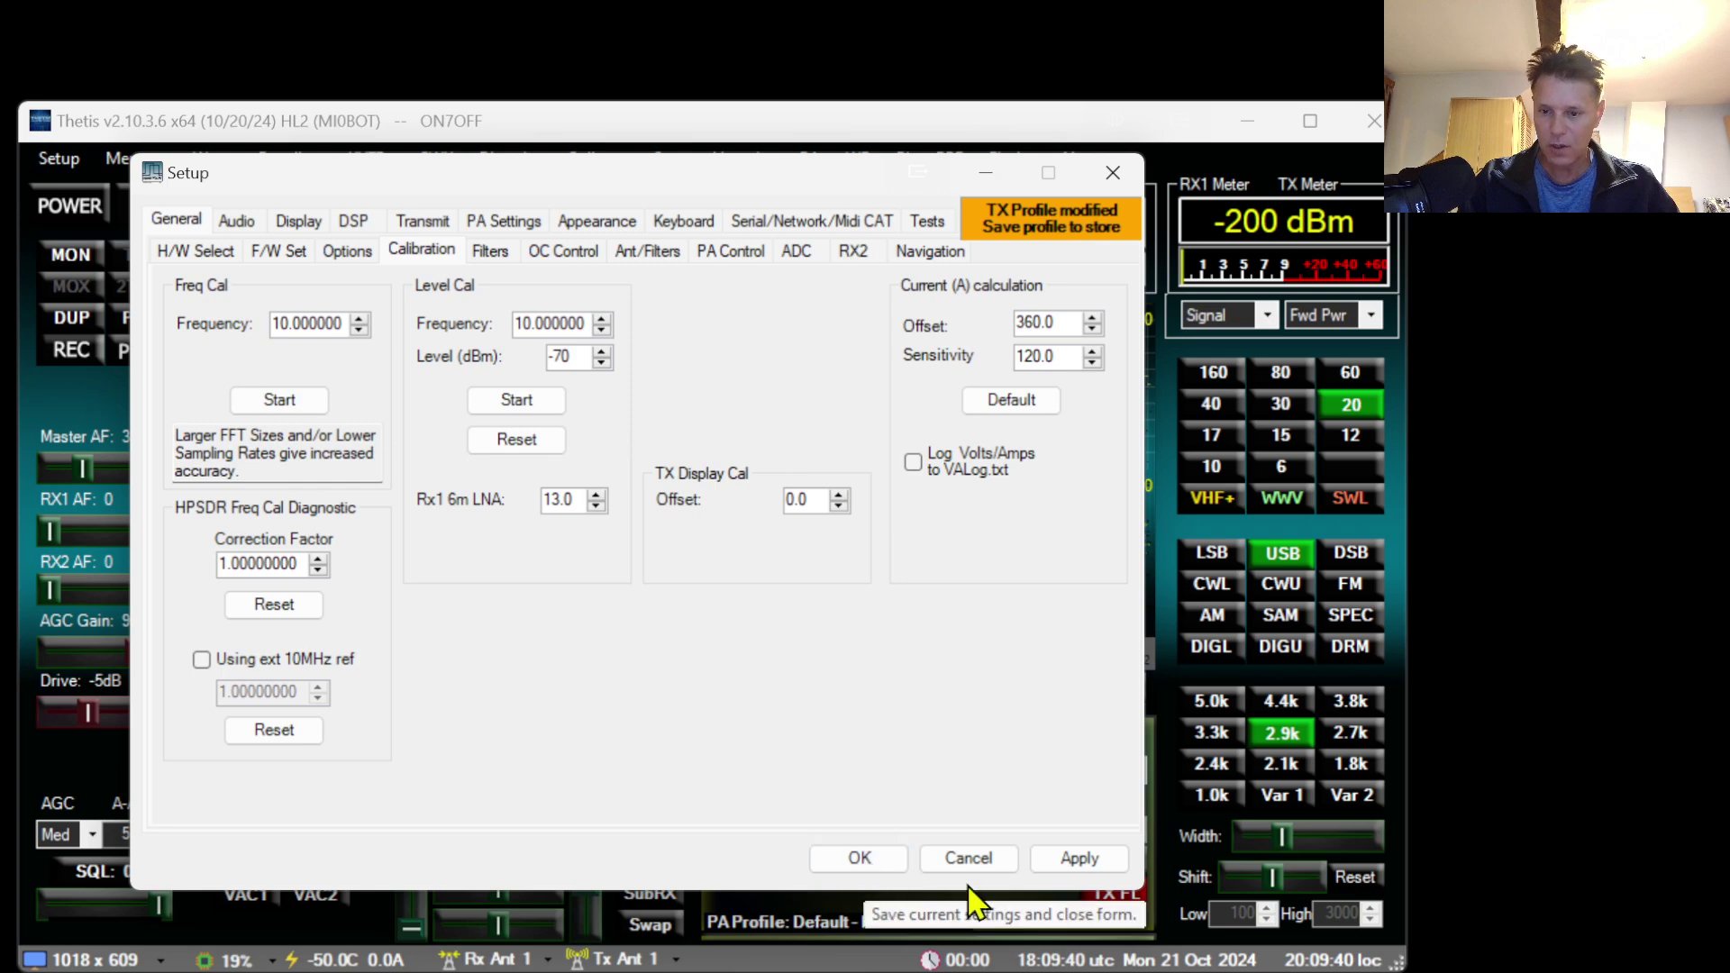
{"action": "left_click", "coordinate": [873, 860]}
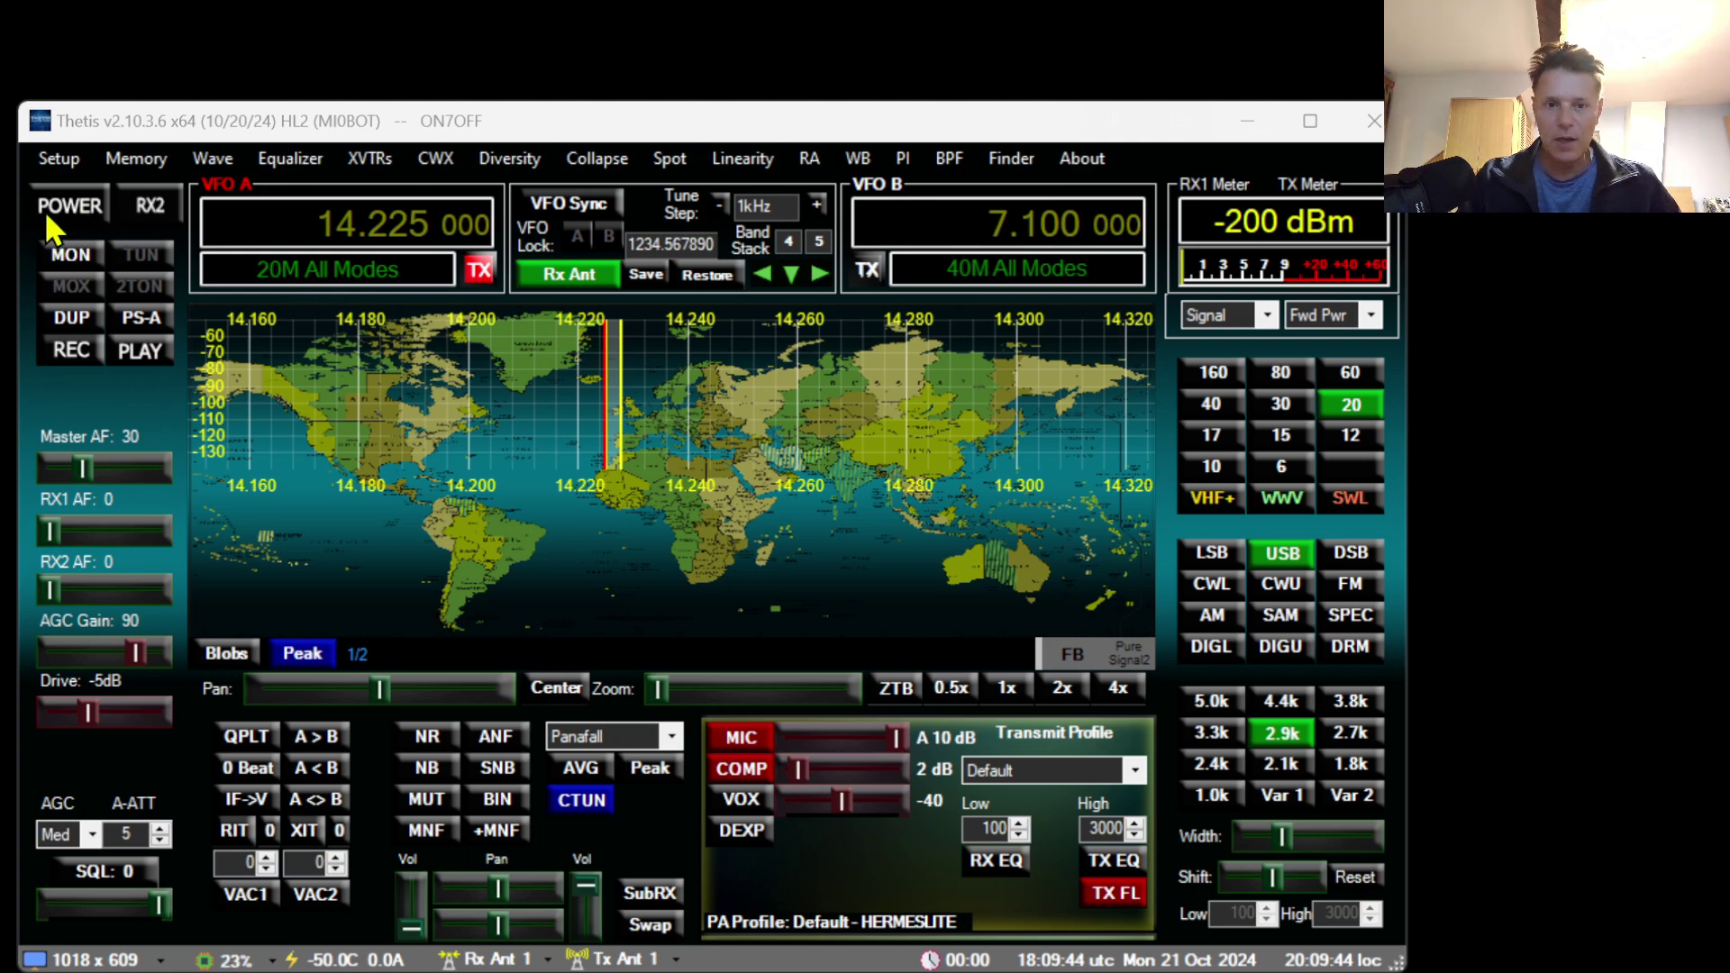
Power on the radio, reopen Setup and run the frequency calibration at 10 MHz.
{"action": "left_click", "coordinate": [69, 216]}
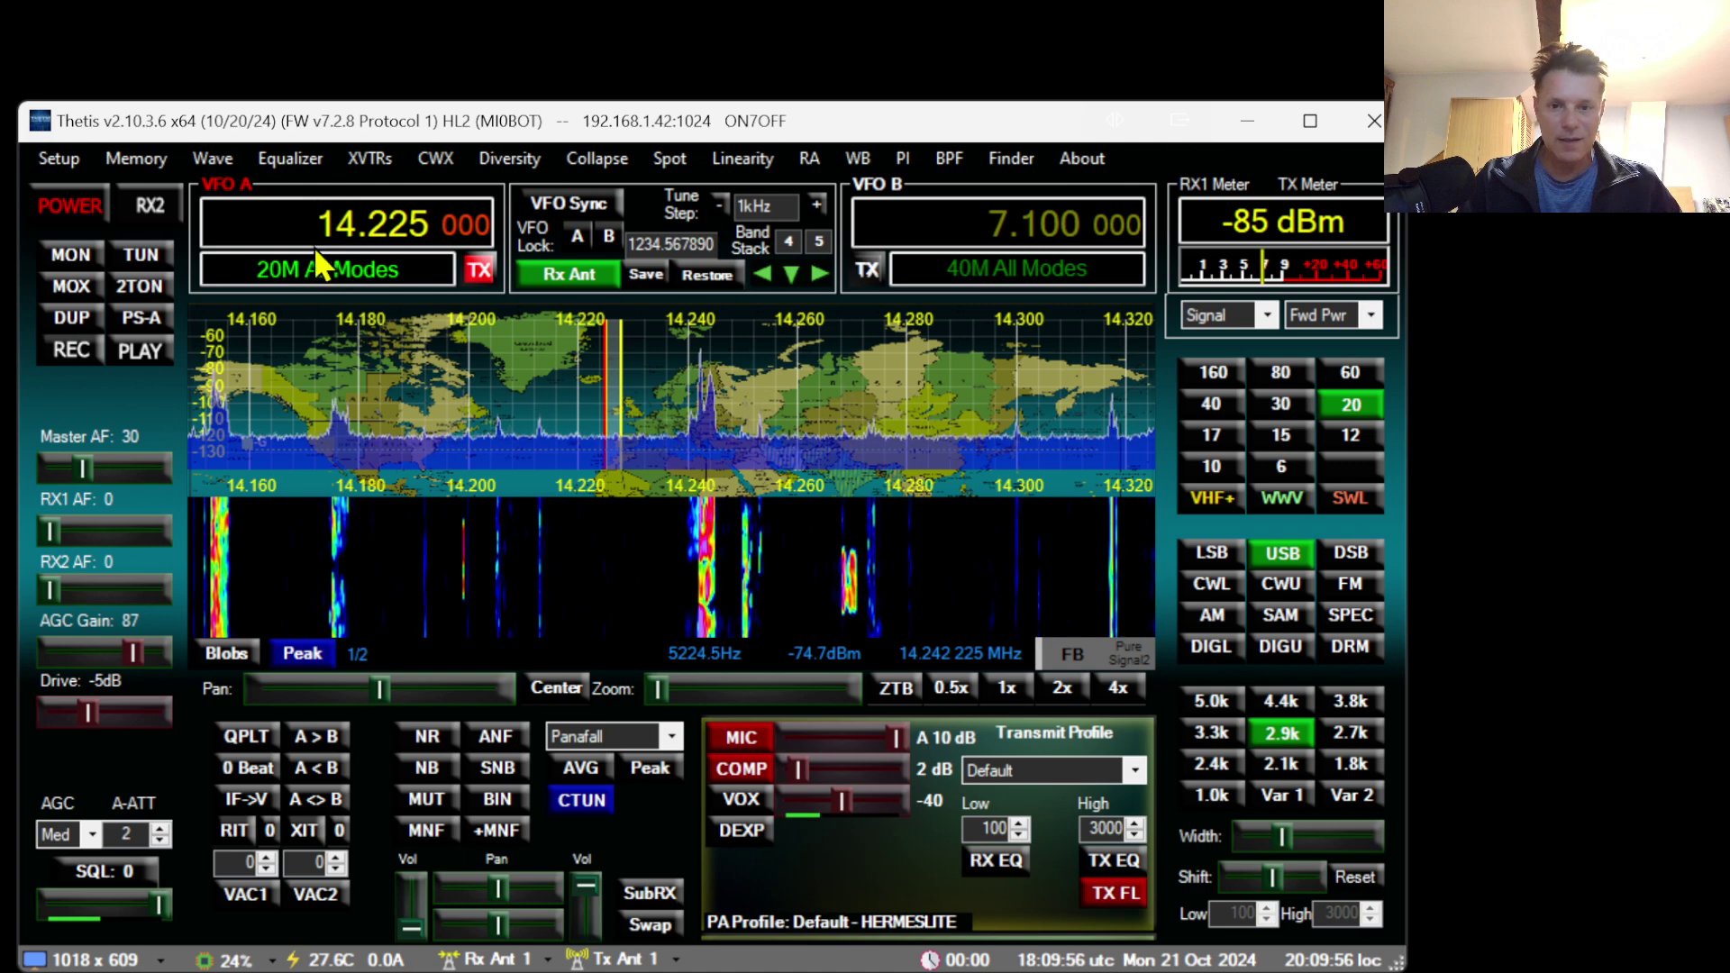
{"action": "left_click", "coordinate": [83, 165]}
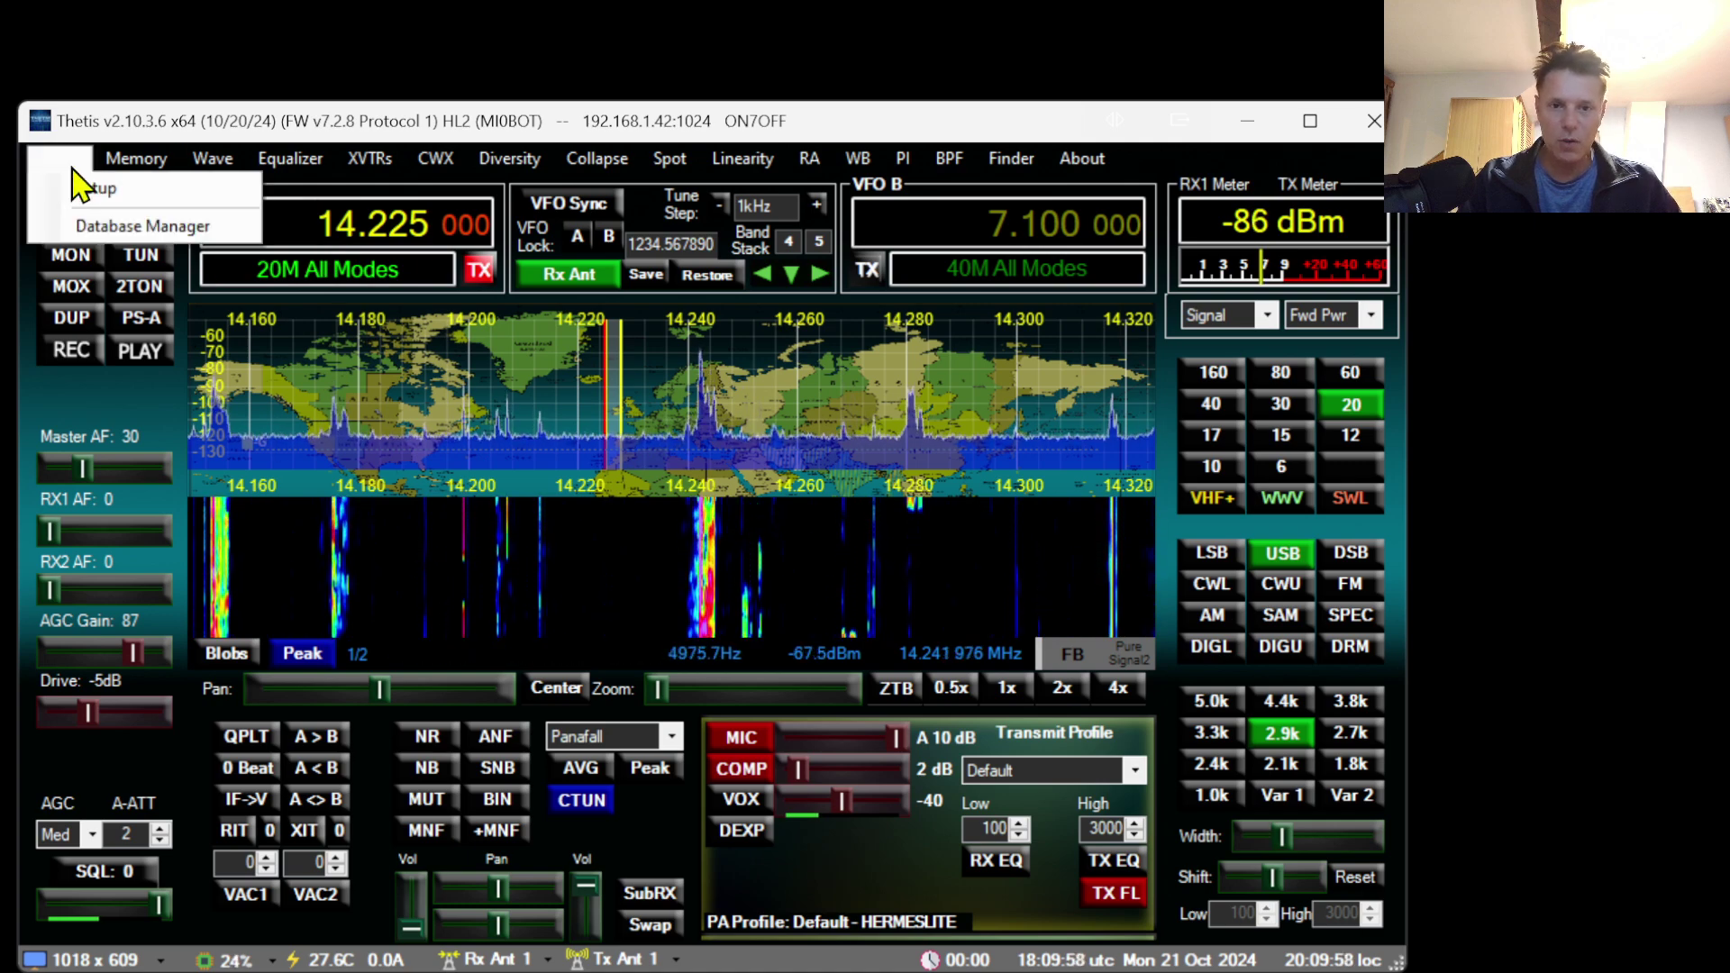
{"action": "left_click", "coordinate": [89, 188]}
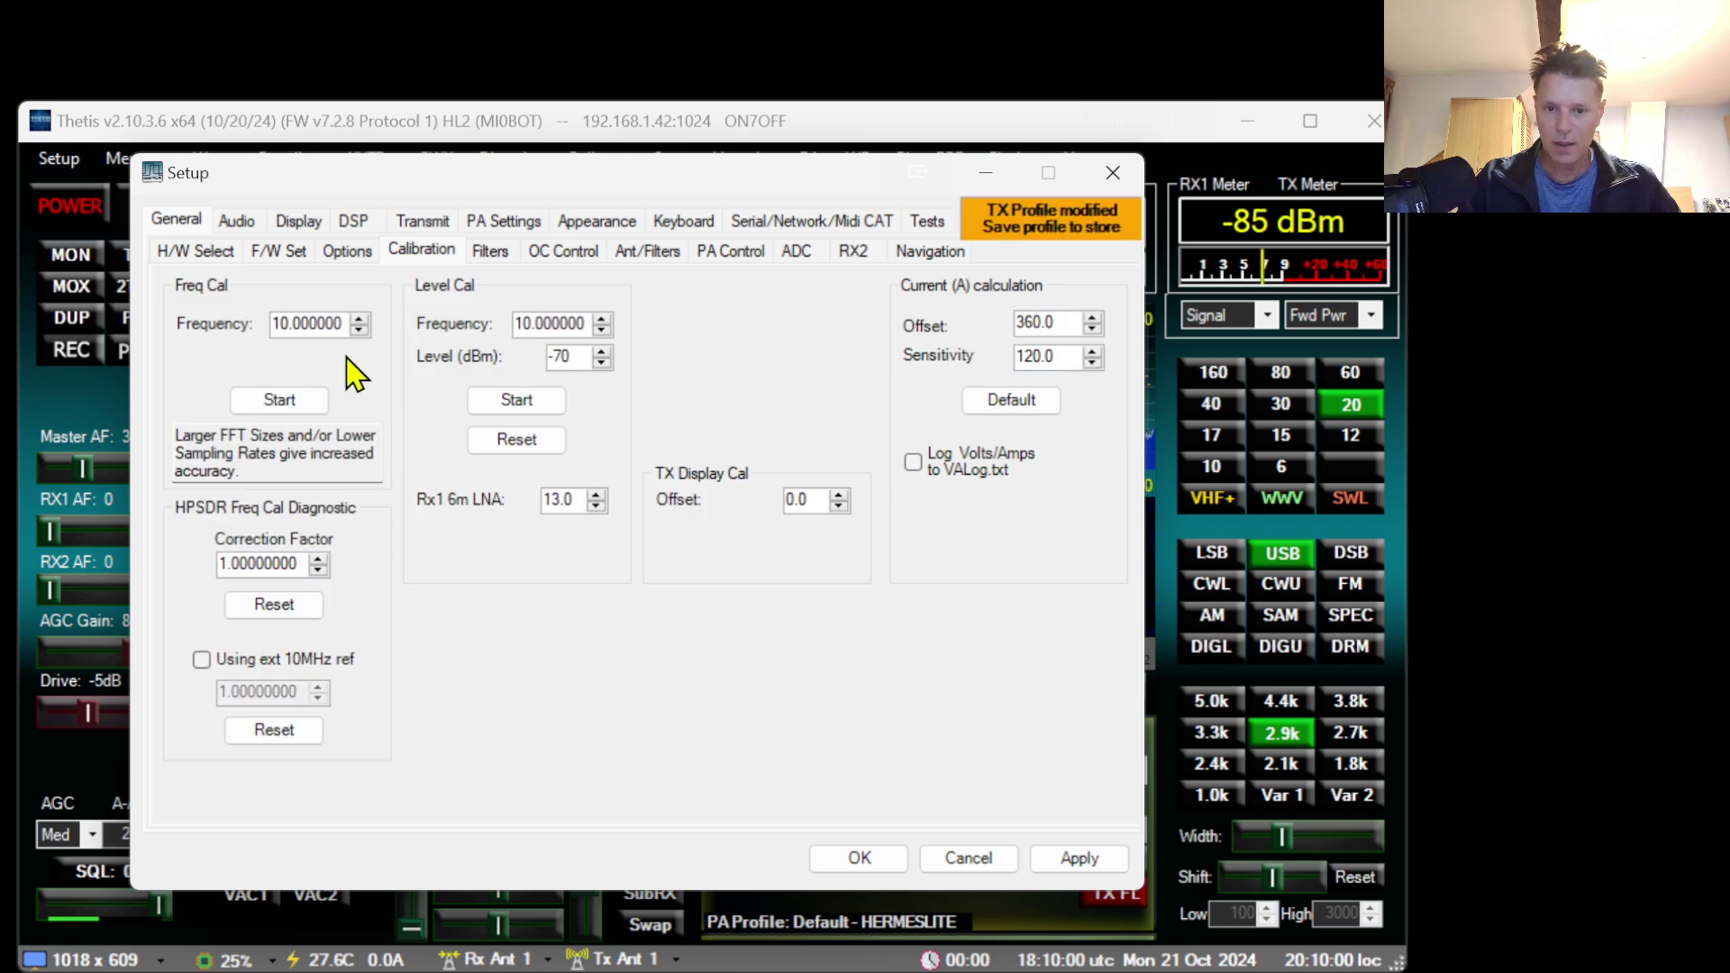
{"action": "left_click", "coordinate": [279, 399]}
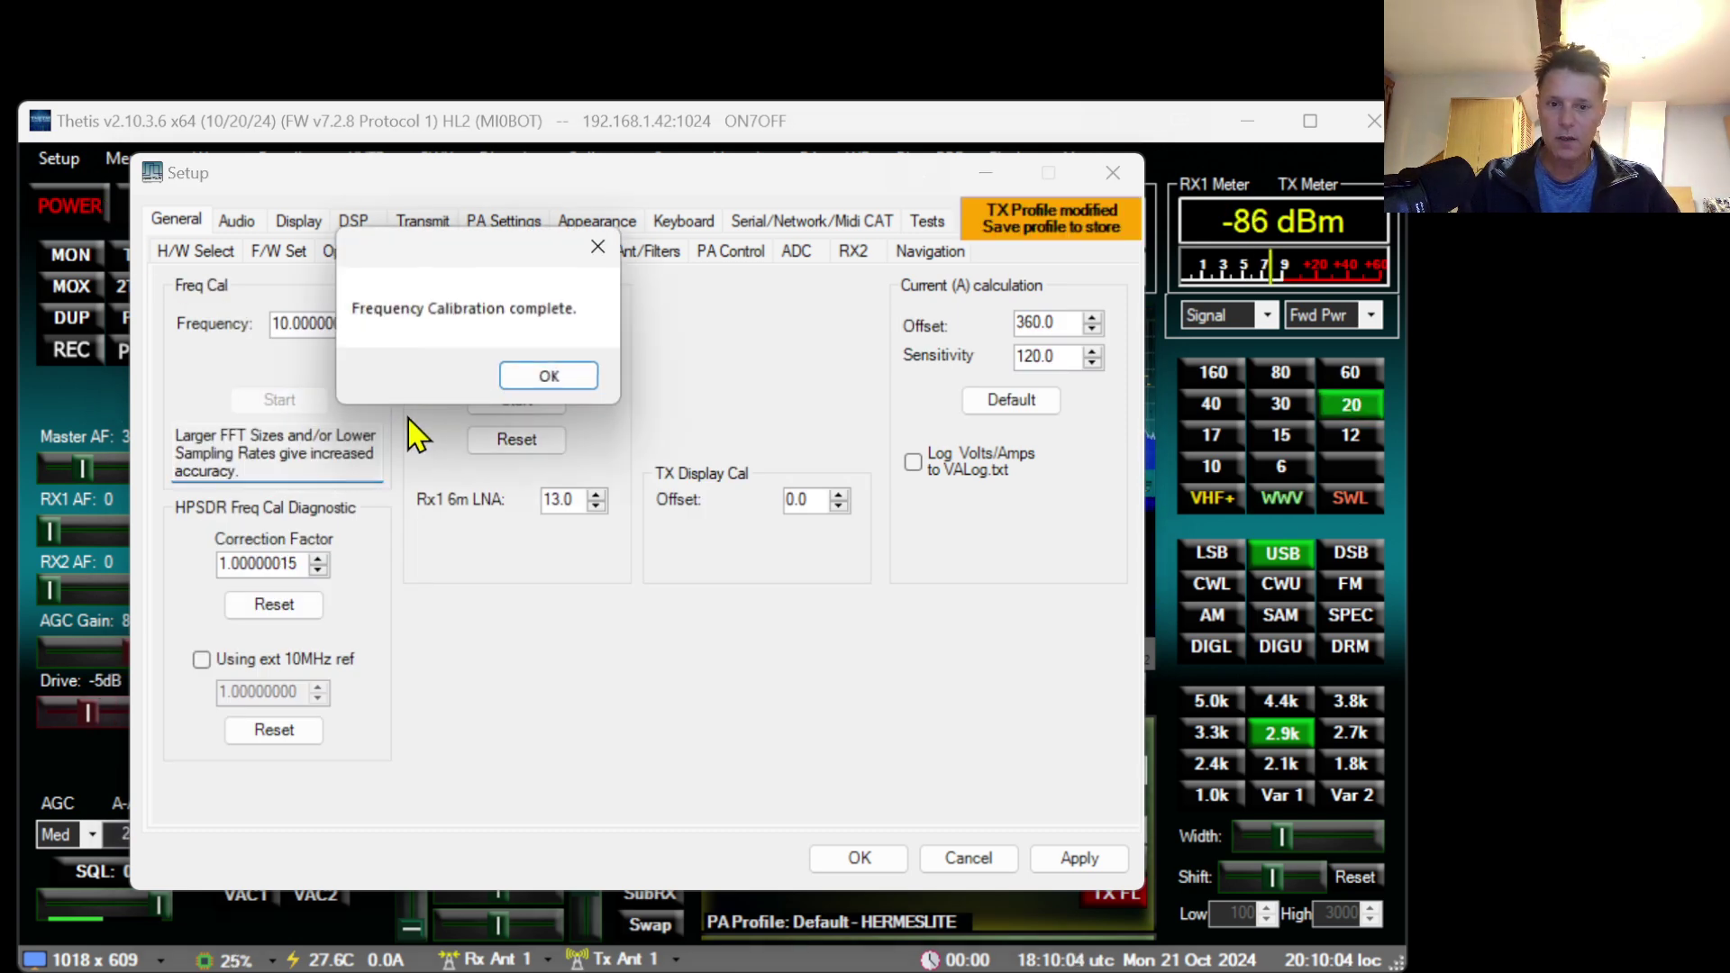
{"action": "left_click", "coordinate": [561, 383]}
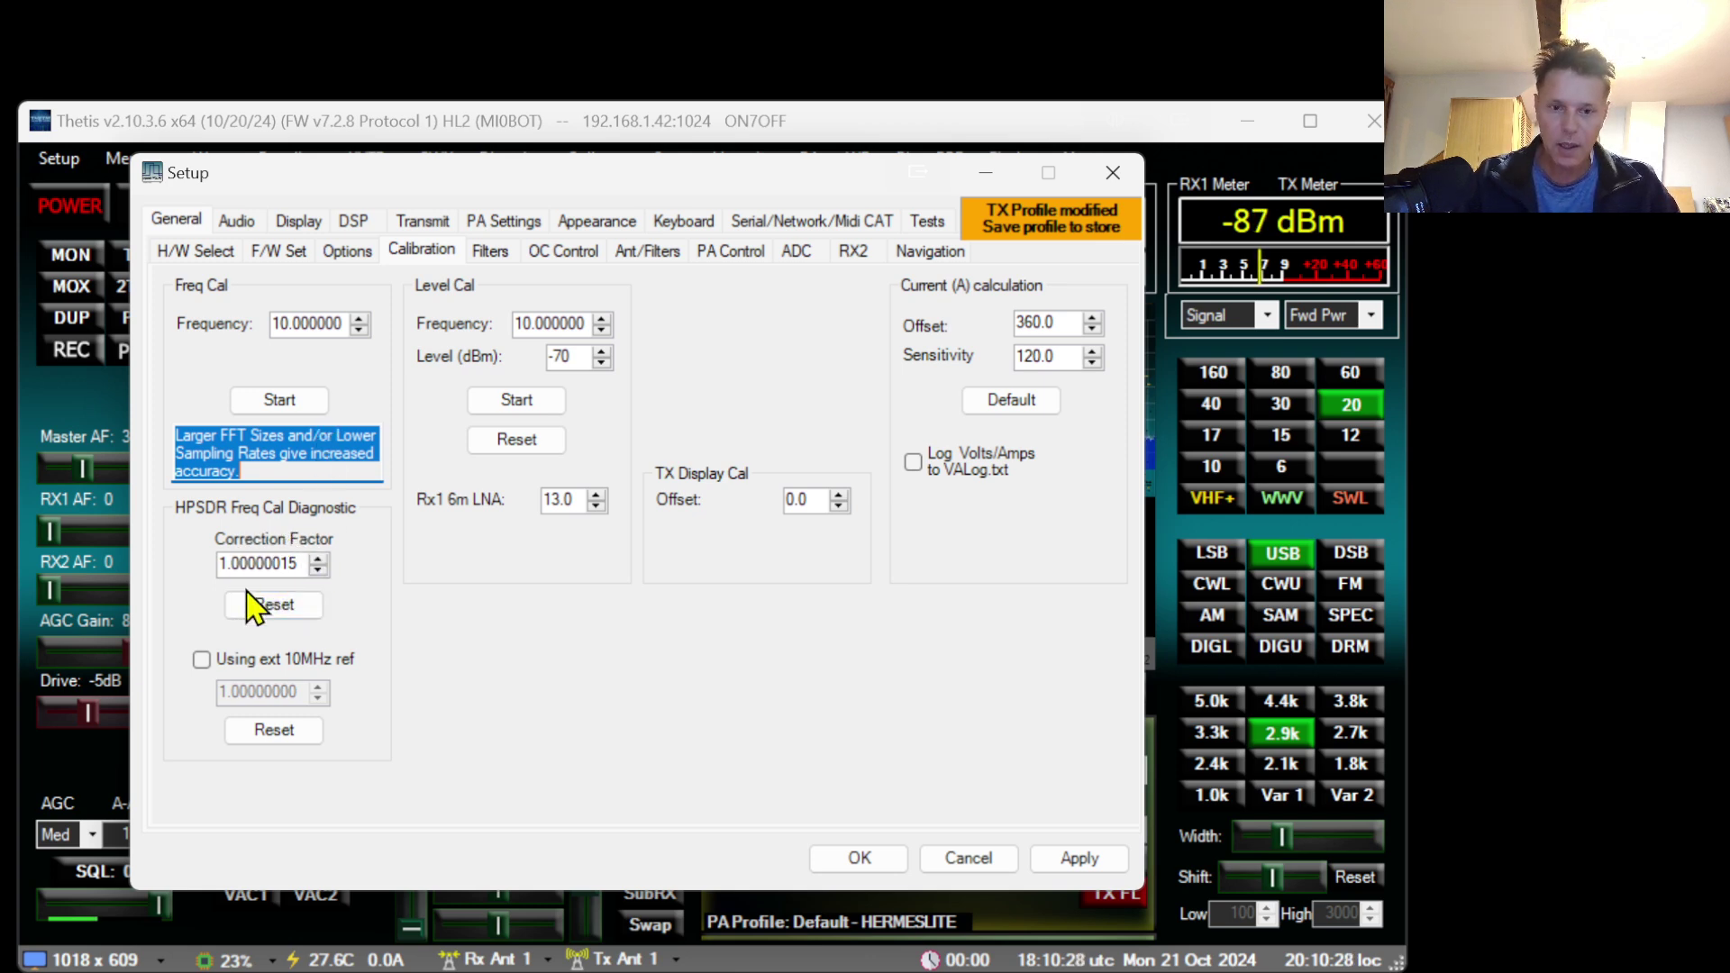
Reset the frequency correction factor and repeat the 10 MHz frequency calibration.
{"action": "left_click", "coordinate": [287, 613]}
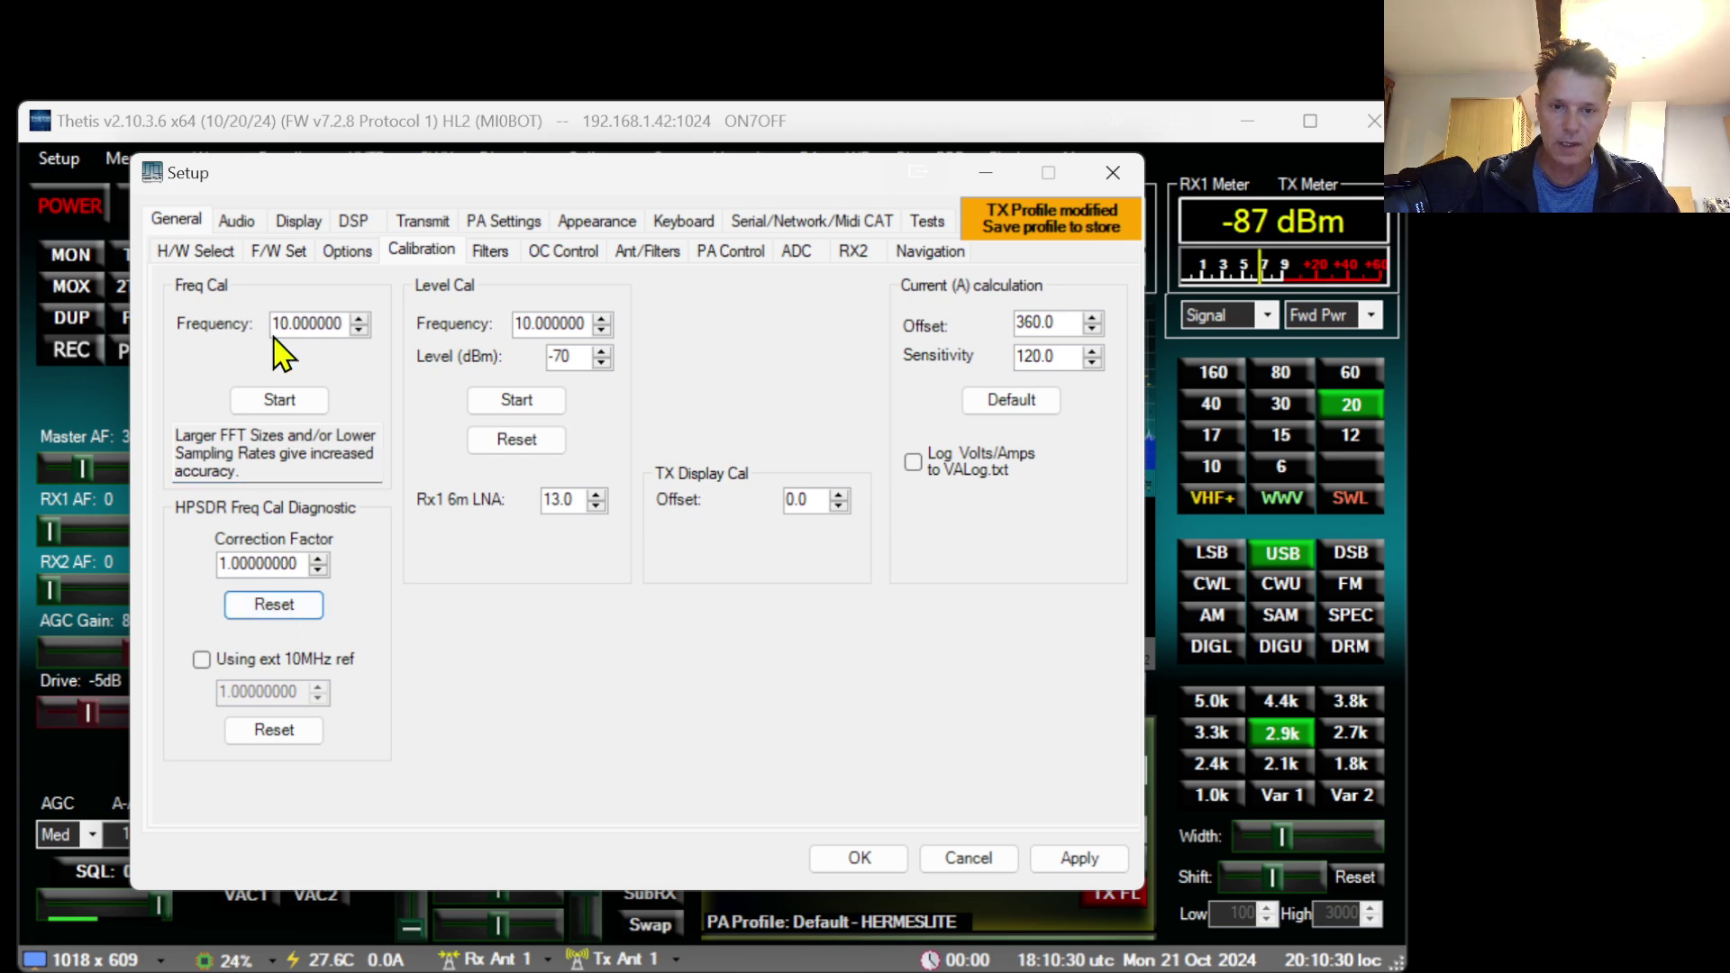
{"action": "left_click", "coordinate": [279, 403]}
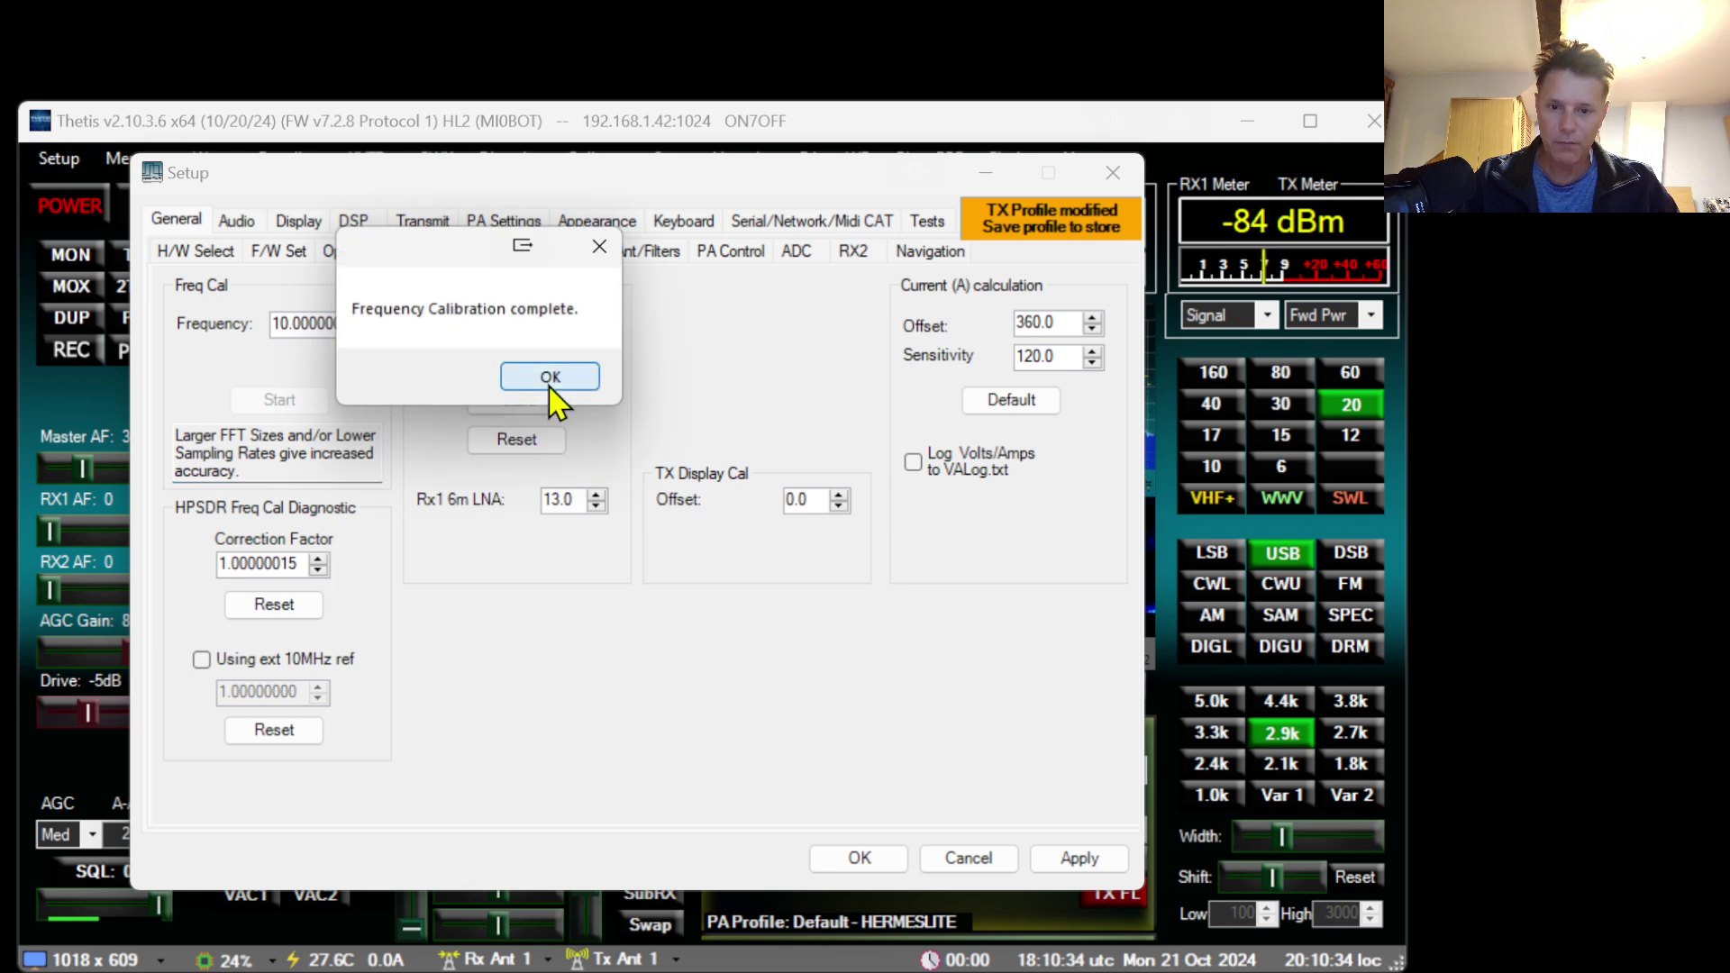
{"action": "left_click", "coordinate": [550, 377]}
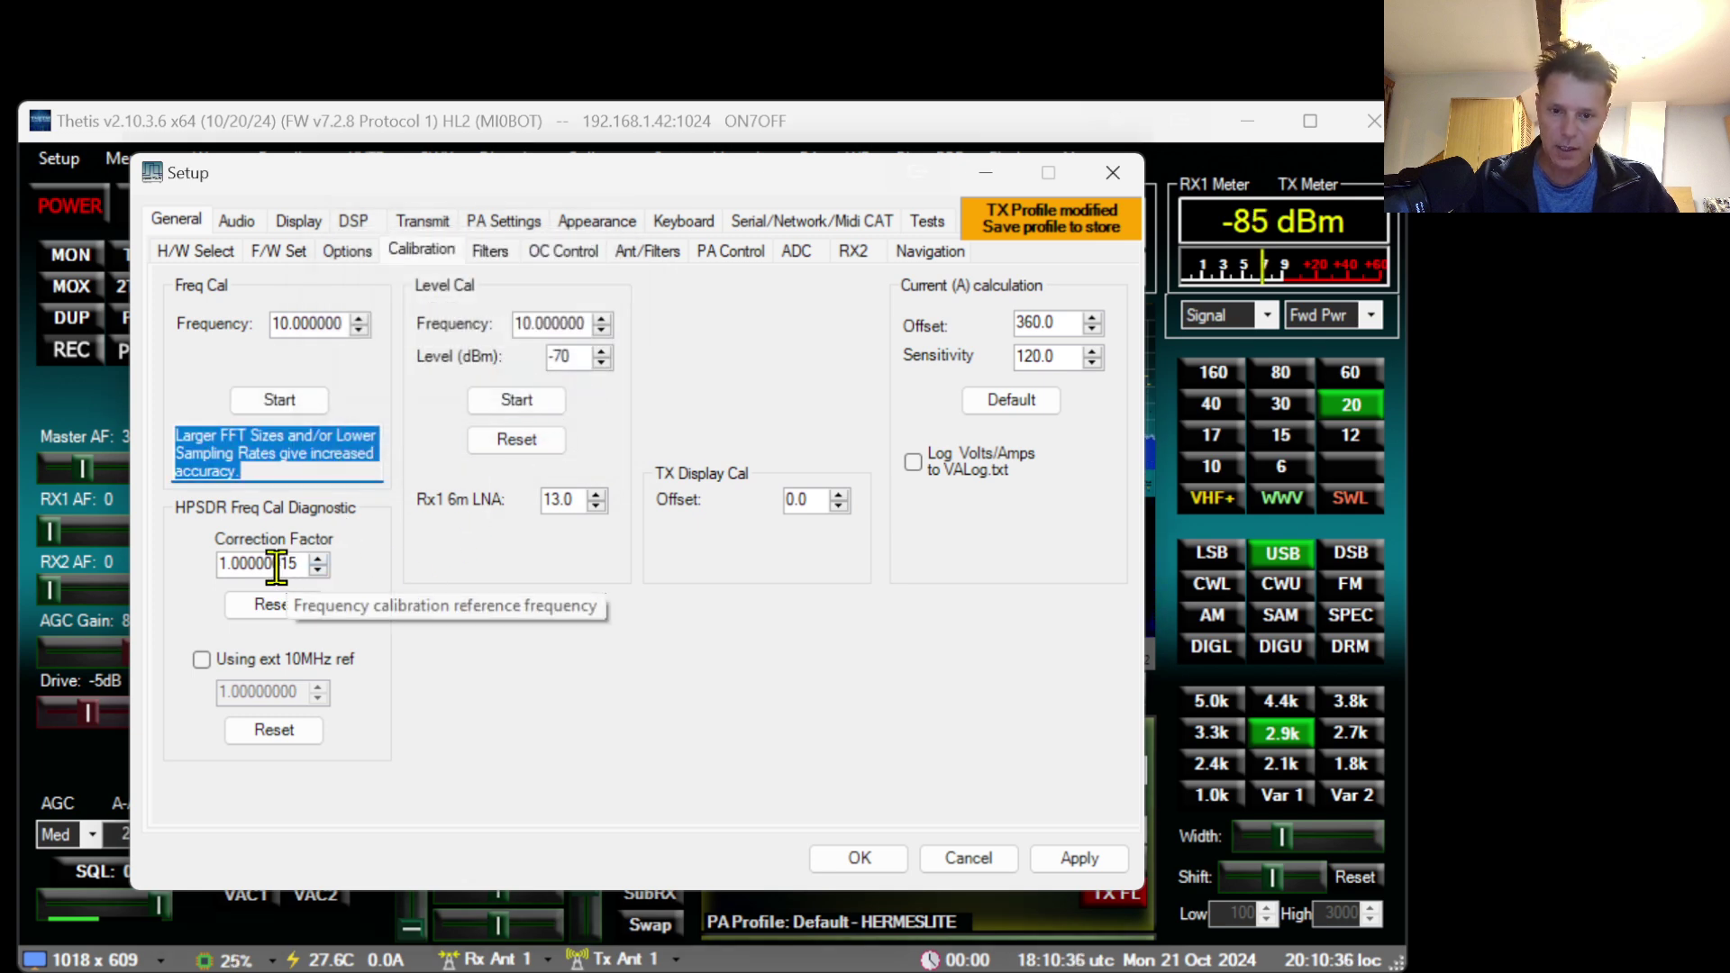
{"action": "left_click_drag", "start_coordinate": [299, 564], "coordinate": [288, 564]}
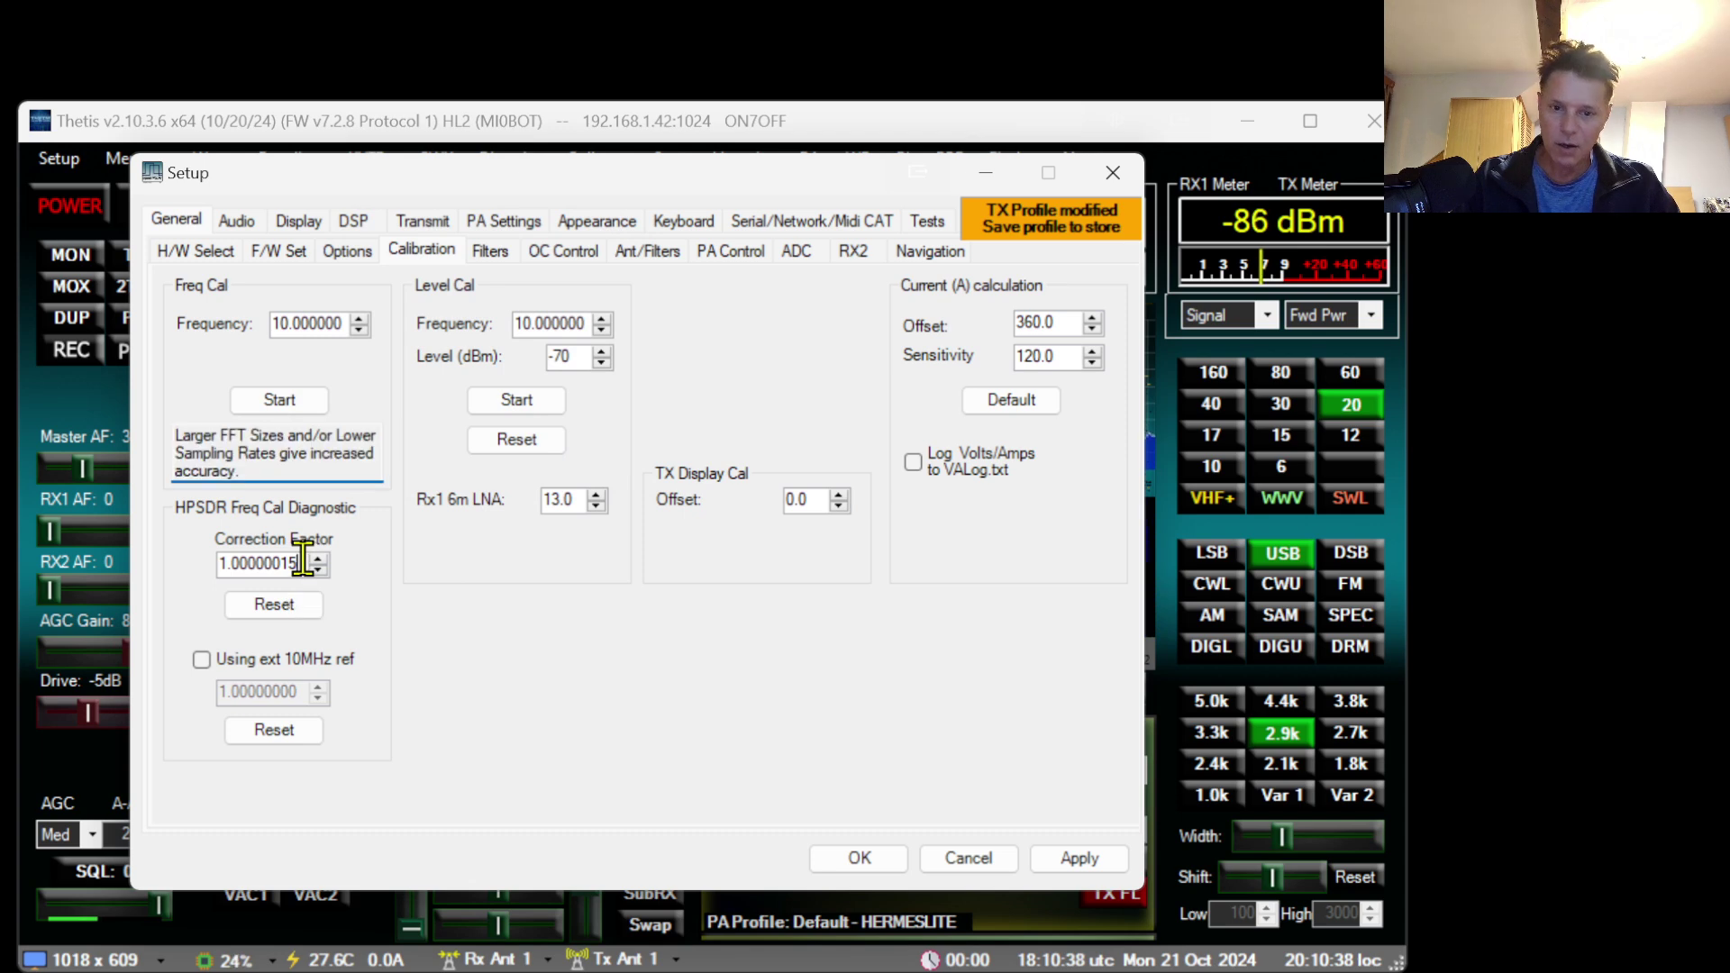
{"action": "left_click", "coordinate": [230, 561]}
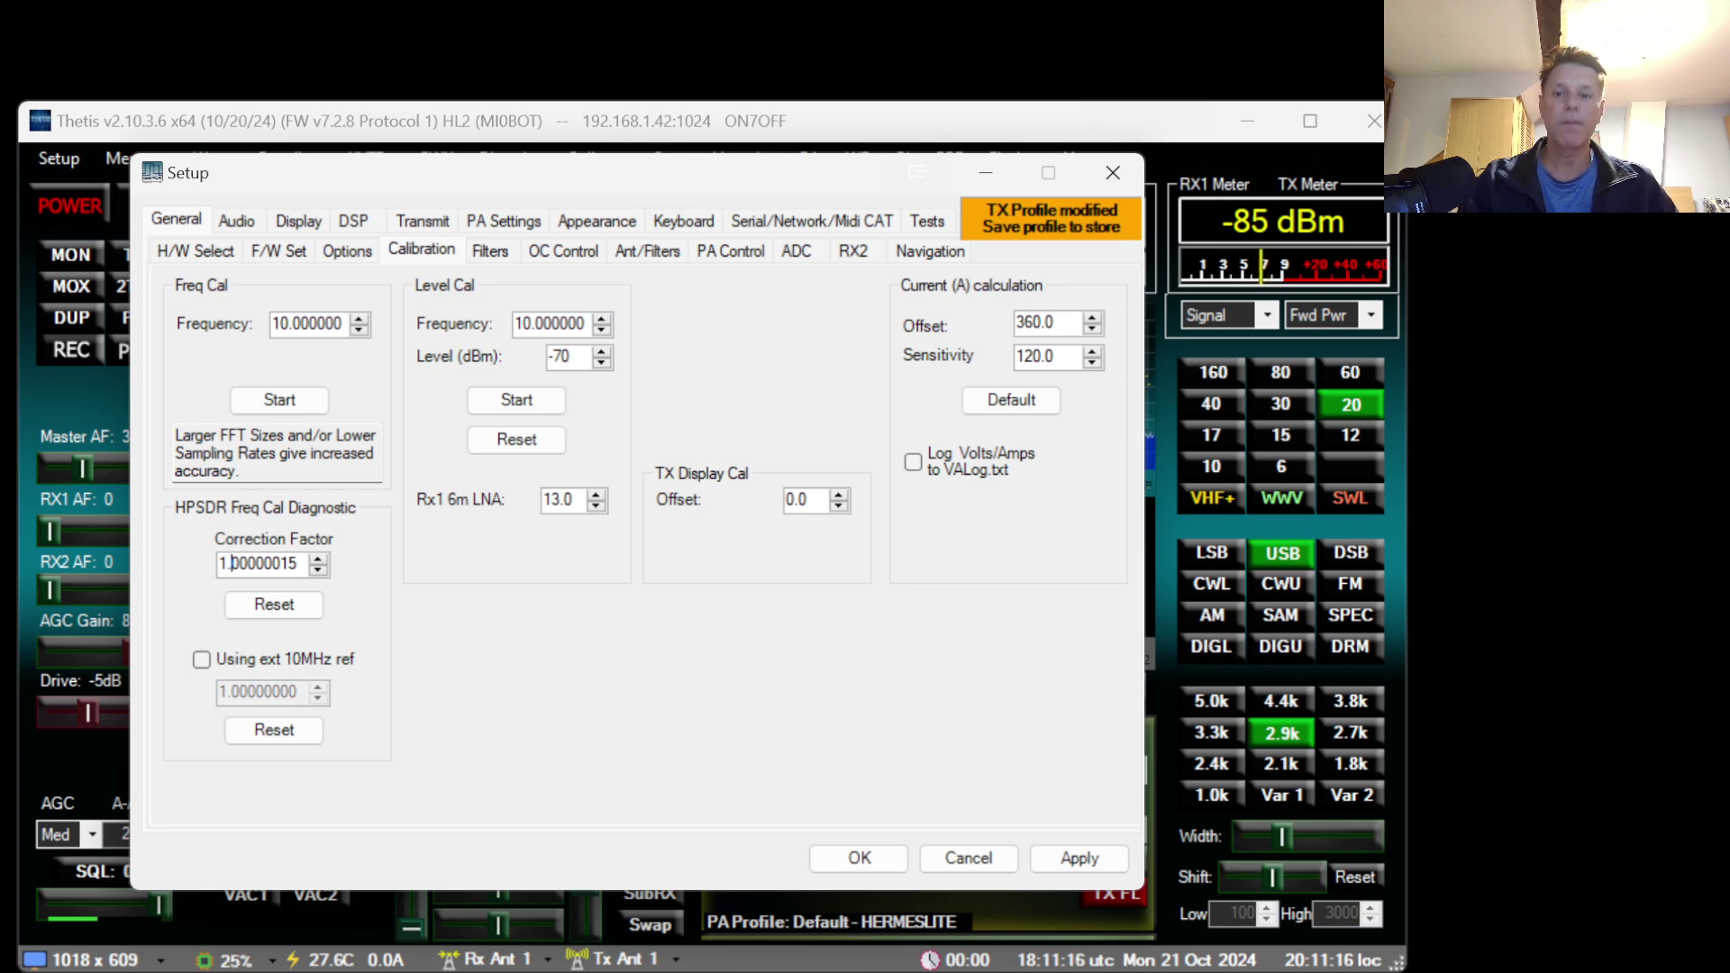
Look through the general settings for filters, OC control, antennas, PA control, ADC, RX2 and navigation.
{"action": "left_click", "coordinate": [492, 253]}
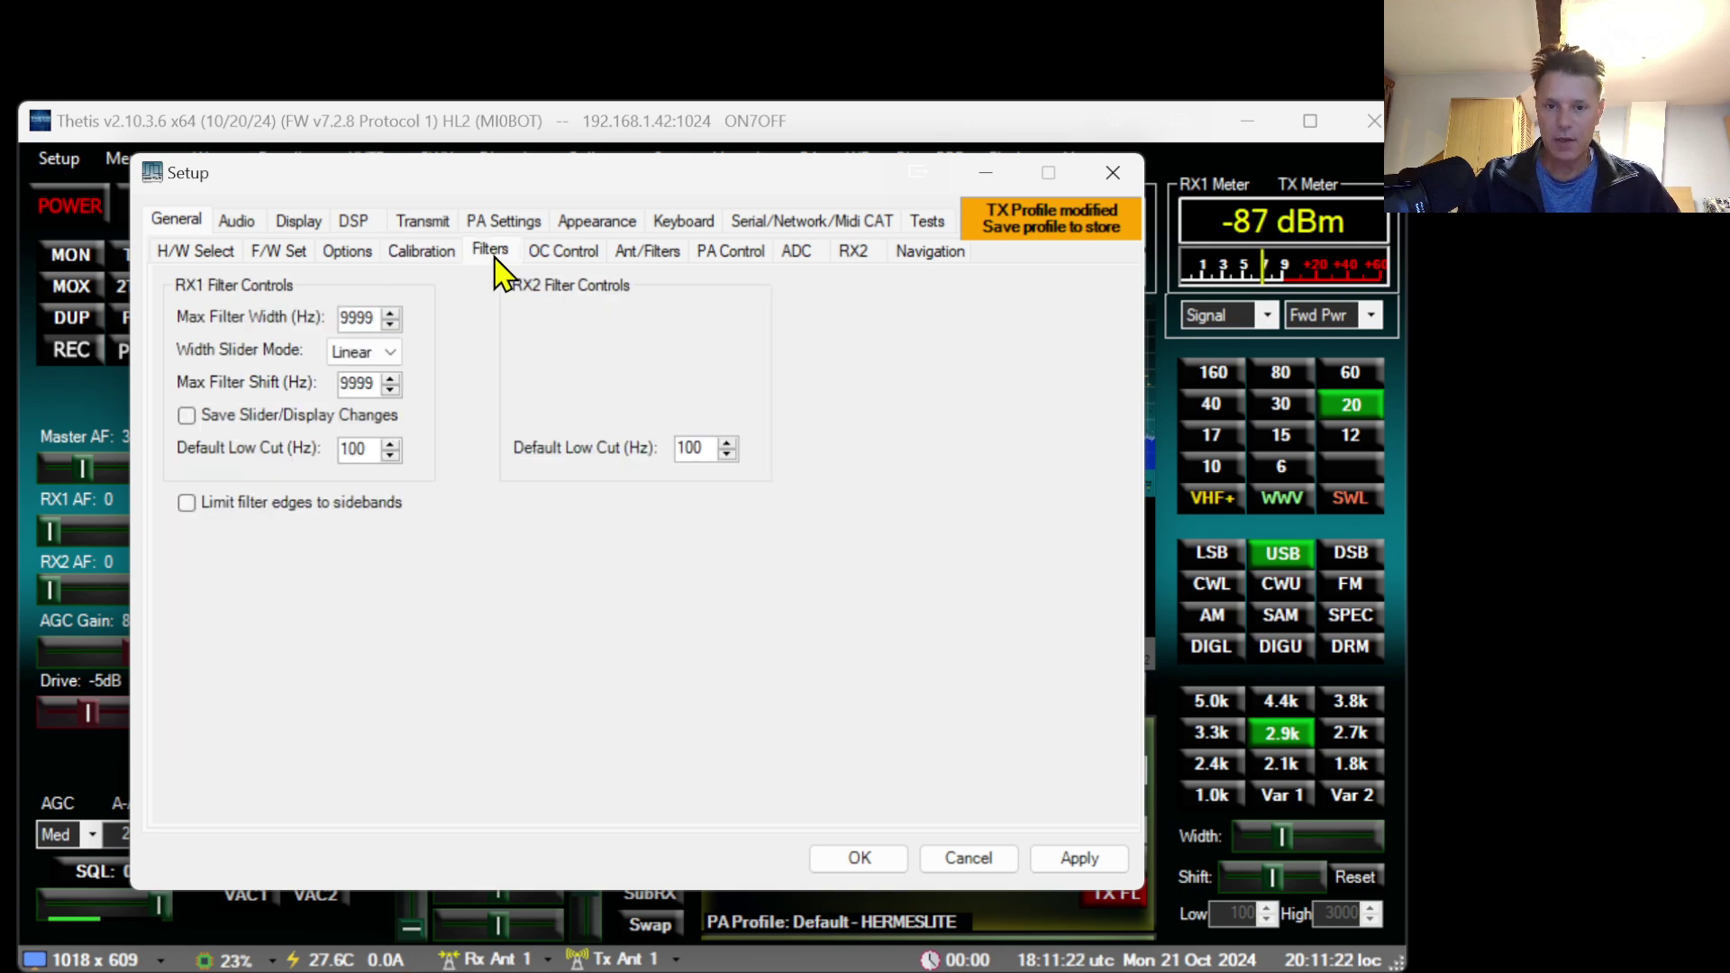
{"action": "left_click", "coordinate": [566, 261]}
{"action": "left_click", "coordinate": [654, 257]}
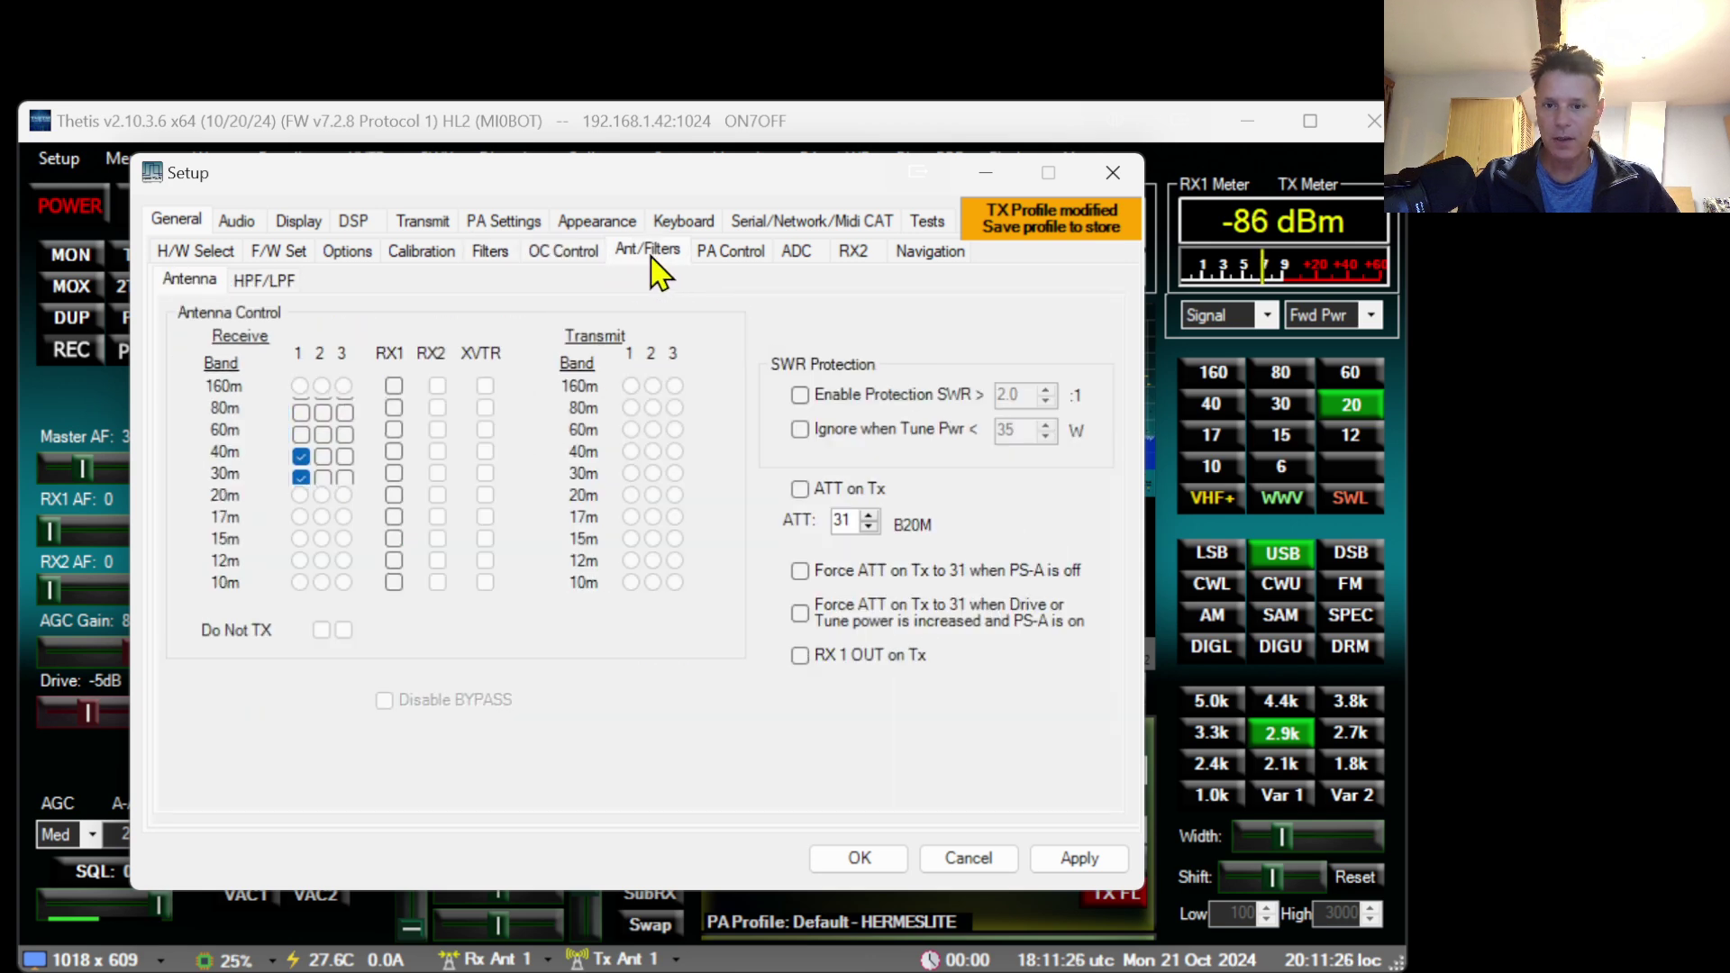
{"action": "left_click", "coordinate": [728, 257]}
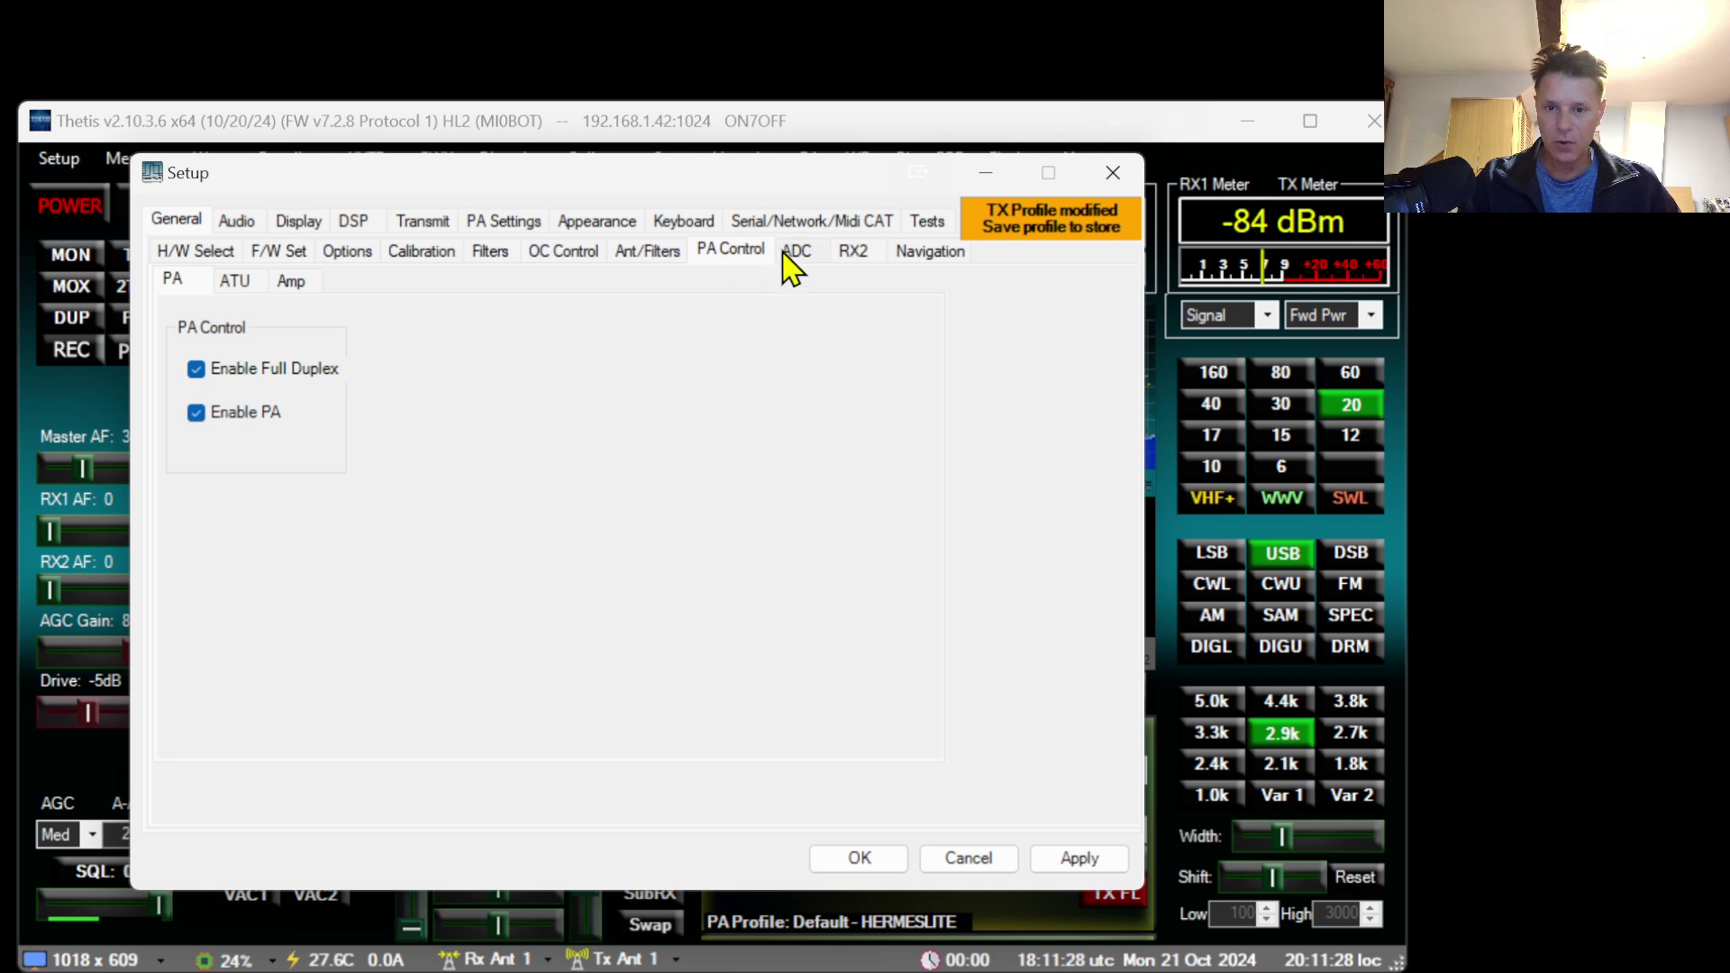
{"action": "left_click", "coordinate": [236, 281]}
{"action": "left_click", "coordinate": [305, 283]}
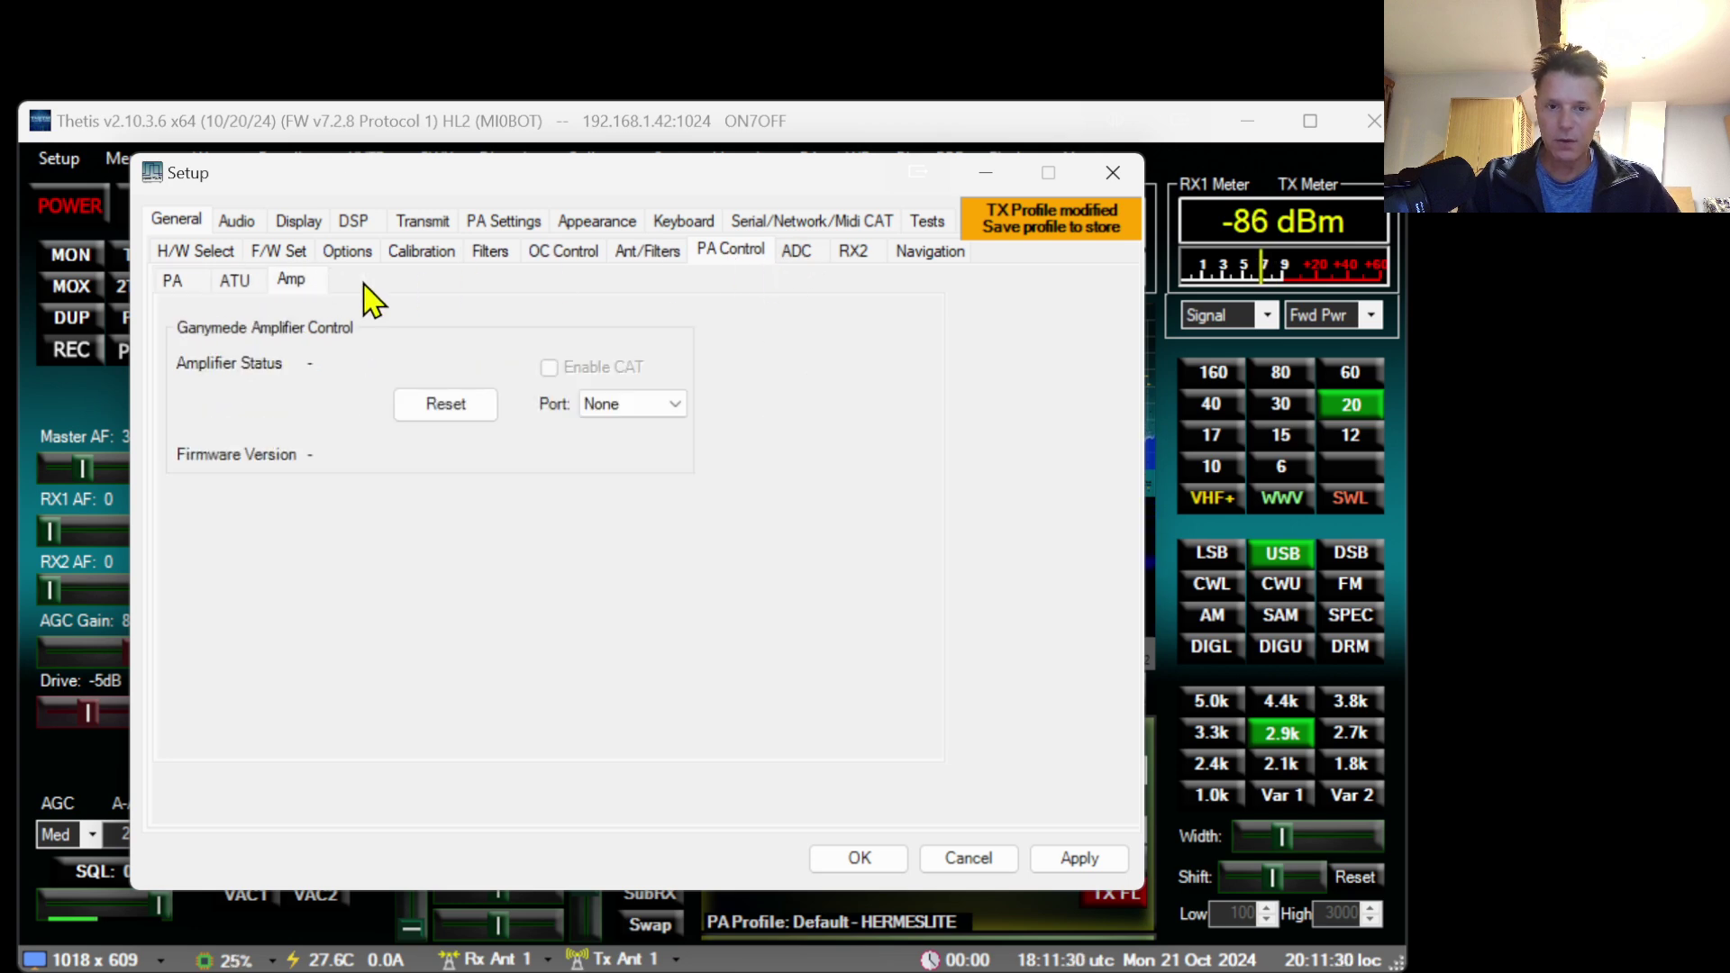
{"action": "left_click", "coordinate": [802, 256]}
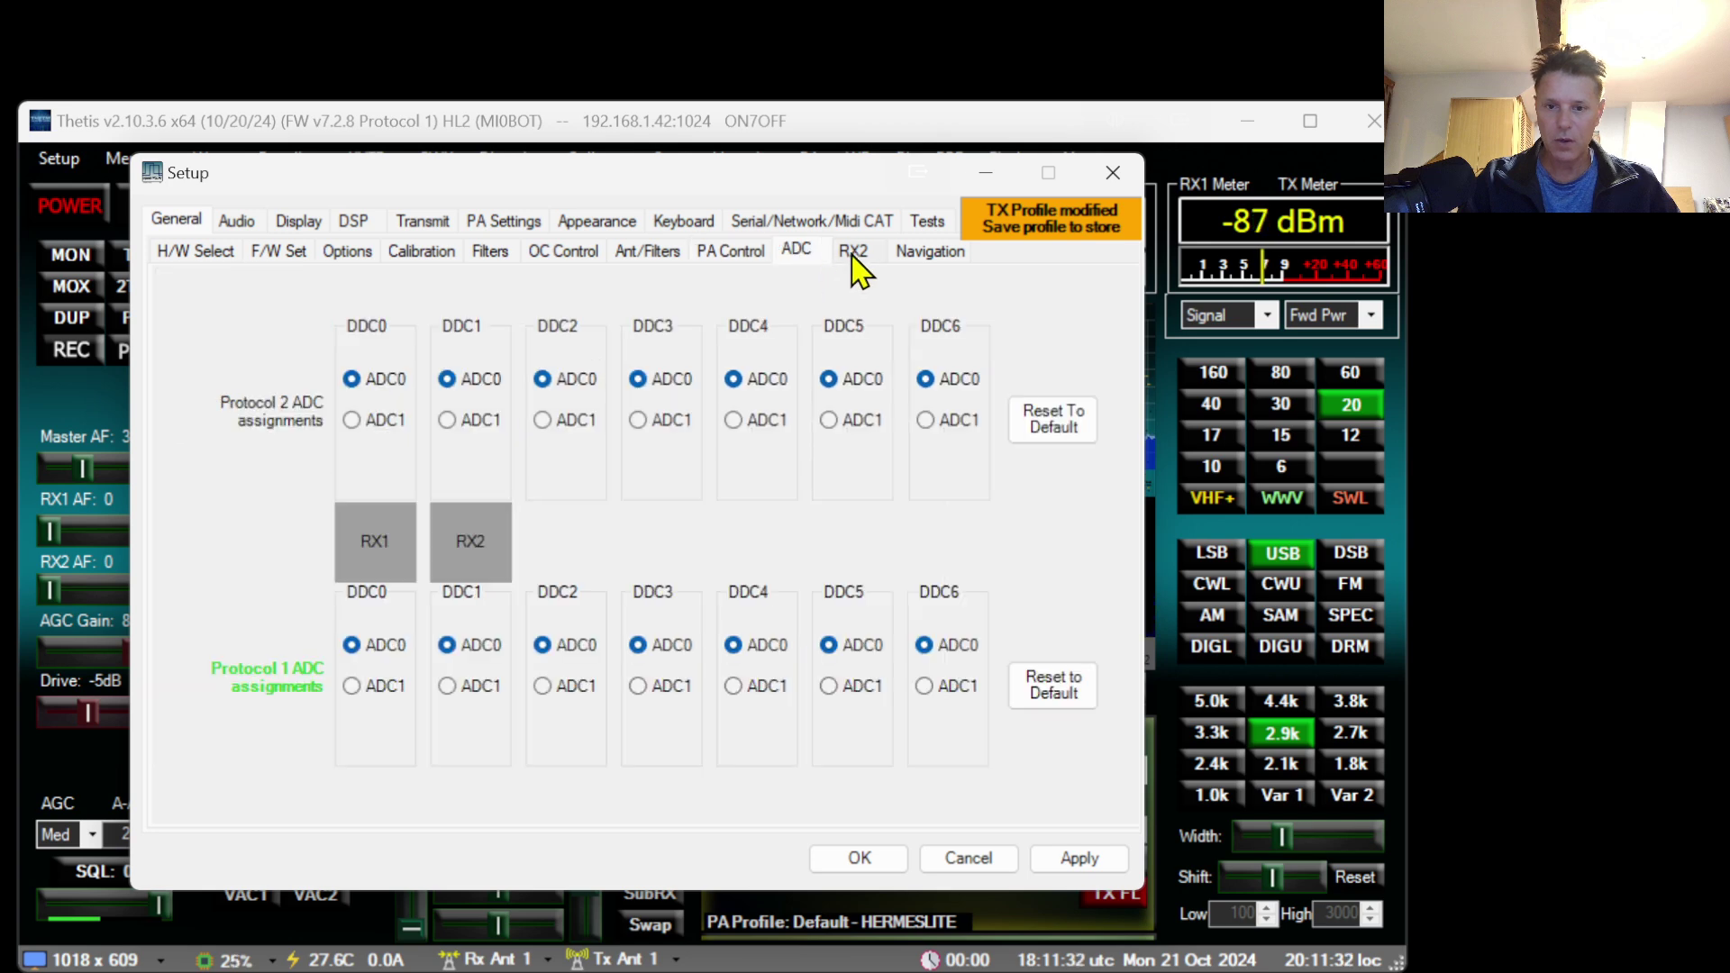
{"action": "left_click", "coordinate": [853, 252]}
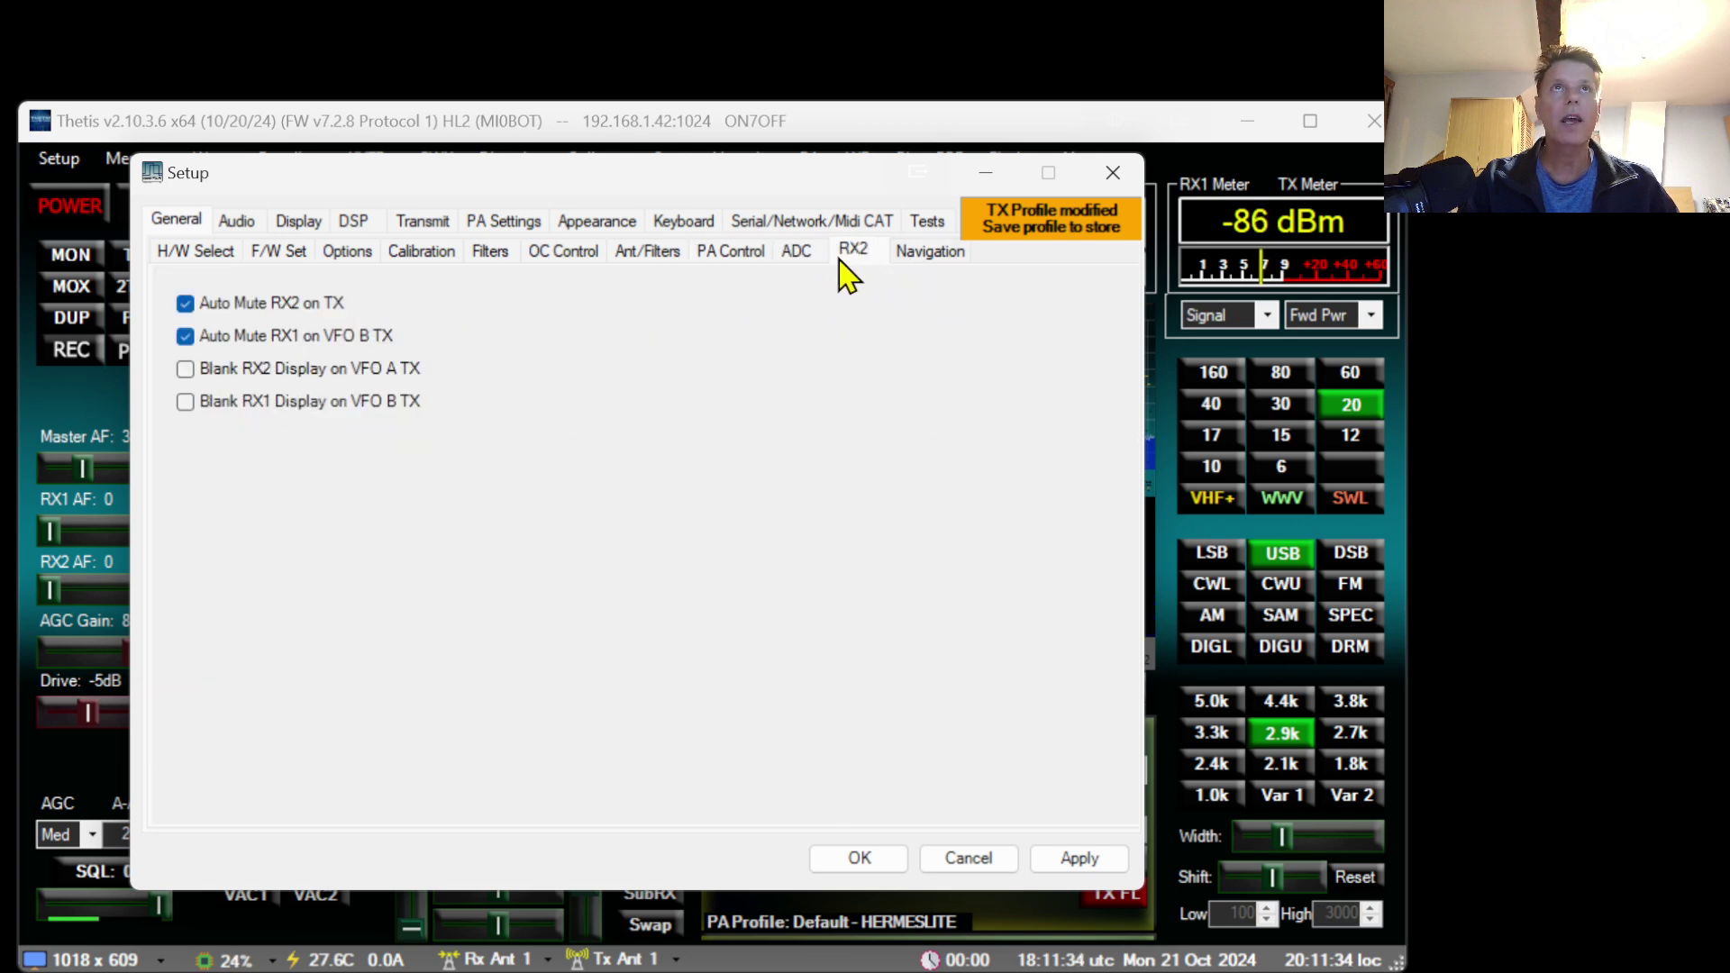
{"action": "left_click", "coordinate": [934, 255]}
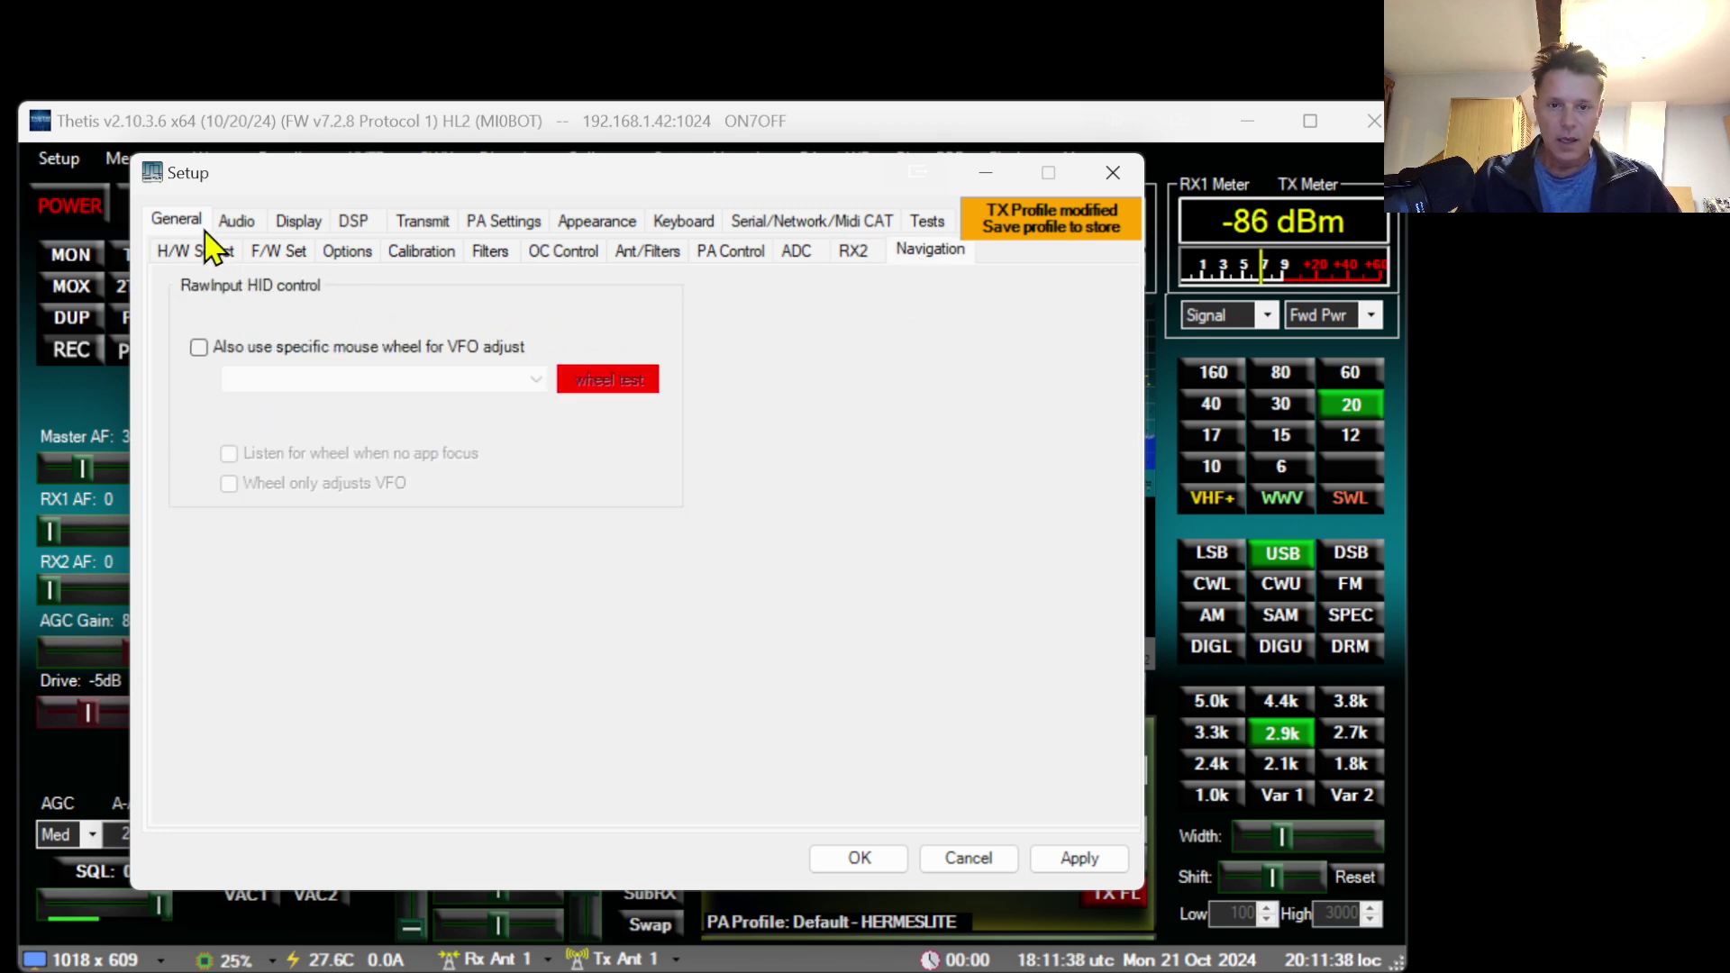
Recheck the general settings for PA control, OC control, calibration, the options groups and hardware selection.
{"action": "left_click", "coordinate": [236, 221]}
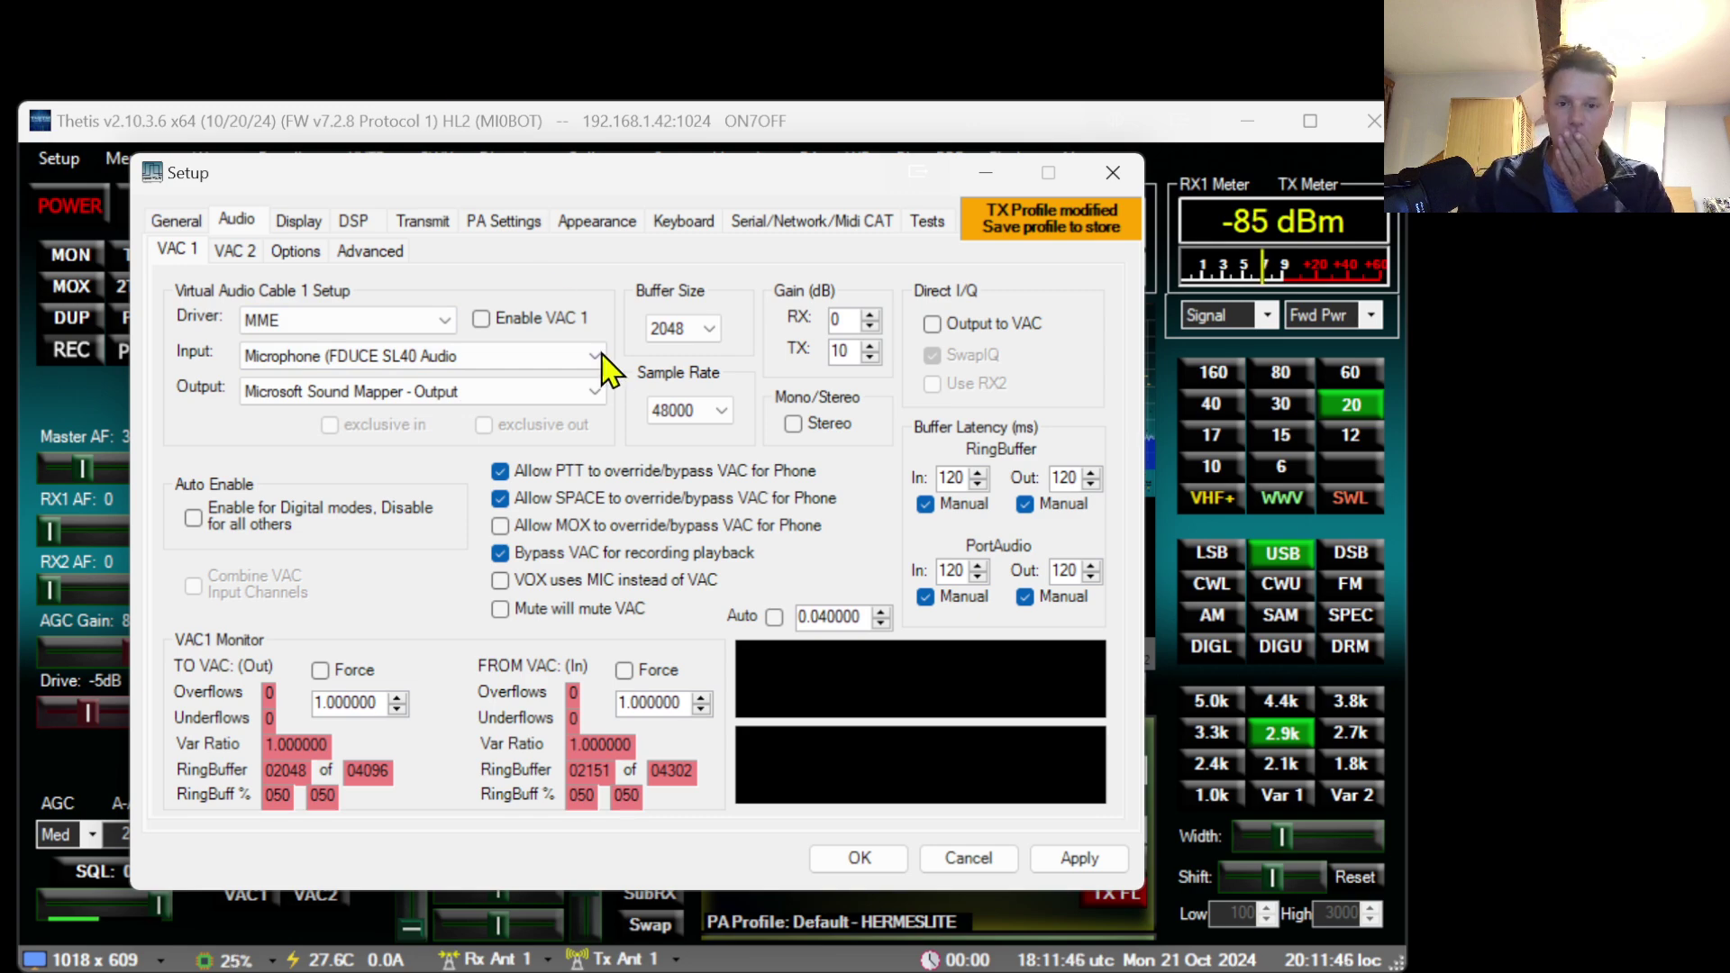
{"action": "left_click", "coordinate": [174, 221]}
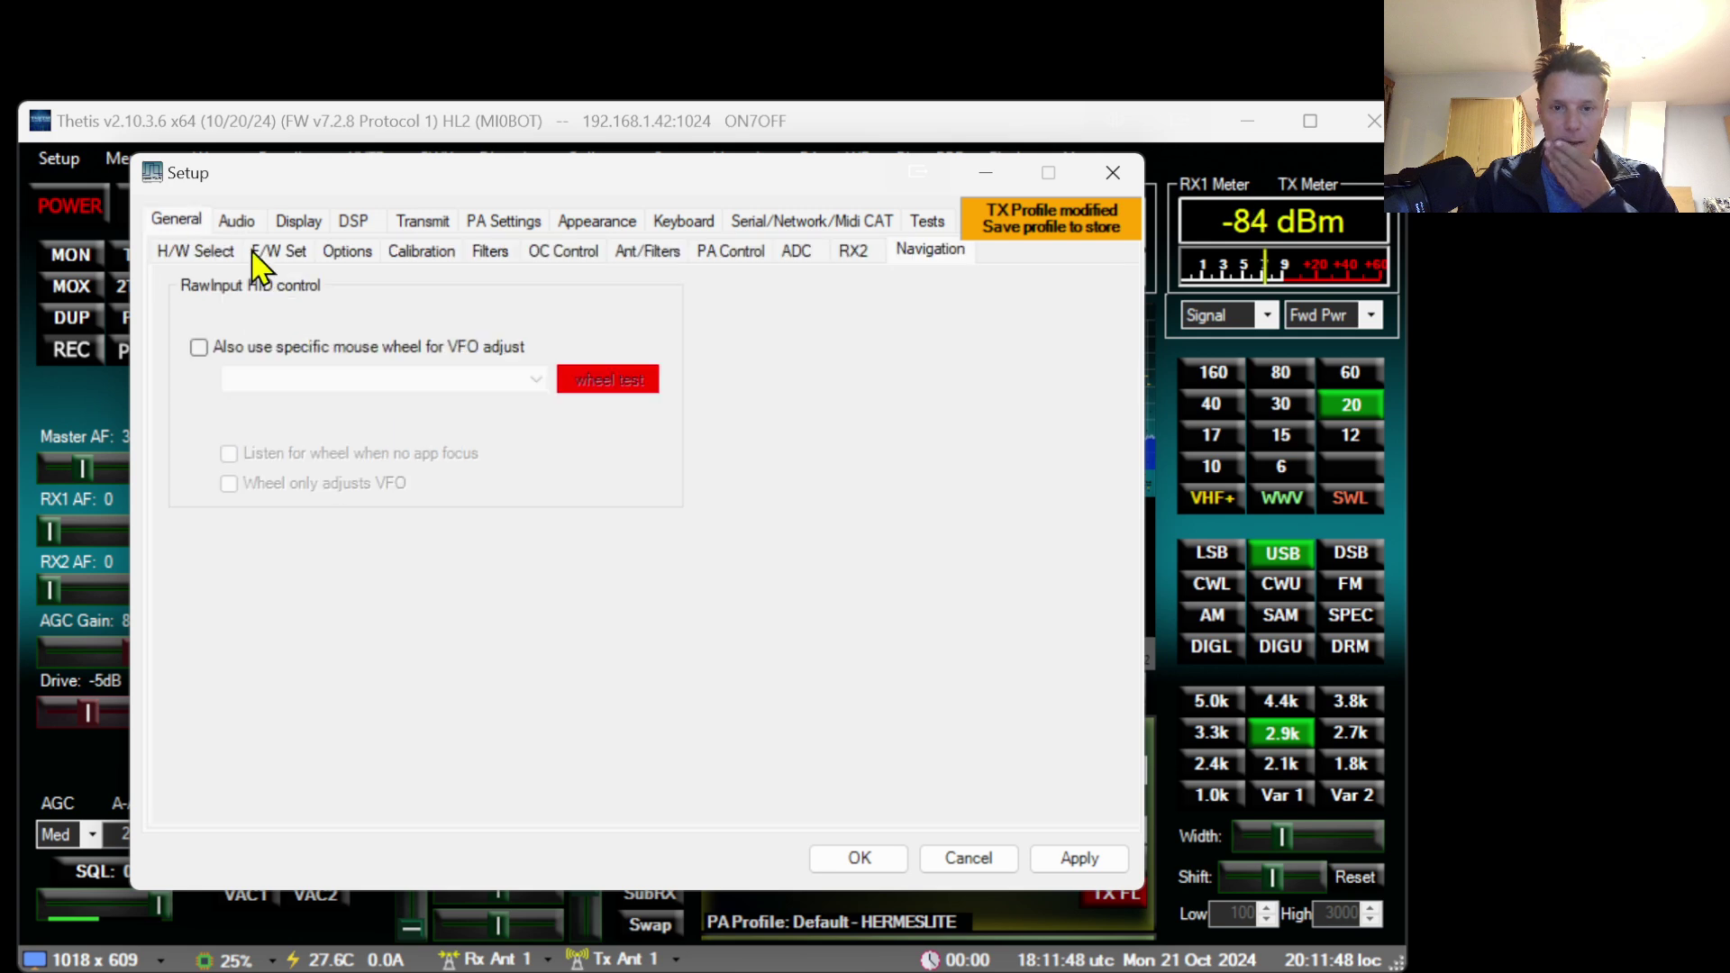
{"action": "left_click", "coordinate": [712, 257]}
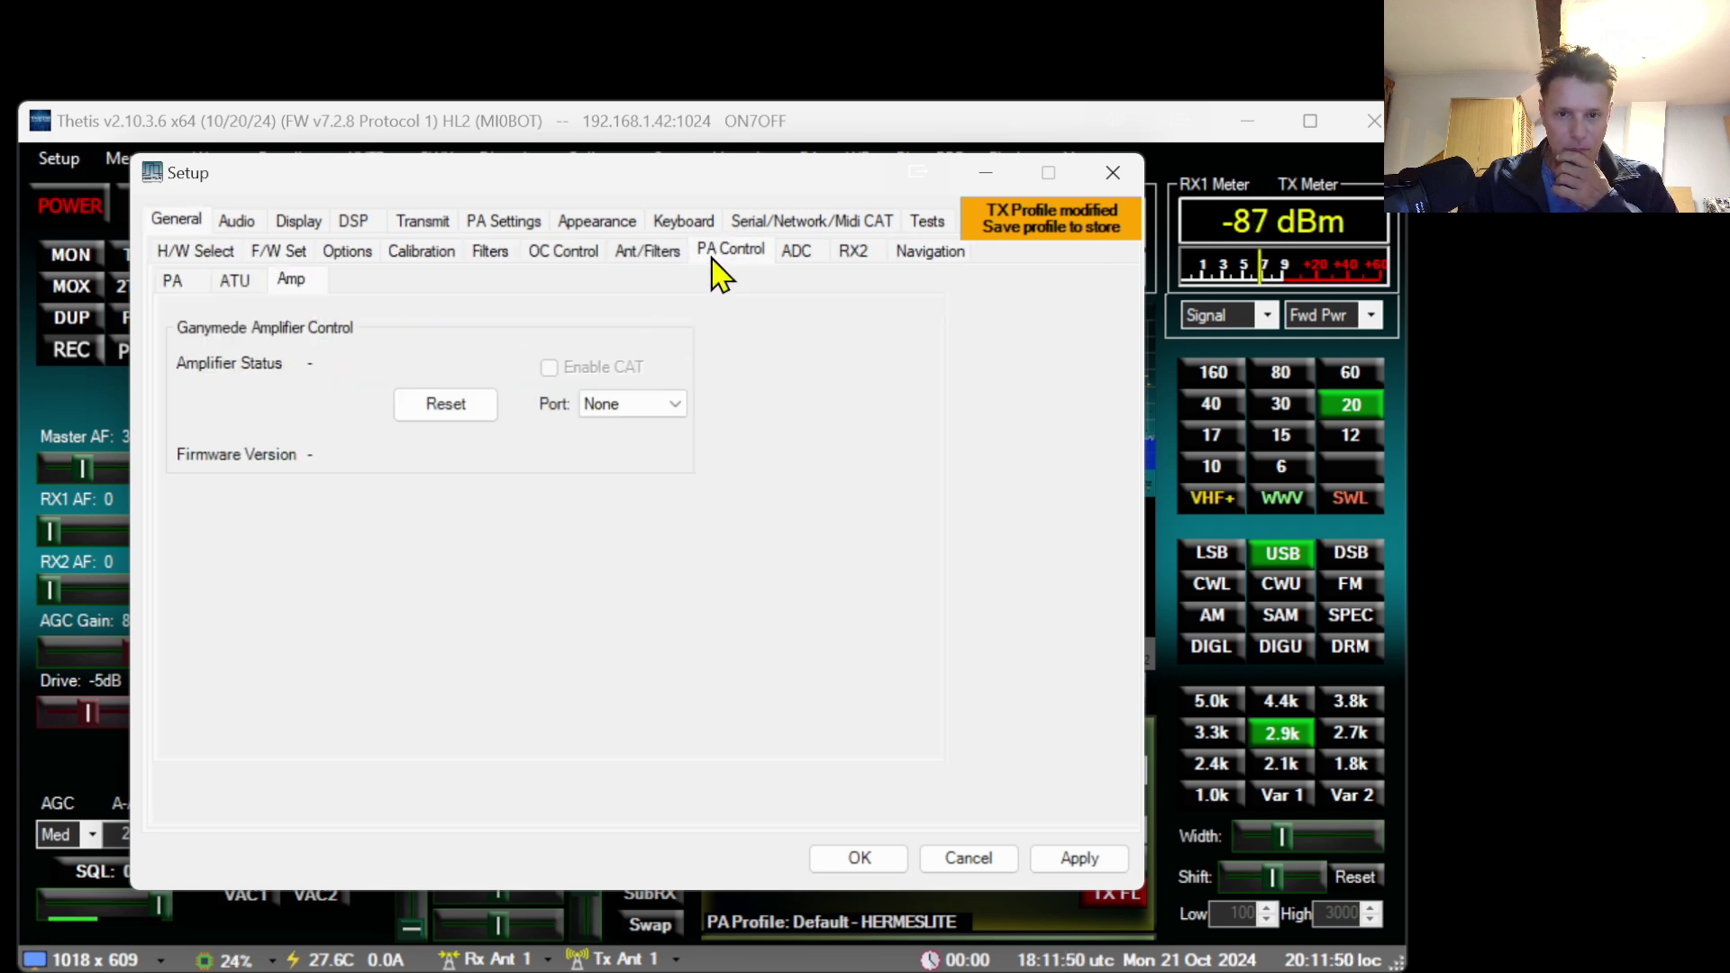
{"action": "left_click", "coordinate": [791, 255]}
{"action": "left_click", "coordinate": [559, 256]}
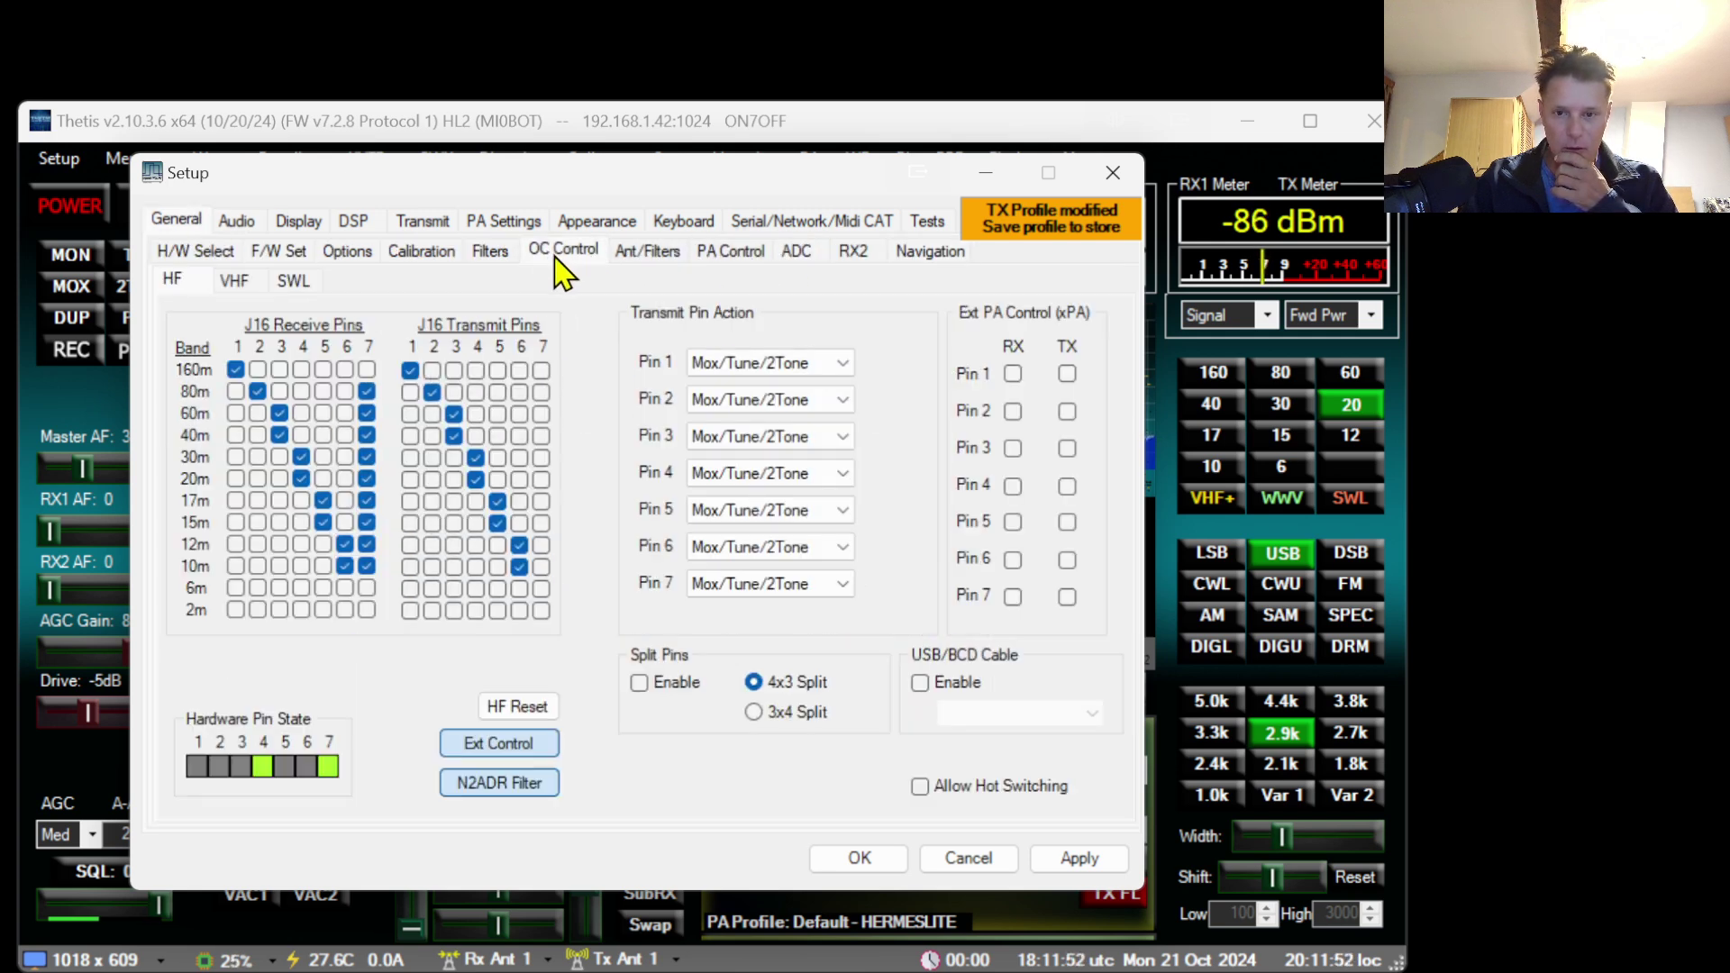
{"action": "left_click", "coordinate": [451, 256]}
{"action": "left_click", "coordinate": [490, 257]}
{"action": "left_click", "coordinate": [436, 256]}
{"action": "left_click", "coordinate": [365, 255]}
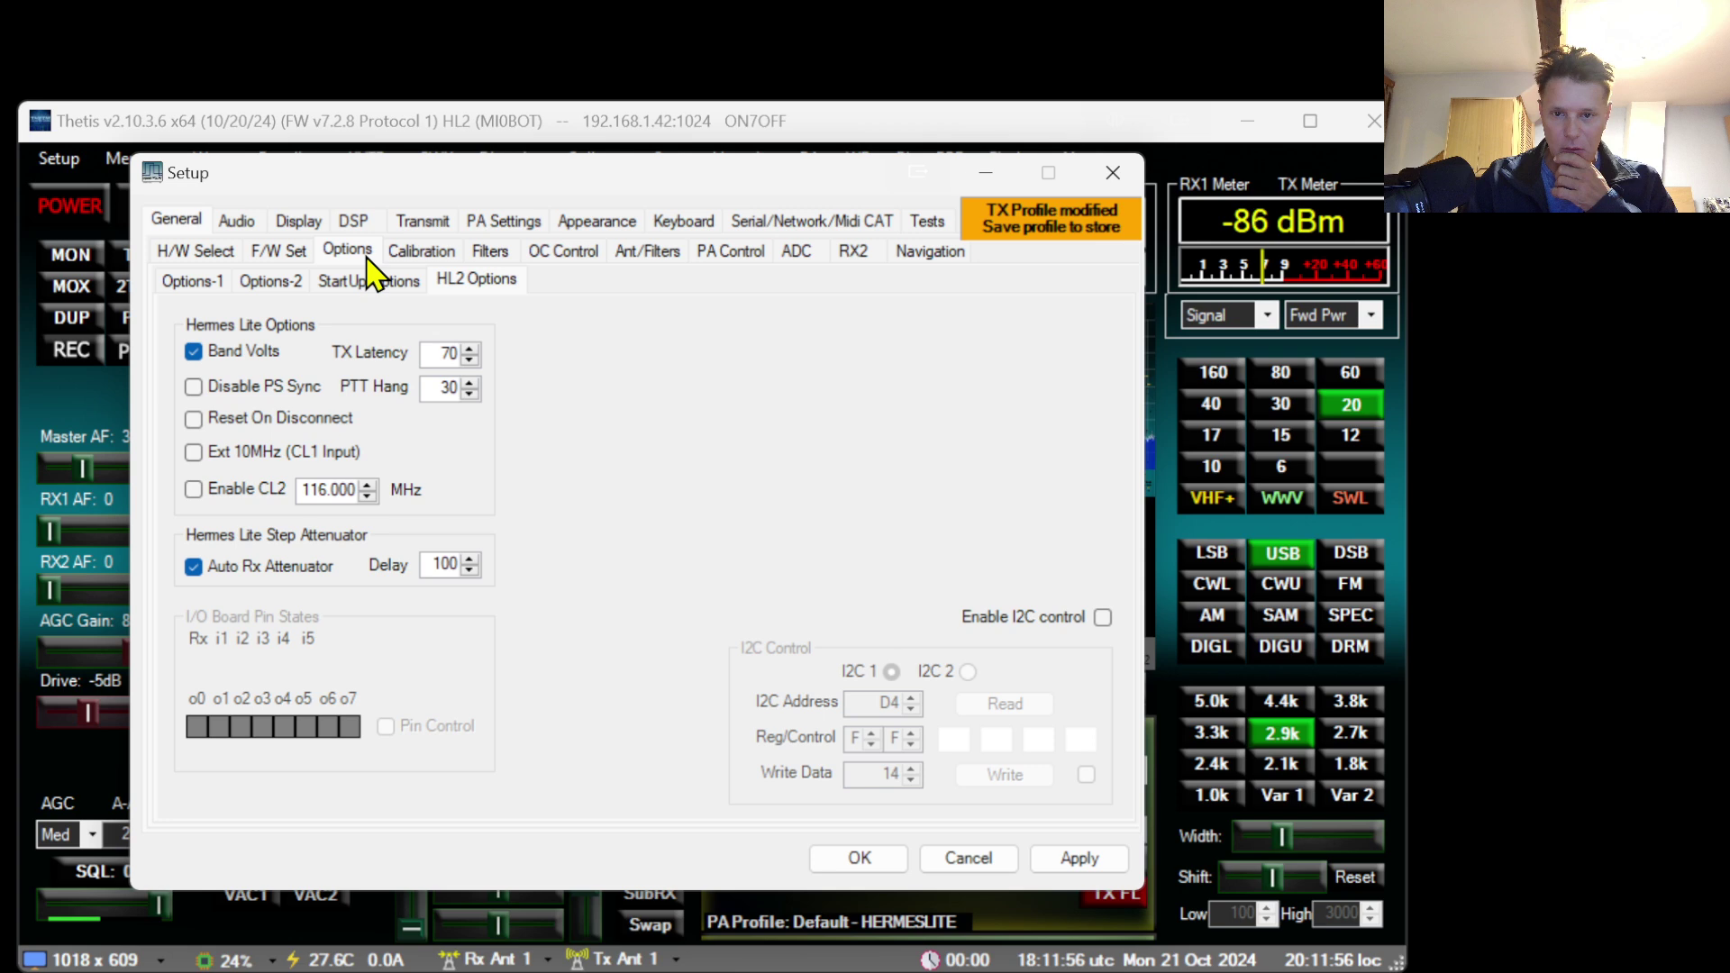
{"action": "left_click", "coordinate": [372, 283]}
{"action": "left_click", "coordinate": [266, 286]}
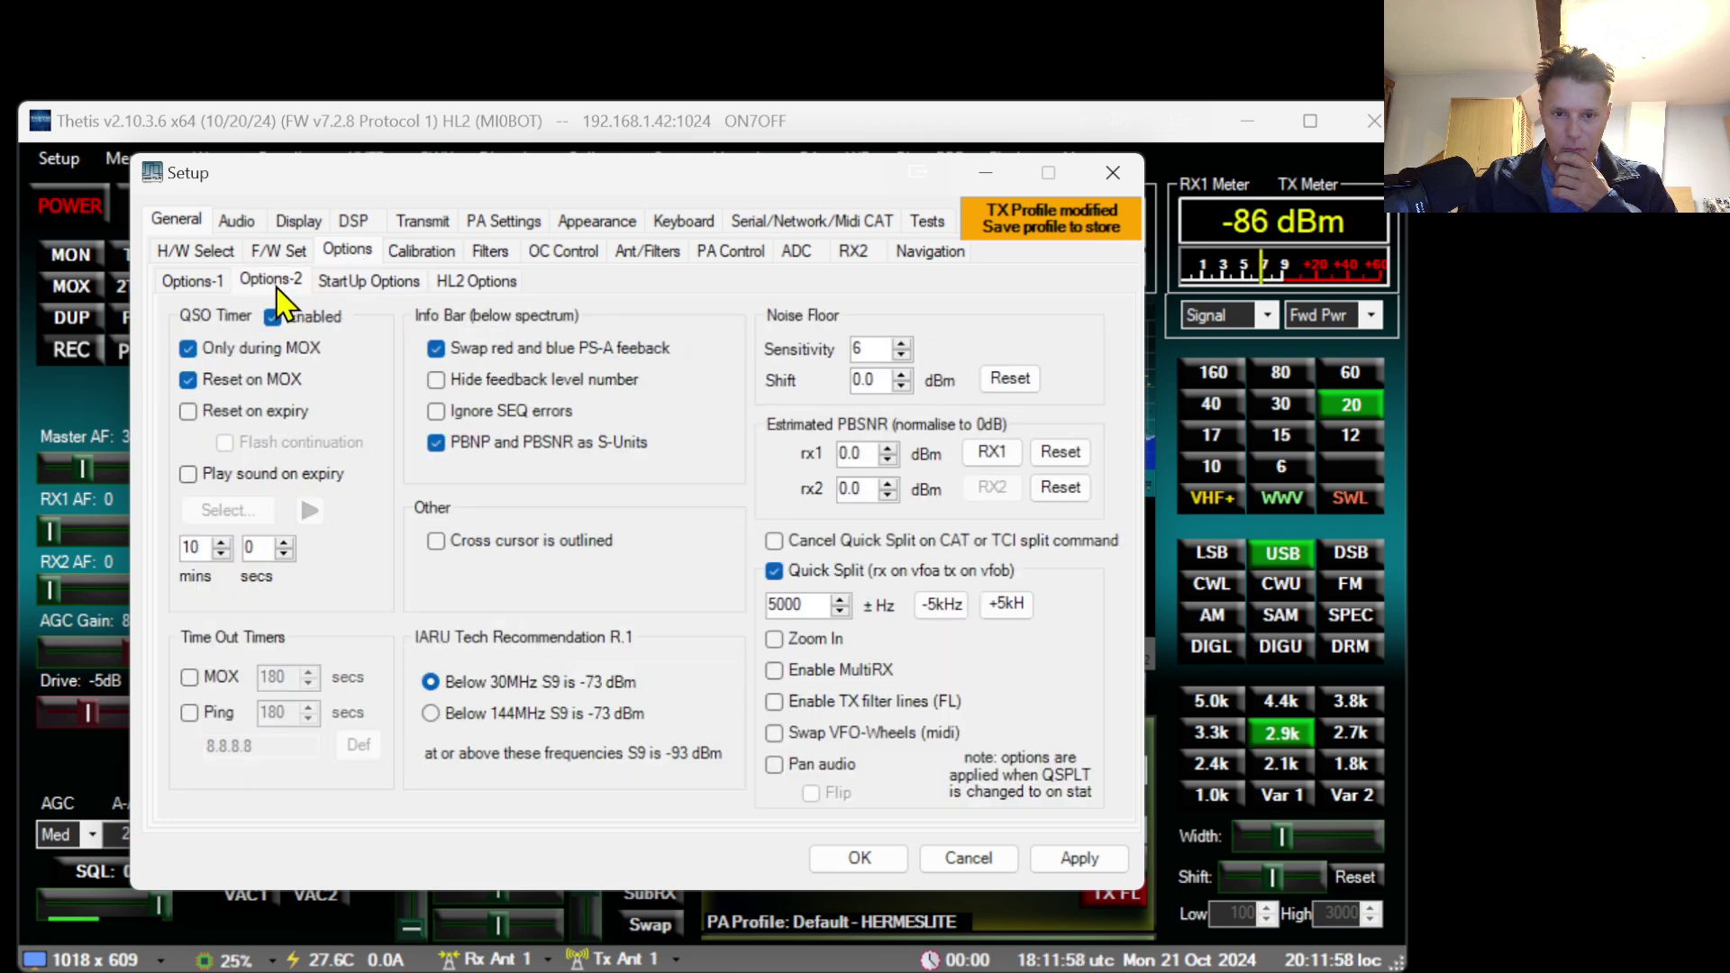
{"action": "left_click", "coordinate": [207, 289]}
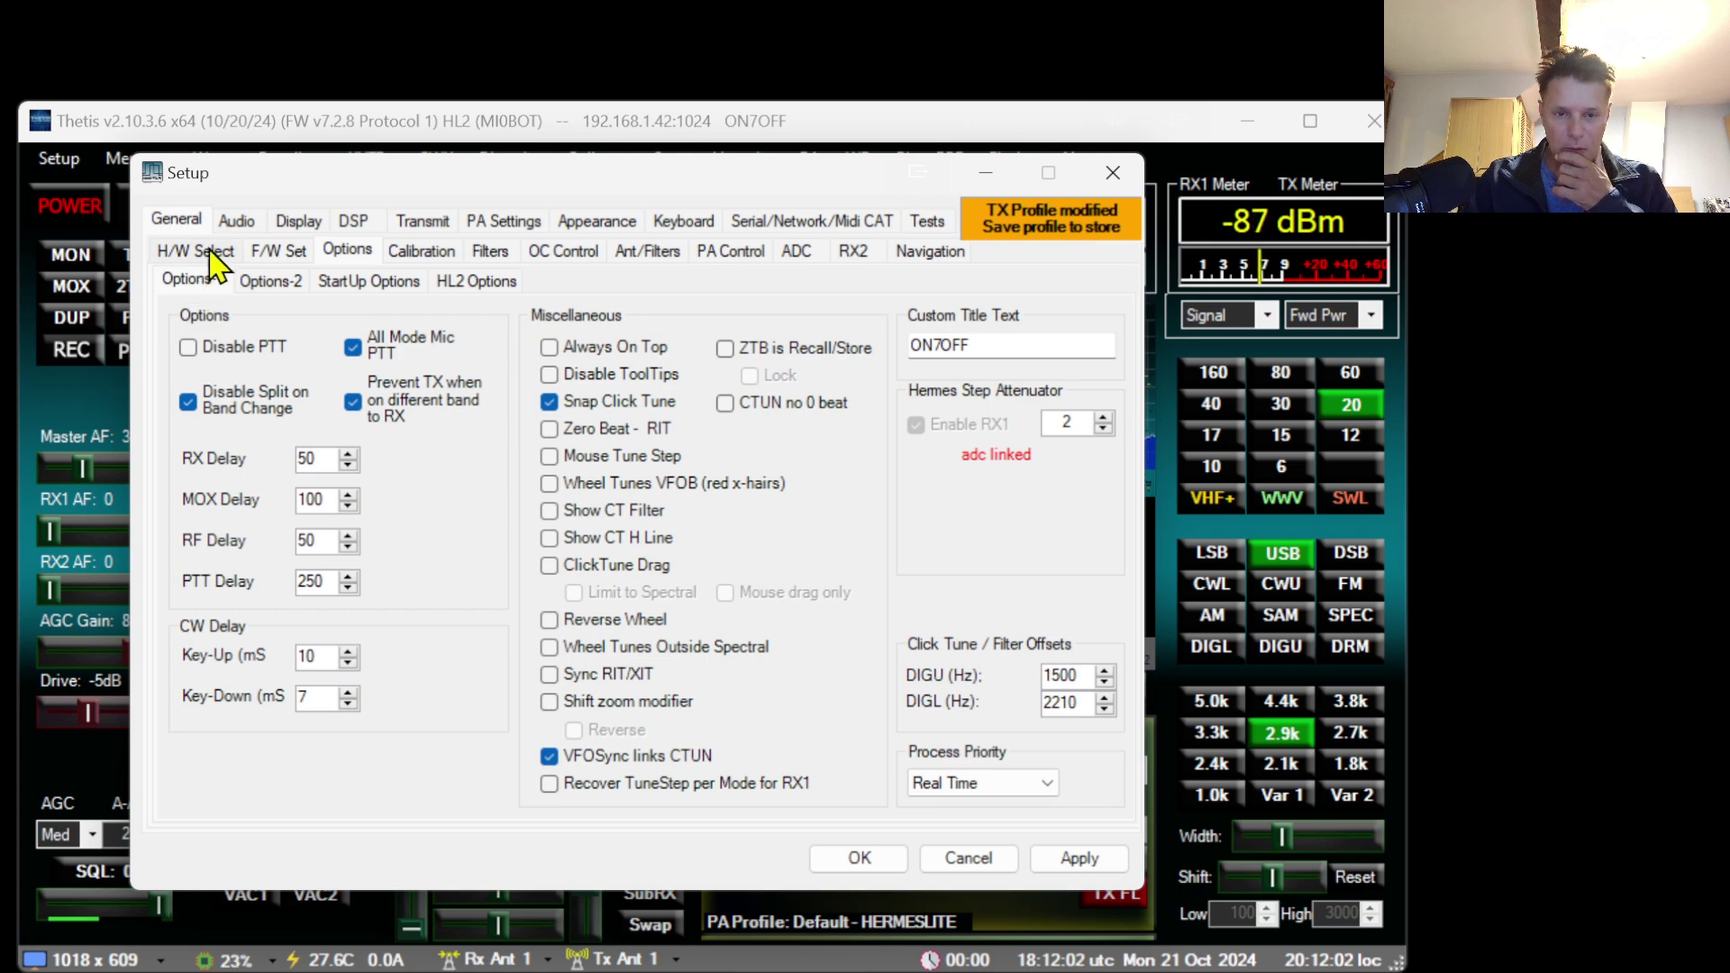
{"action": "left_click", "coordinate": [214, 251]}
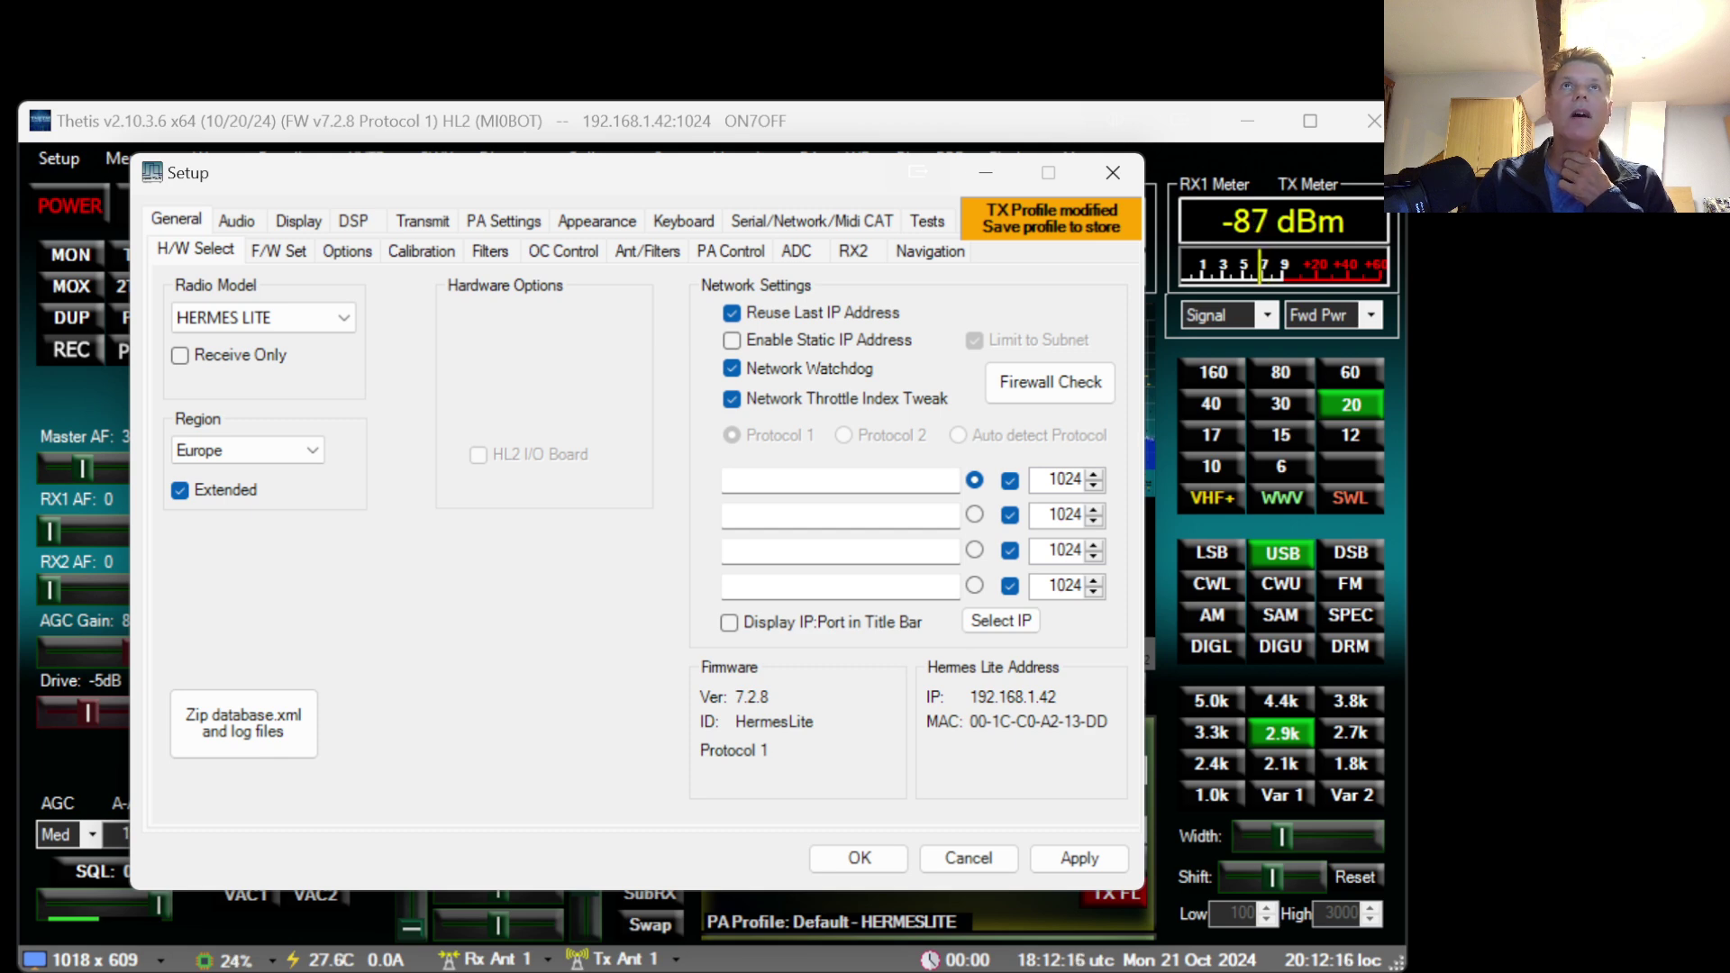
Enable SWR protection with its low tune power exception, ATT on Tx, and Force ATT on Tx to 31 when Drive or Tune power is increased.
{"action": "left_click", "coordinate": [649, 252]}
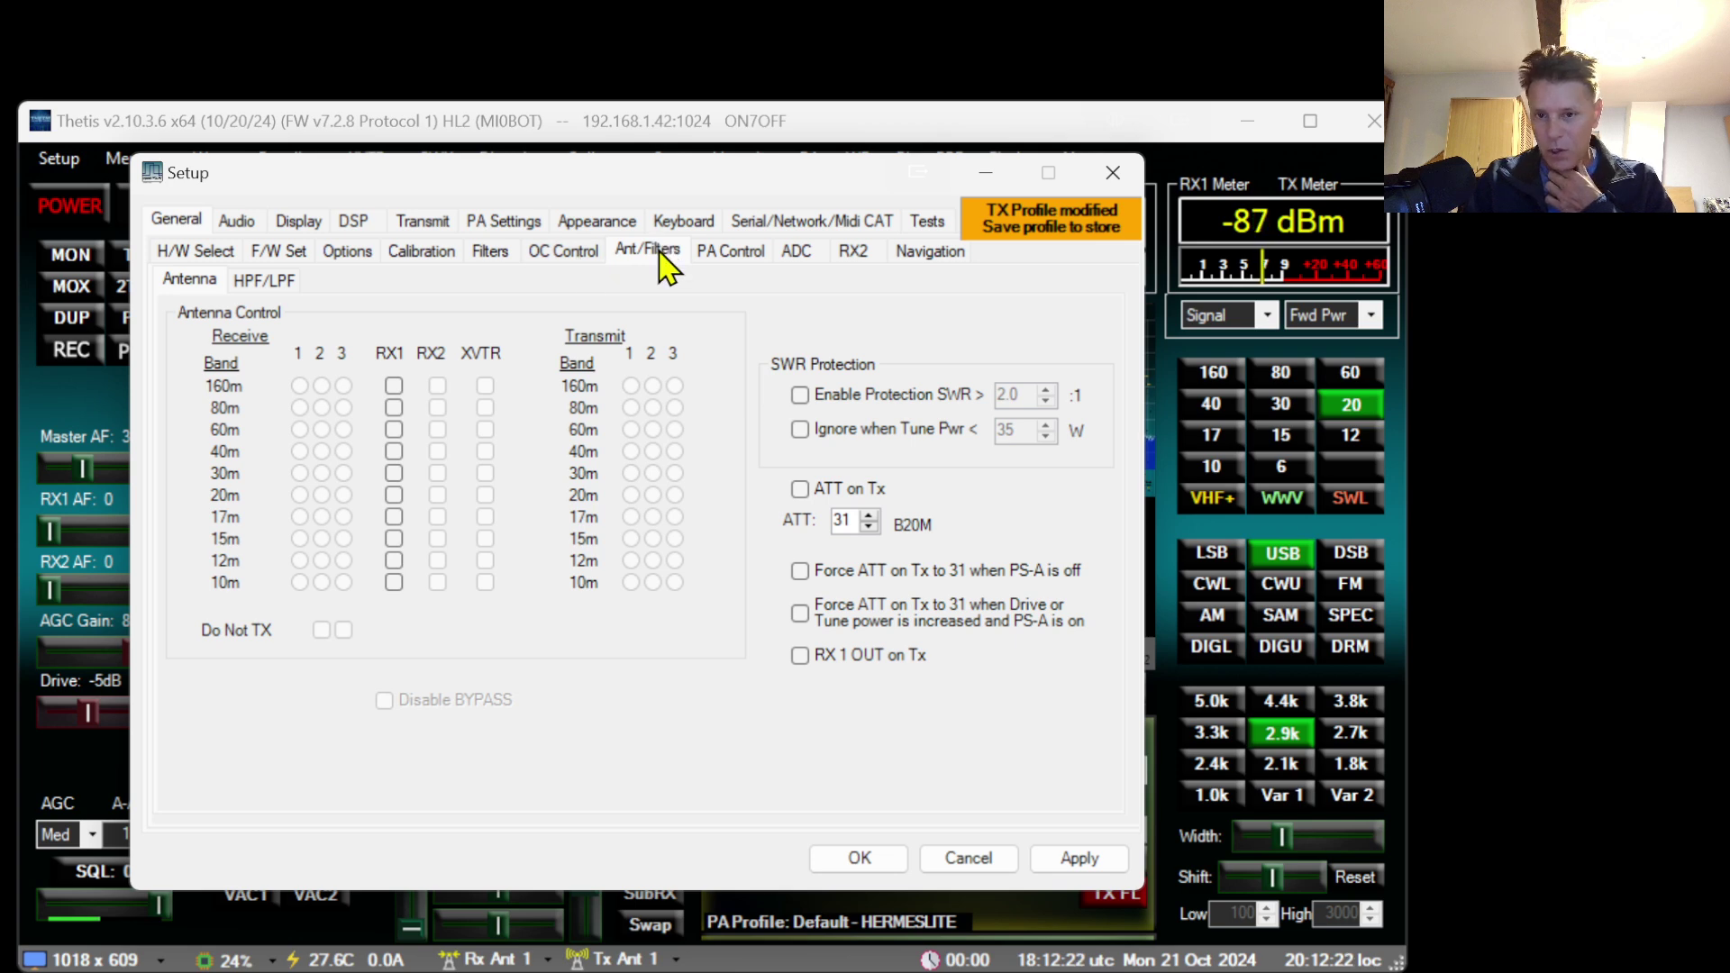
{"action": "left_click", "coordinate": [801, 396]}
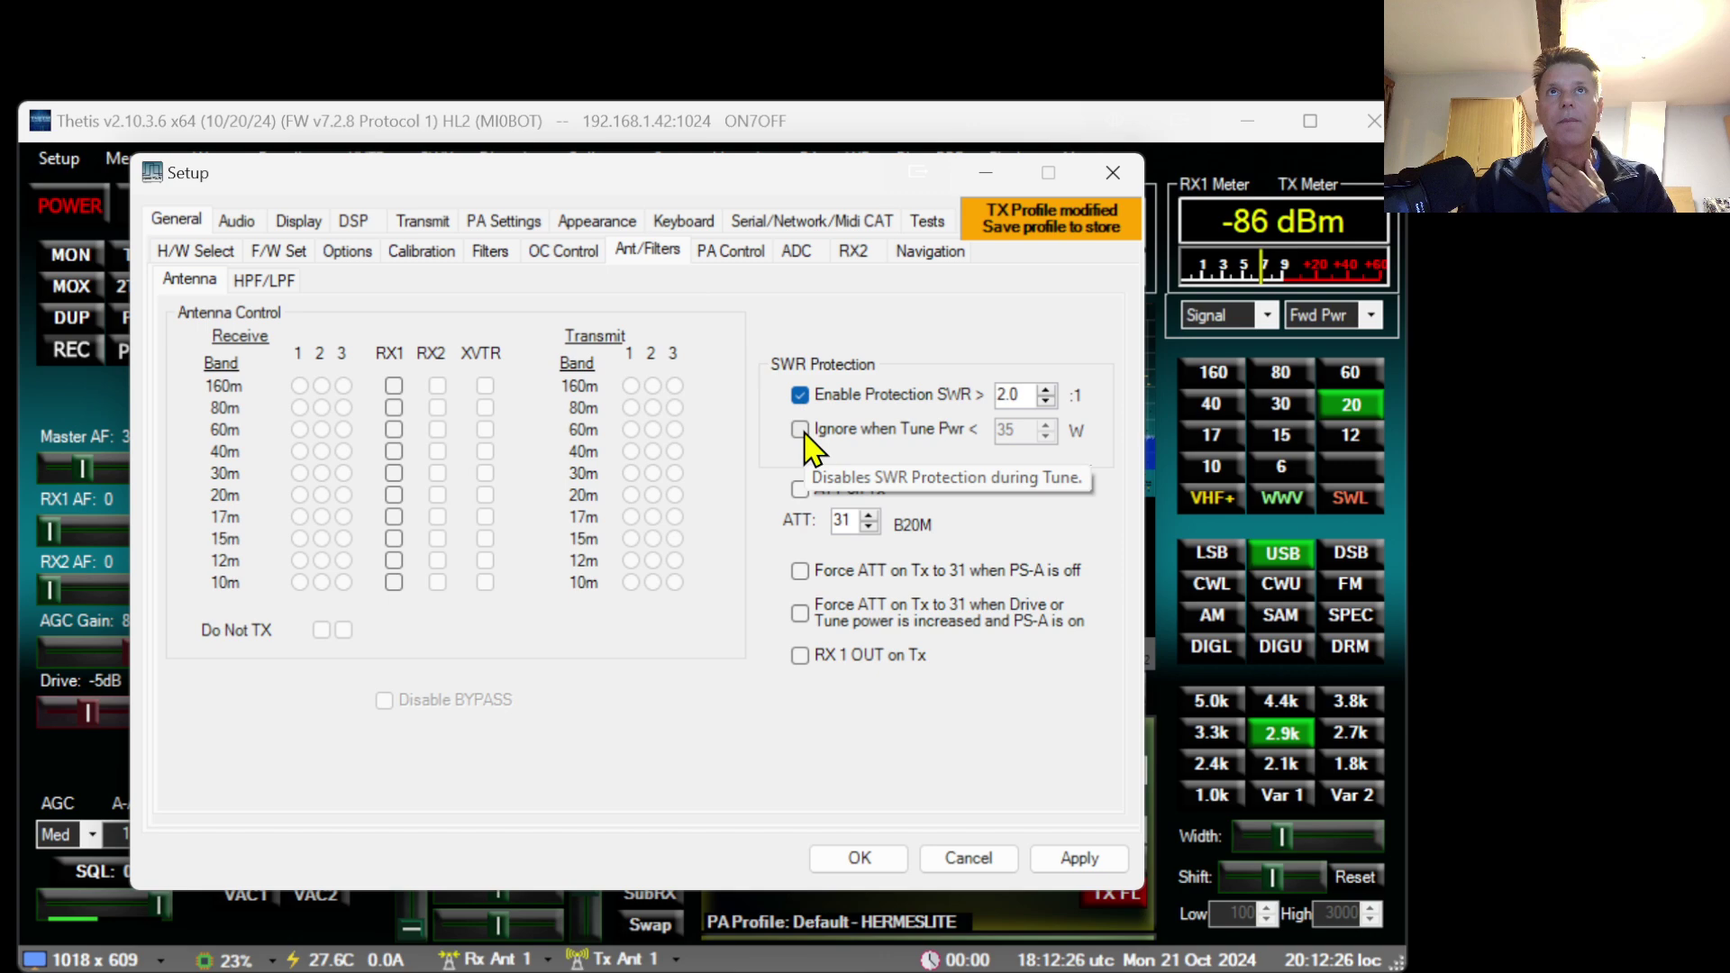
{"action": "left_click", "coordinate": [800, 430]}
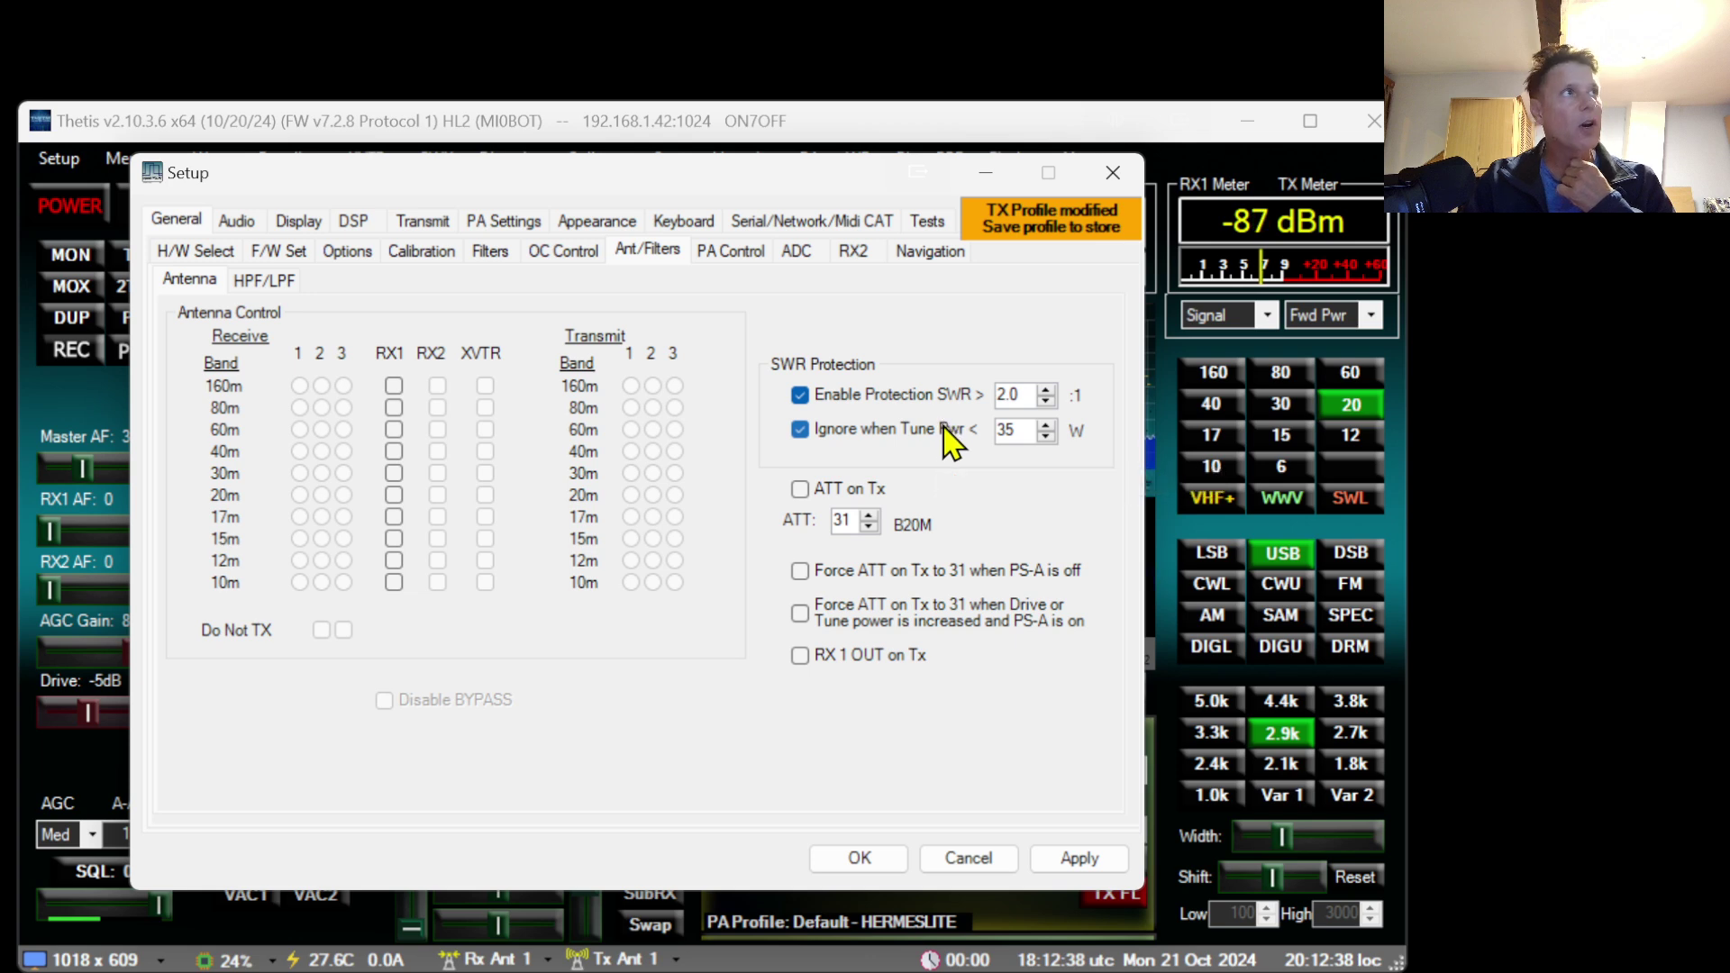
{"action": "left_click", "coordinate": [801, 492]}
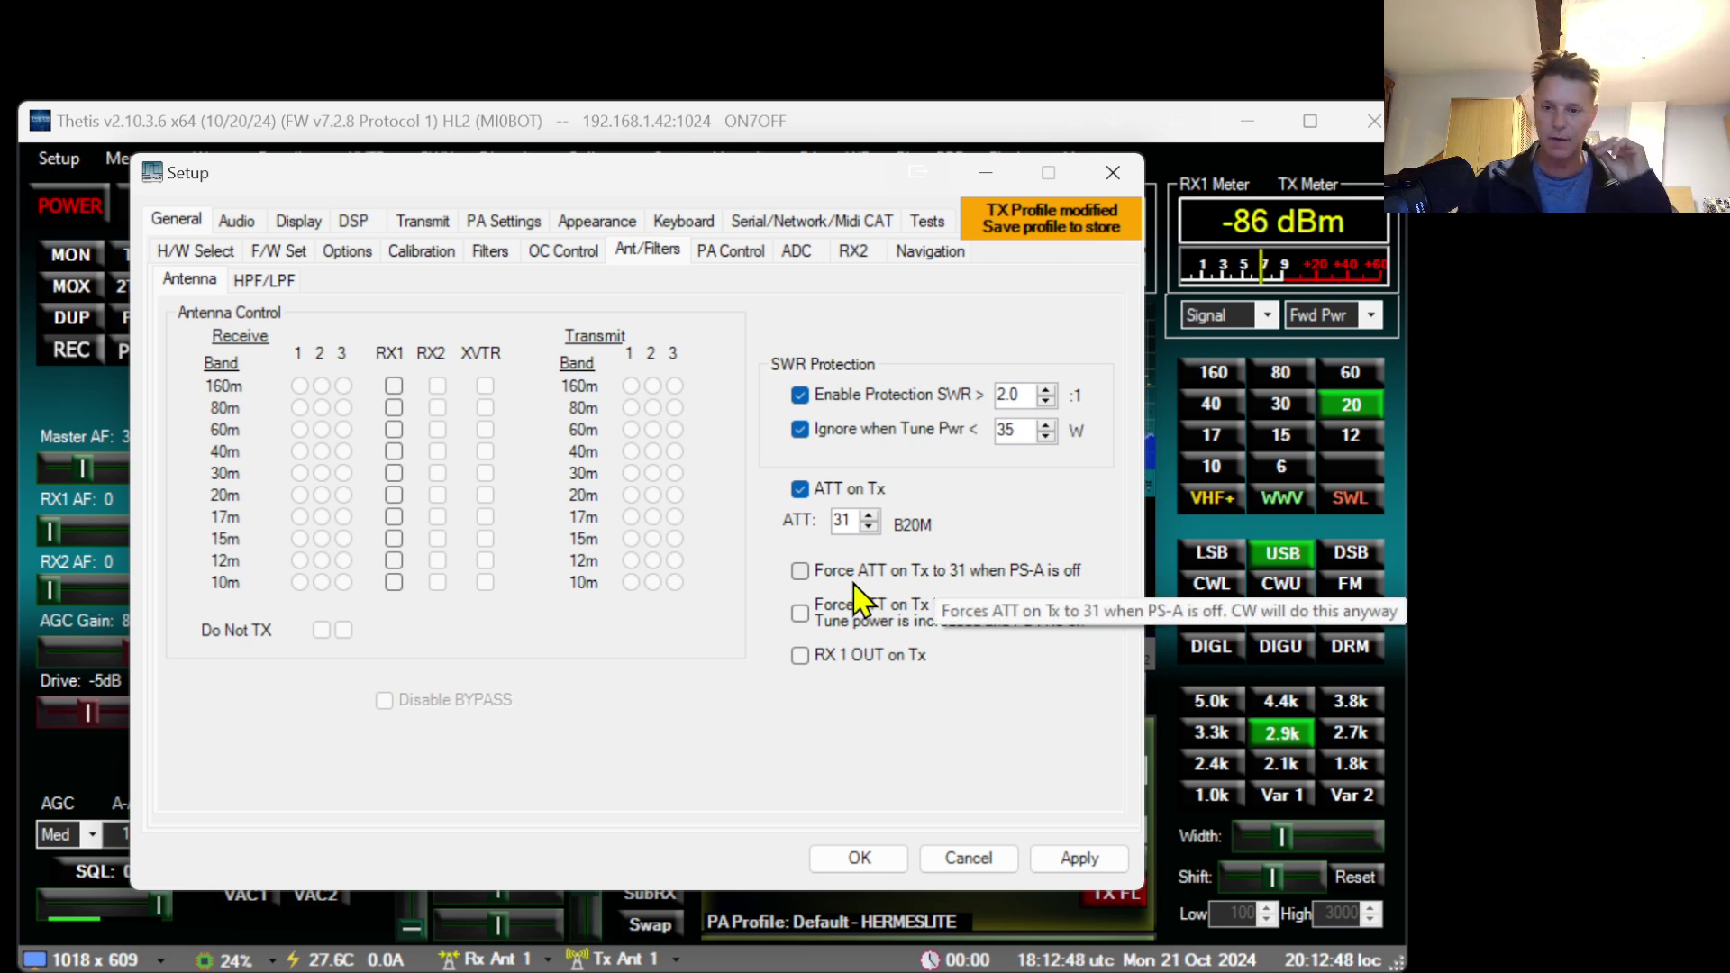
{"action": "left_click", "coordinate": [800, 614]}
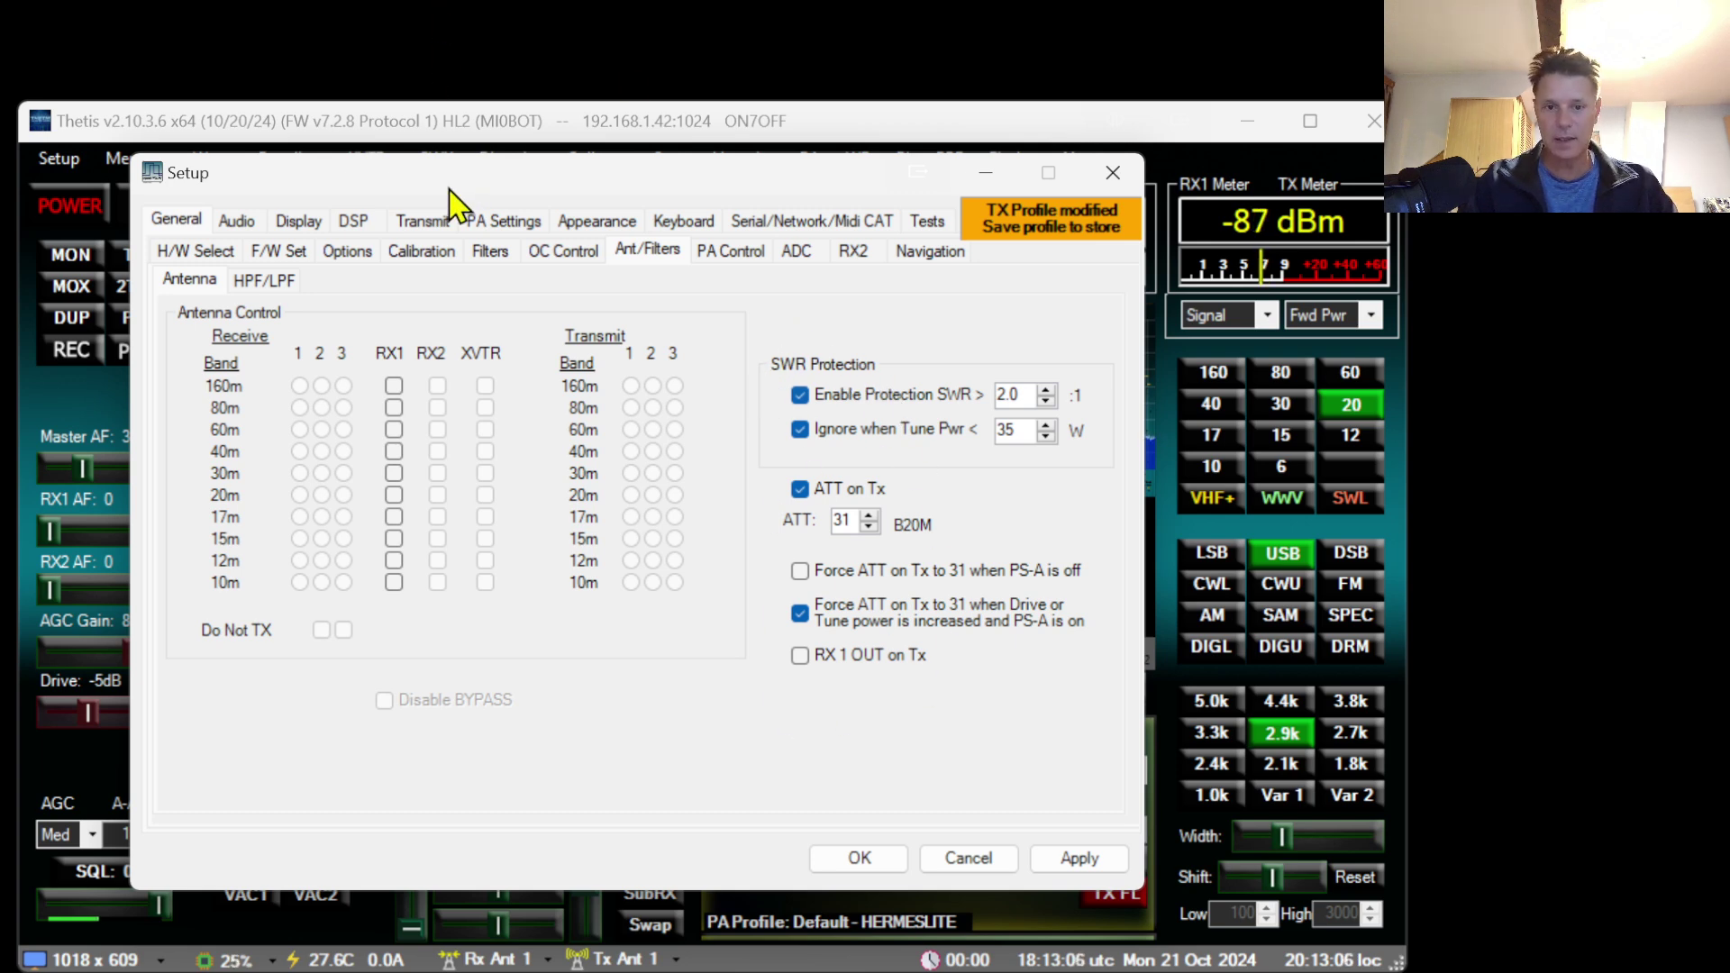
For VAC 1, disable the PTT and SPACE overrides for Phone and enable Mute will mute VAC.
{"action": "left_click", "coordinate": [238, 222]}
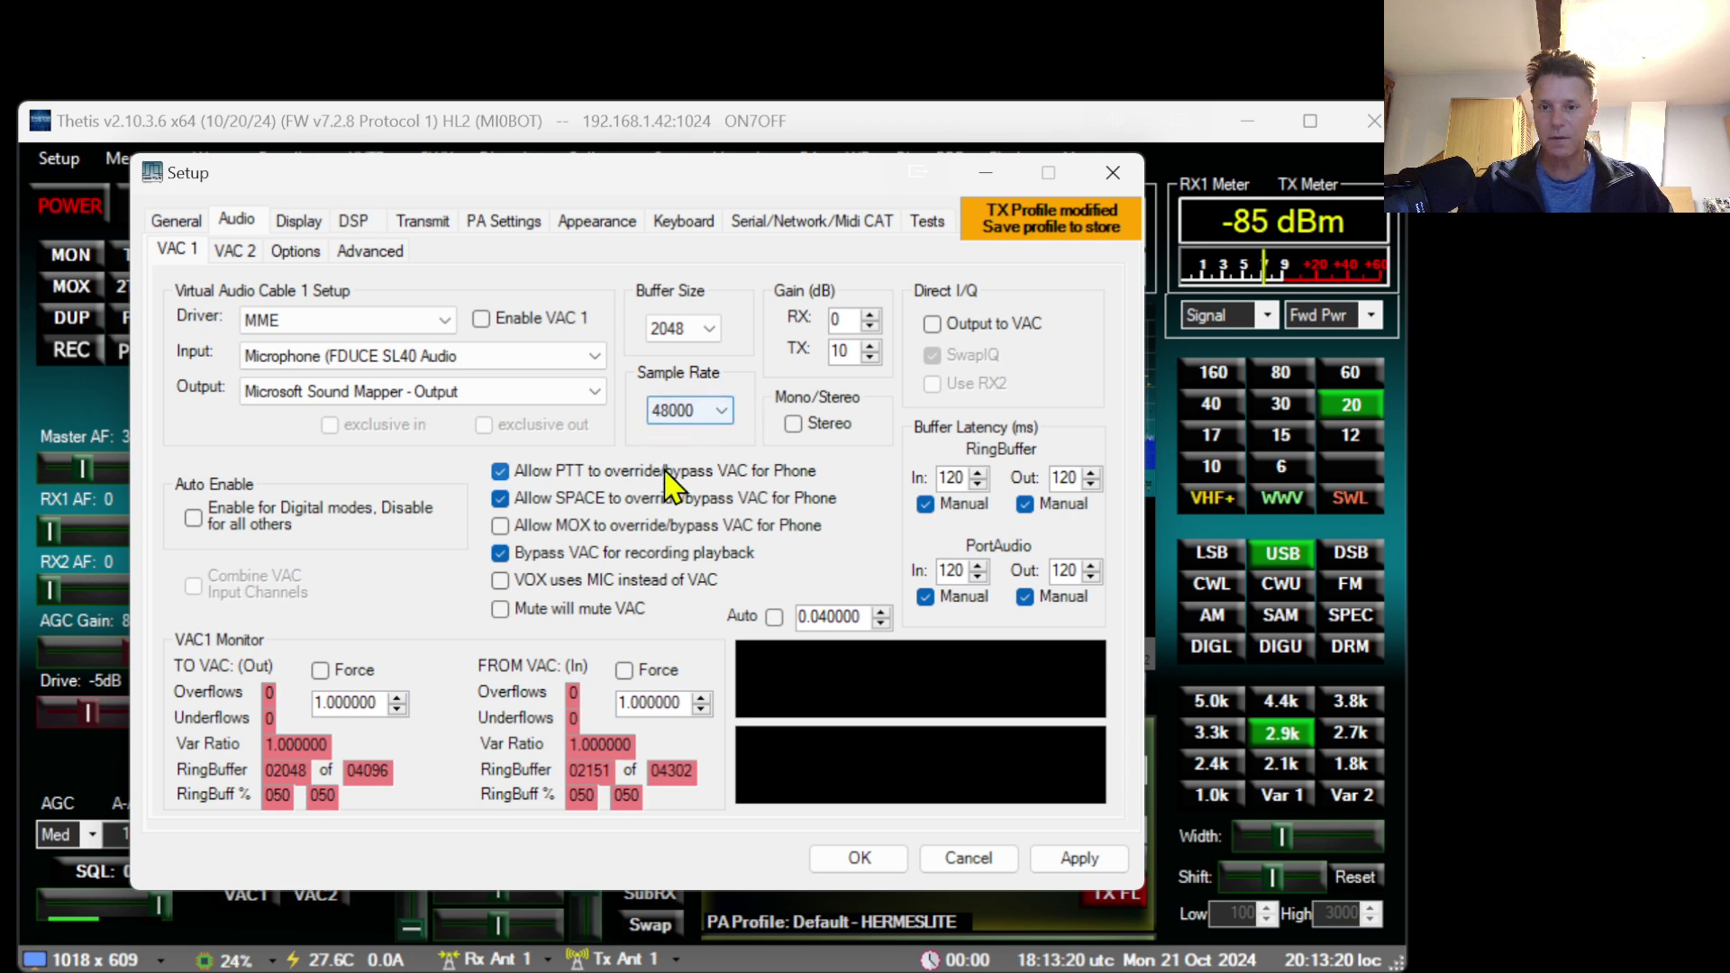
{"action": "left_click", "coordinate": [502, 472]}
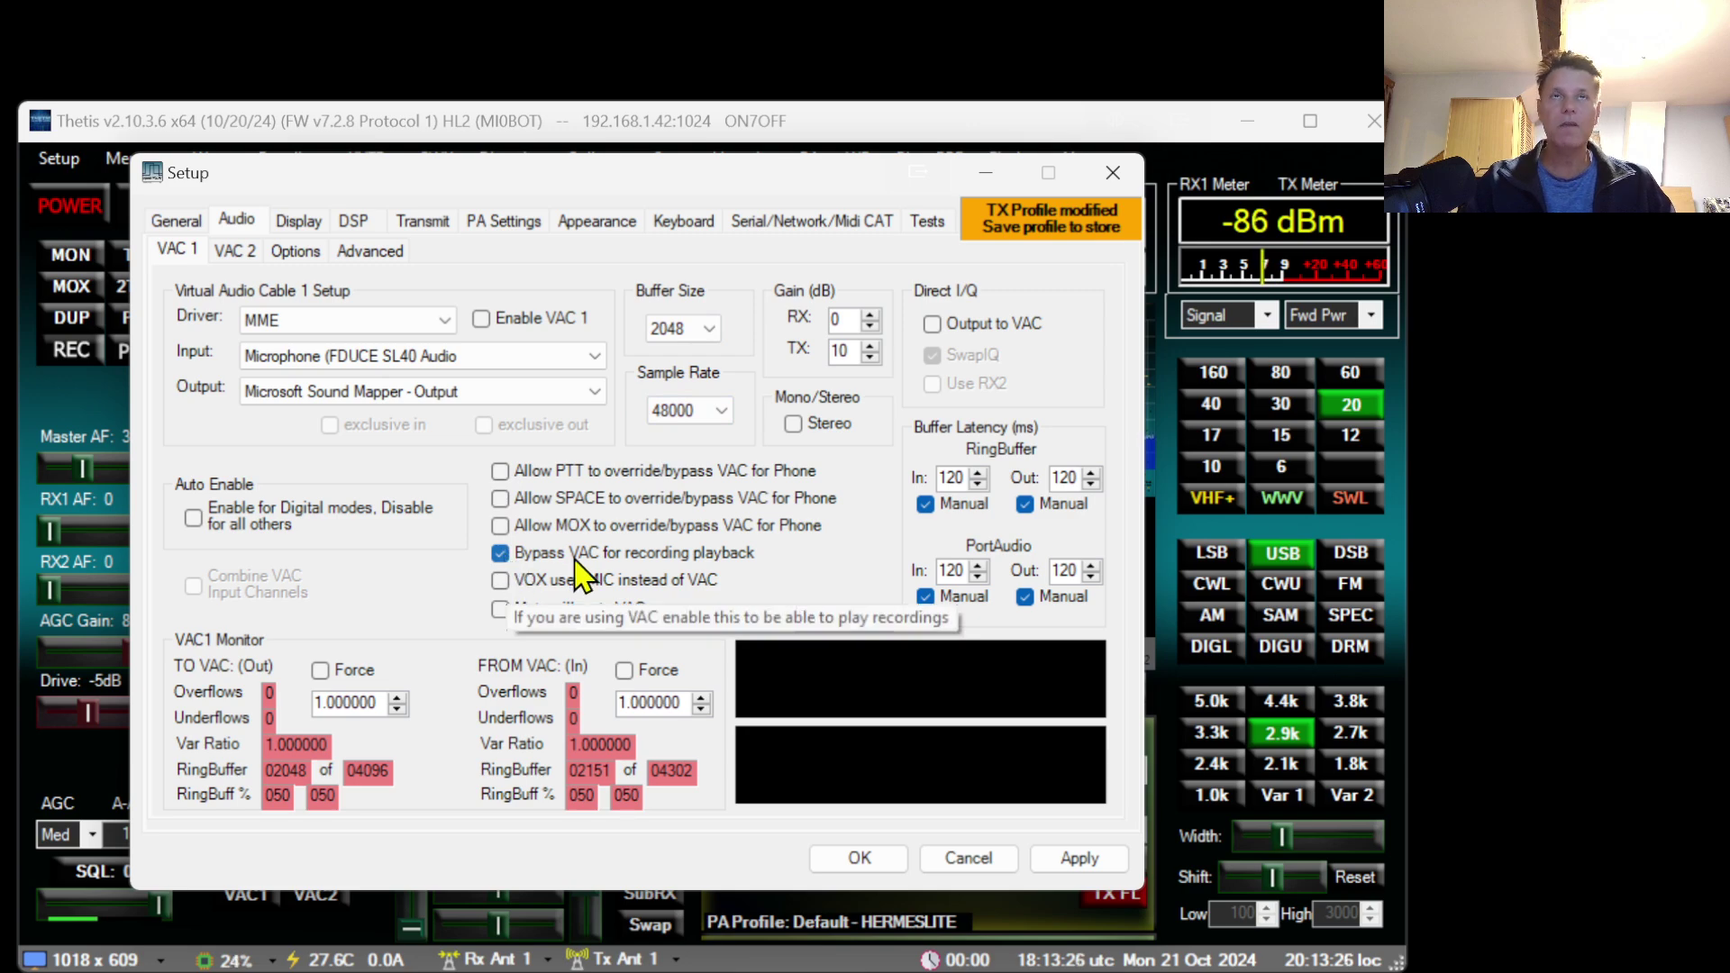
{"action": "left_click", "coordinate": [520, 612]}
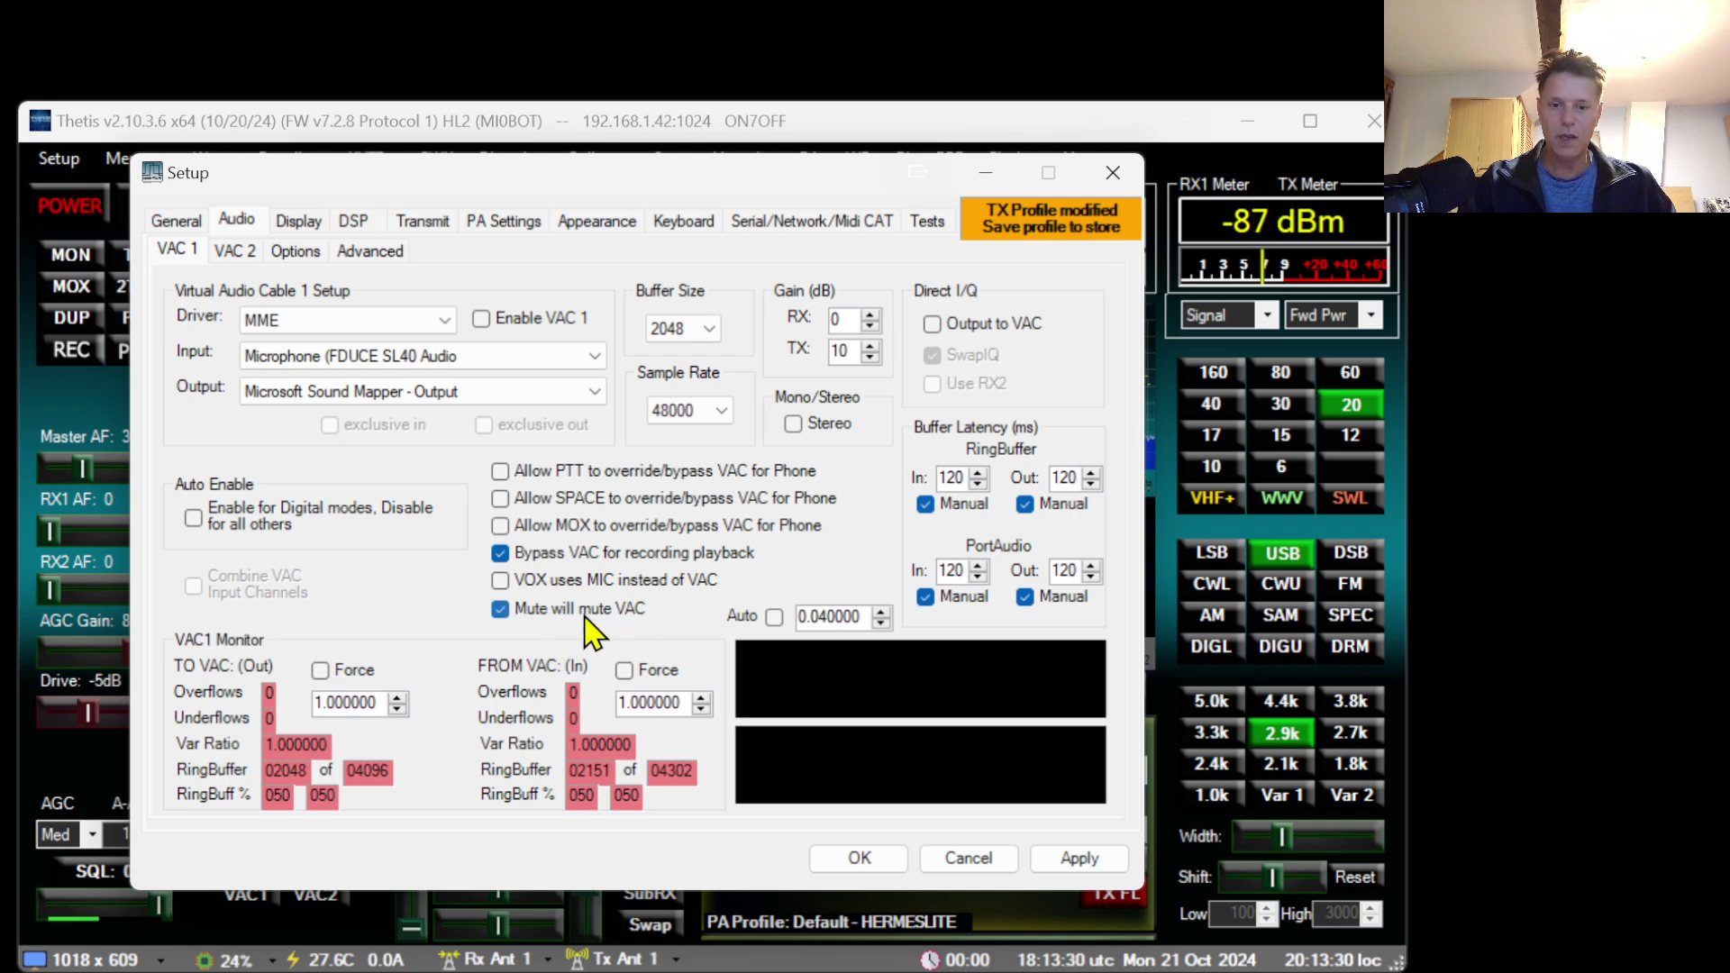
{"action": "left_click_drag", "start_coordinate": [649, 174], "coordinate": [858, 0]}
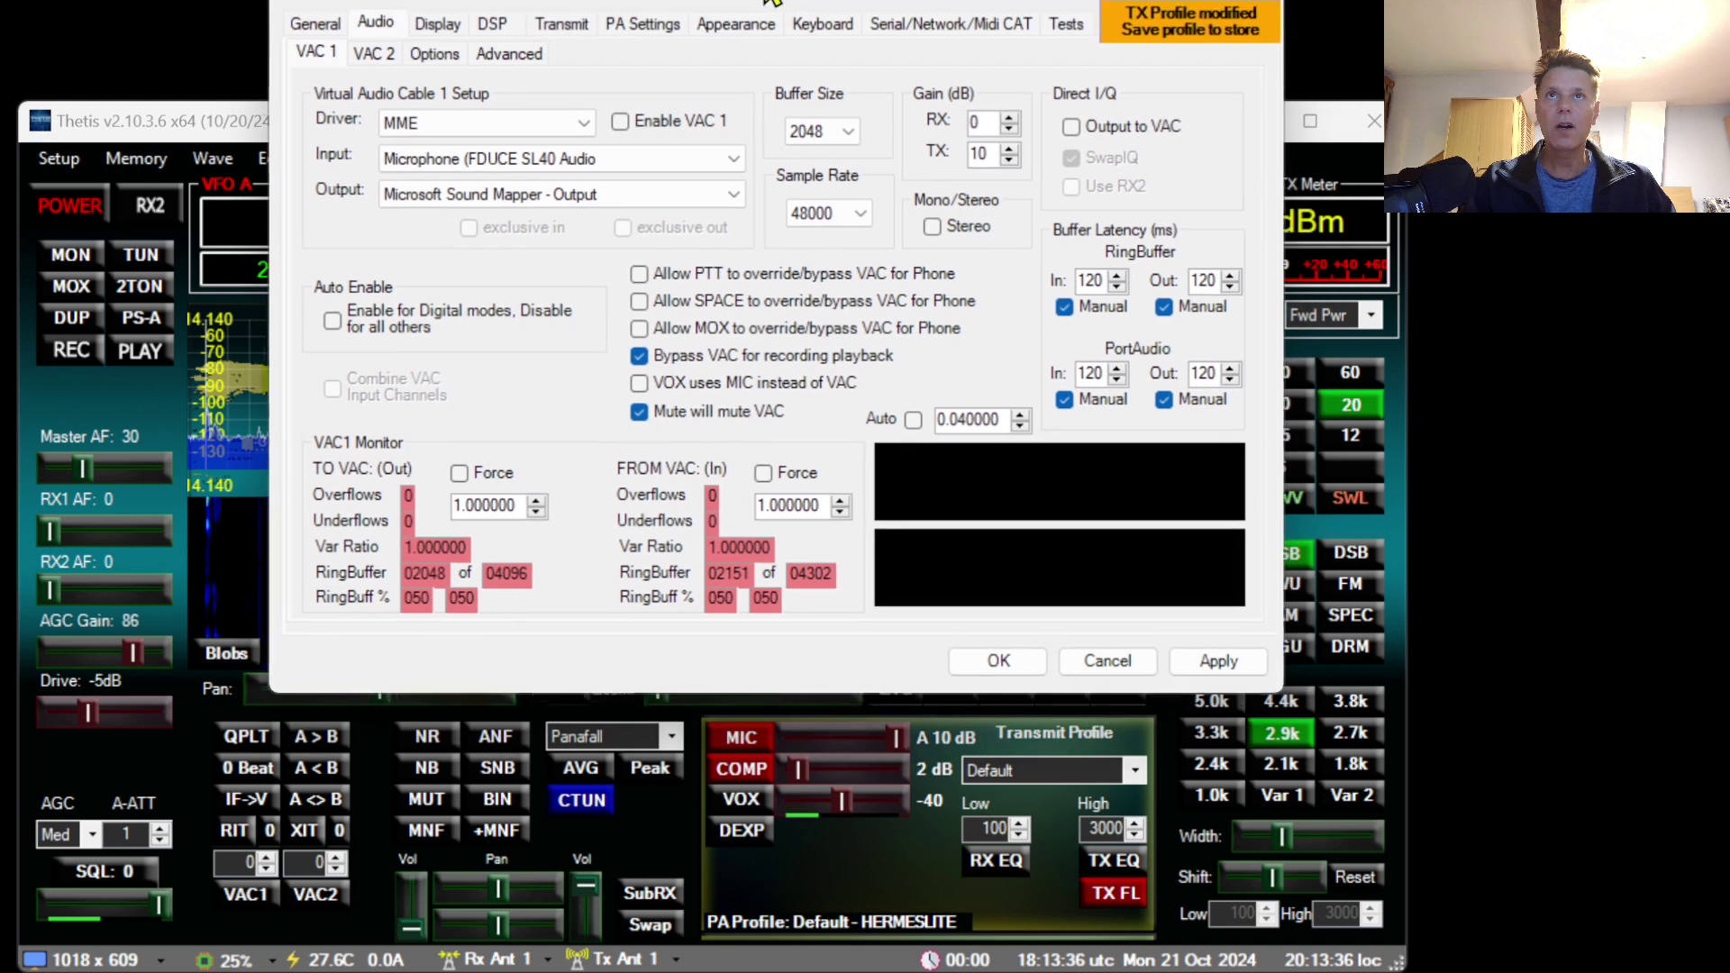
{"action": "left_click_drag", "start_coordinate": [699, 70], "coordinate": [678, 153]}
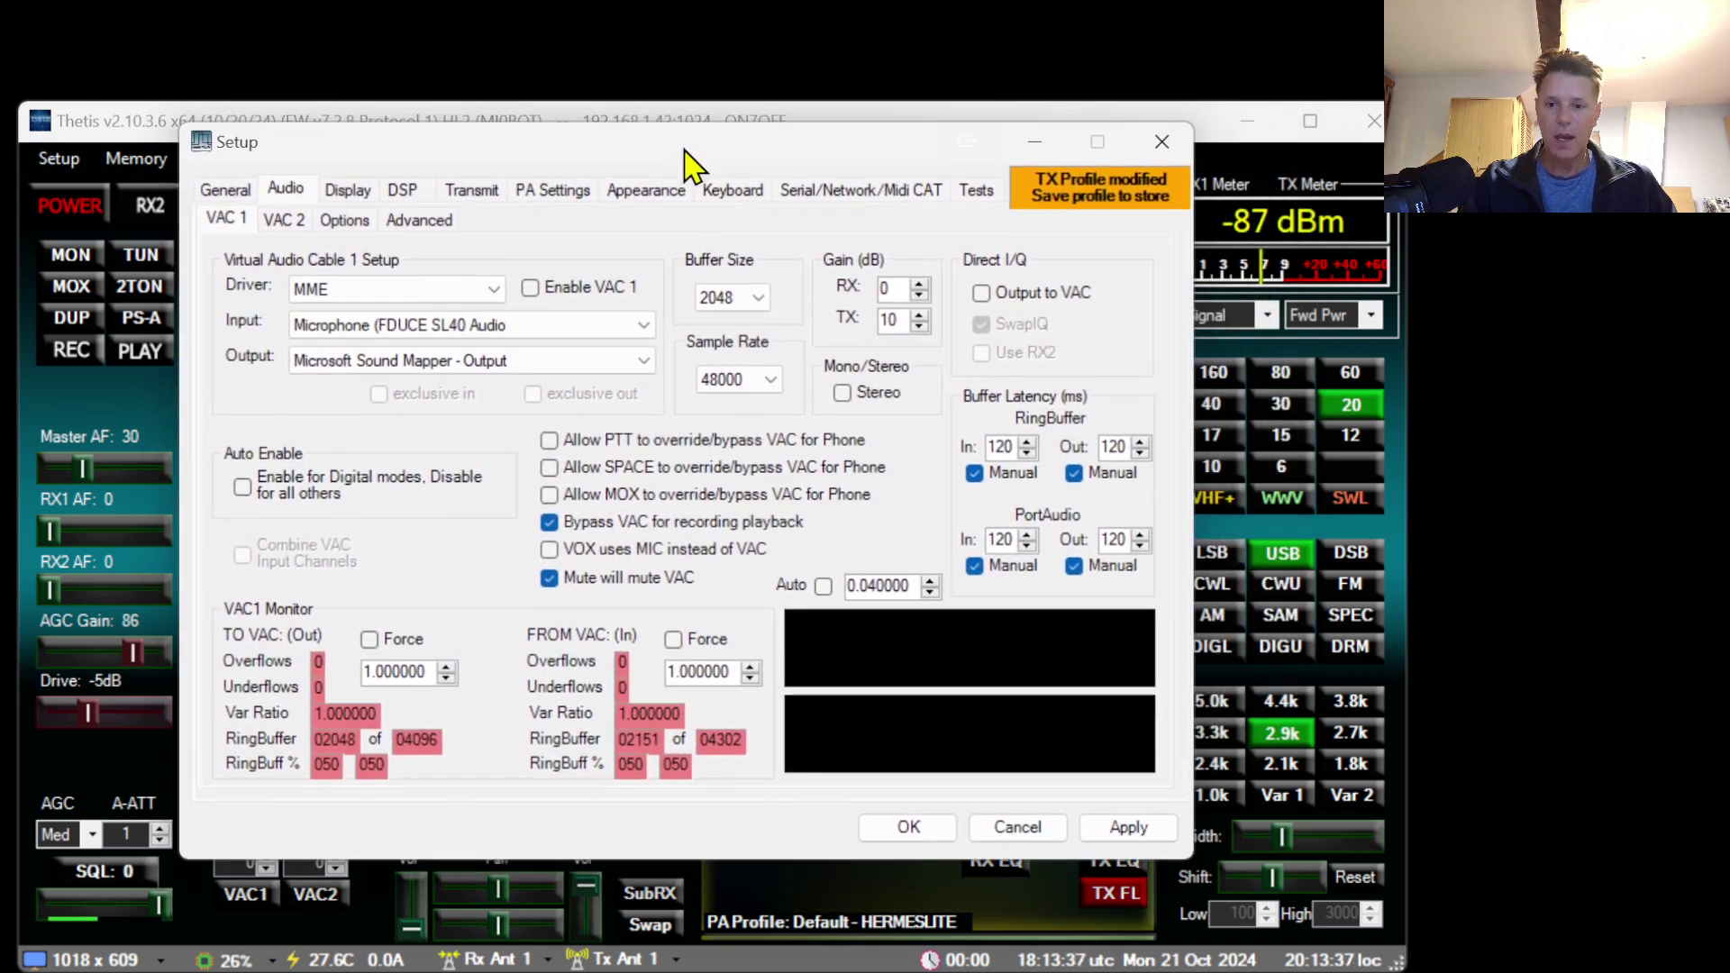
For VAC 1, disable all four manual RingBuffer and PortAudio buffer latency settings and enable Auto.
{"action": "left_click", "coordinate": [974, 474]}
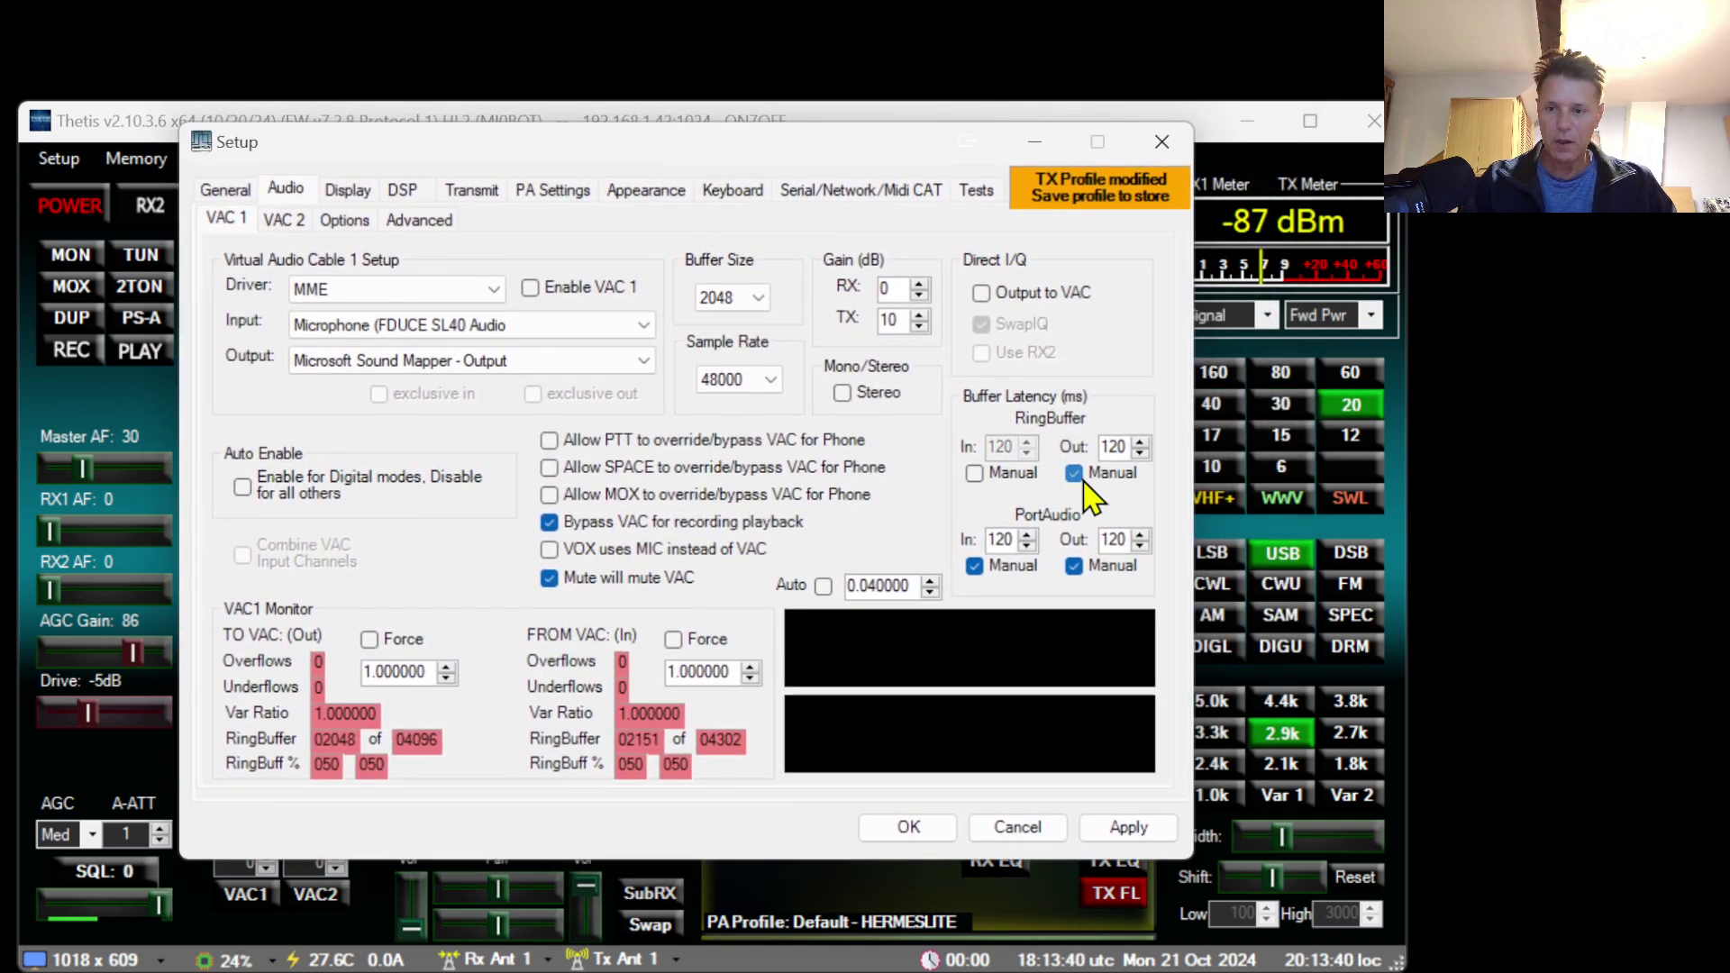
{"action": "left_click", "coordinate": [1078, 476]}
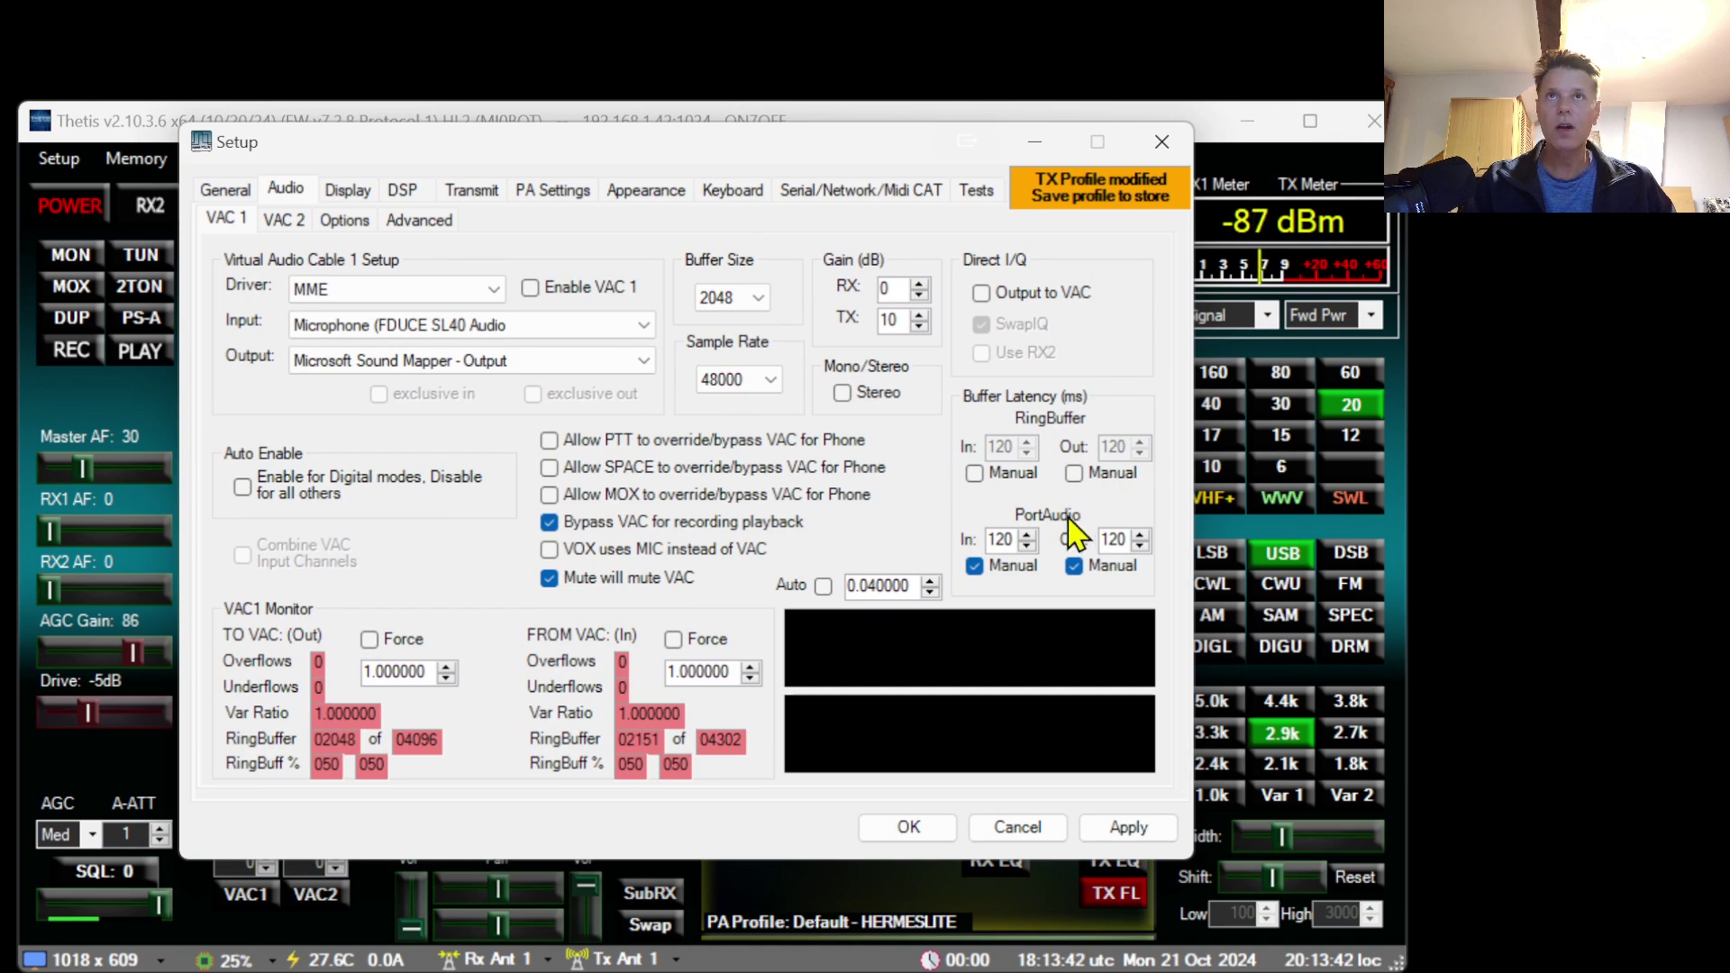
{"action": "left_click", "coordinate": [977, 567]}
{"action": "left_click", "coordinate": [1084, 568]}
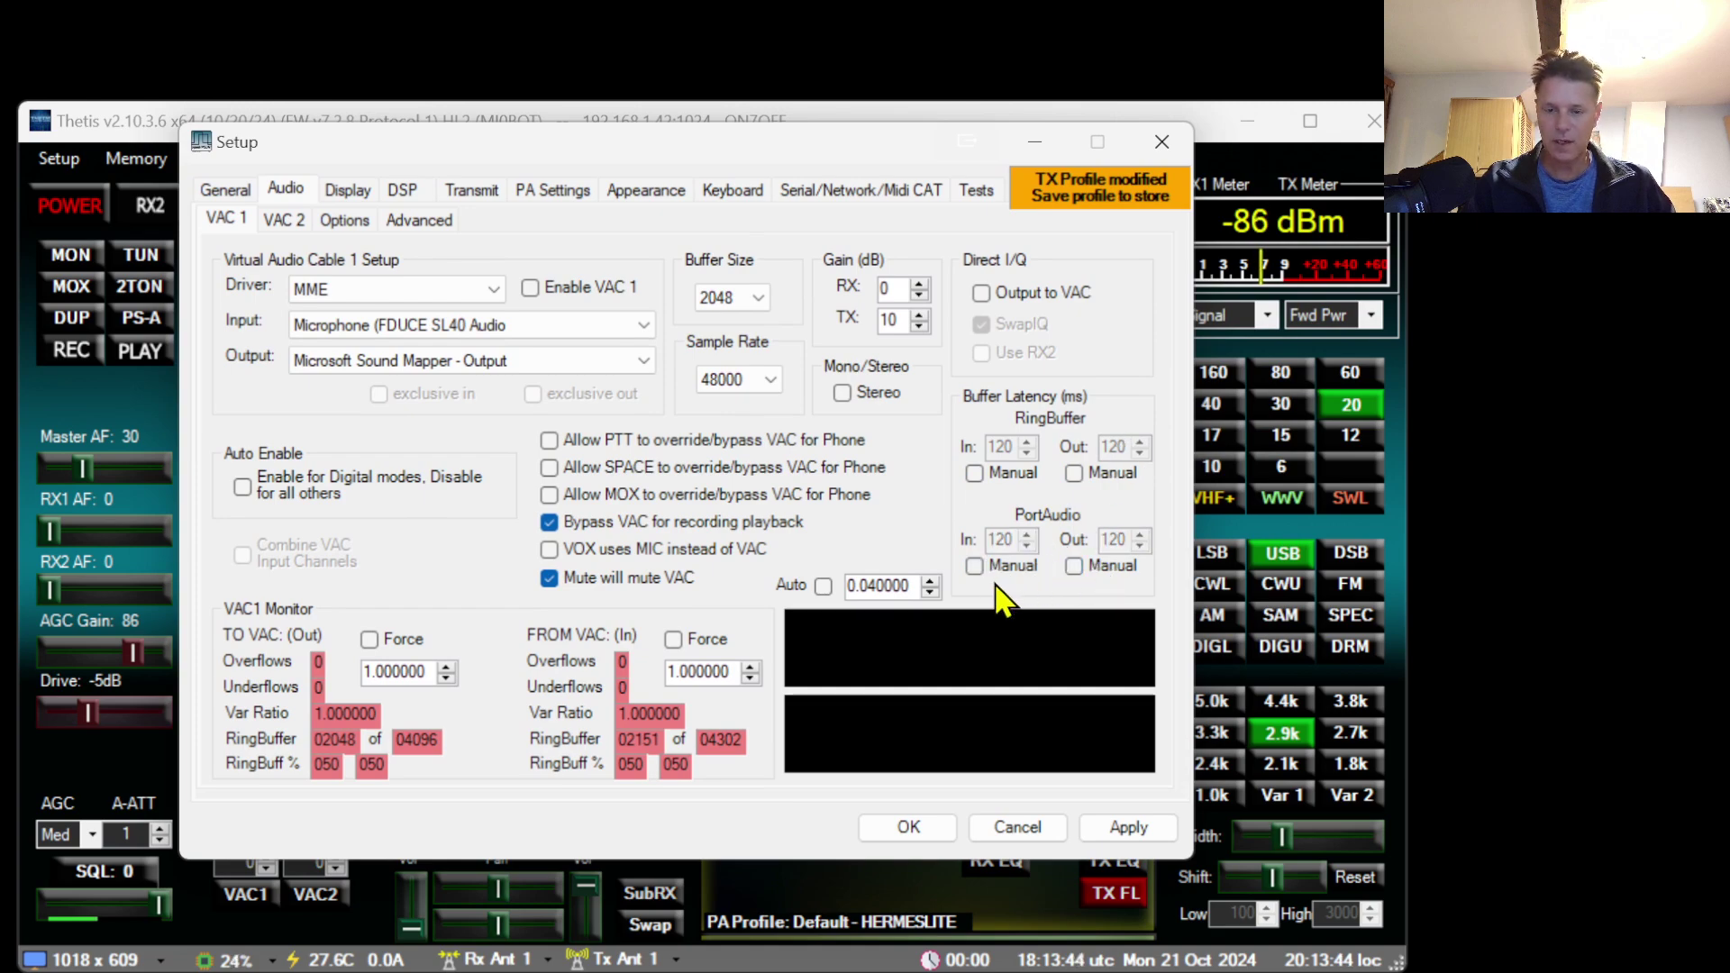
{"action": "left_click", "coordinate": [823, 587]}
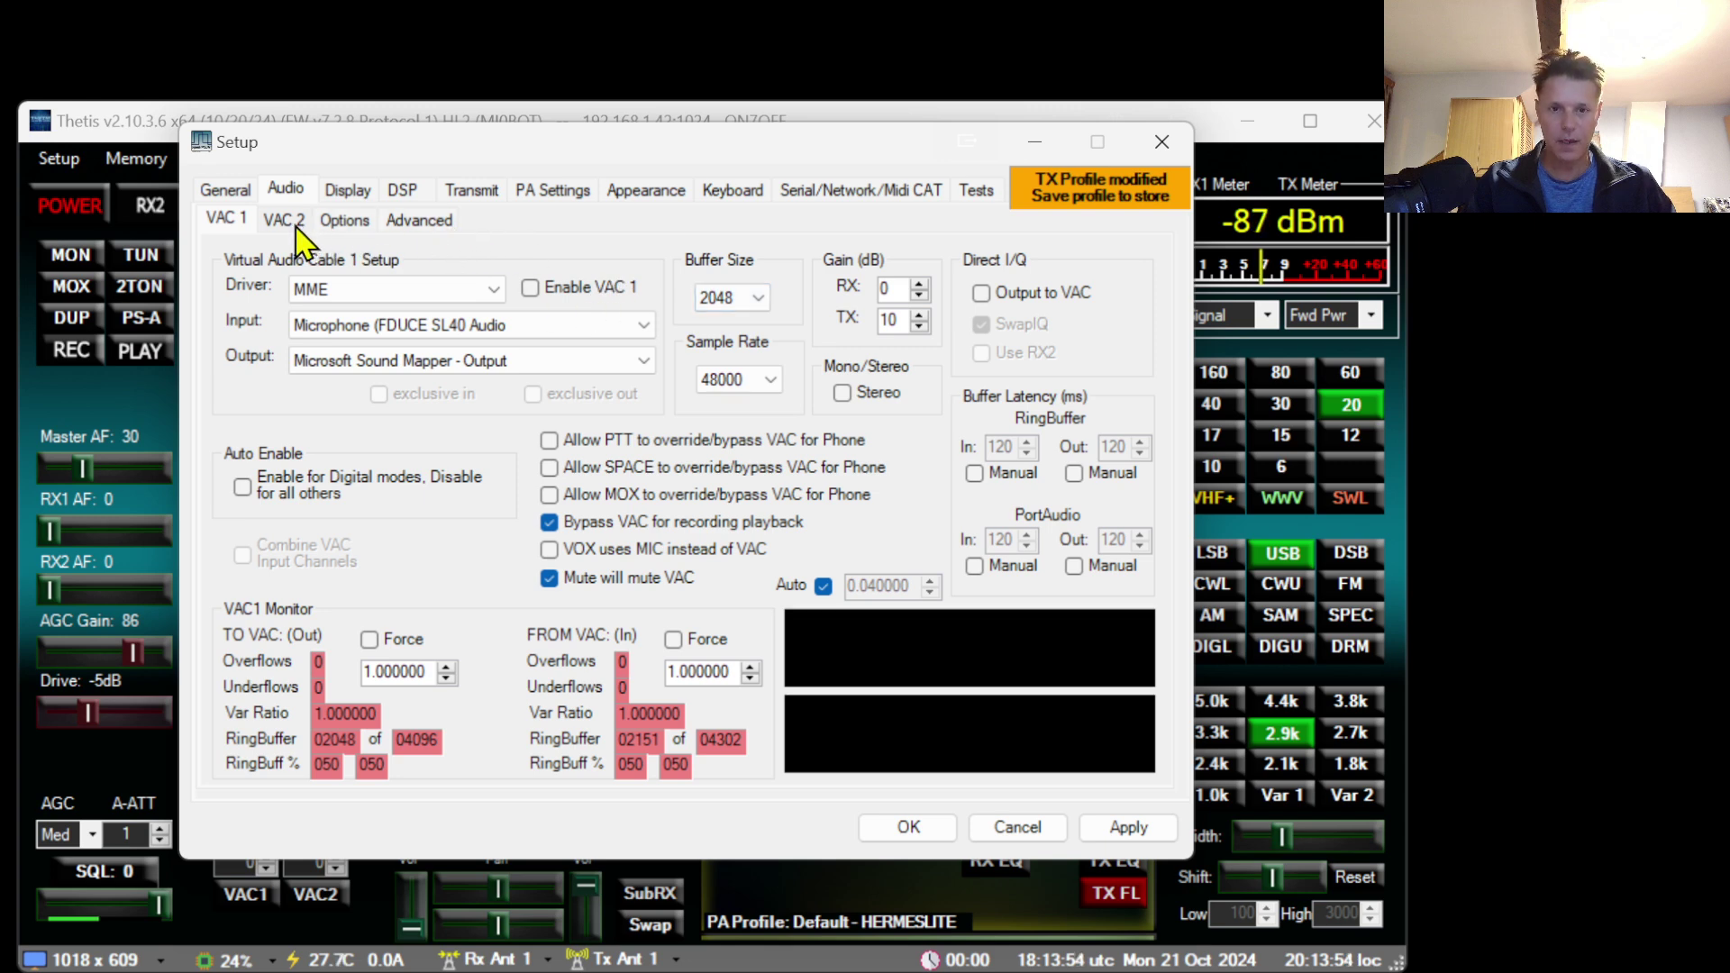
Enable Master AF and RX AF slider un-mute and Overflow/Underflow click to clear in the audio options, and check the advanced resampler settings.
{"action": "left_click", "coordinate": [346, 219]}
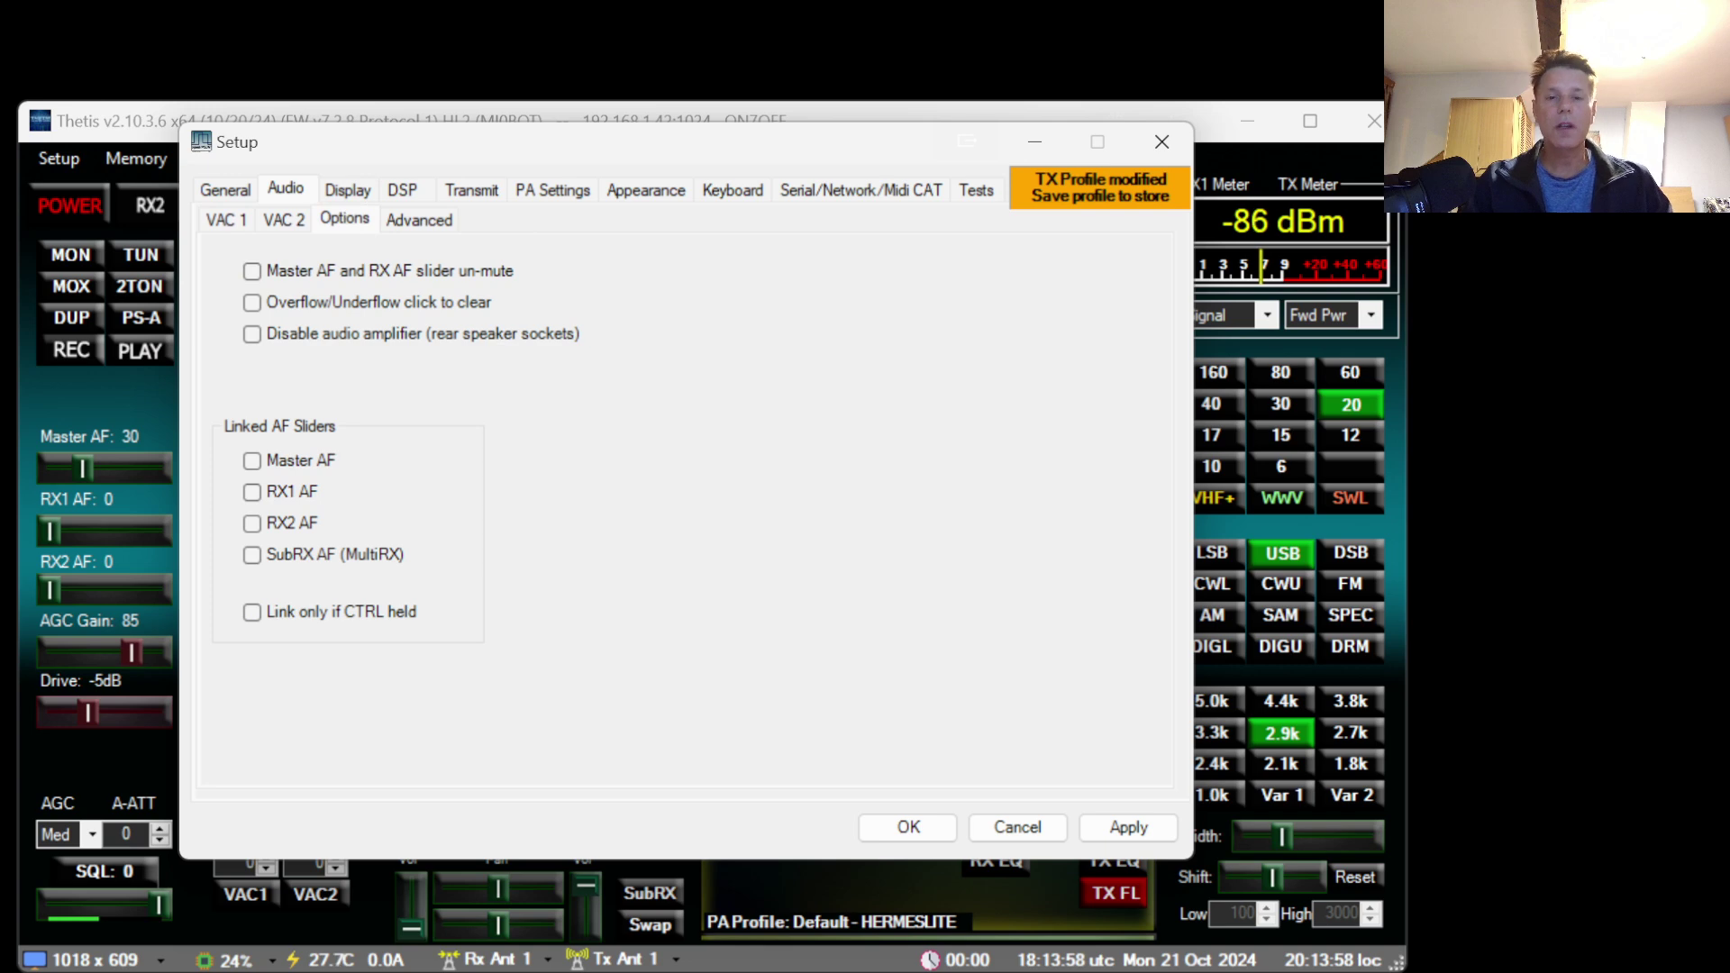
{"action": "left_click", "coordinate": [281, 272]}
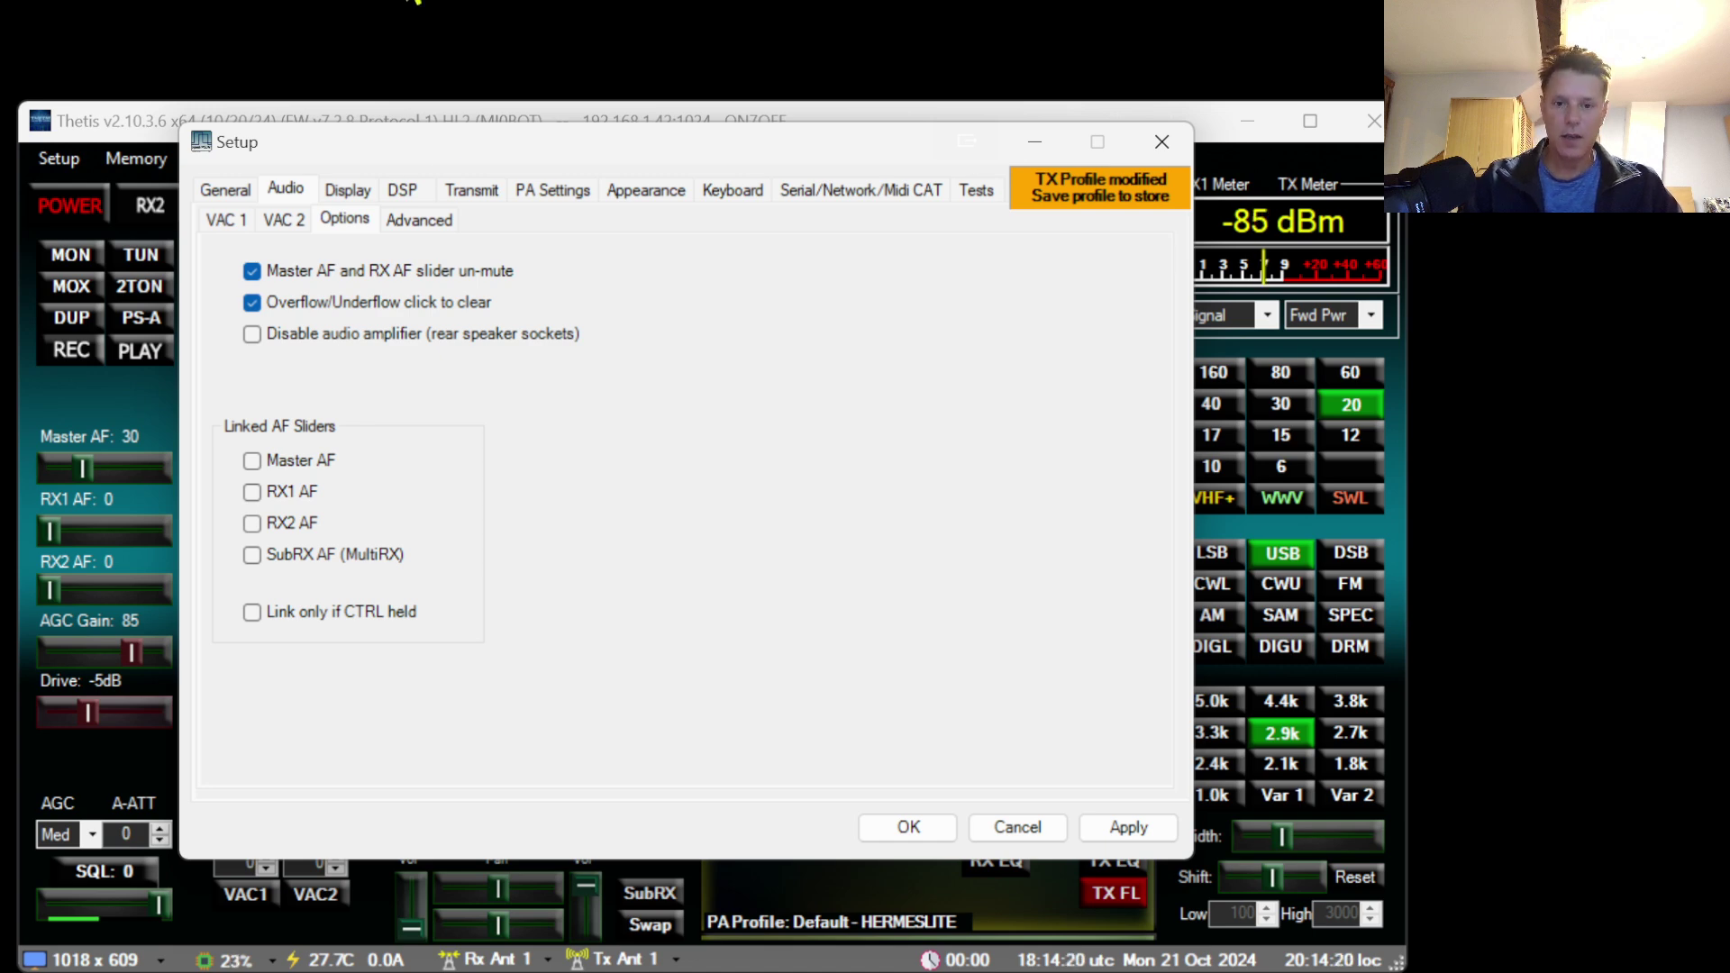
{"action": "left_click", "coordinate": [421, 223]}
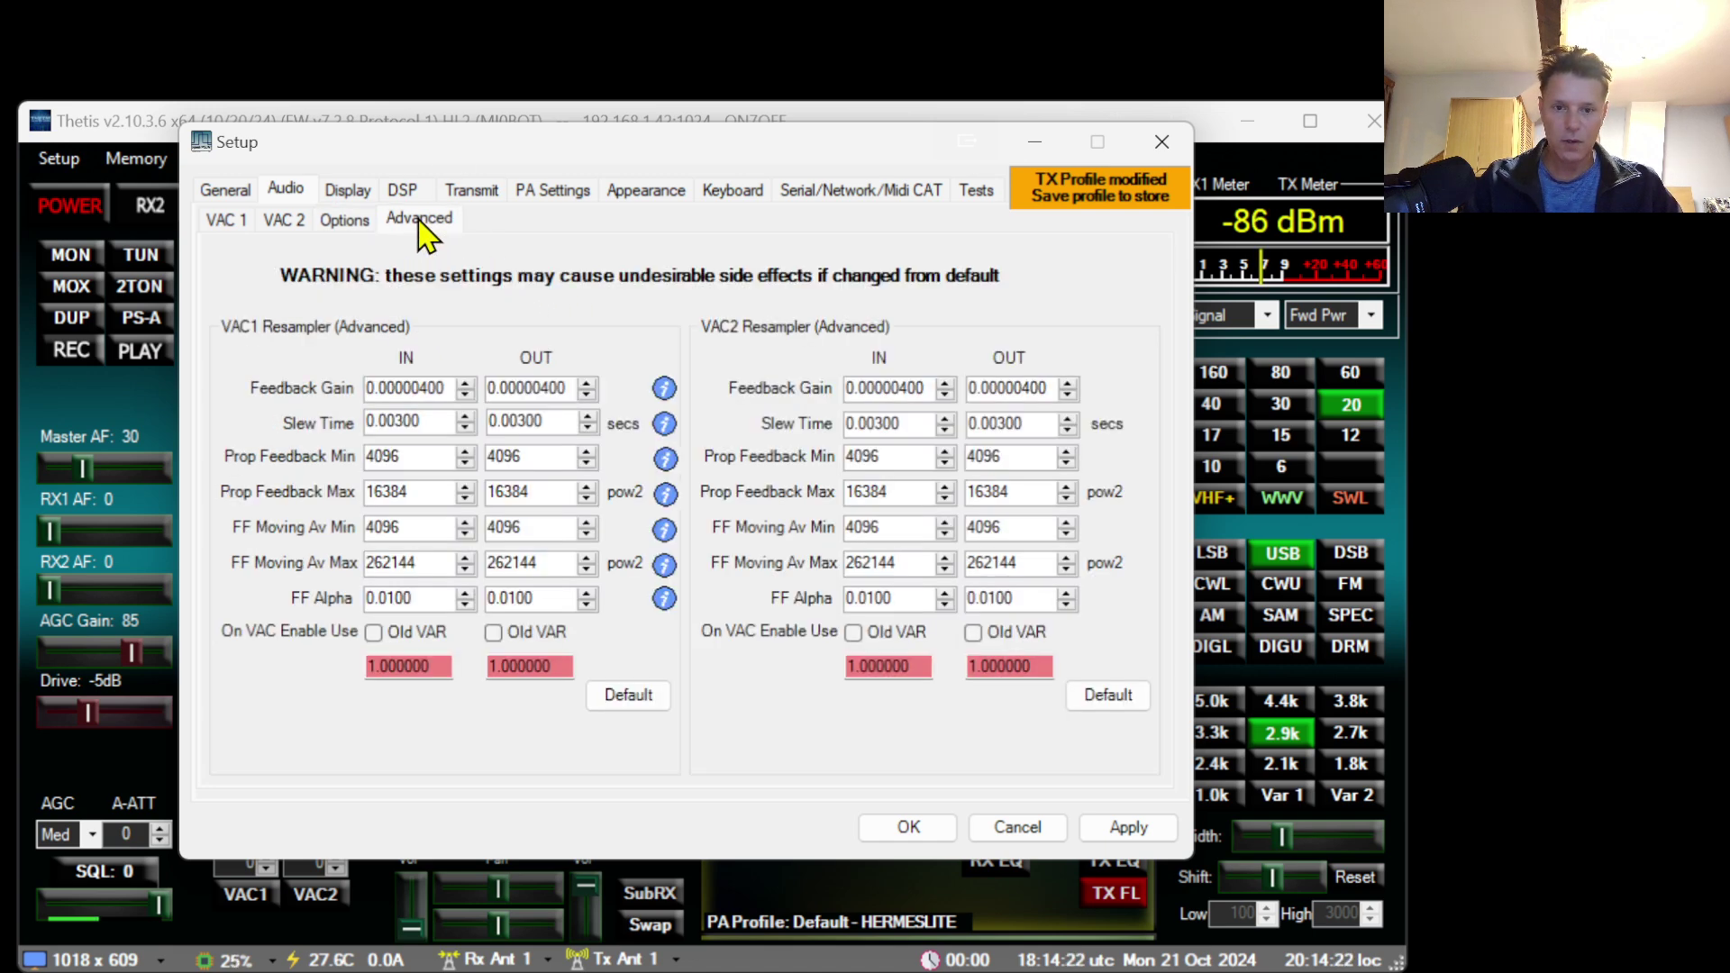
{"action": "left_click", "coordinate": [347, 222]}
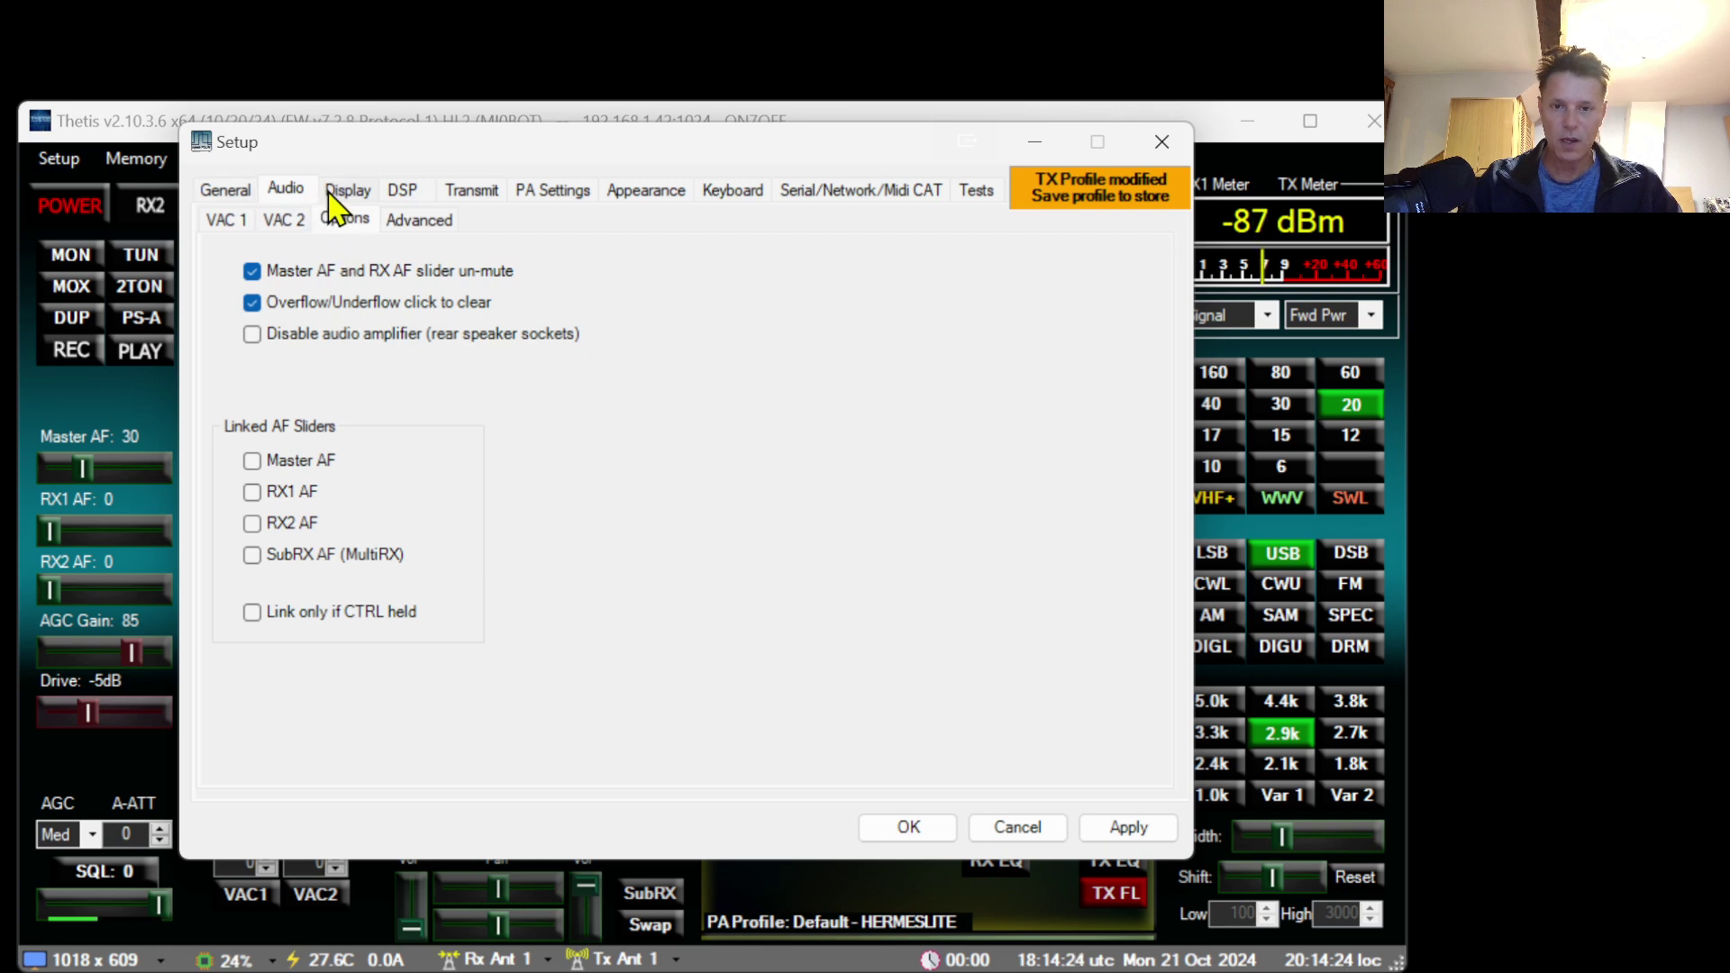
Enable the Panadapter Peak Blobs with Peak Hold and Drop plus the GetPixels not ready warning, and check the blobs on the spectrum.
{"action": "left_click", "coordinate": [347, 190]}
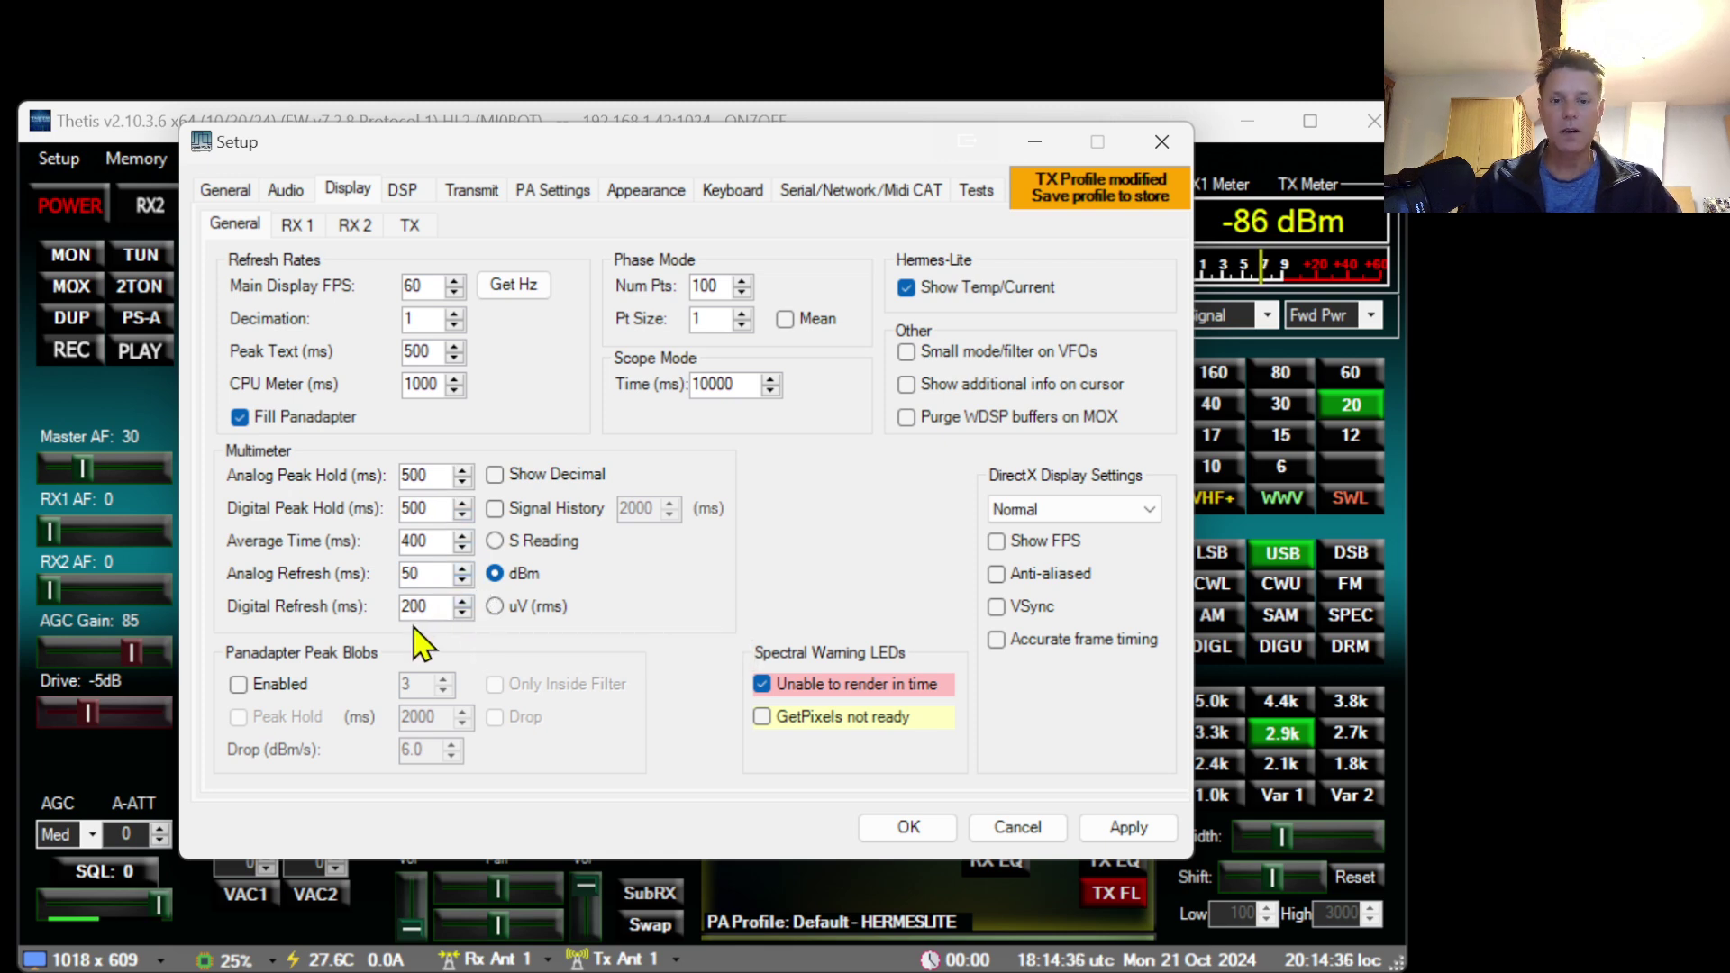
{"action": "left_click", "coordinate": [266, 685]}
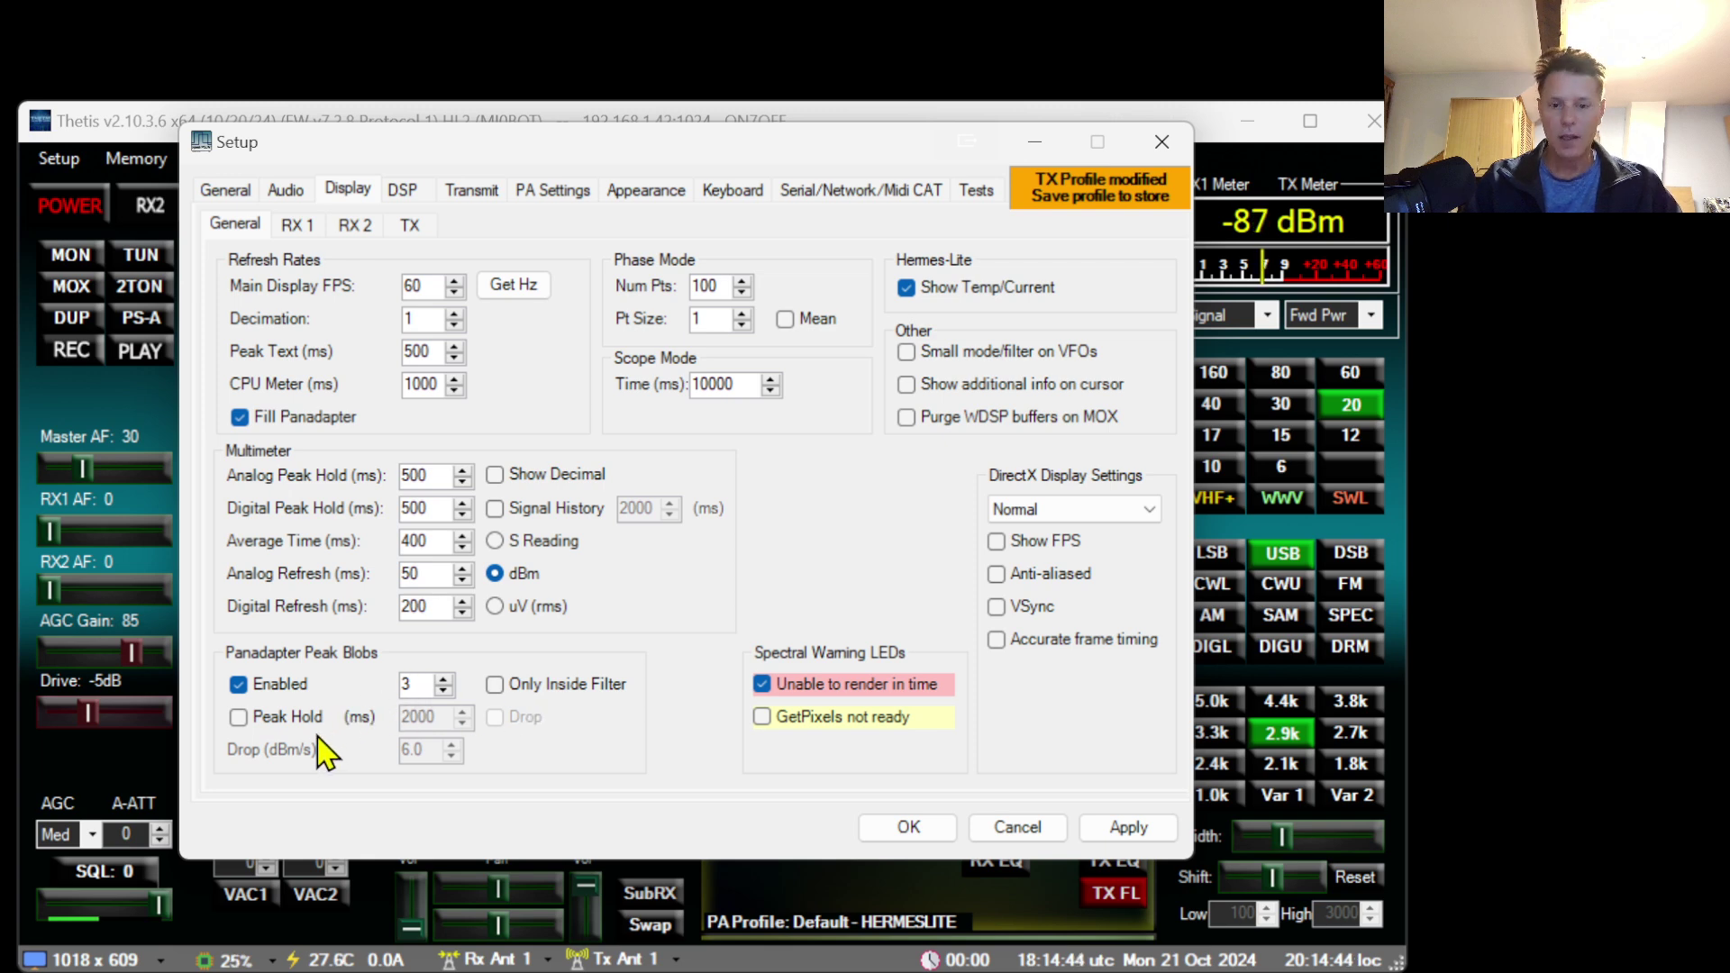
{"action": "left_click", "coordinate": [294, 718]}
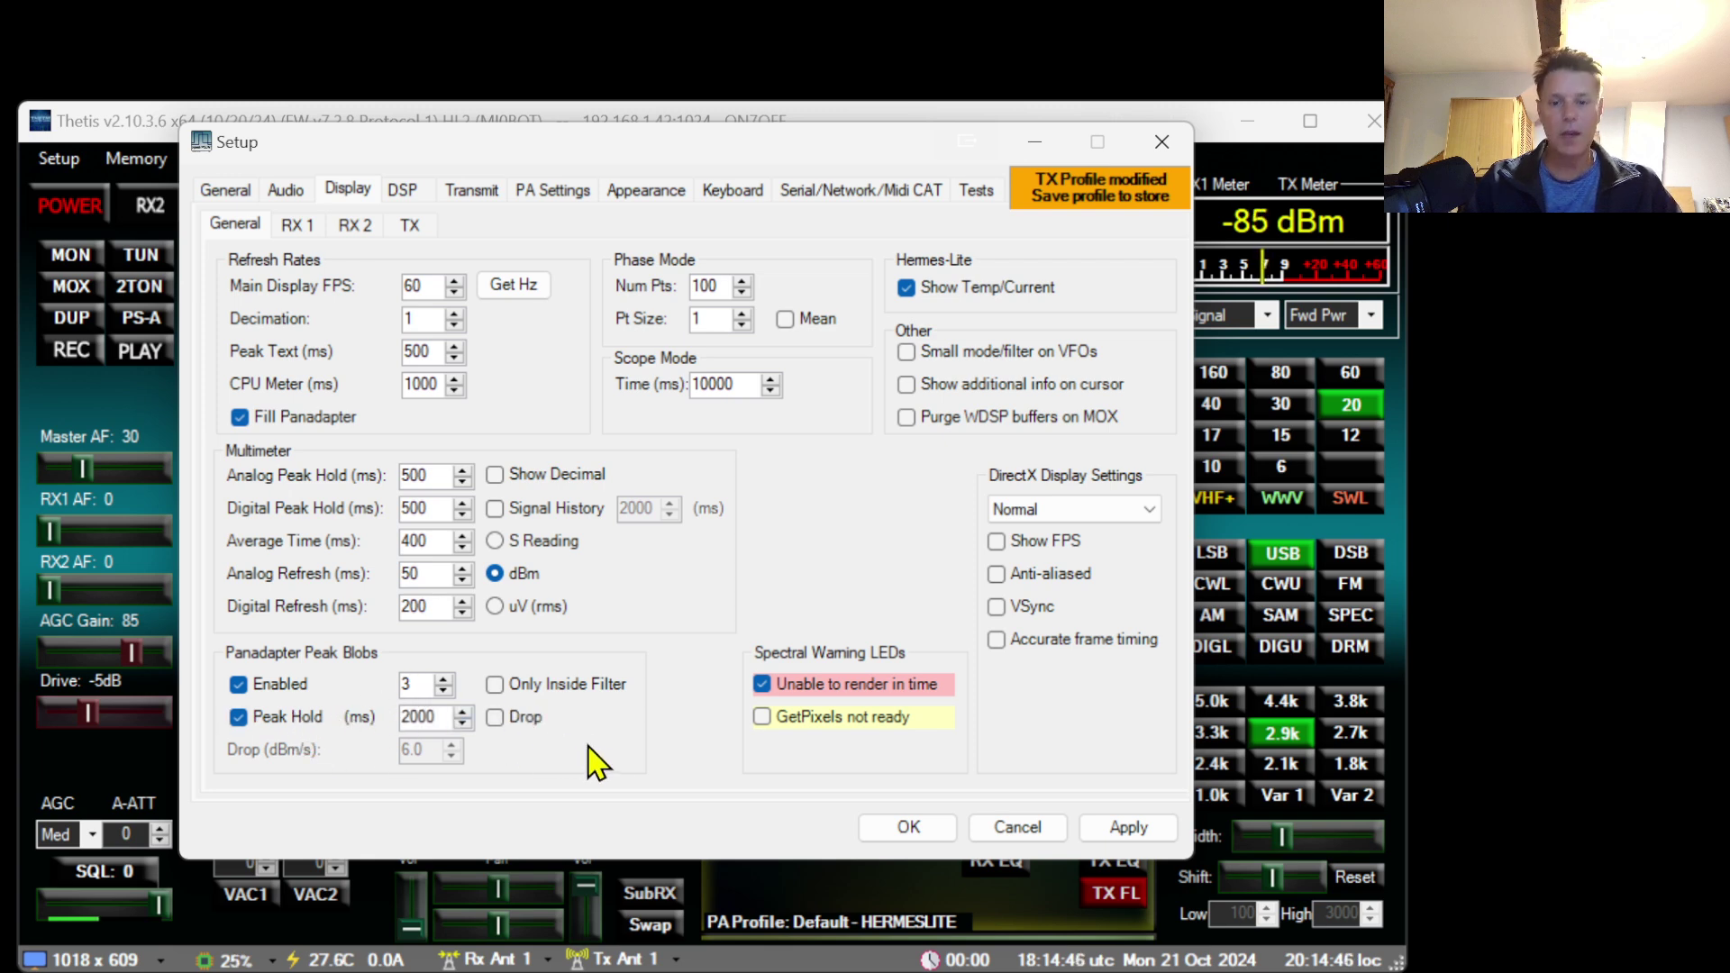
{"action": "left_click", "coordinate": [495, 720]}
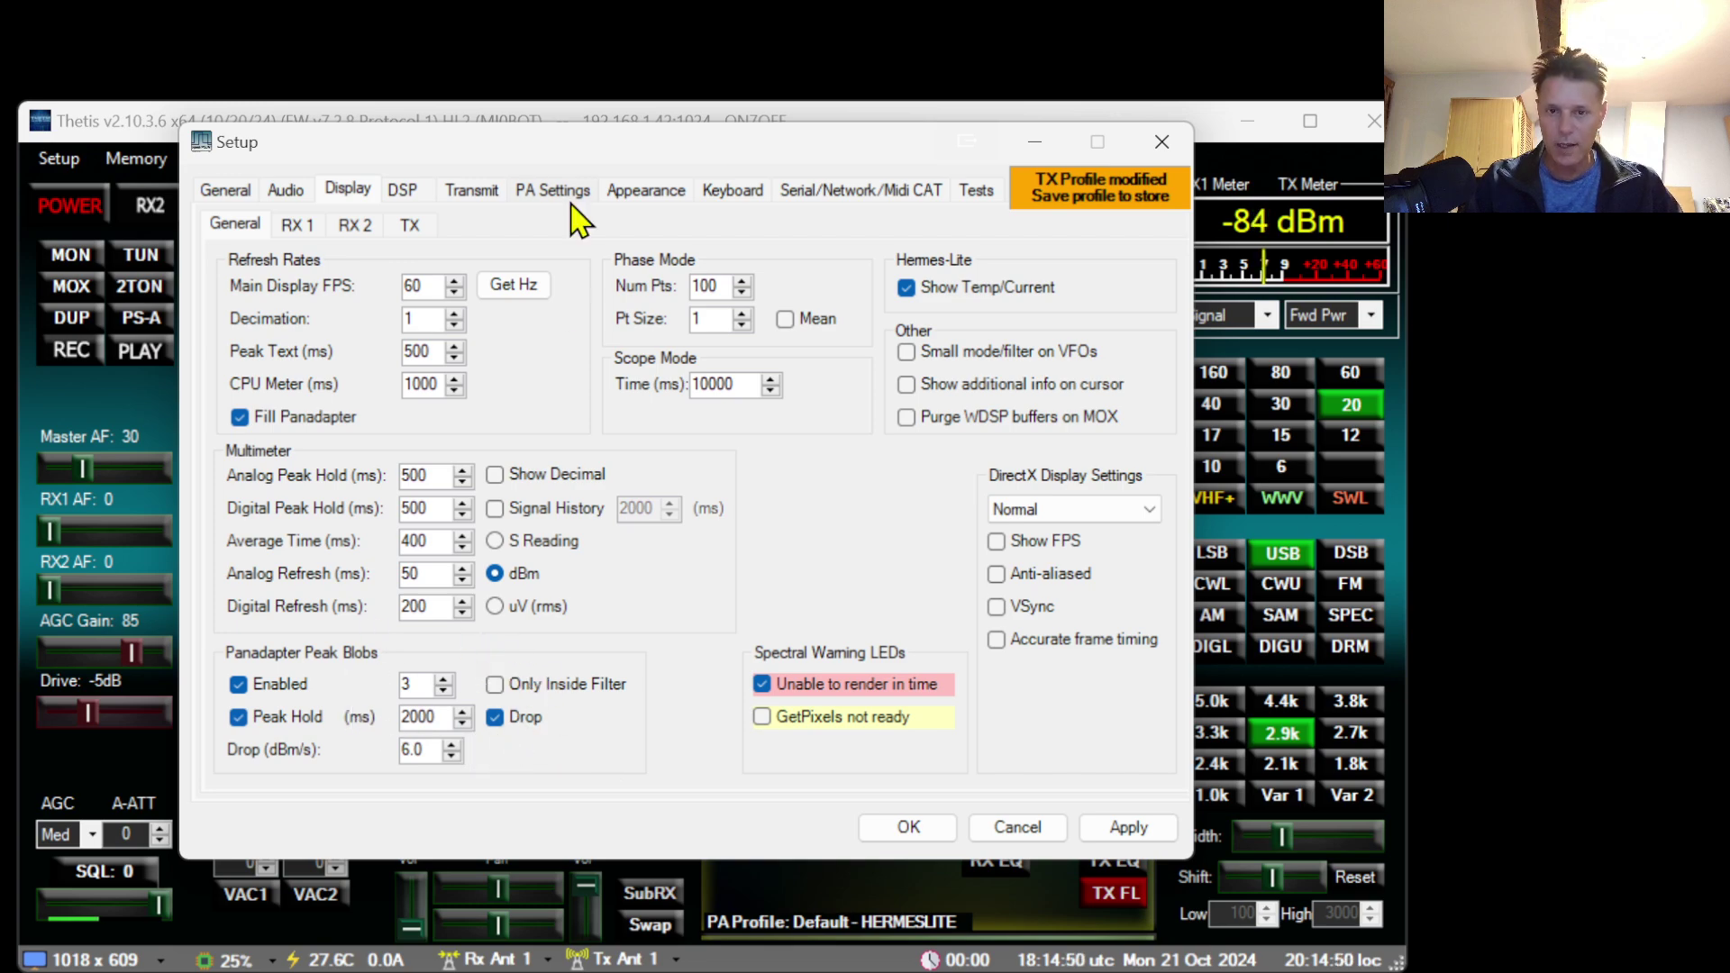
{"action": "left_click_drag", "start_coordinate": [599, 149], "coordinate": [830, 0]}
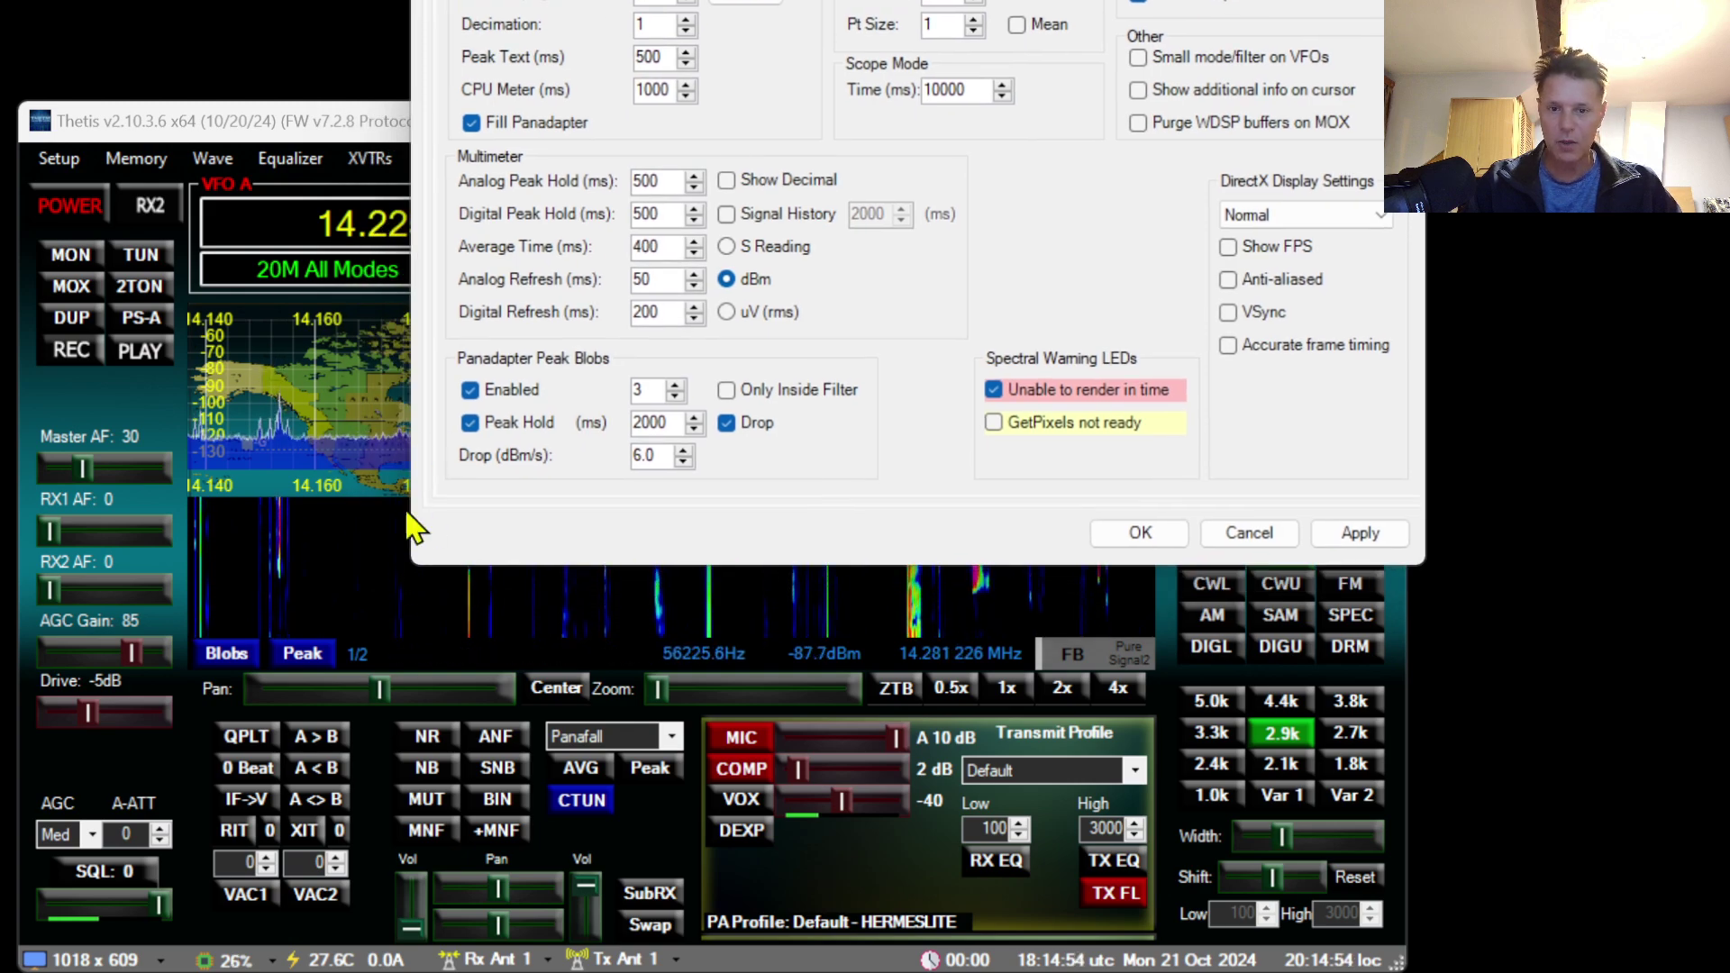
{"action": "left_click_drag", "start_coordinate": [706, 116], "coordinate": [544, 573]}
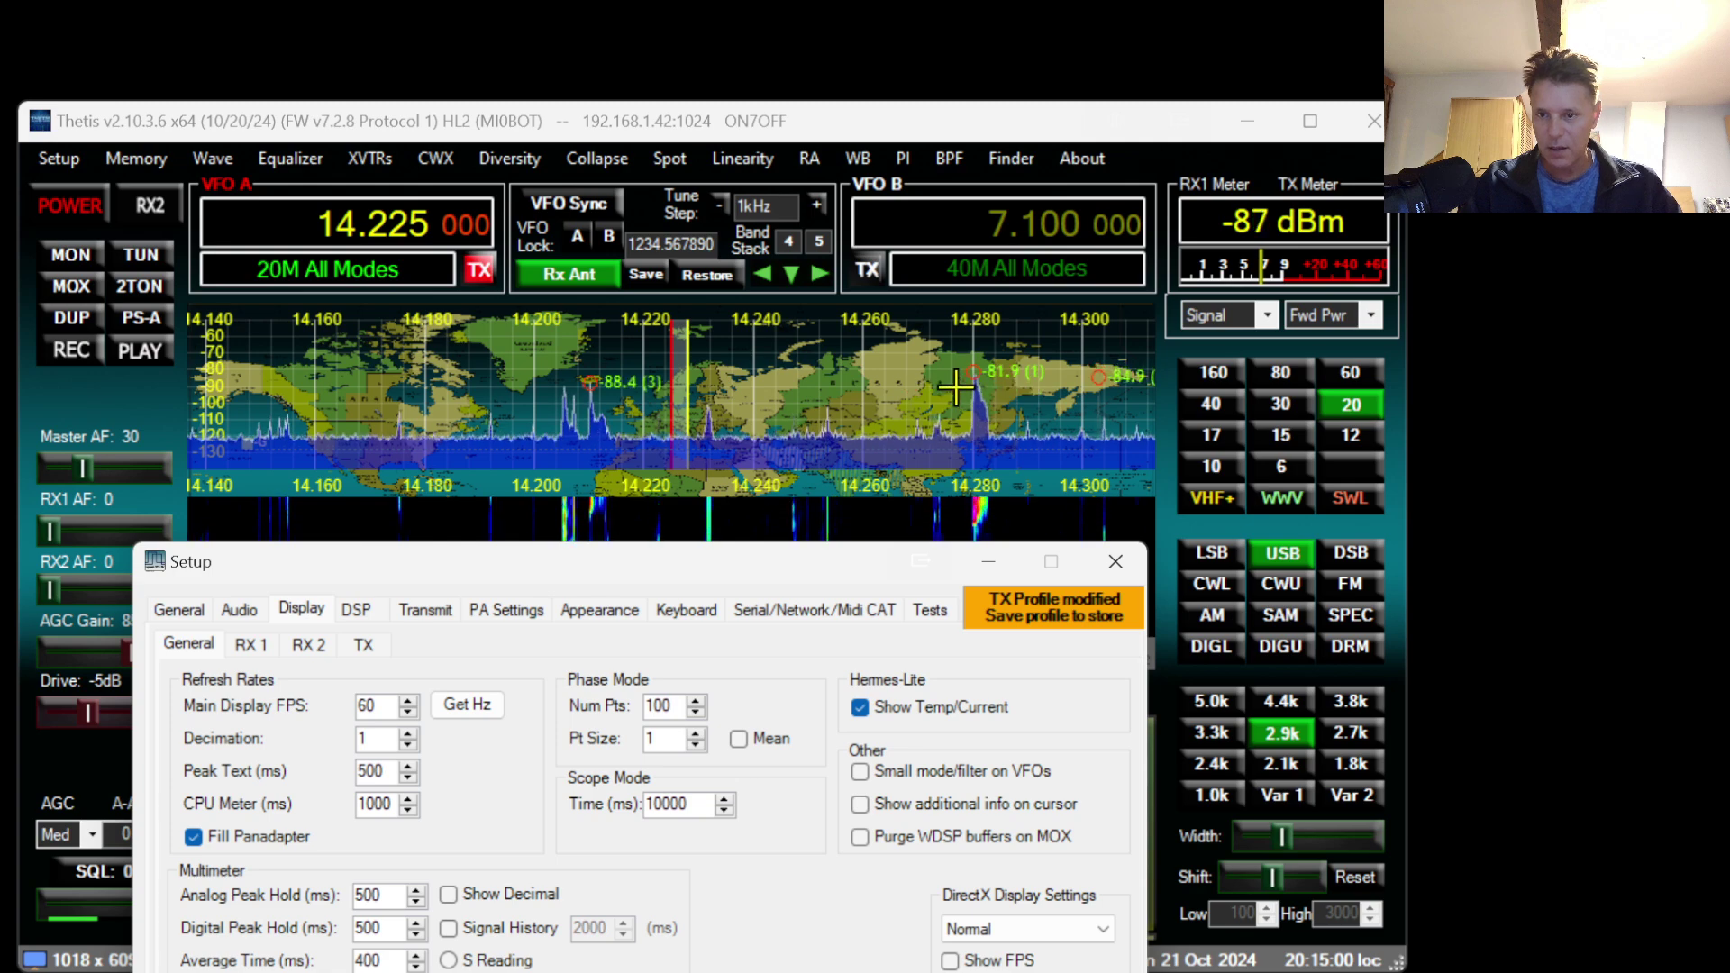
{"action": "left_click_drag", "start_coordinate": [761, 566], "coordinate": [793, 221]}
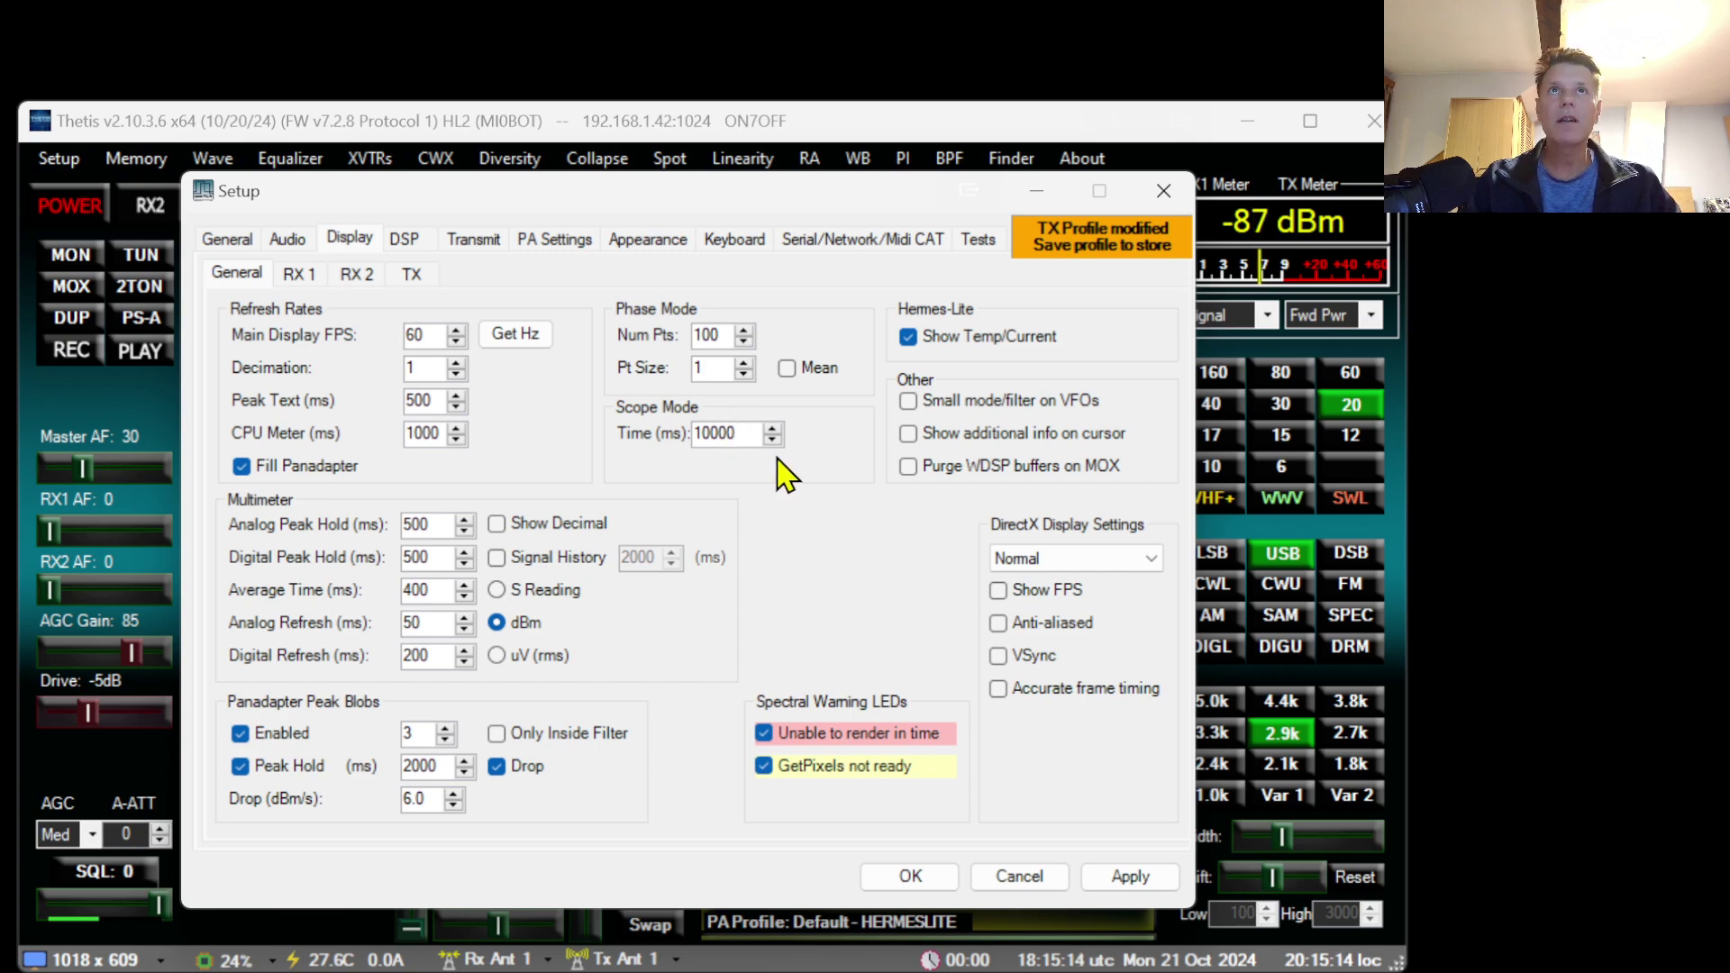
Set the display's Scope Mode time to 45 ms and enable Small mode/filter on VFOs and Show additional info on cursor.
{"action": "left_click_drag", "start_coordinate": [745, 435], "coordinate": [695, 432]}
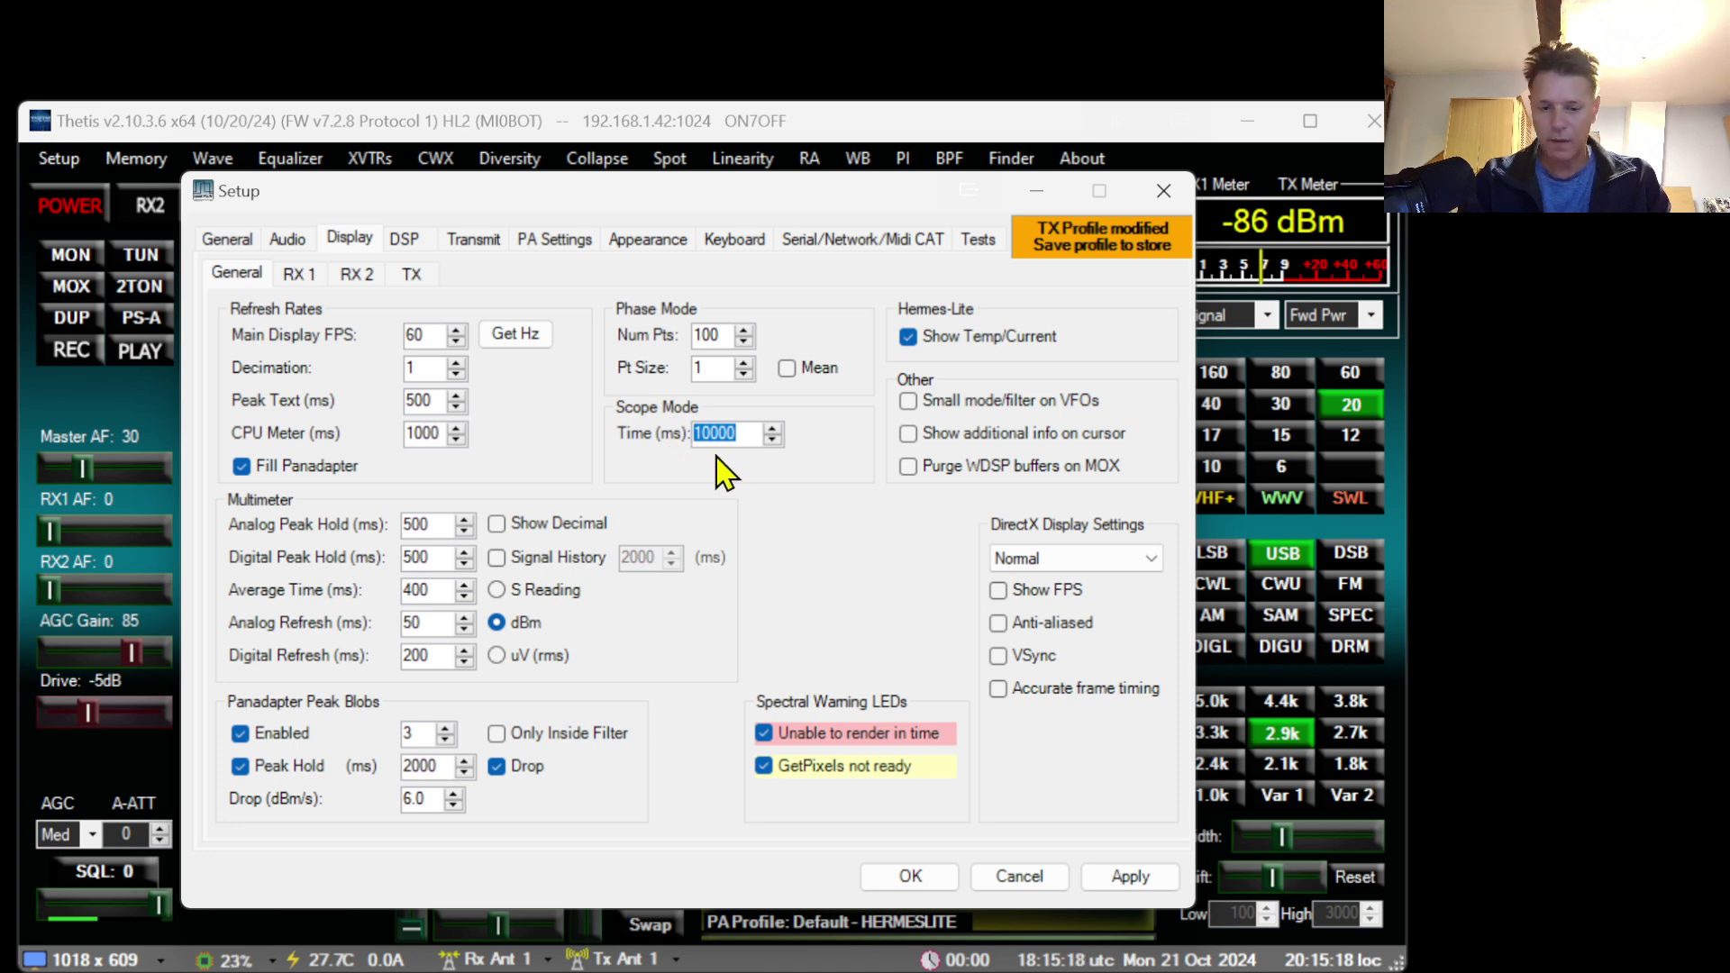
{"action": "type", "text": "45"}
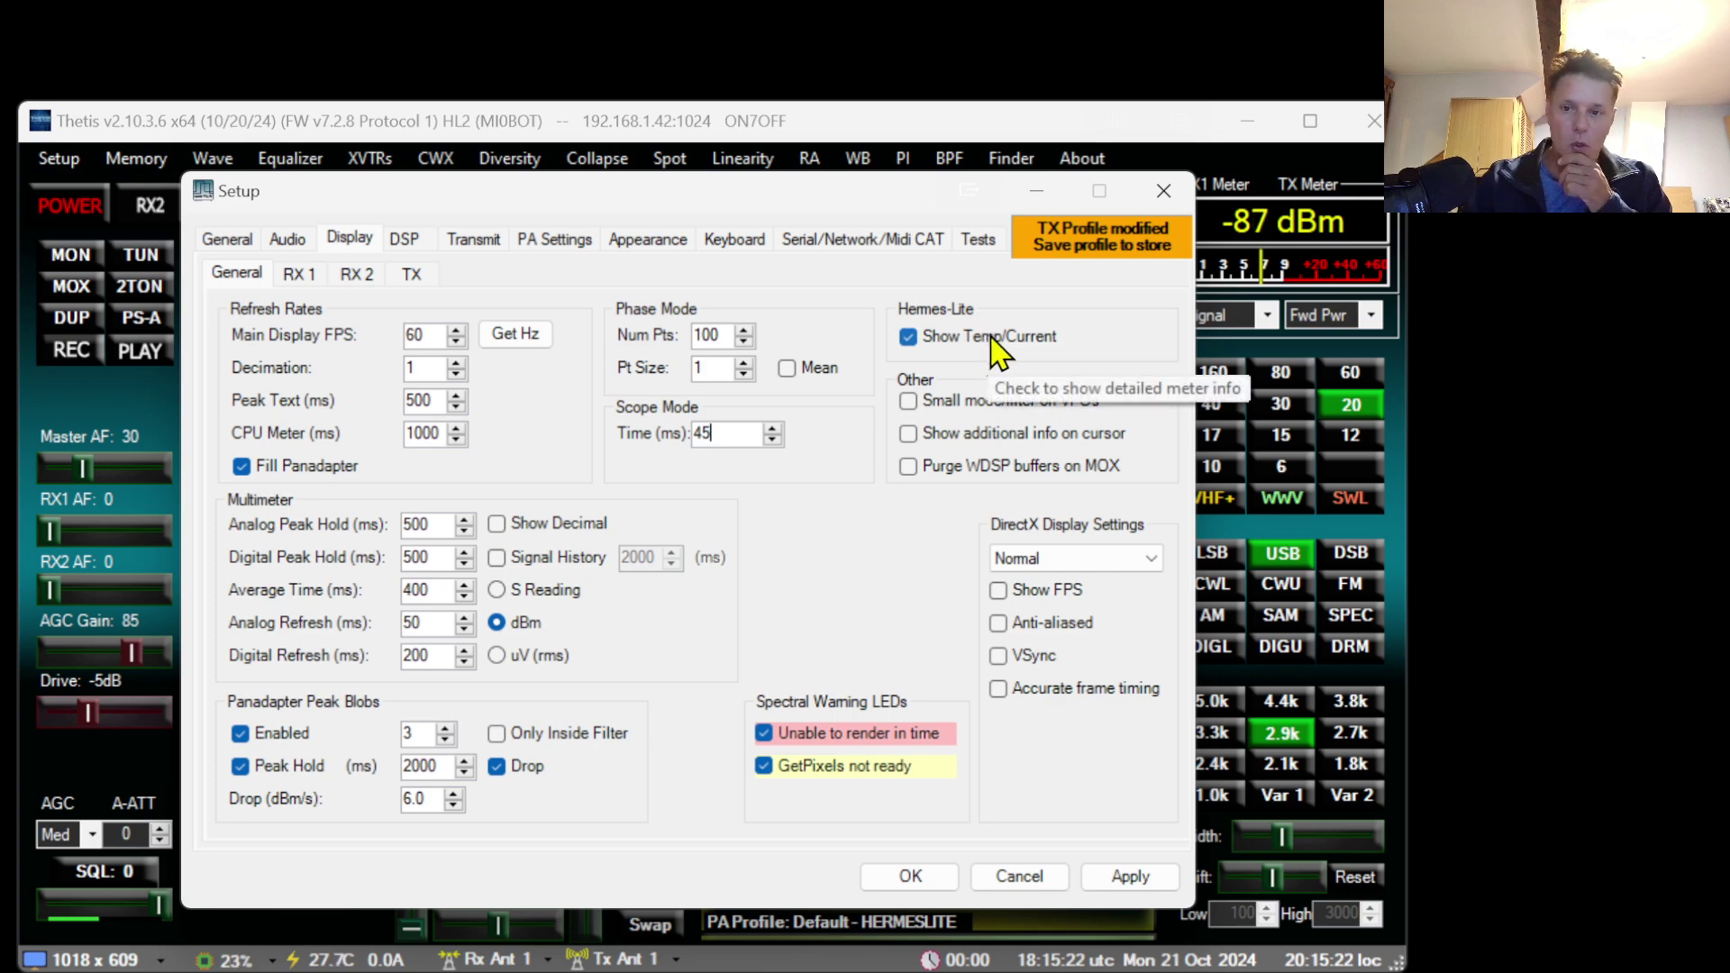
{"action": "left_click", "coordinate": [971, 406]}
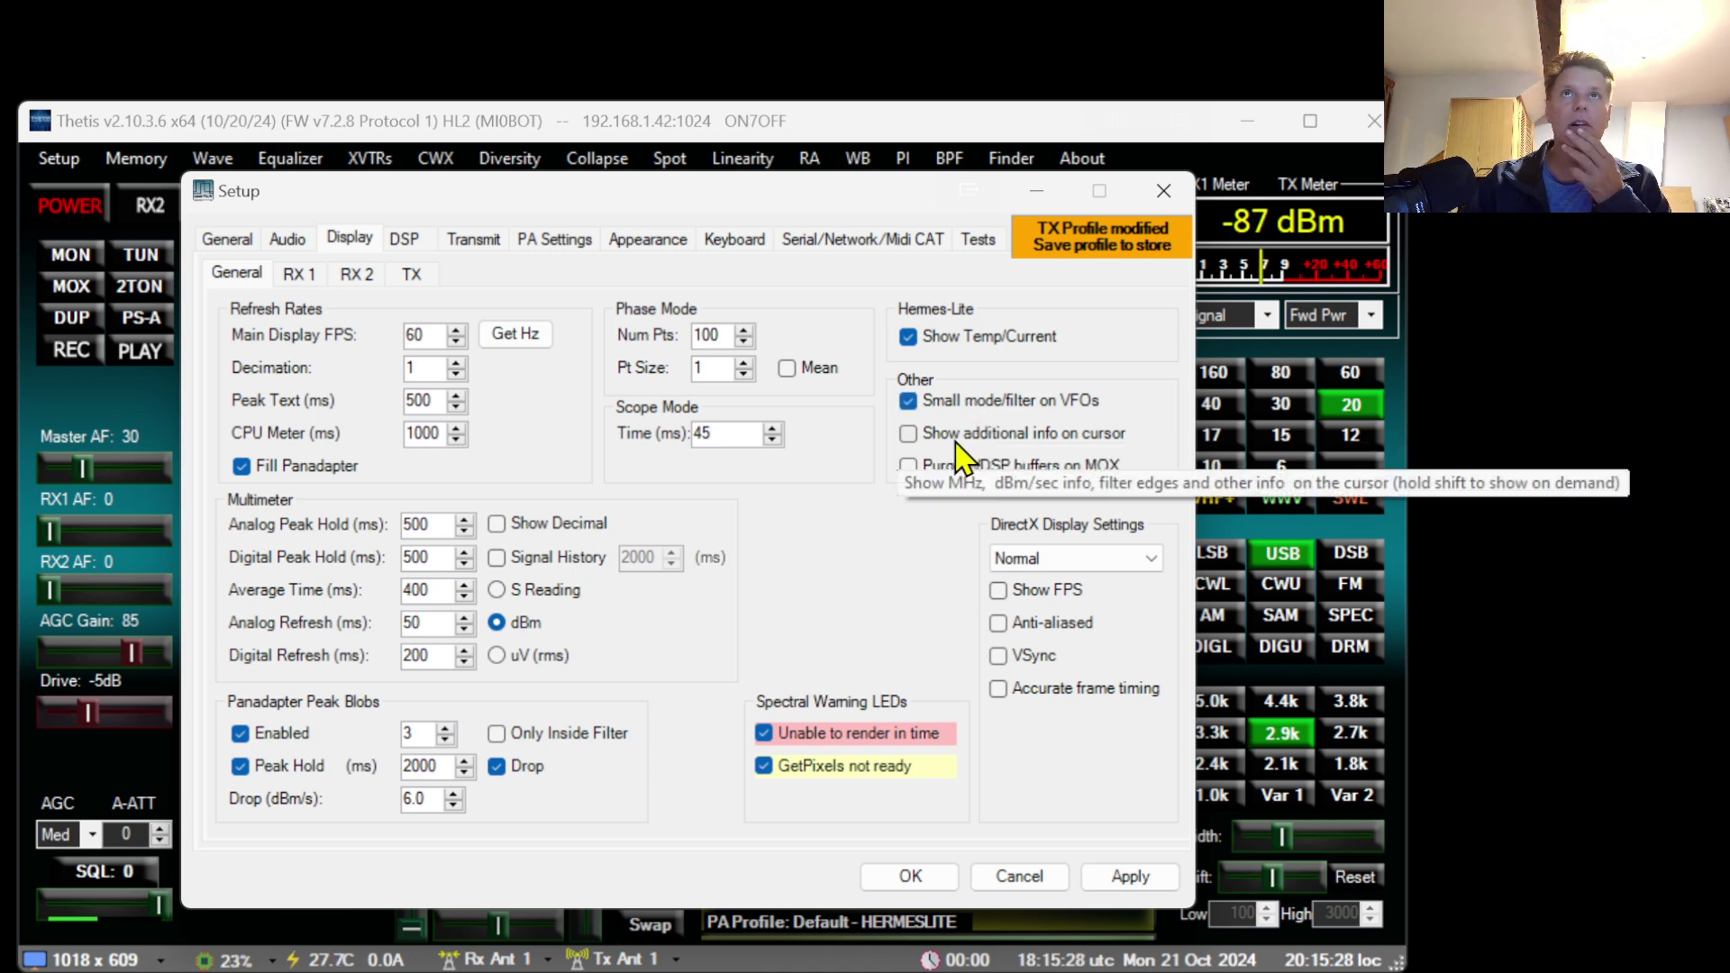
{"action": "left_click", "coordinate": [963, 455]}
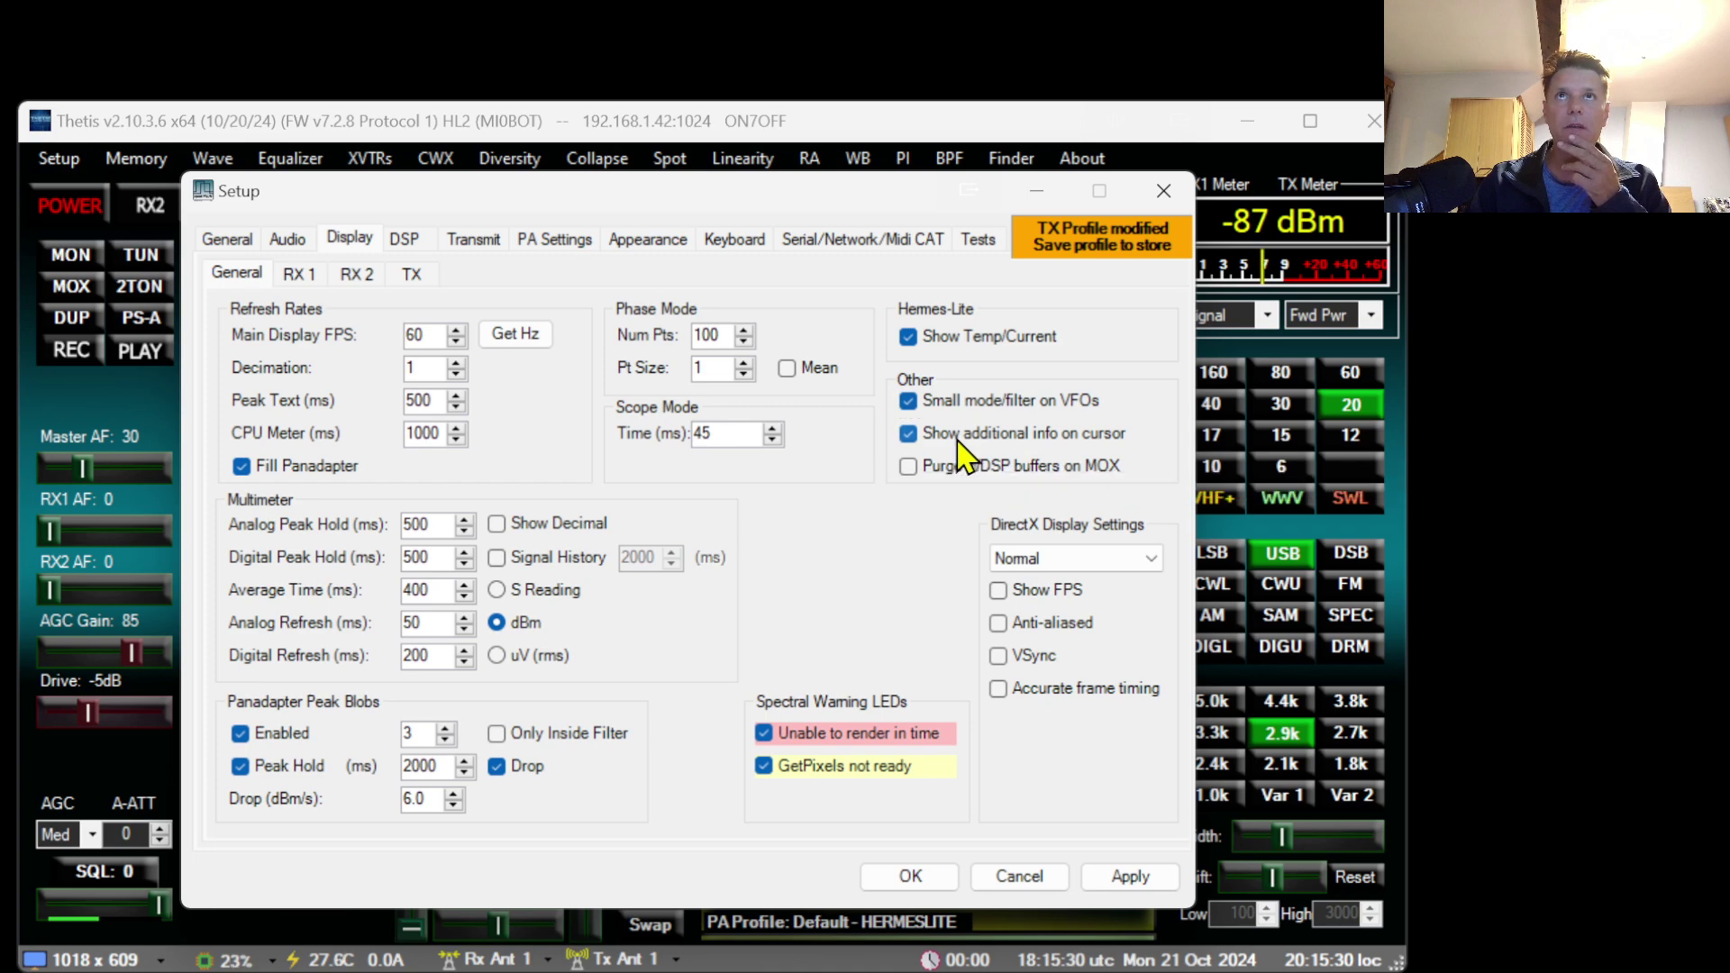
Set the DirectX display priority to High and enable Show FPS, Anti-aliased, VSync and Accurate frame timing.
{"action": "left_click", "coordinate": [1033, 560]}
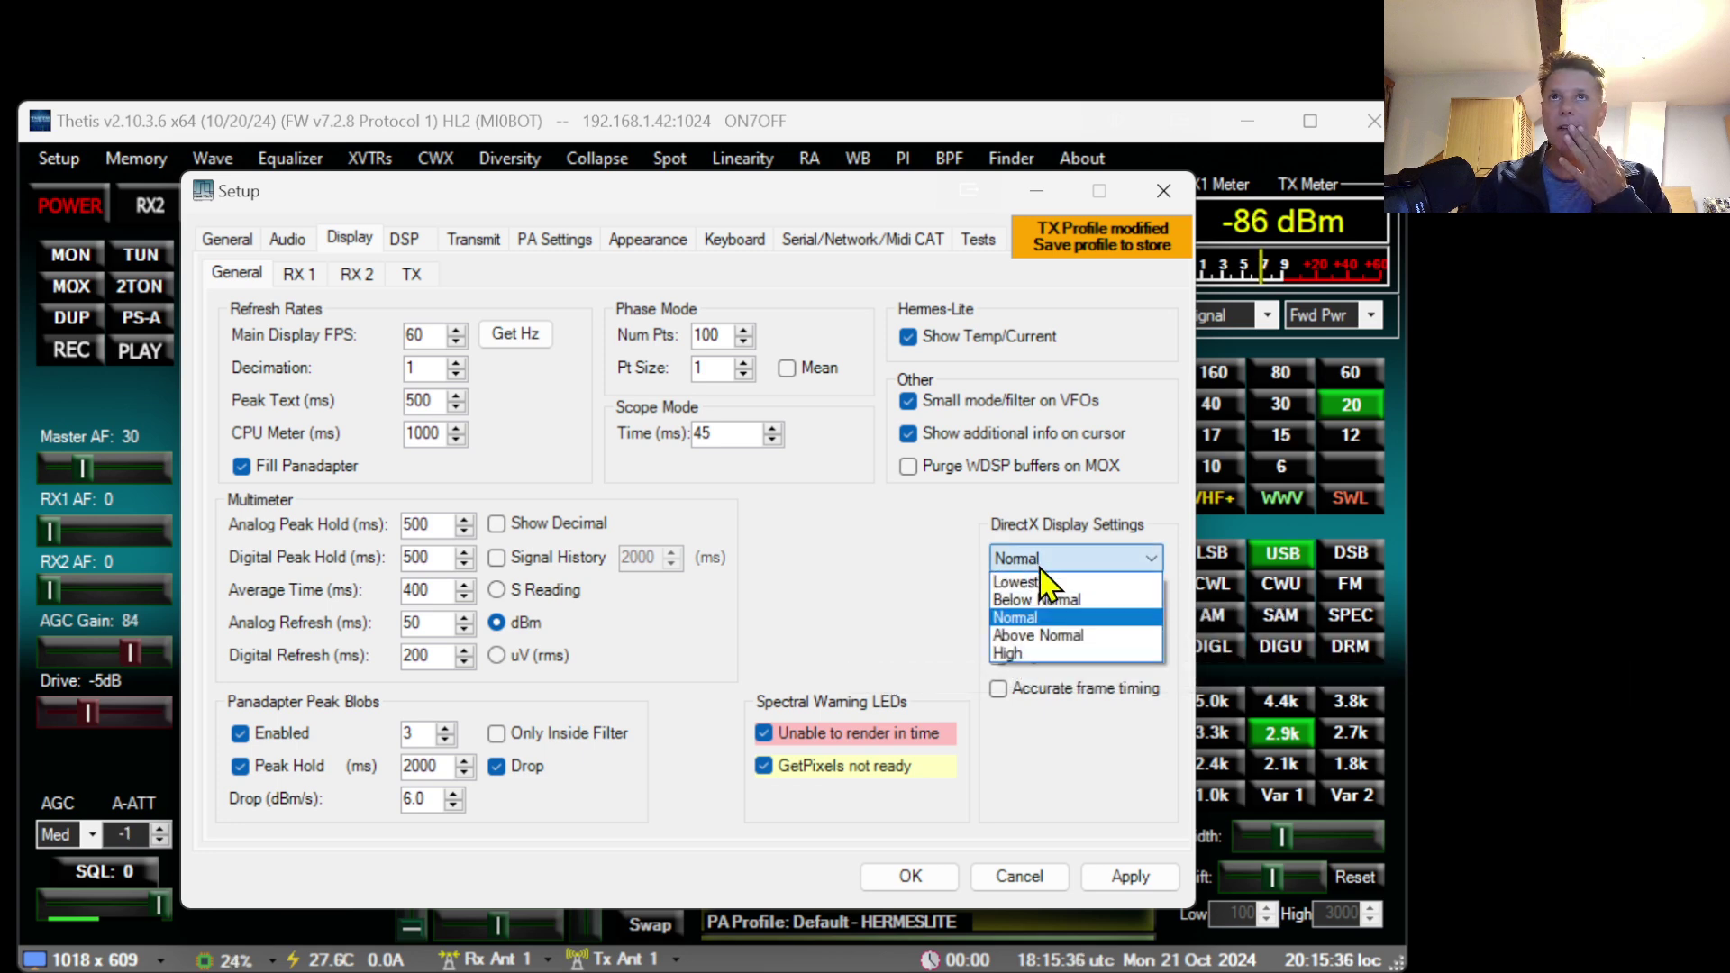
{"action": "left_click", "coordinate": [1045, 655]}
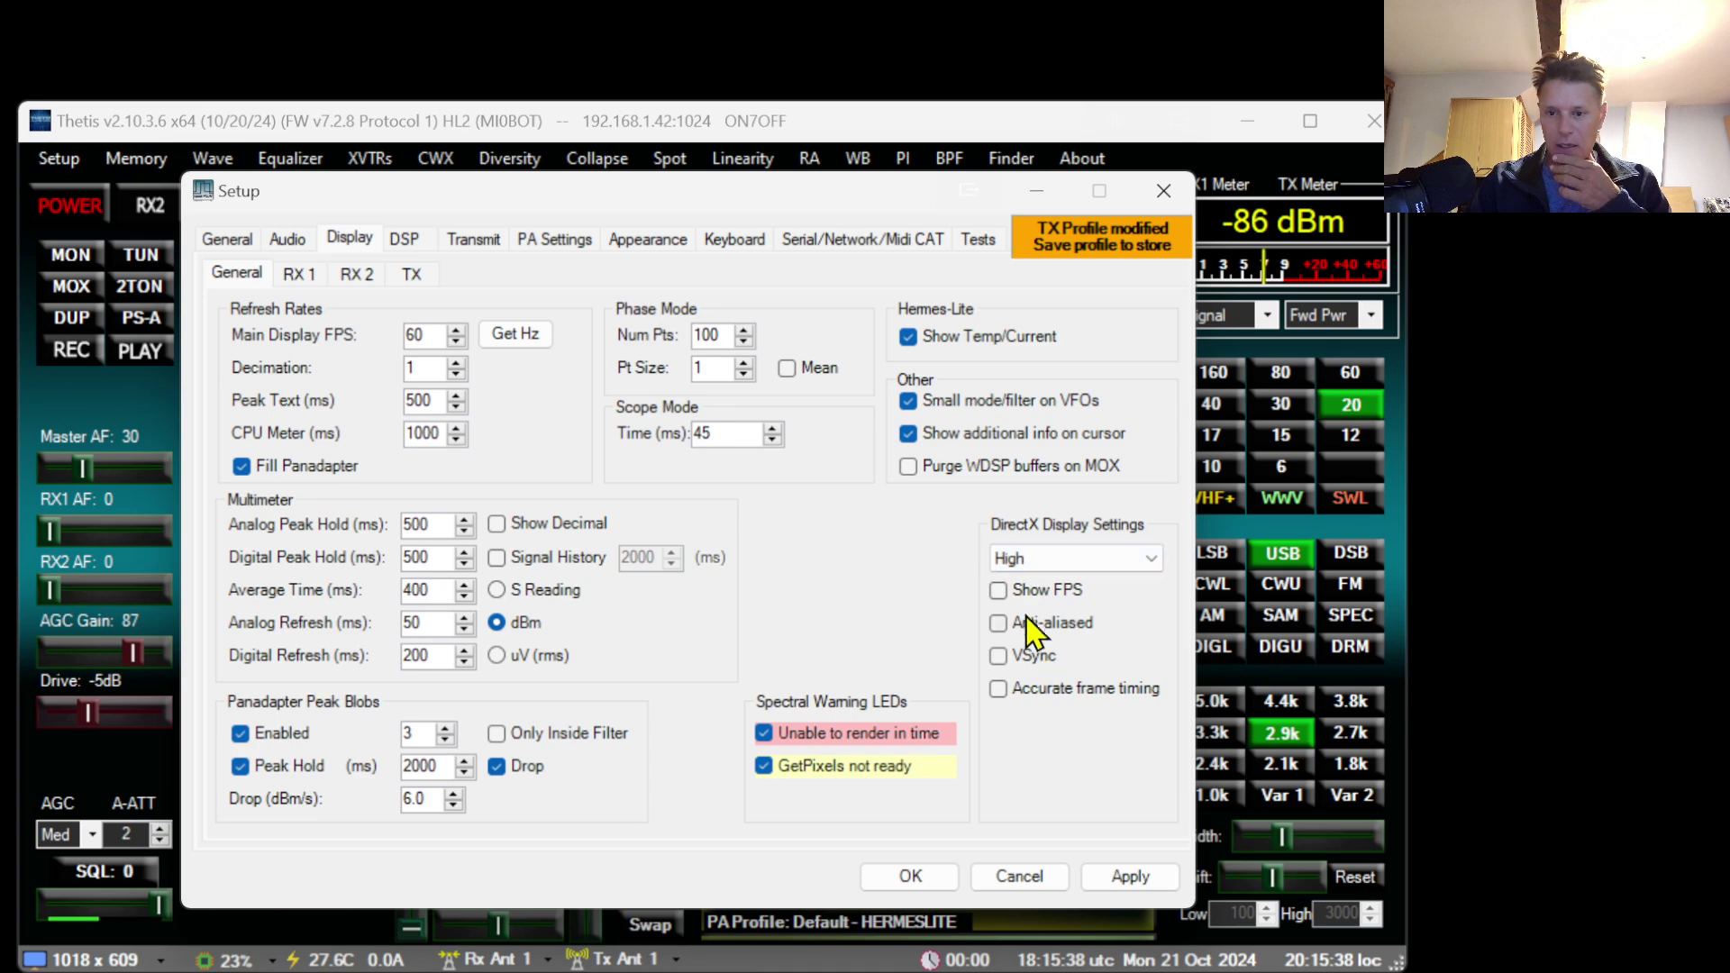
{"action": "left_click", "coordinate": [1019, 592]}
{"action": "left_click", "coordinate": [1032, 623]}
{"action": "left_click", "coordinate": [1014, 656]}
{"action": "left_click", "coordinate": [1012, 689]}
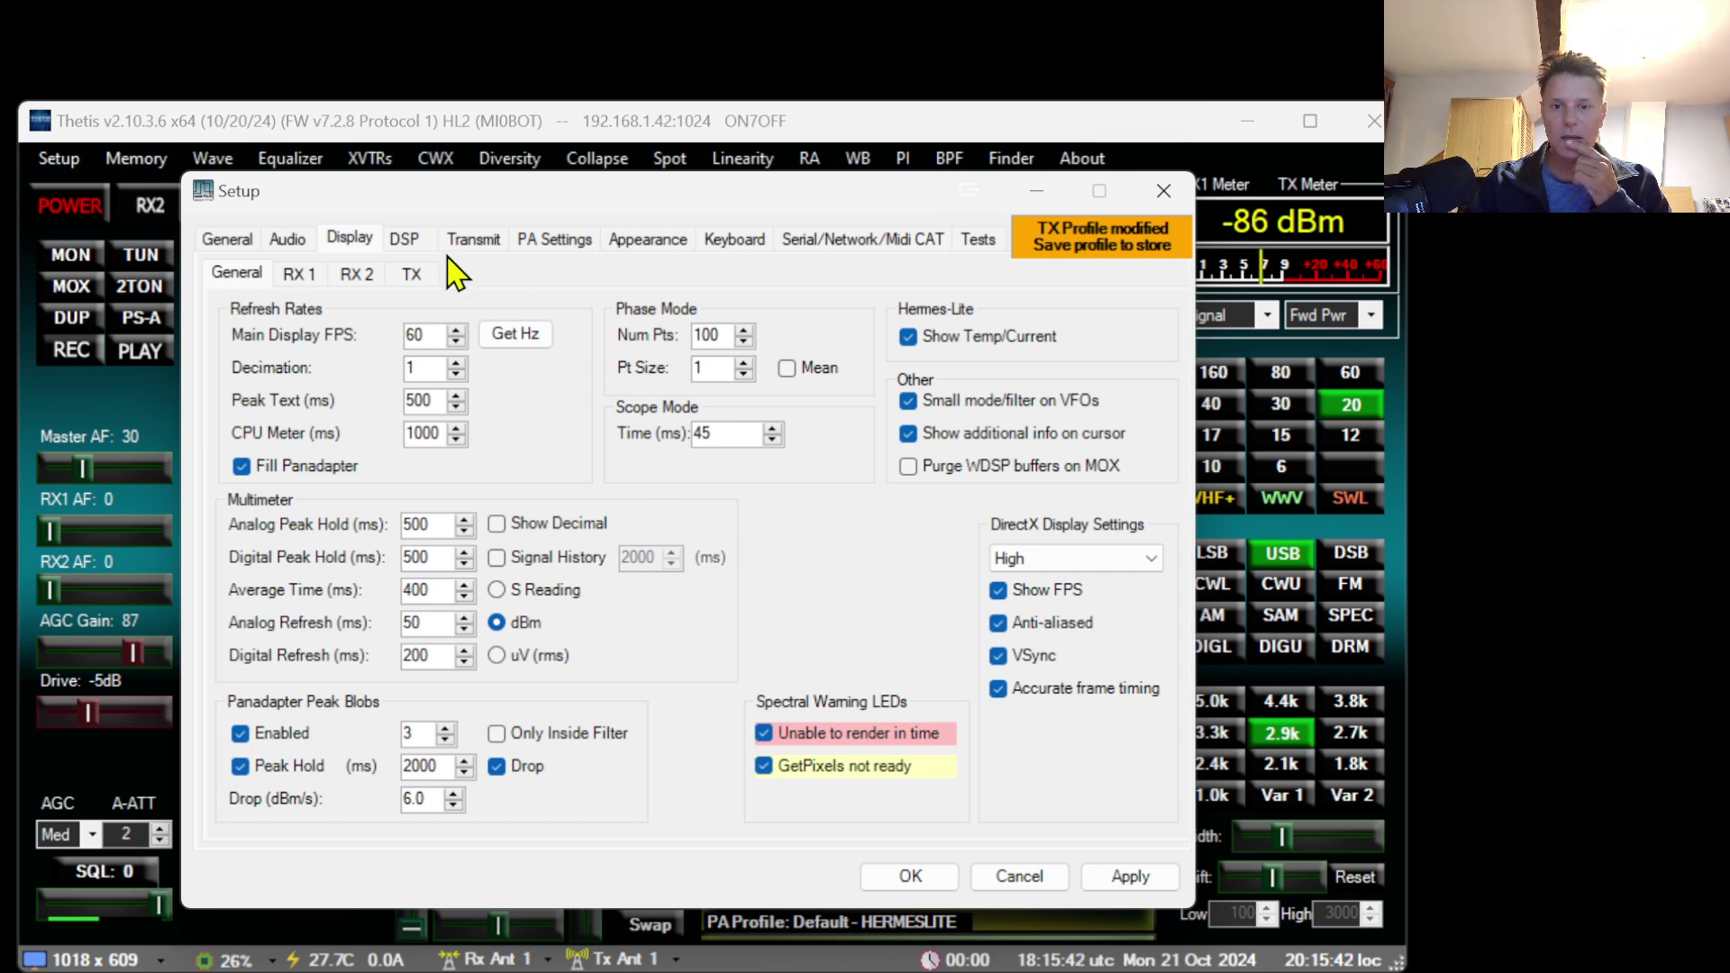
For the TX display, raise the FFT size to a 0.732 Hz bin width and set waterfall averaging to None.
{"action": "left_click", "coordinate": [411, 278]}
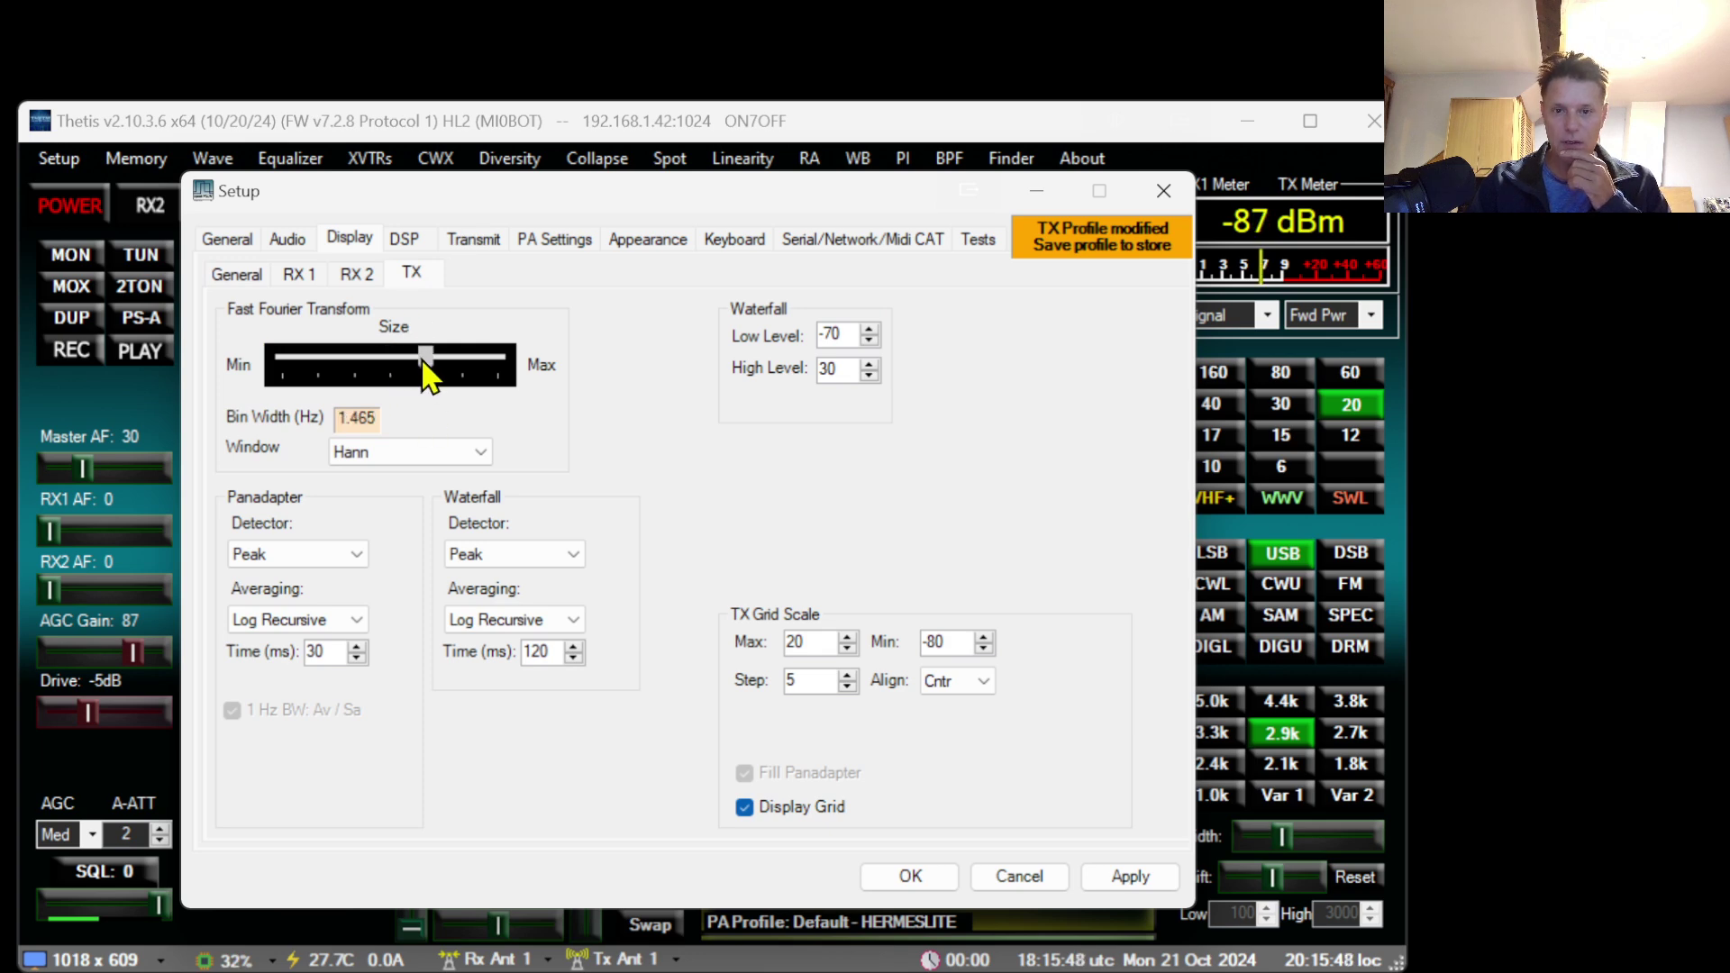
{"action": "left_click_drag", "start_coordinate": [425, 364], "coordinate": [448, 365]}
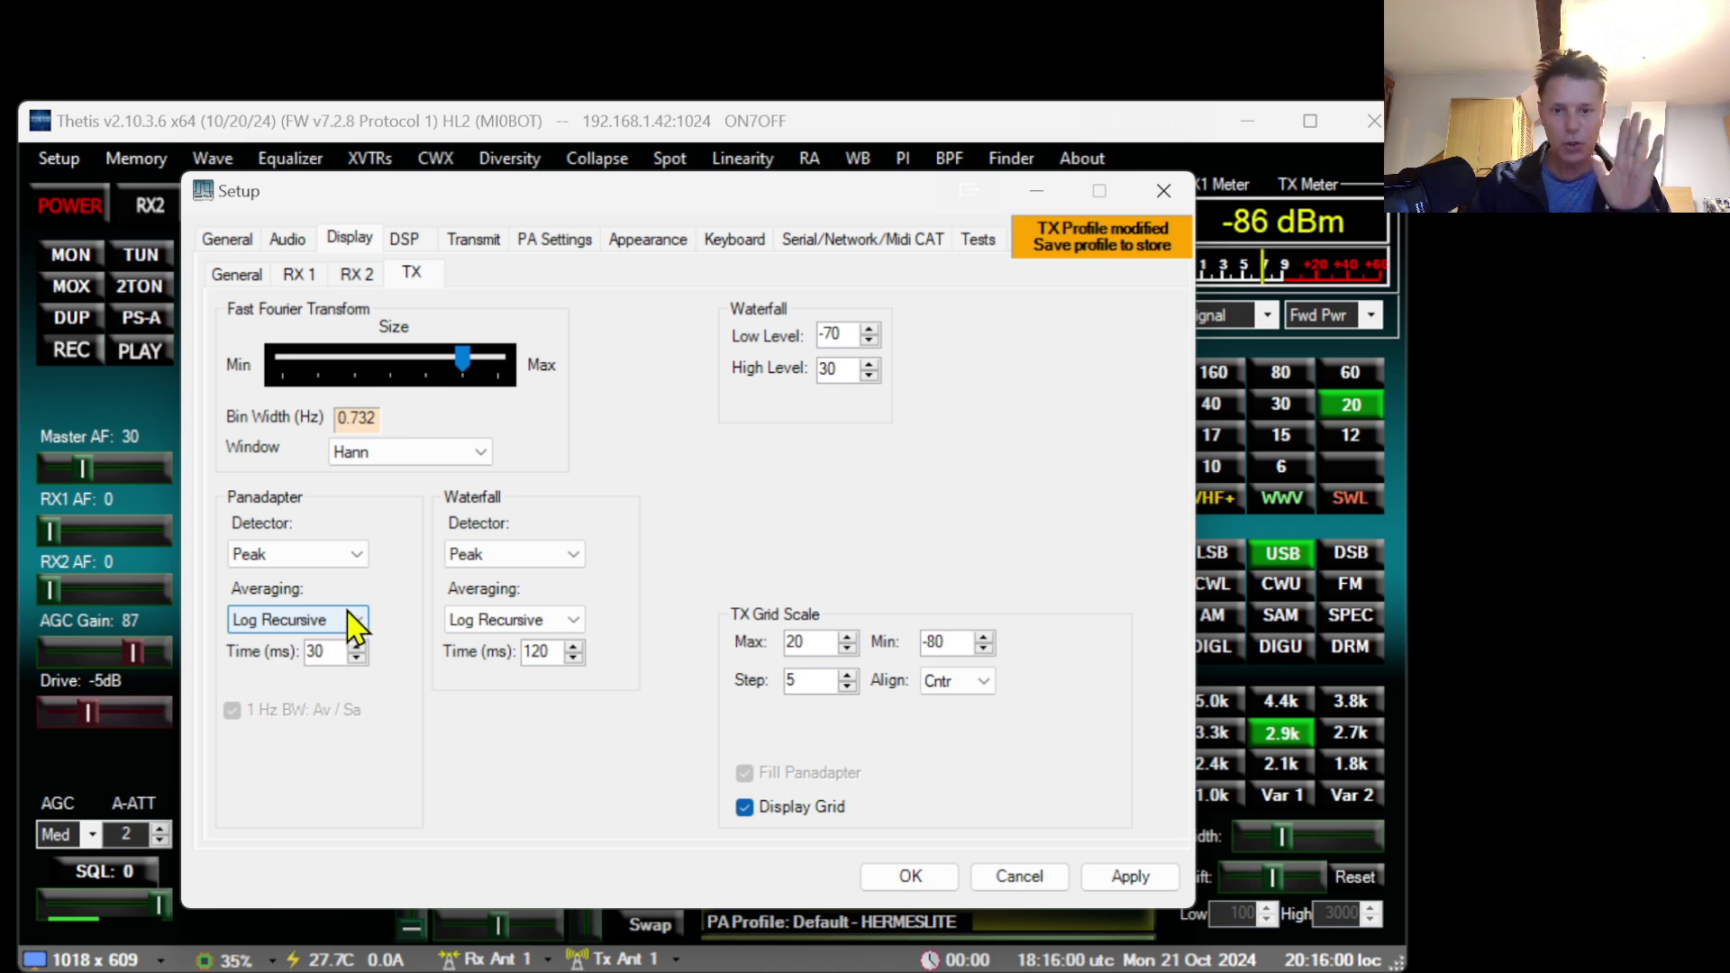
{"action": "left_click", "coordinate": [487, 621]}
{"action": "left_click", "coordinate": [511, 641]}
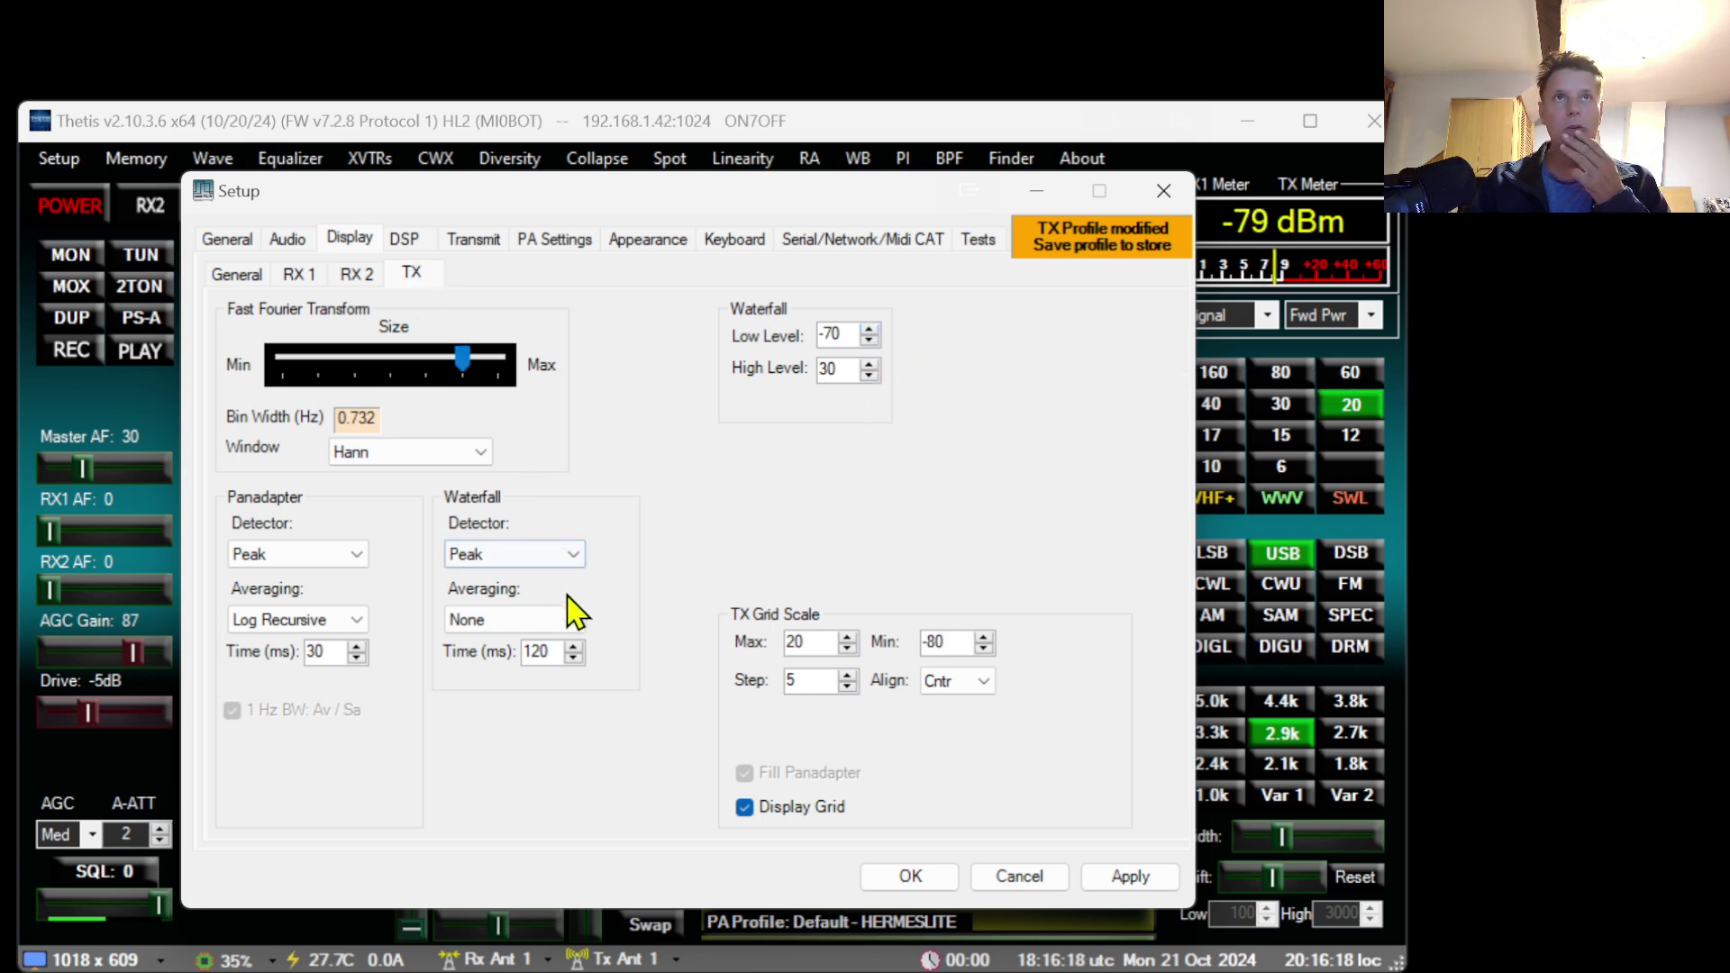
Power-cycle the radio while enabling Fill under Active Peak Hold for the RX 1 display, and check it on the spectrum.
{"action": "left_click", "coordinate": [63, 204]}
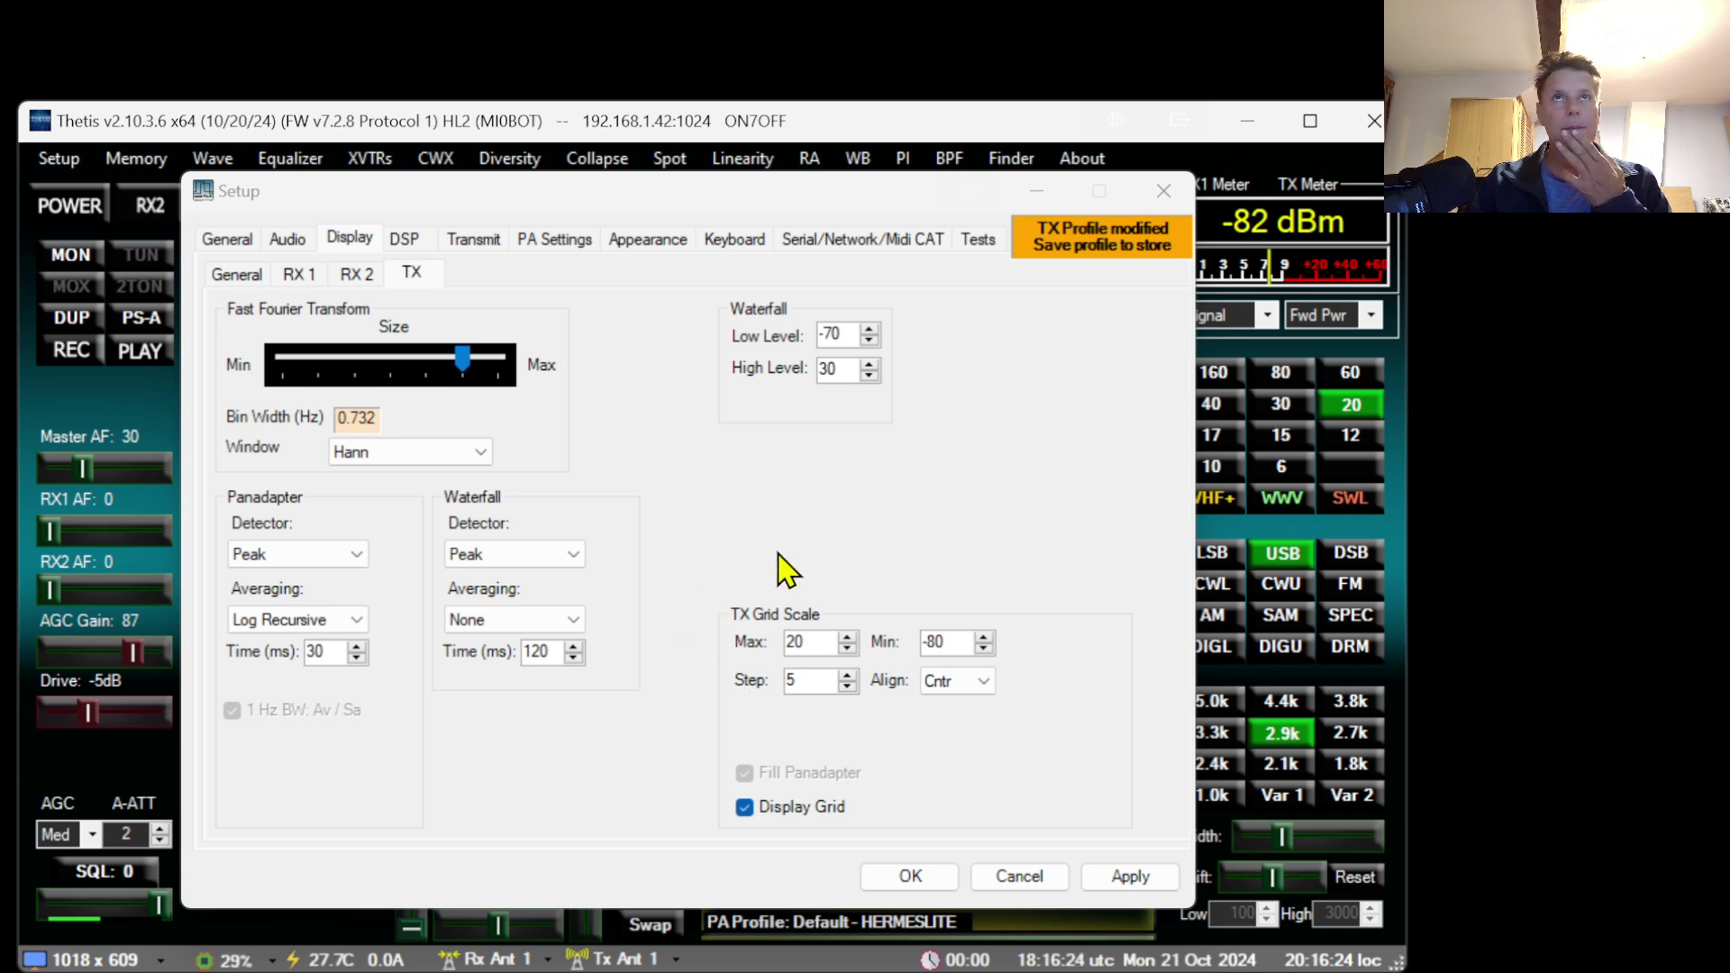
{"action": "left_click", "coordinate": [298, 275]}
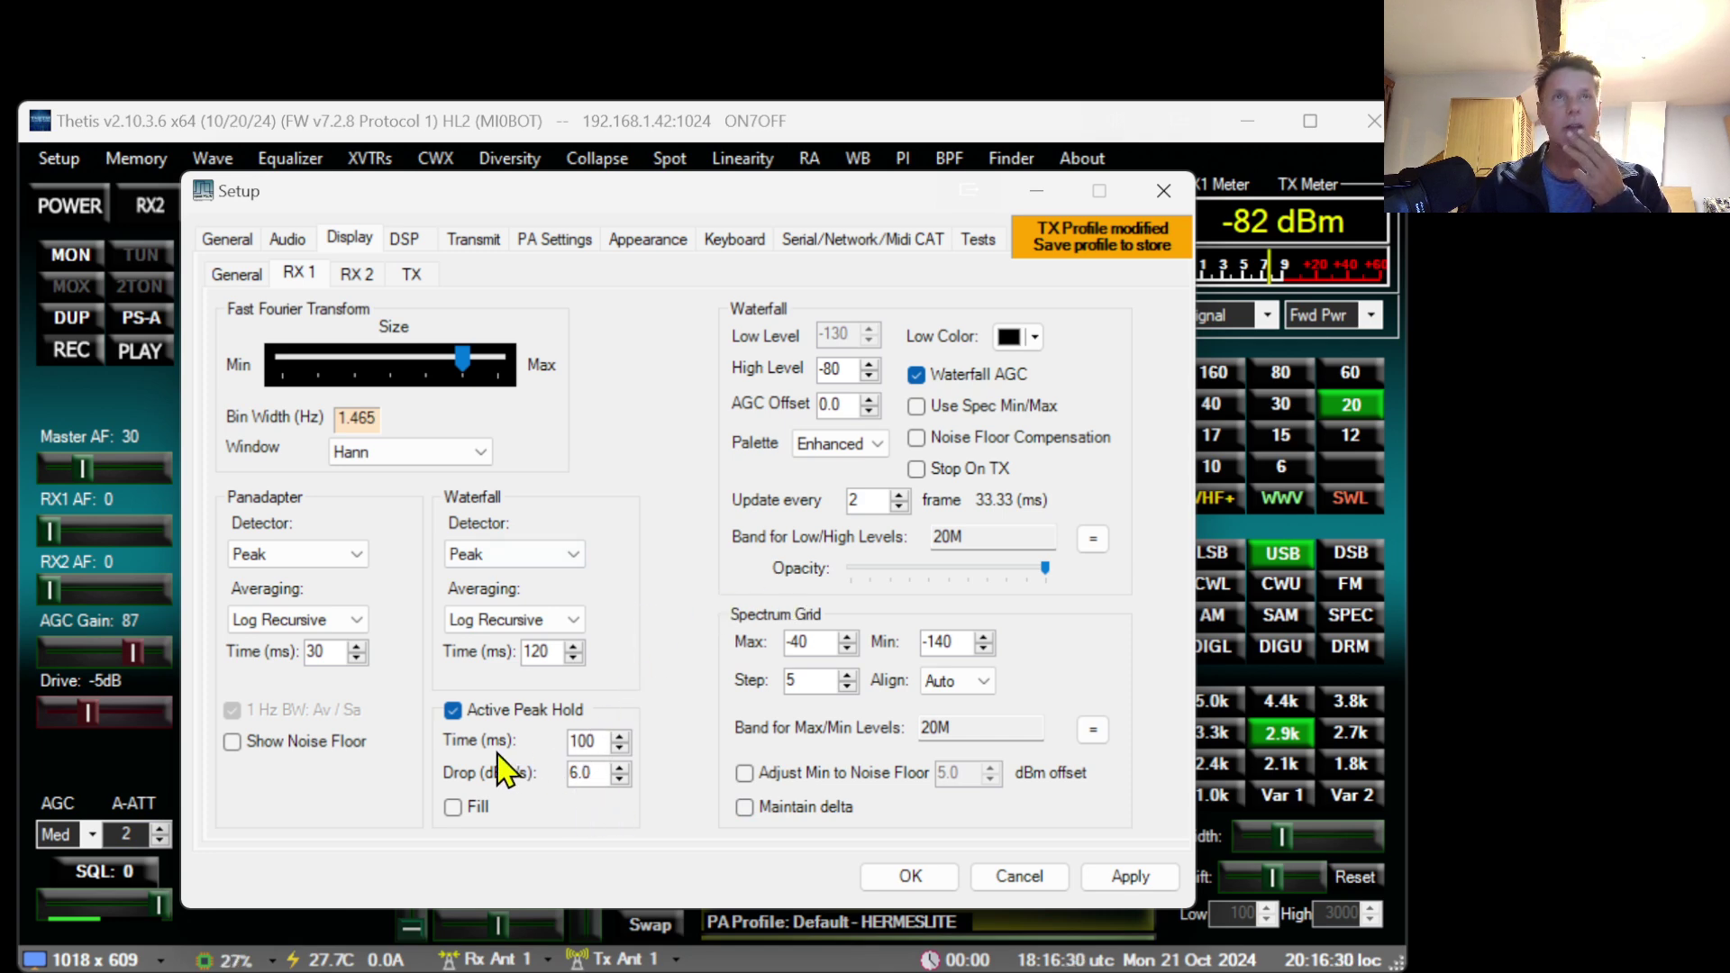
{"action": "left_click", "coordinate": [476, 807]}
{"action": "left_click_drag", "start_coordinate": [430, 187], "coordinate": [693, 205]}
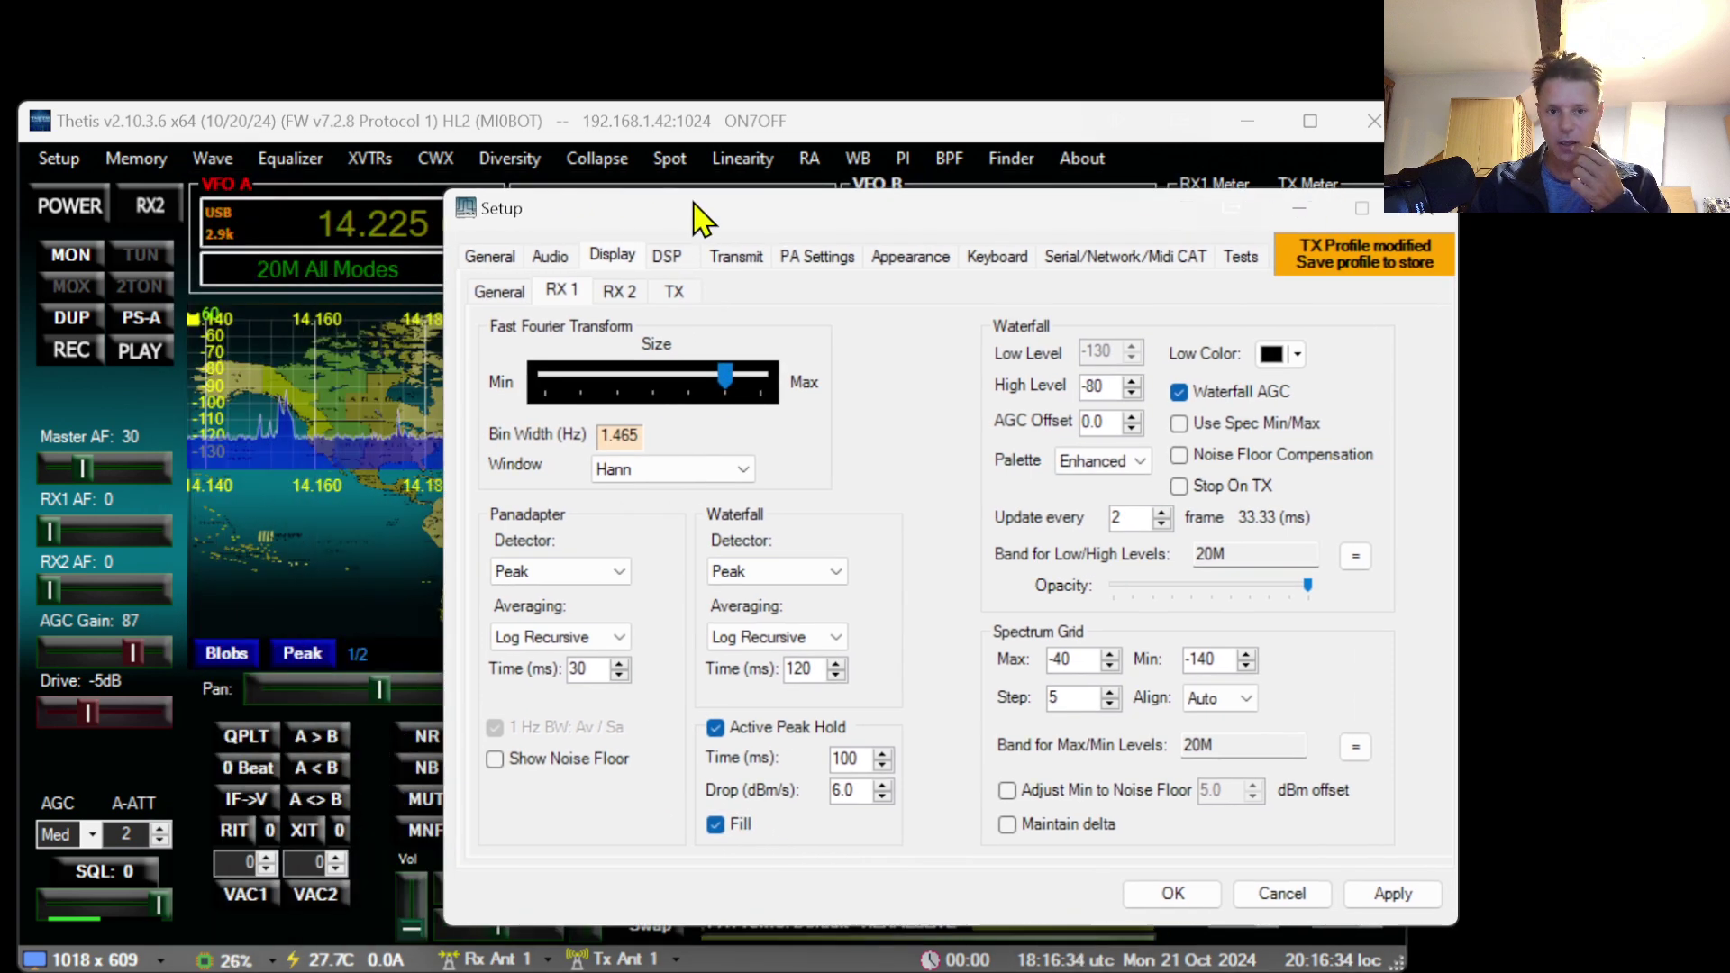
{"action": "left_click", "coordinate": [73, 208]}
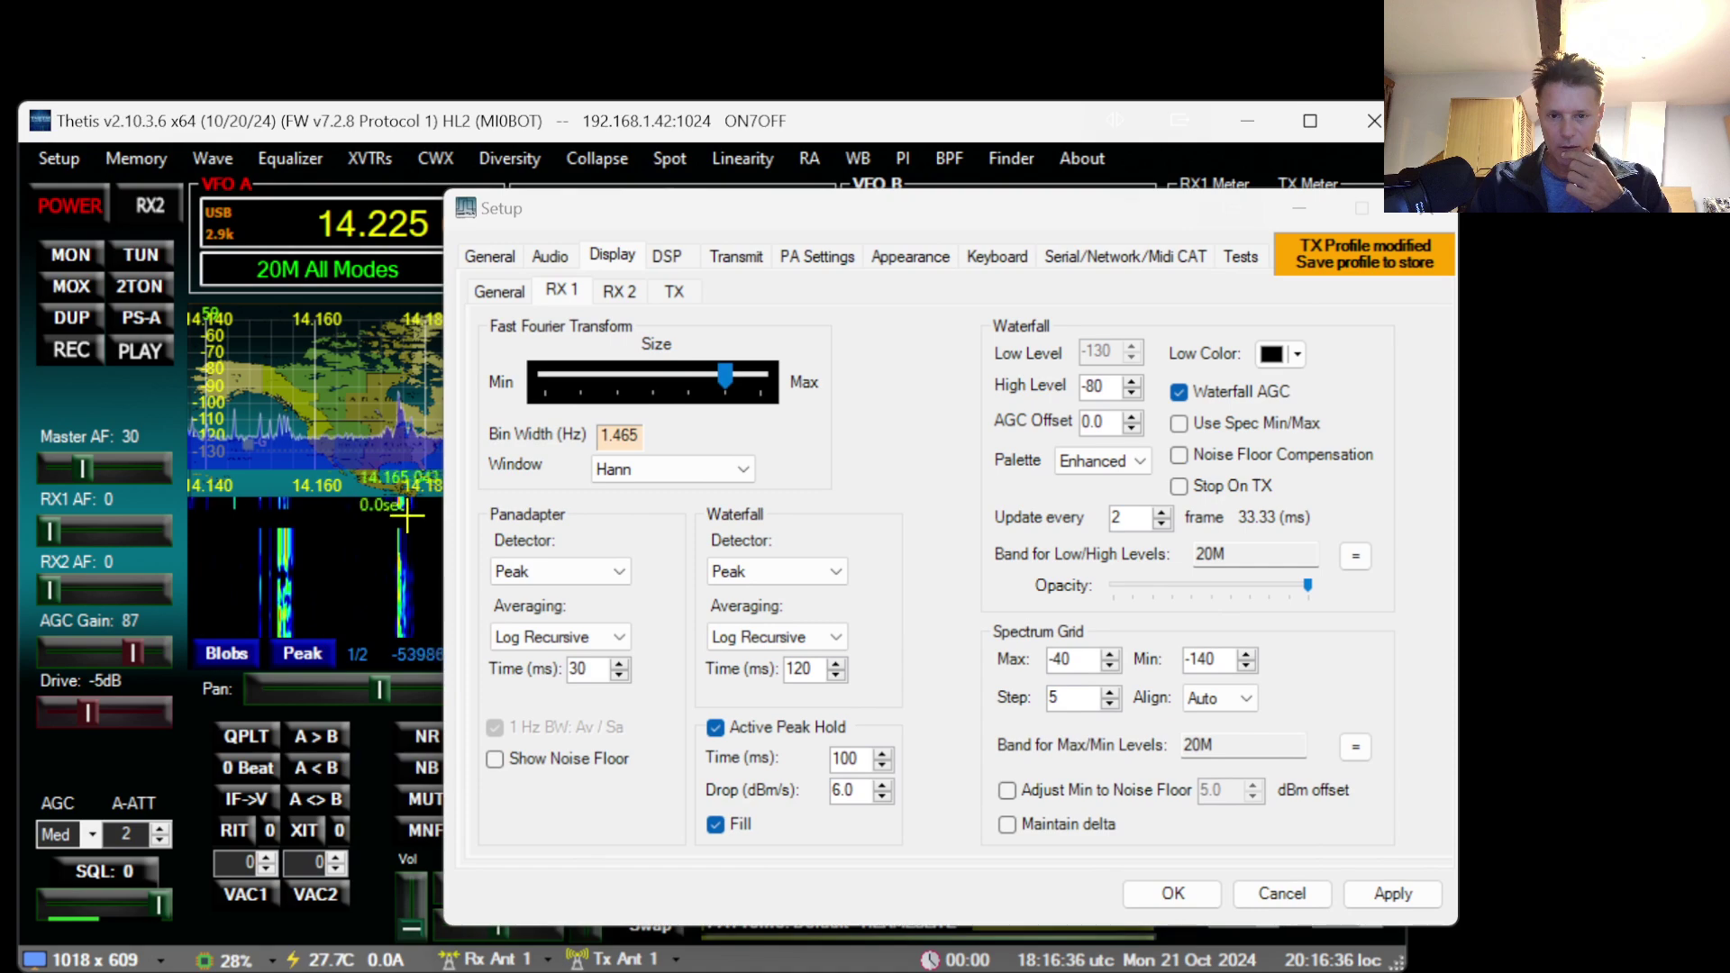
{"action": "left_click", "coordinate": [717, 826]}
{"action": "left_click", "coordinate": [729, 826]}
{"action": "left_click_drag", "start_coordinate": [753, 212], "coordinate": [1114, 200]}
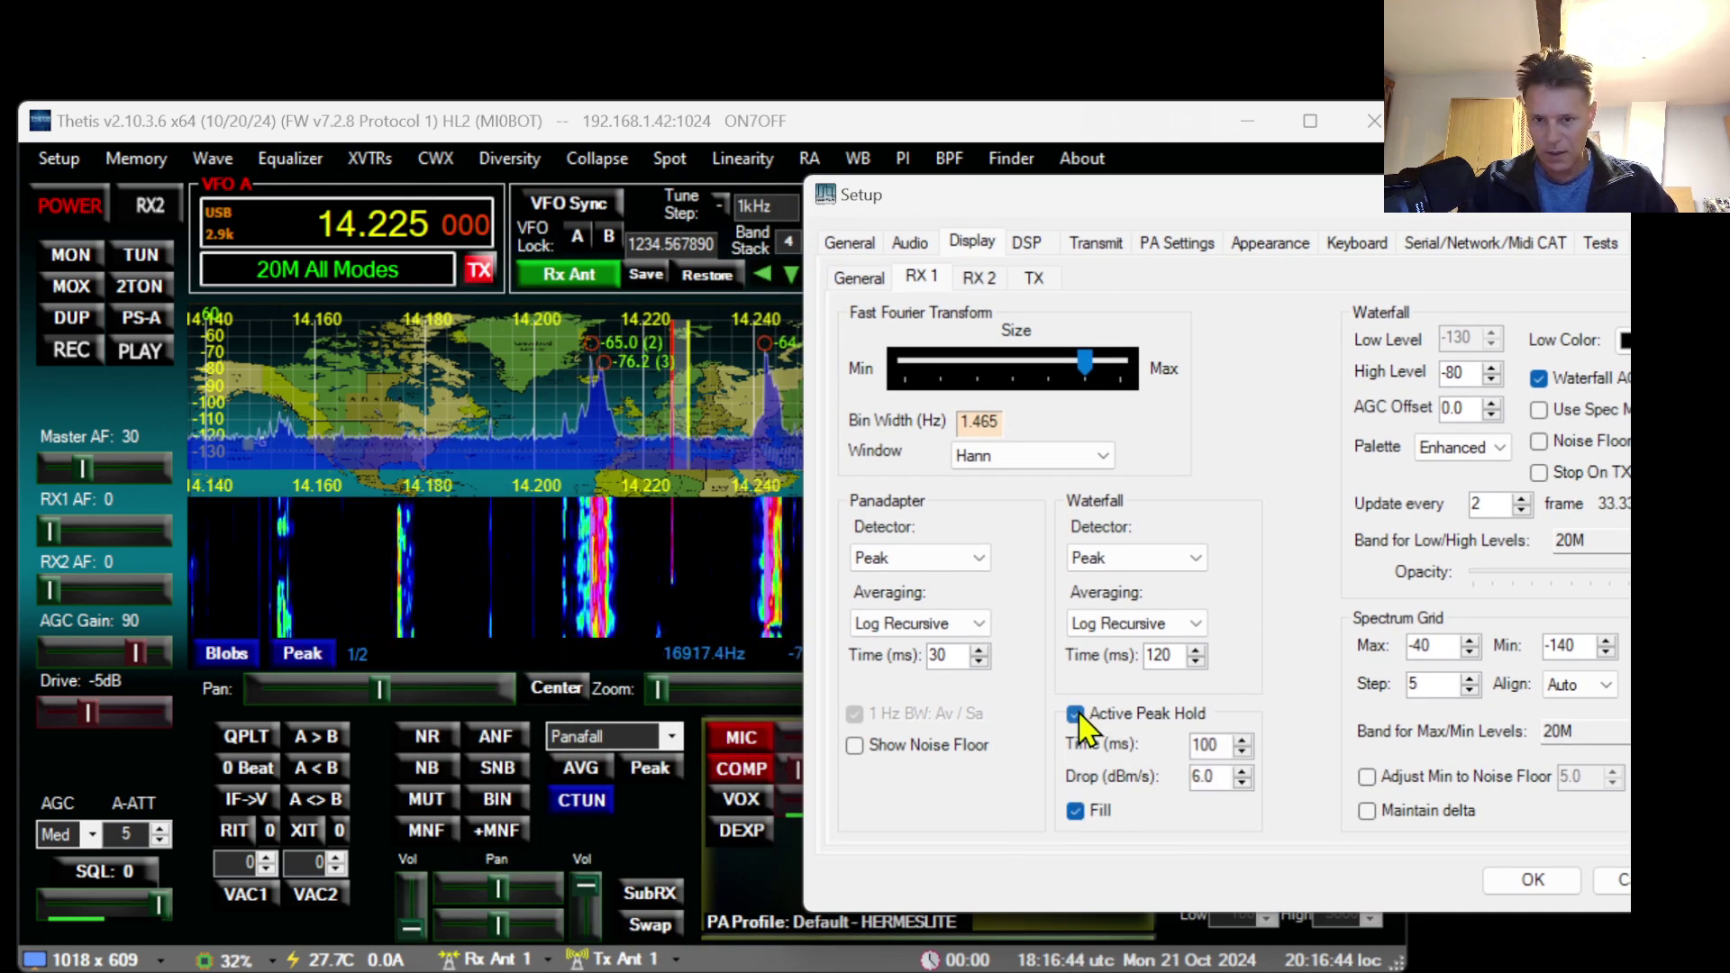
For RX 1, enable Show Noise Floor, Noise Floor Compensation and Adjust Min to Noise Floor, set the waterfall high level to -95, and apply.
{"action": "left_click", "coordinate": [855, 746]}
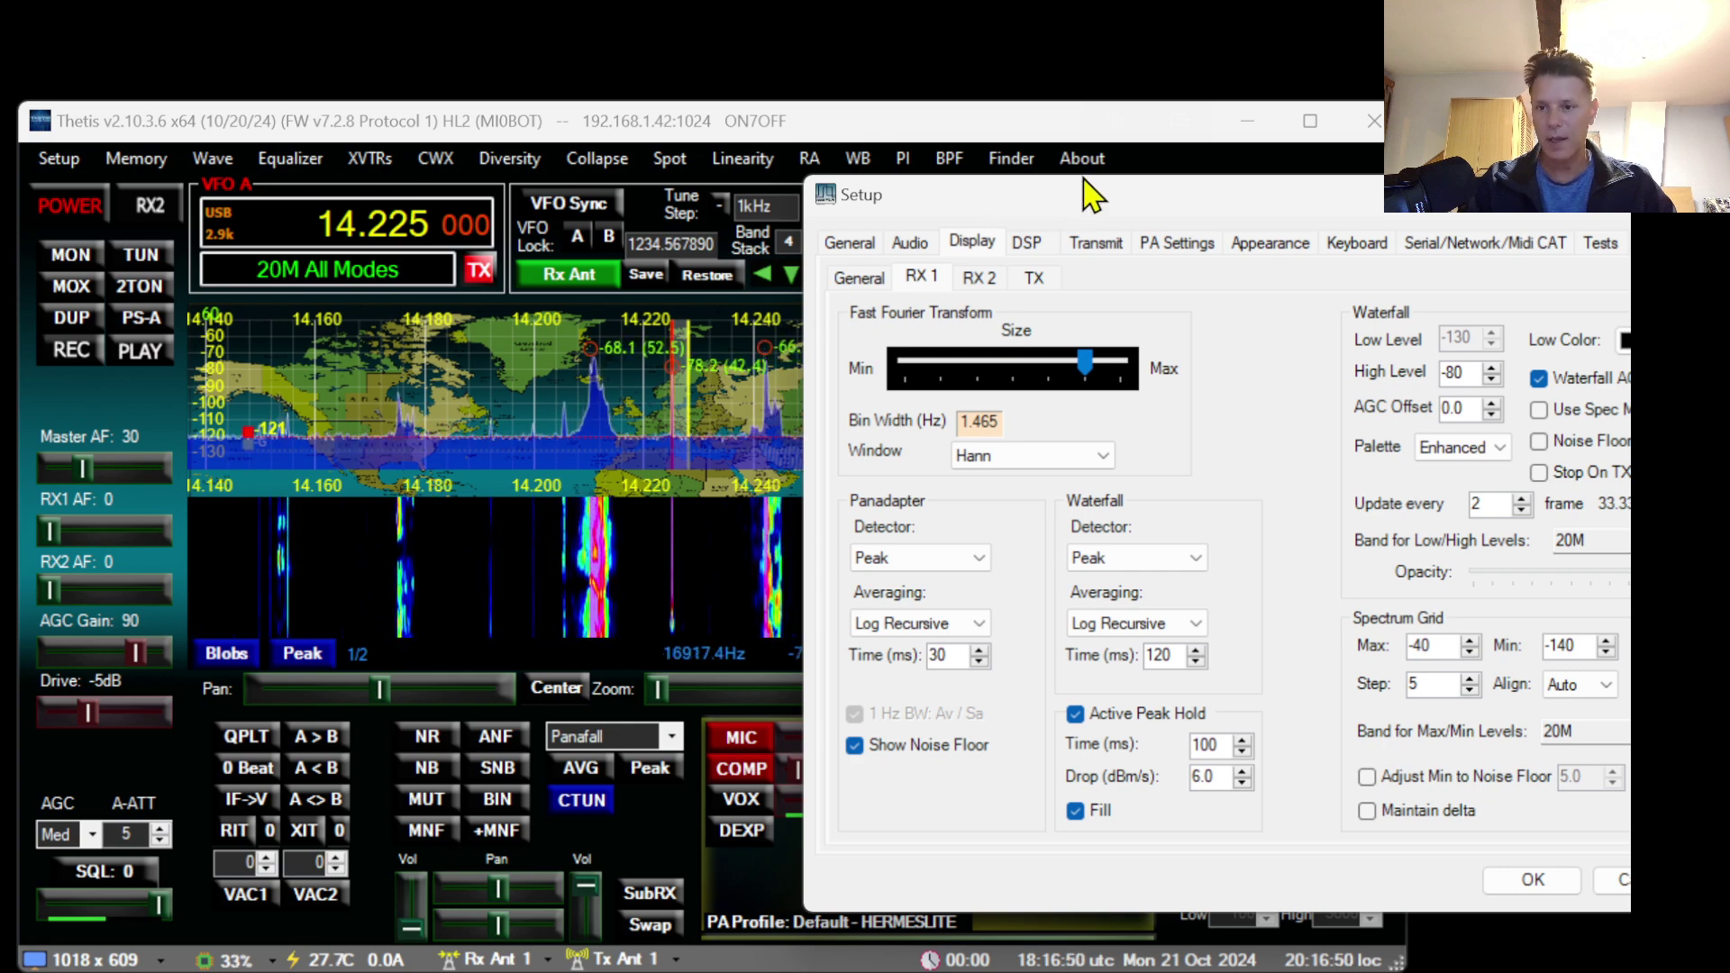
{"action": "left_click_drag", "start_coordinate": [1090, 197], "coordinate": [429, 180]}
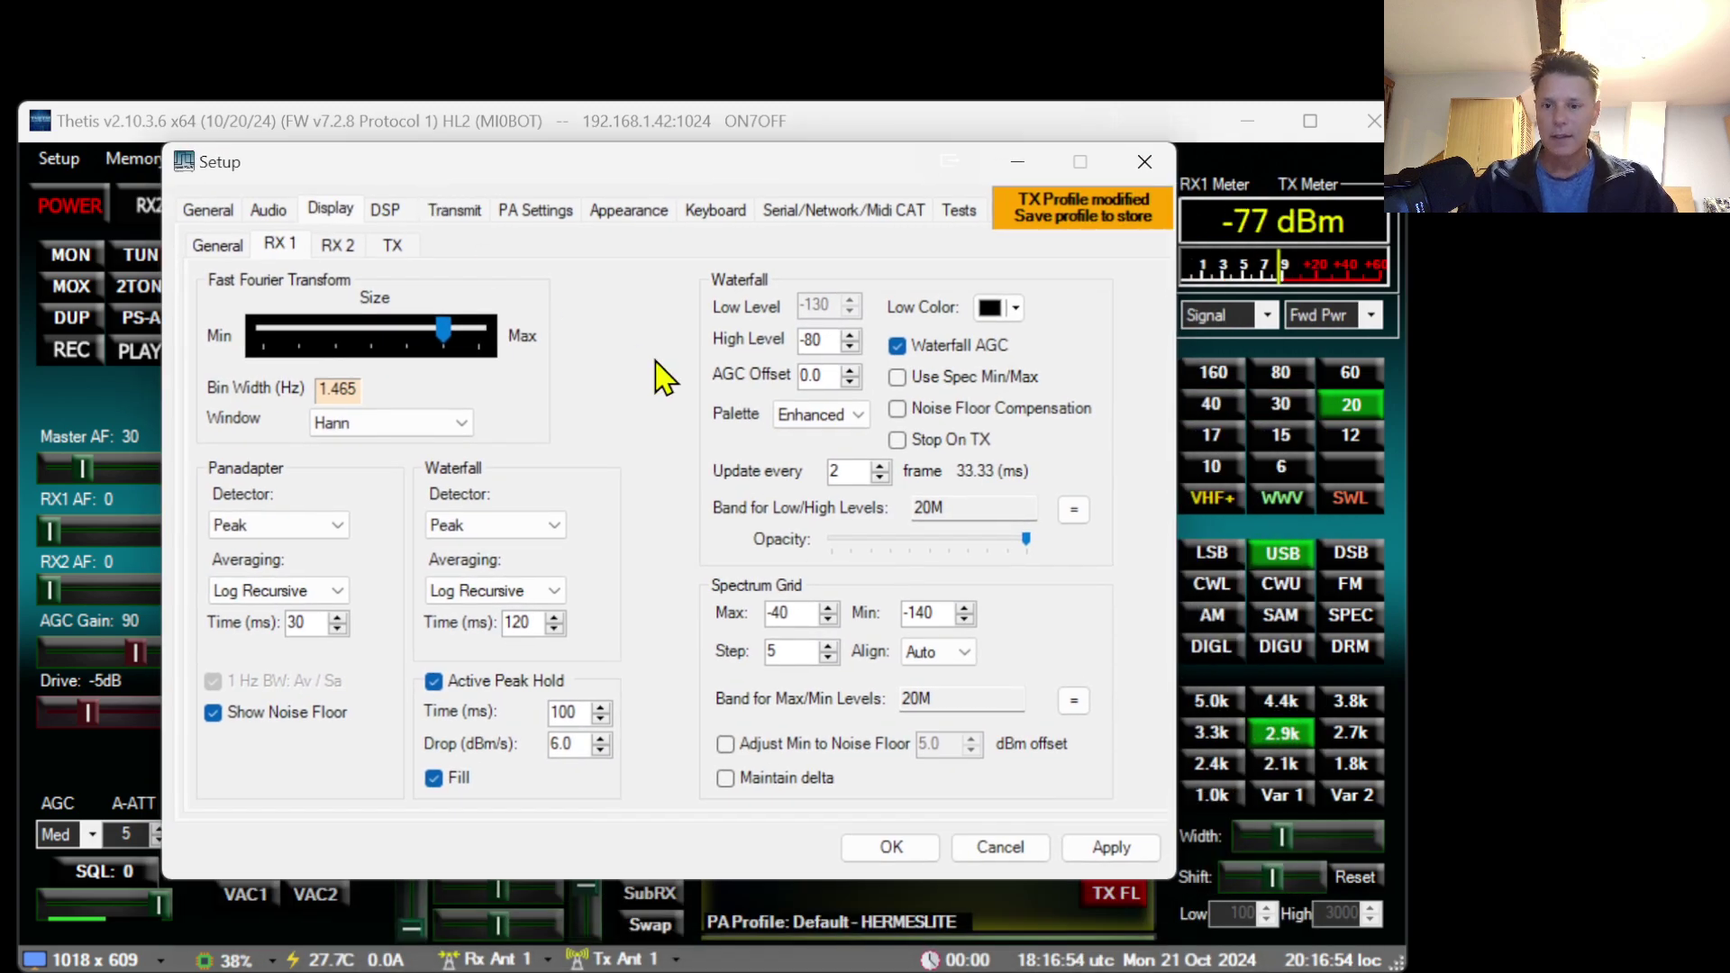
{"action": "left_click", "coordinate": [898, 410]}
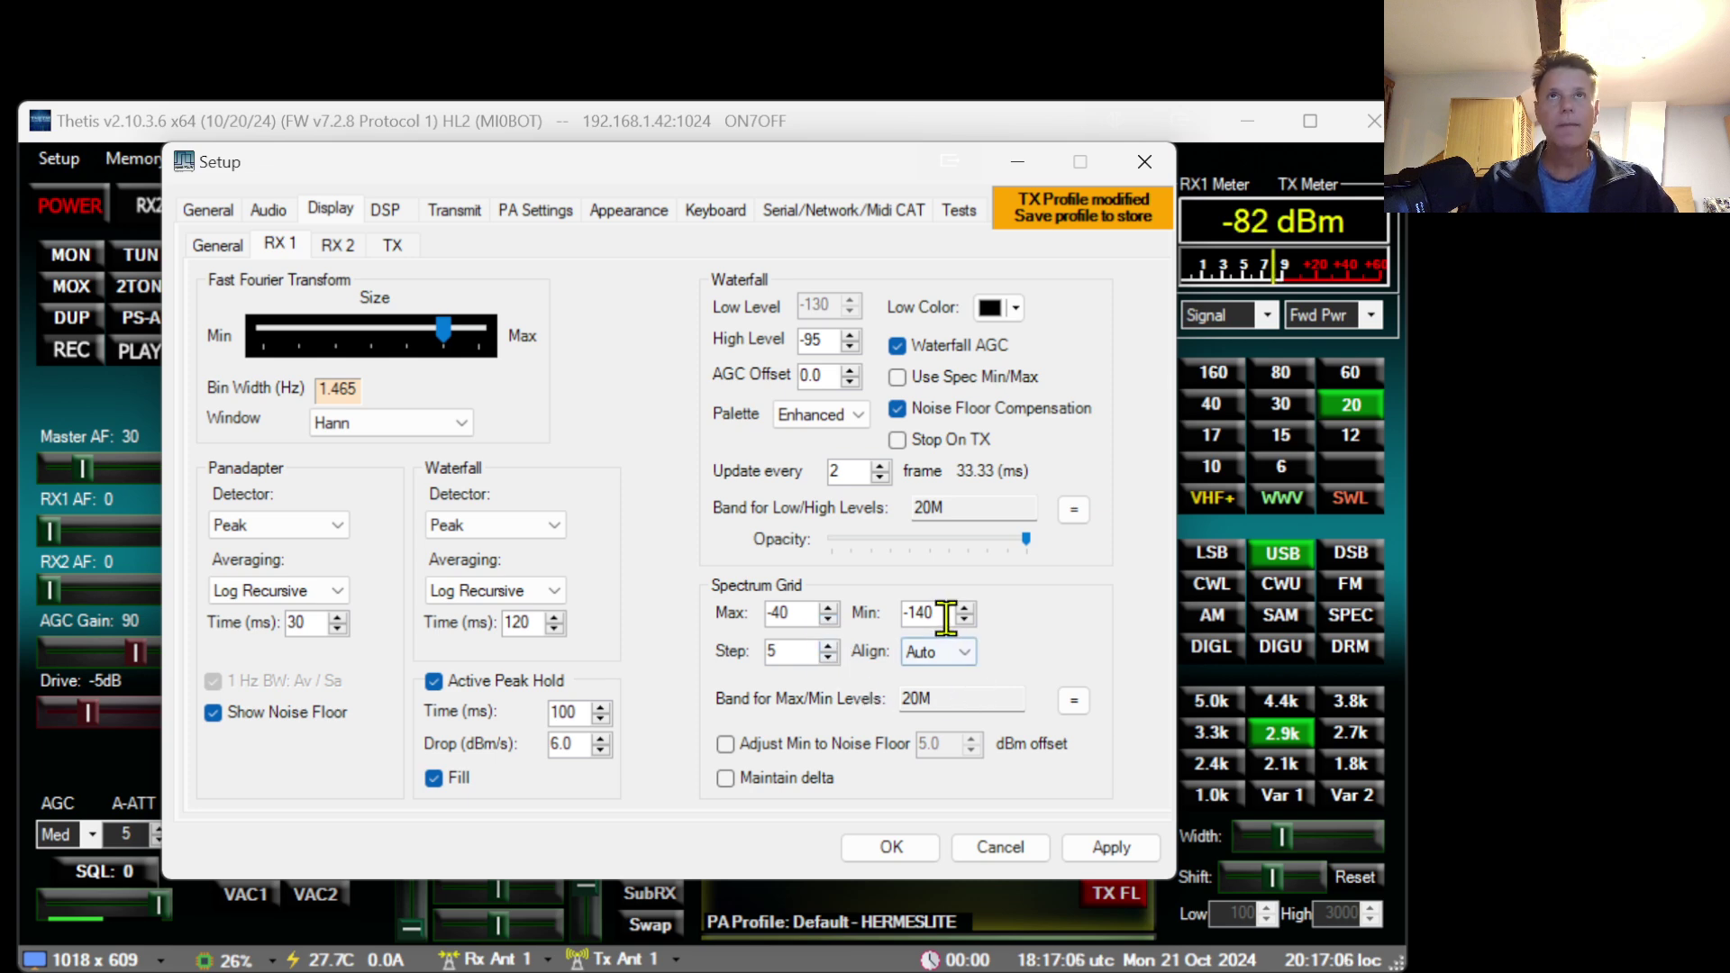
{"action": "left_click", "coordinate": [725, 744]}
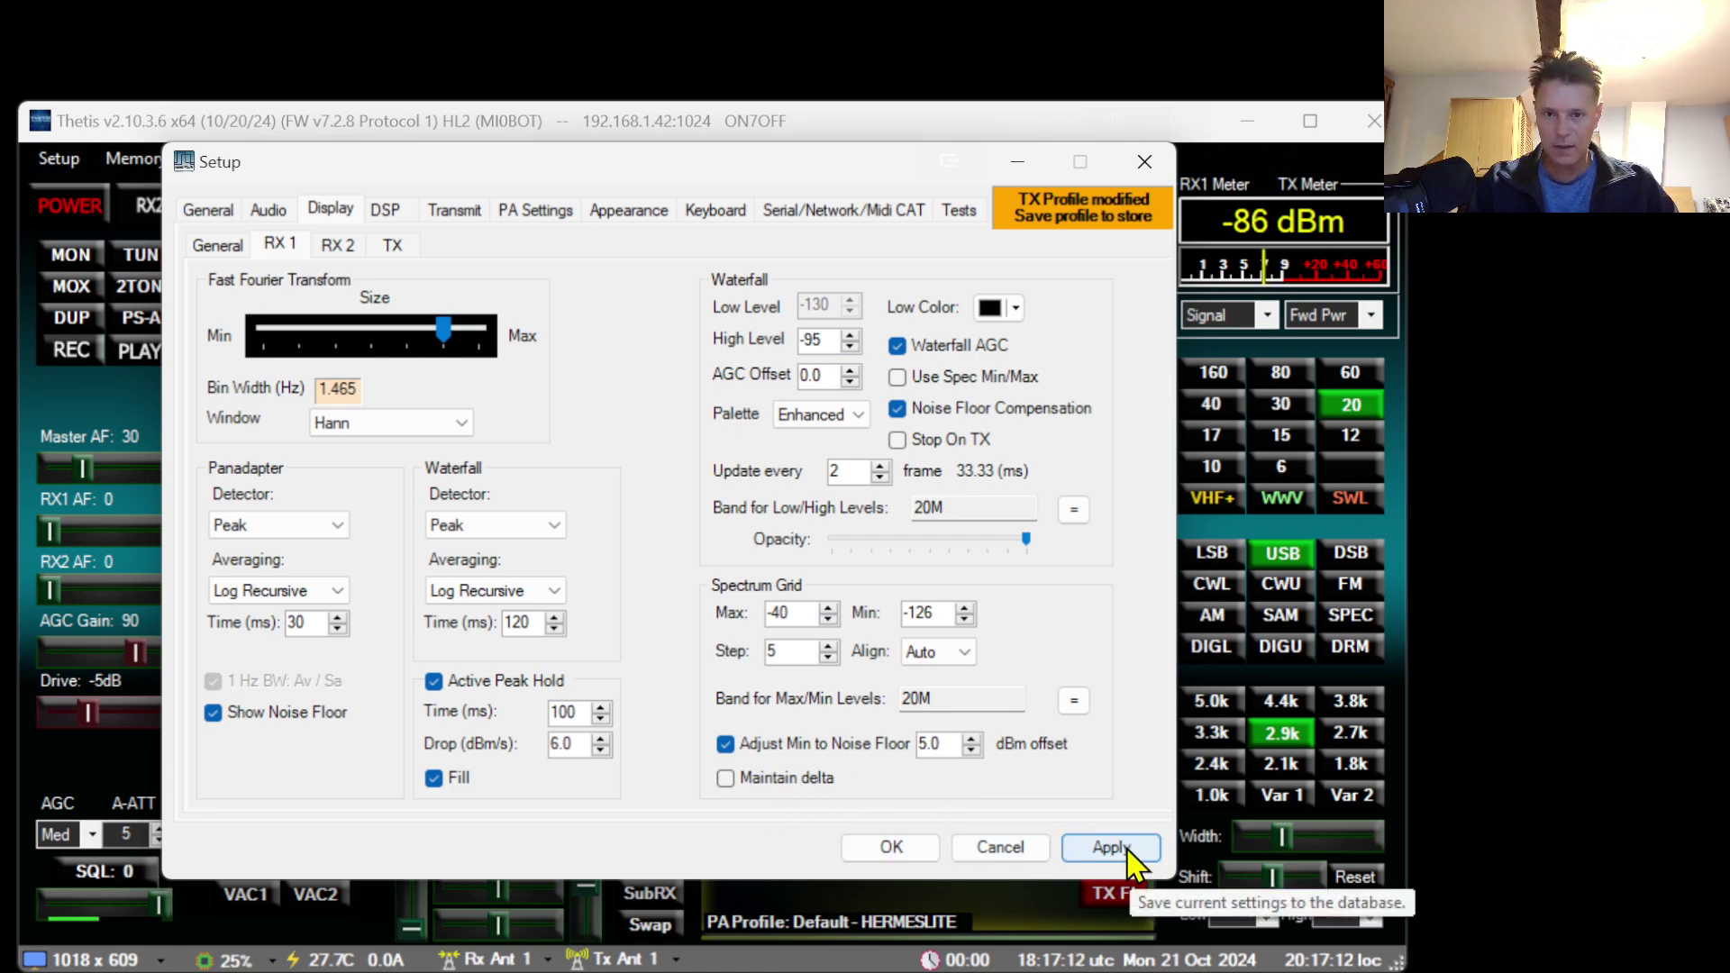
{"action": "left_click", "coordinate": [397, 248]}
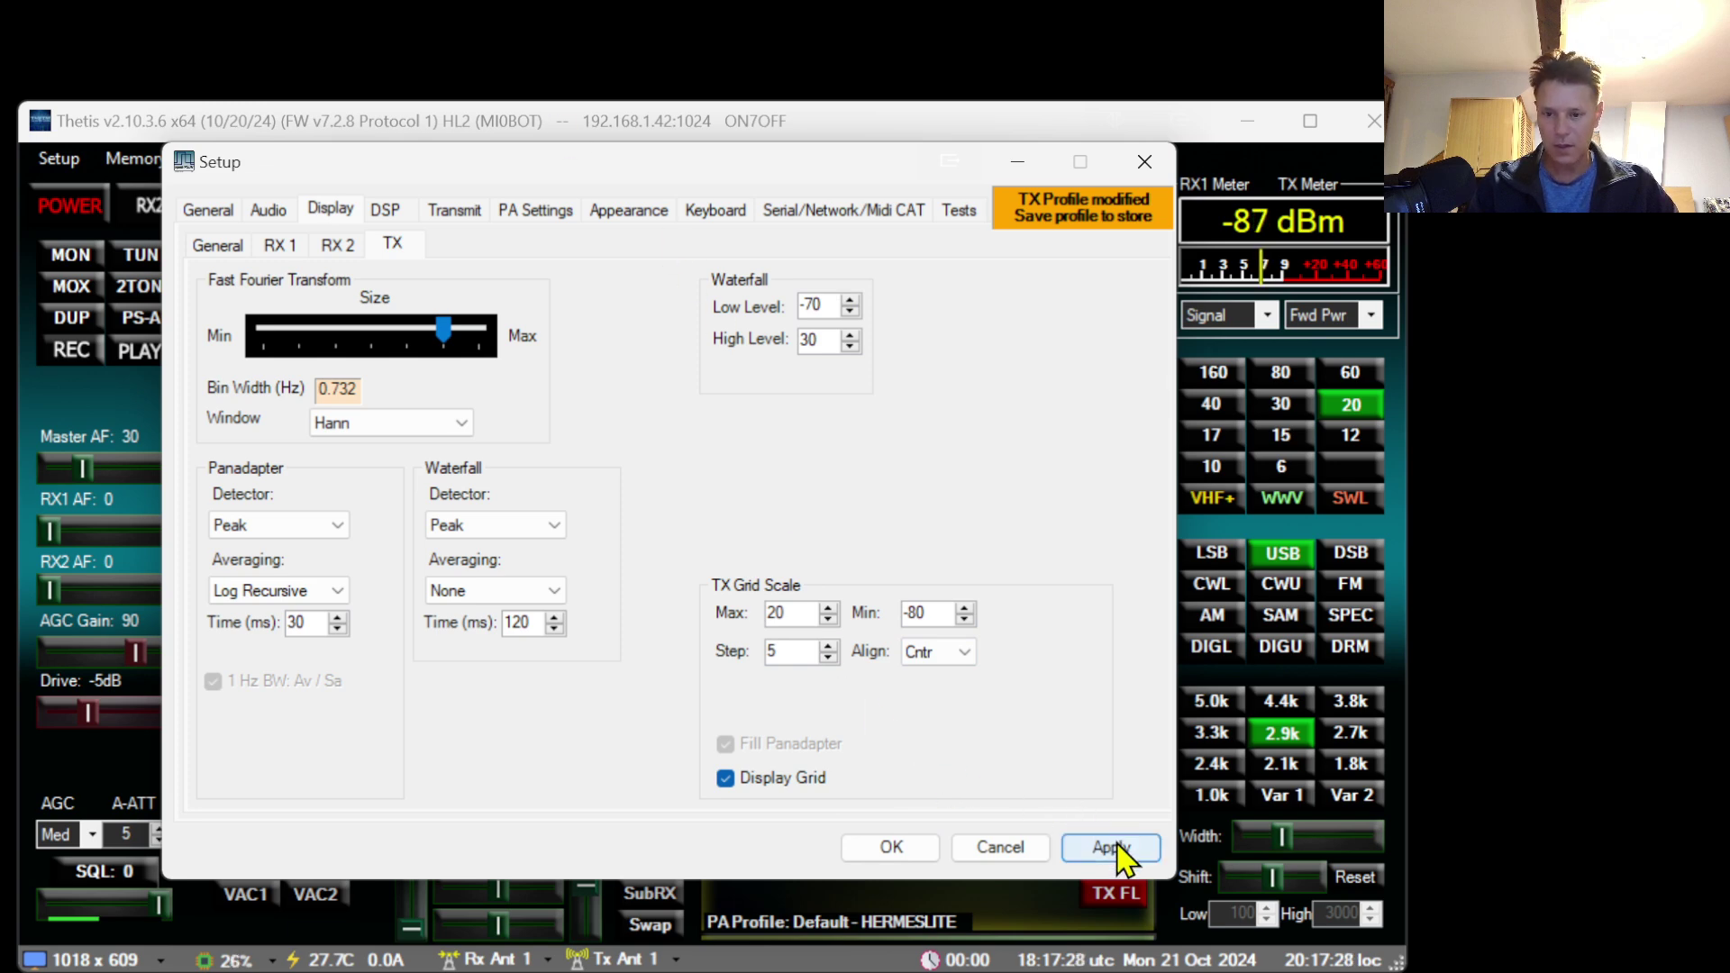
In the DSP options, set the SSB/AM buffer size to 128 for both RX and TX.
{"action": "left_click", "coordinate": [397, 222]}
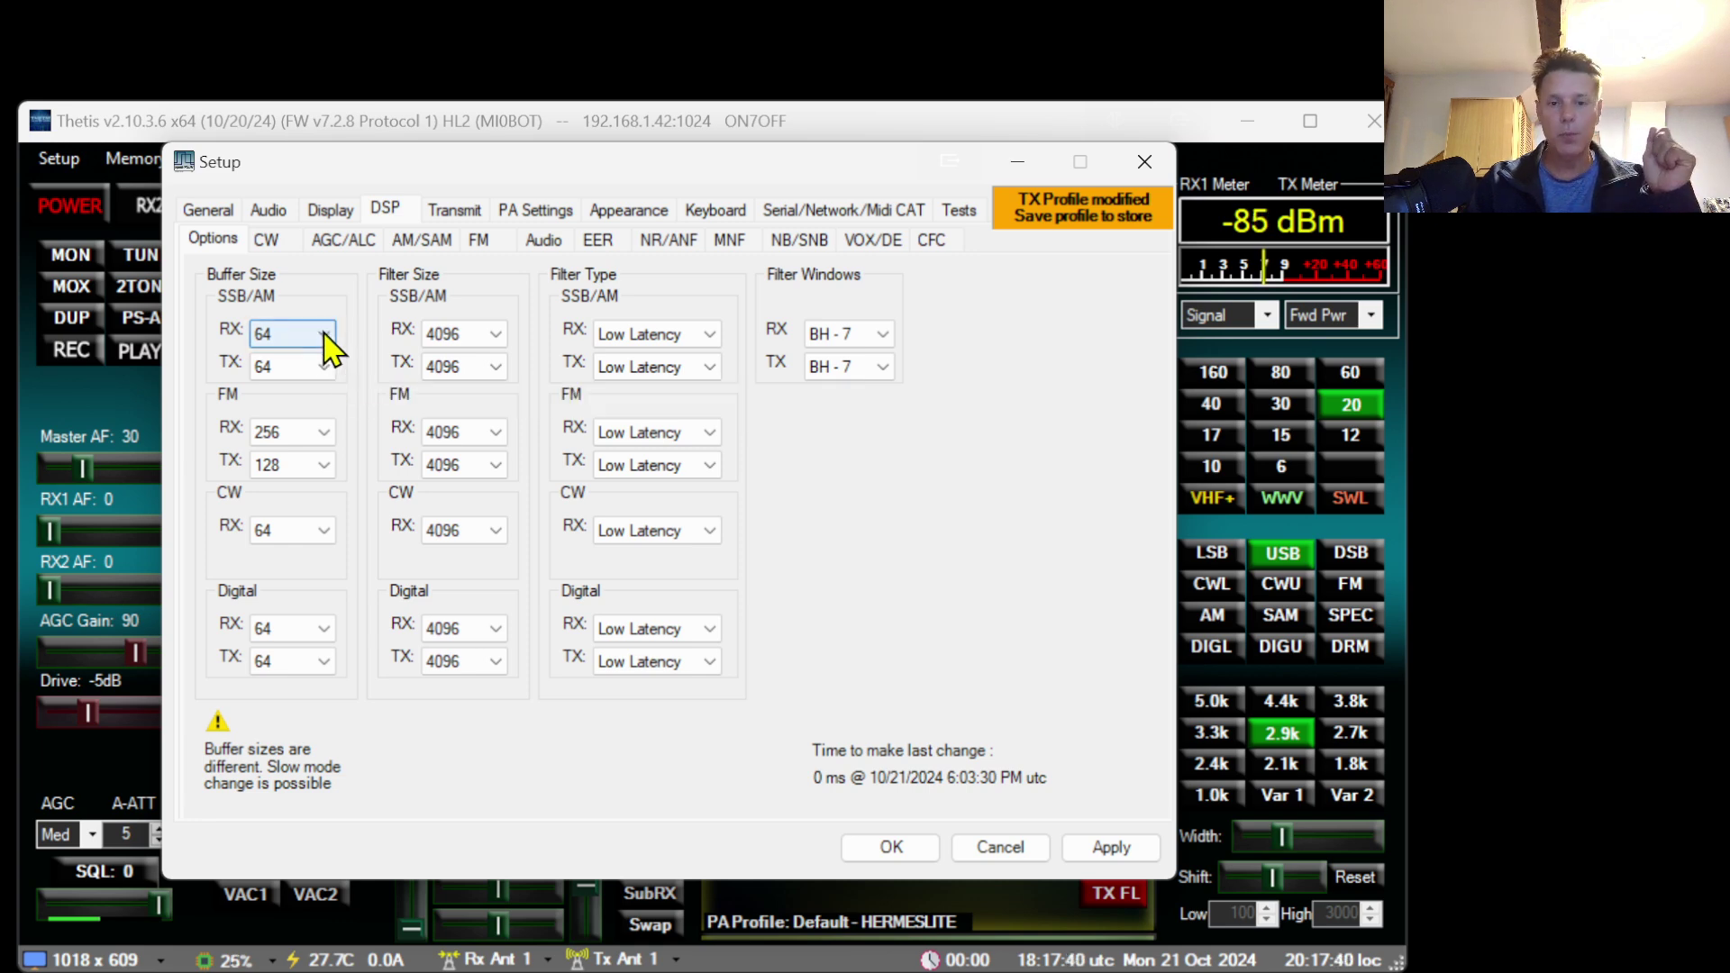
{"action": "left_click", "coordinate": [324, 335]}
{"action": "left_click", "coordinate": [306, 371]}
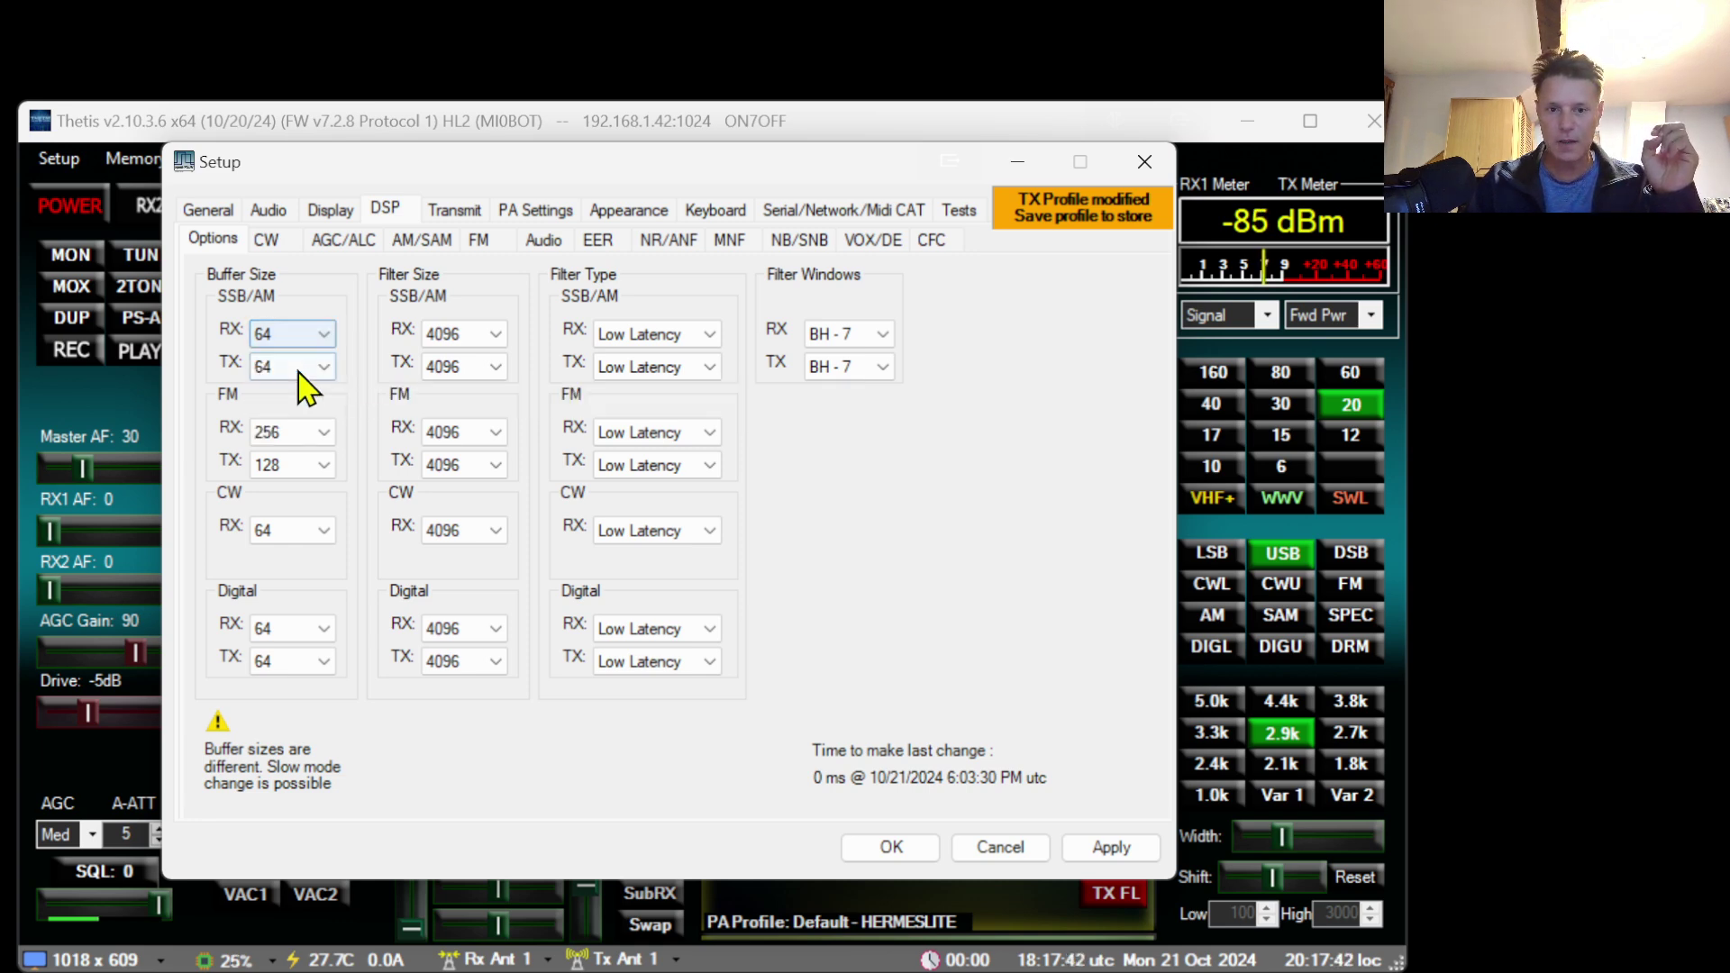
{"action": "left_click", "coordinate": [288, 335]}
{"action": "left_click", "coordinate": [284, 375]}
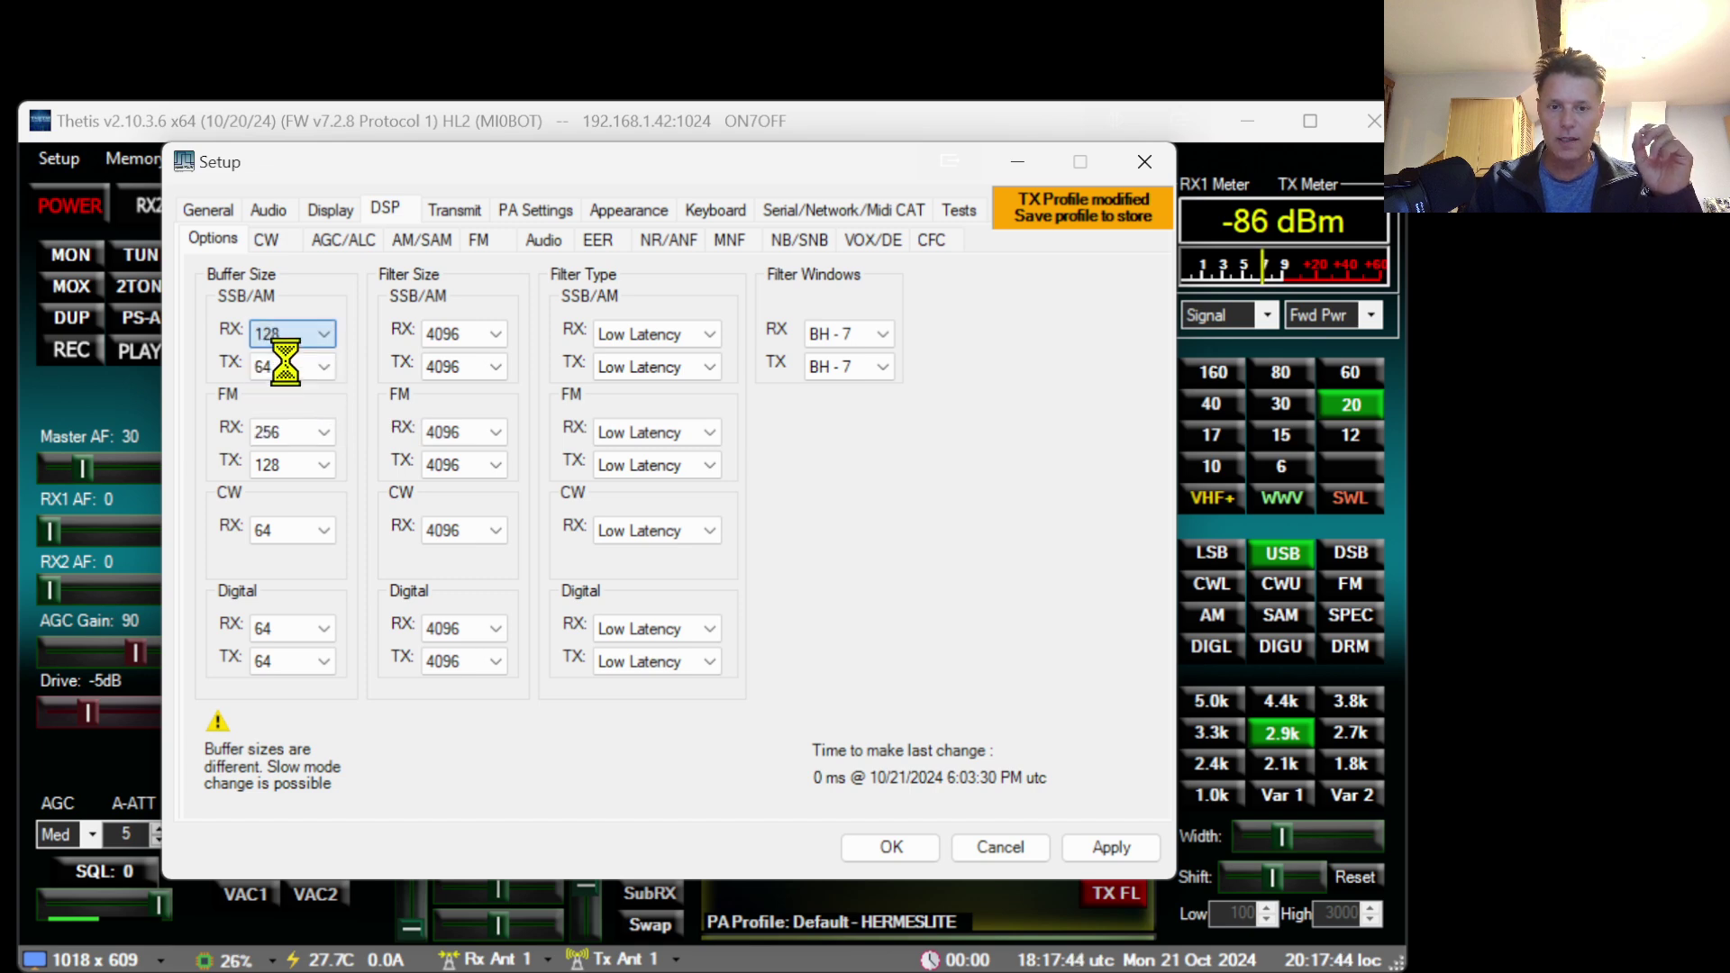
{"action": "left_click", "coordinate": [286, 366]}
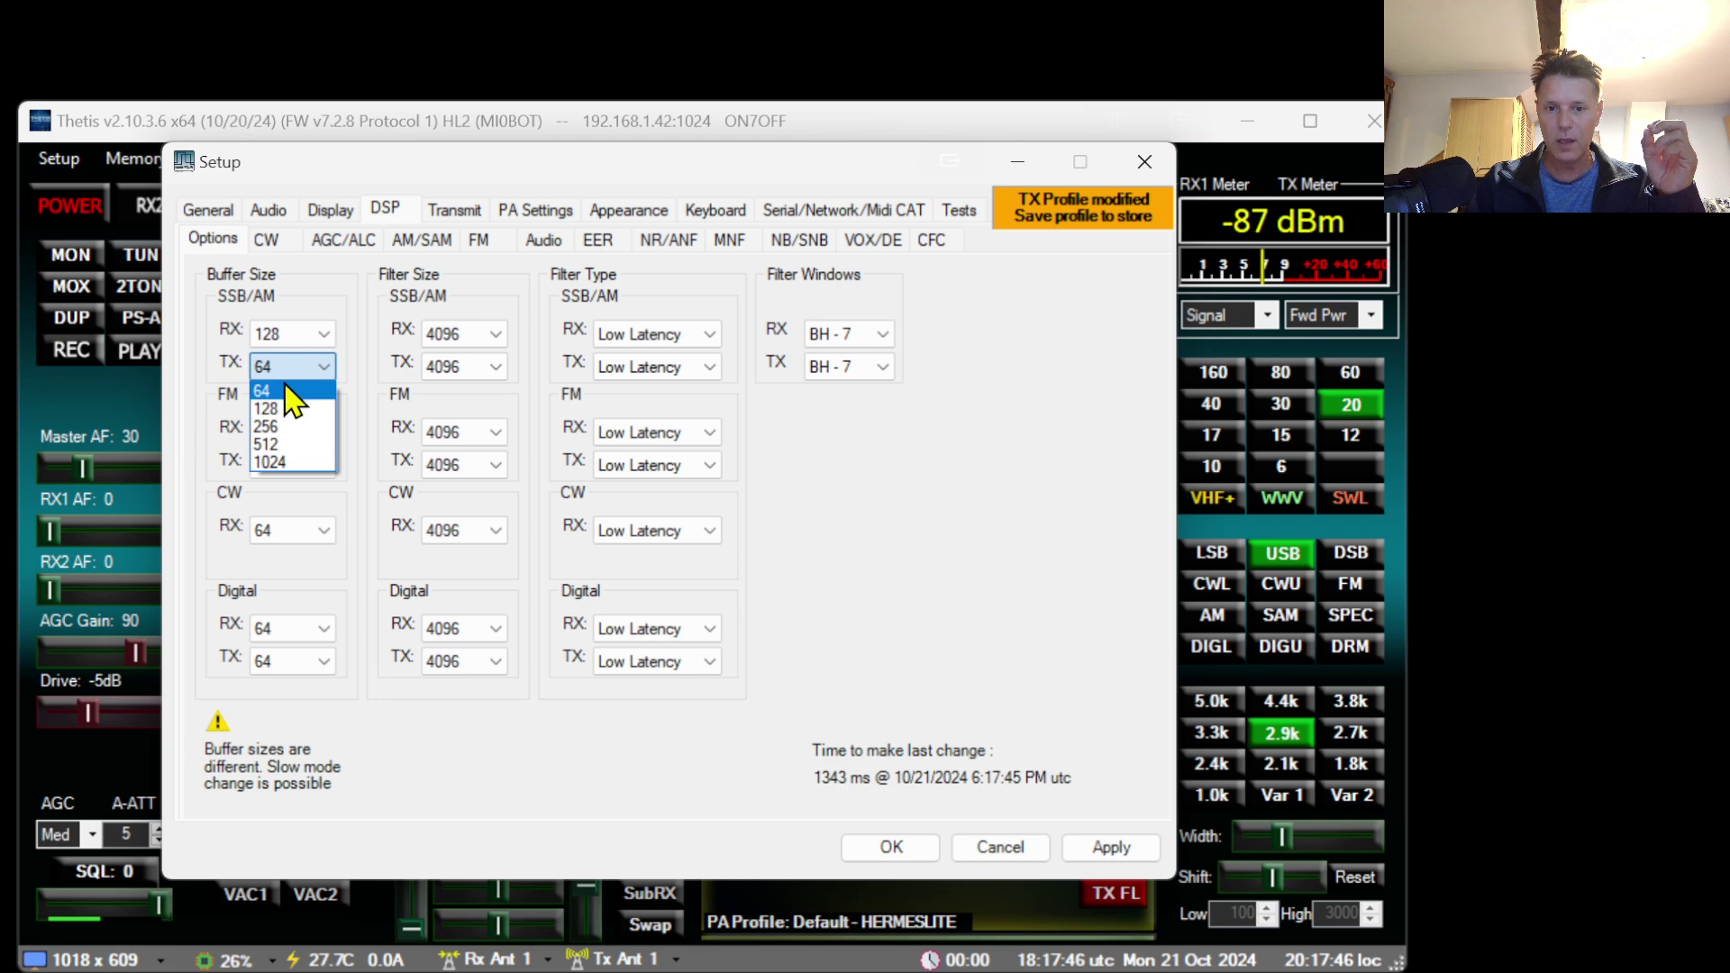
{"action": "left_click", "coordinate": [287, 409]}
{"action": "scroll", "coordinate": [321, 428], "scroll_direction": "down", "scroll_amount": 2}
{"action": "scroll", "coordinate": [321, 458], "scroll_direction": "down", "scroll_amount": 1}
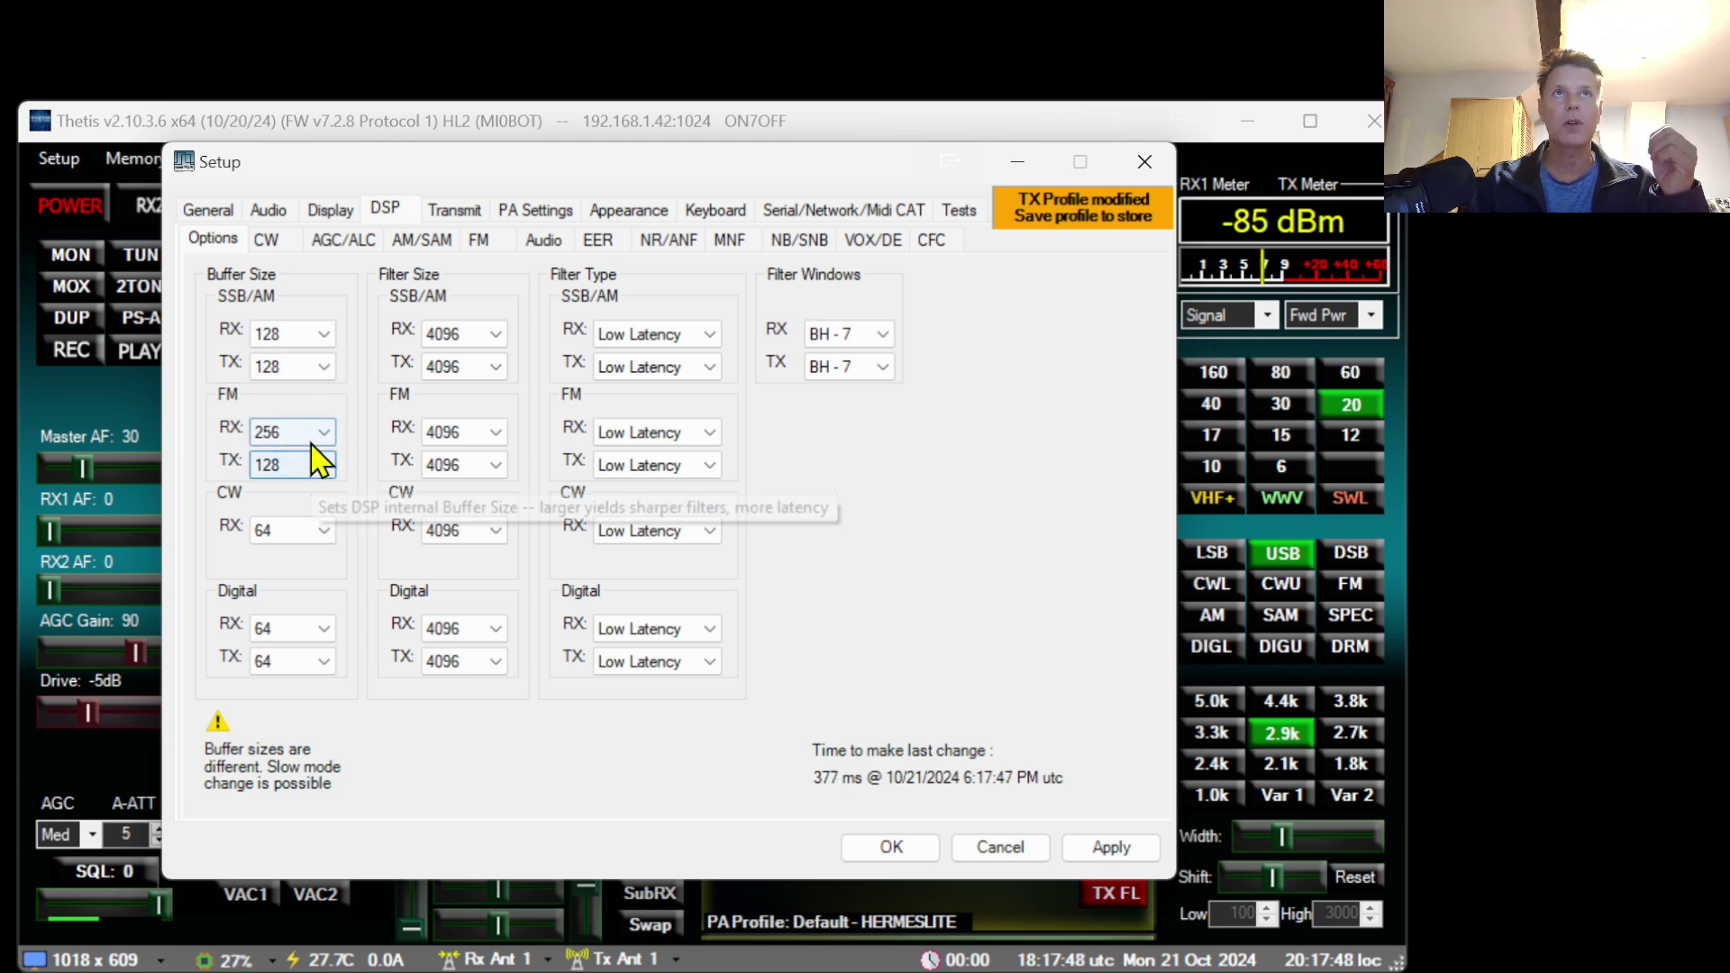
{"action": "left_click", "coordinate": [314, 462]}
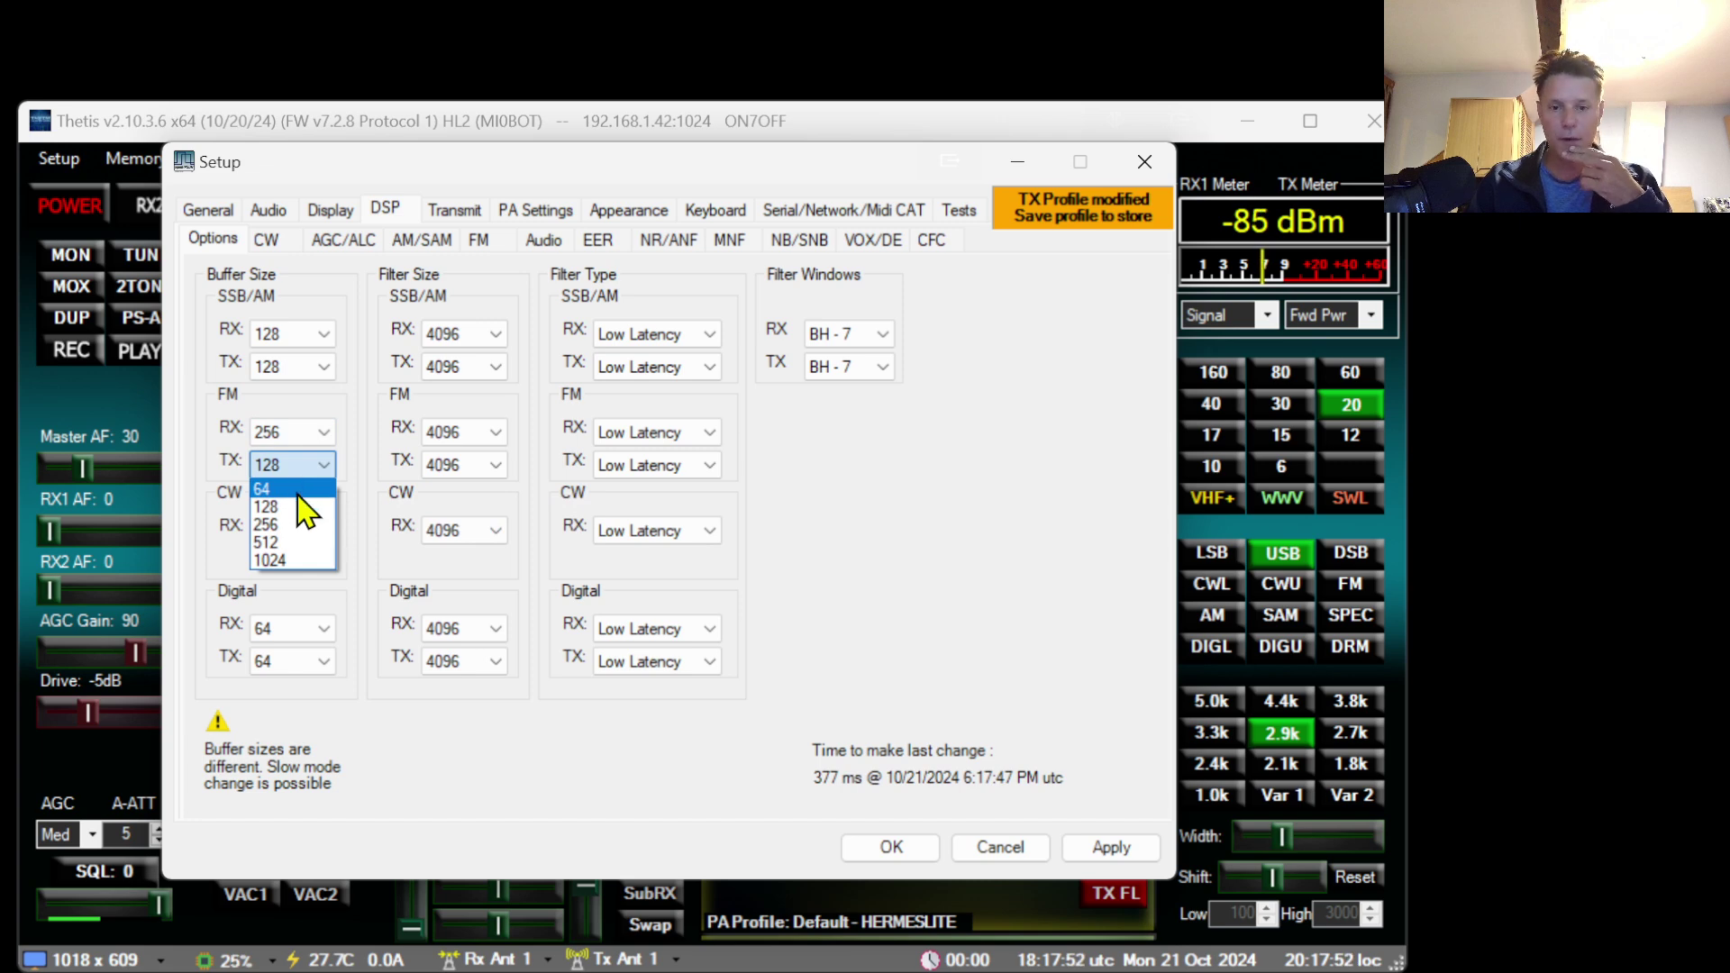
{"action": "left_click", "coordinate": [301, 465]}
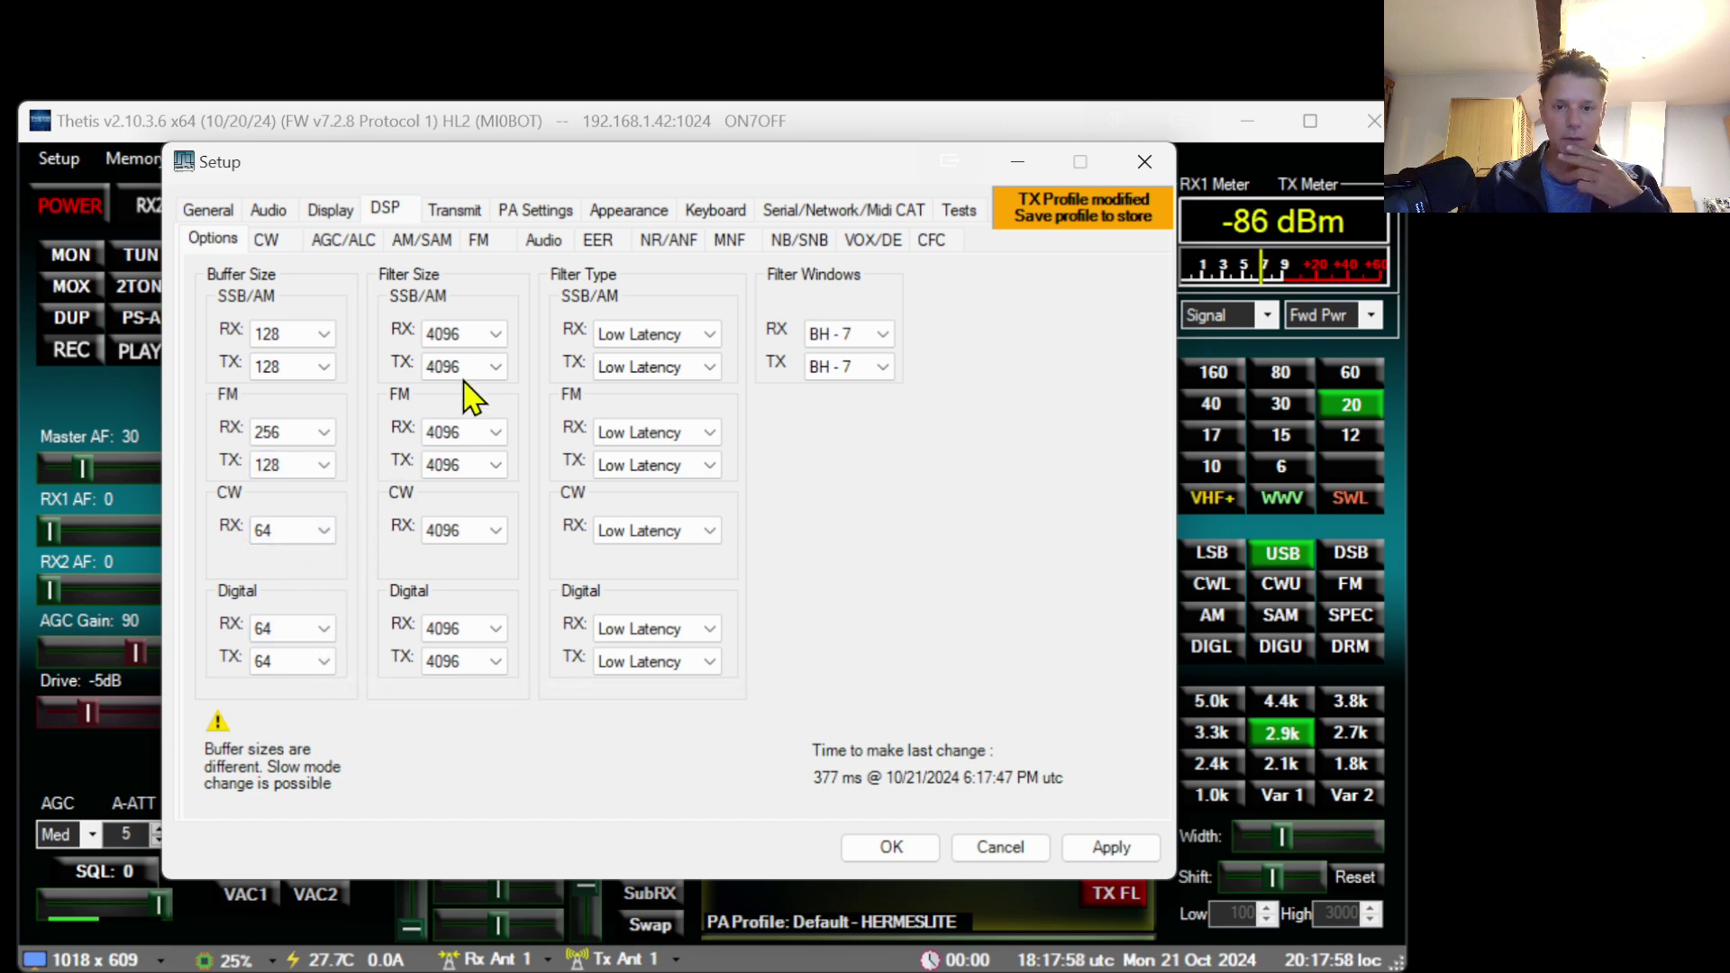
Set the SSB/AM filter sizes to 1024 for RX and 8192 for TX, and both FM filter sizes to 1024.
{"action": "left_click", "coordinate": [467, 334]}
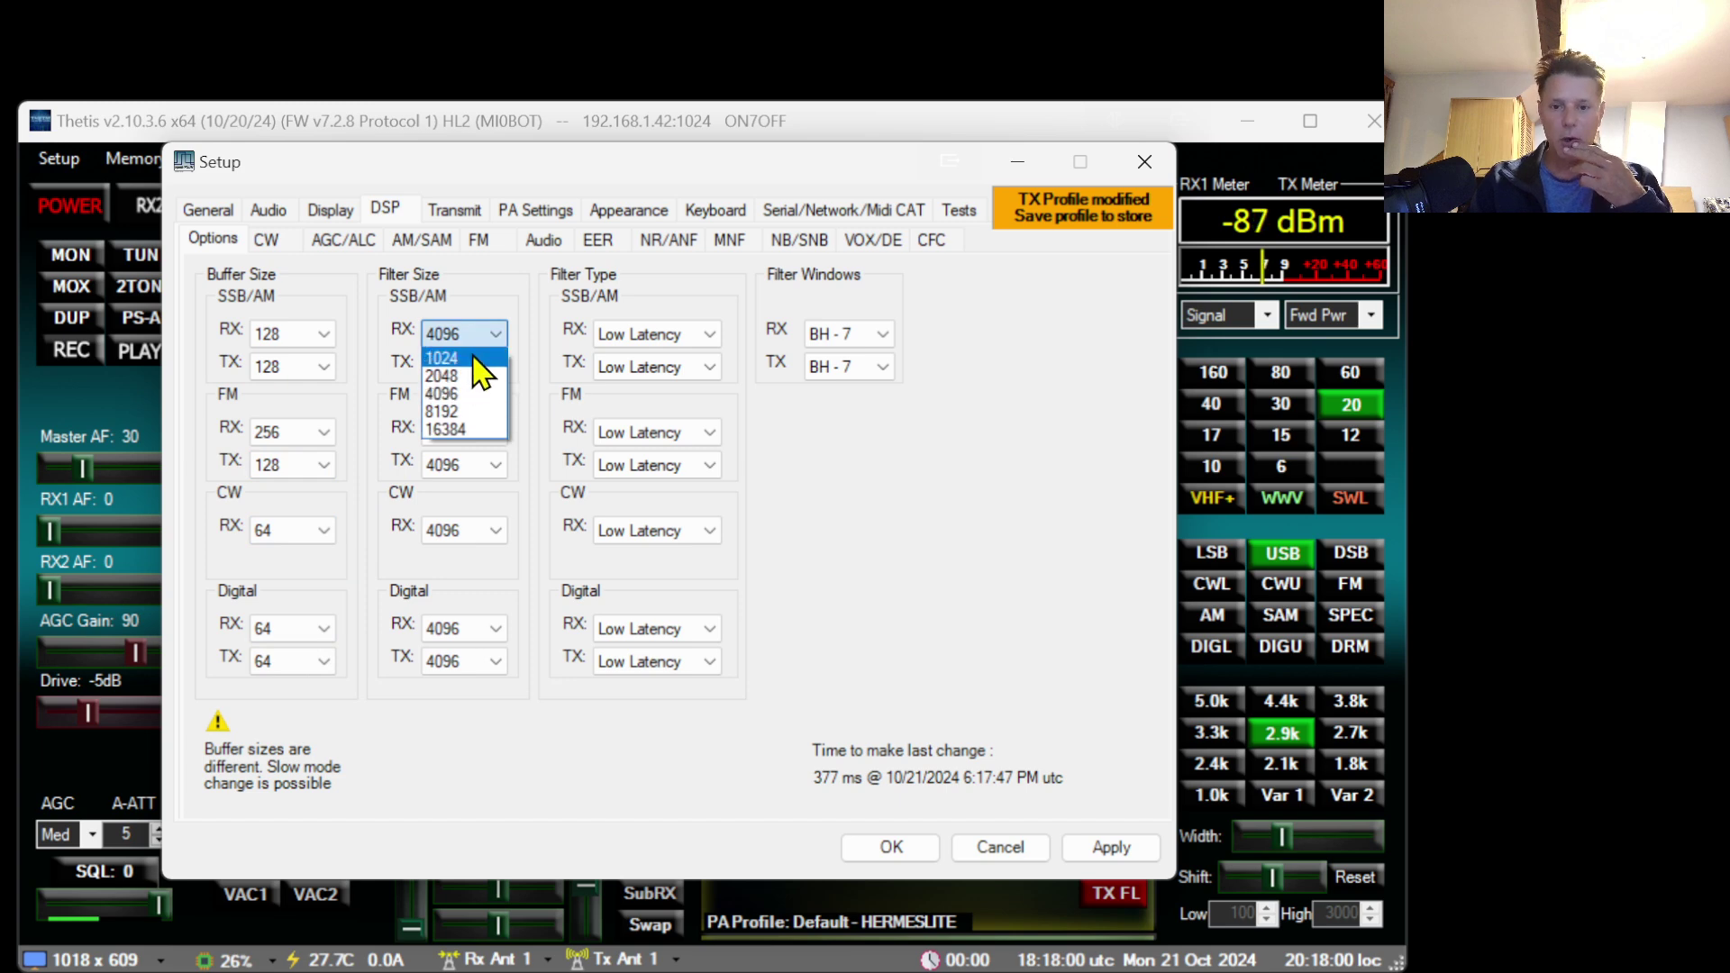
{"action": "left_click", "coordinate": [469, 359]}
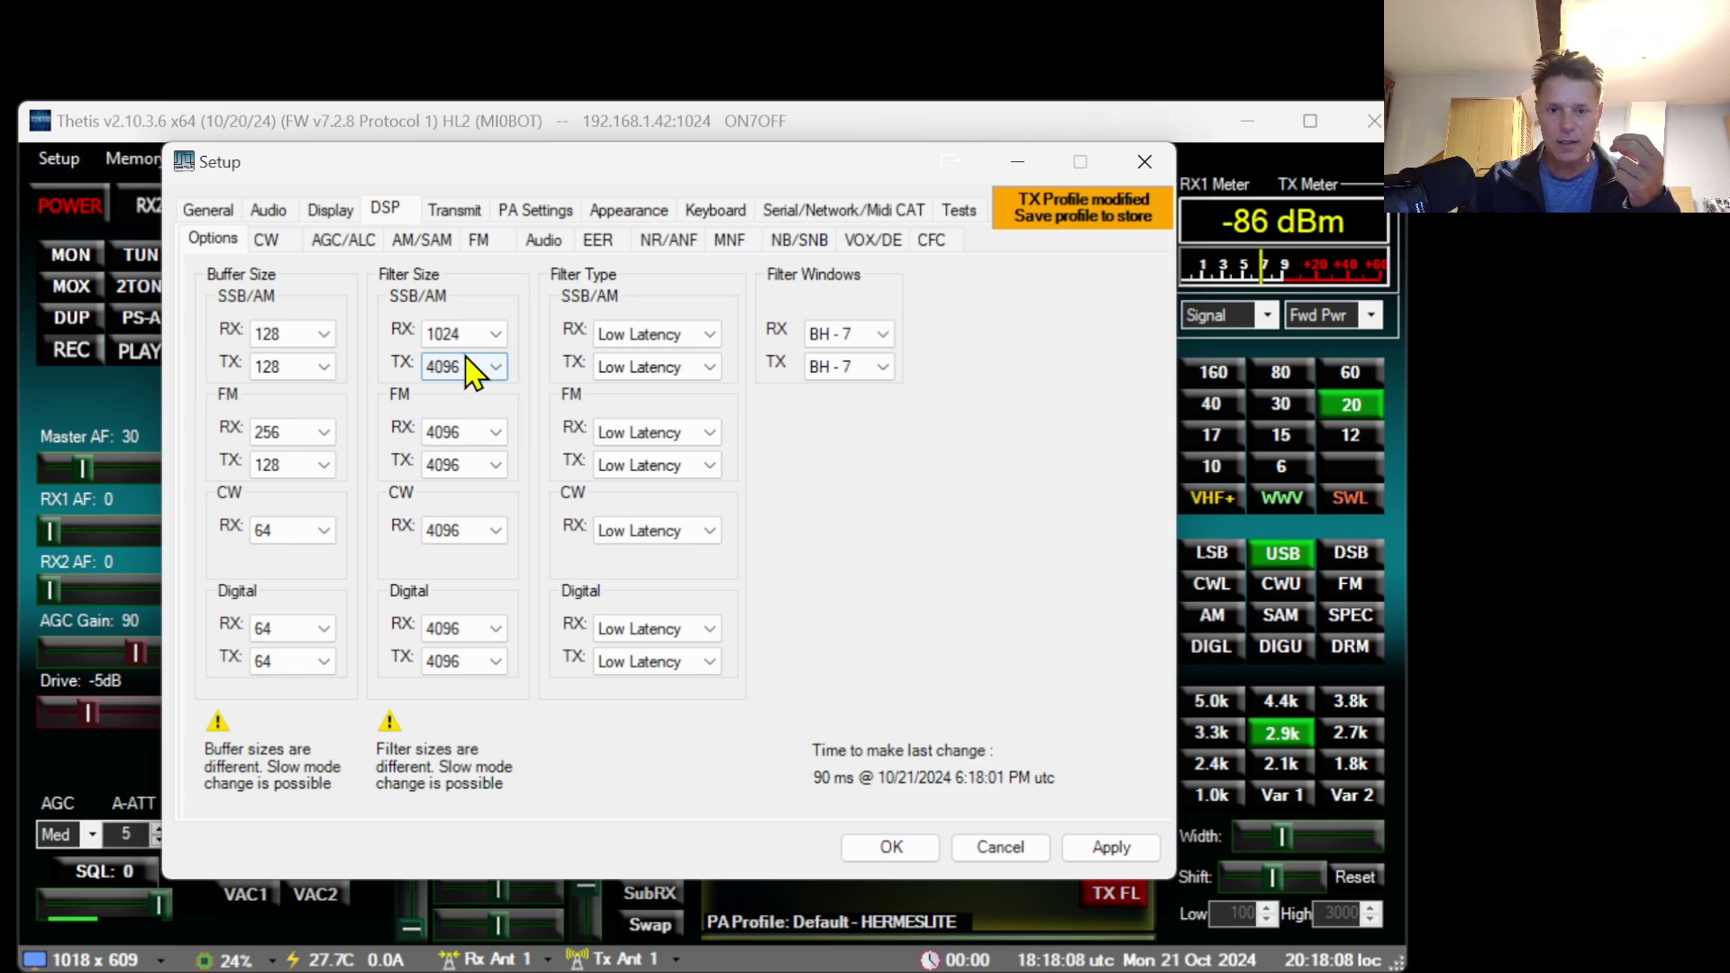
{"action": "left_click", "coordinate": [467, 368]}
{"action": "left_click", "coordinate": [465, 446]}
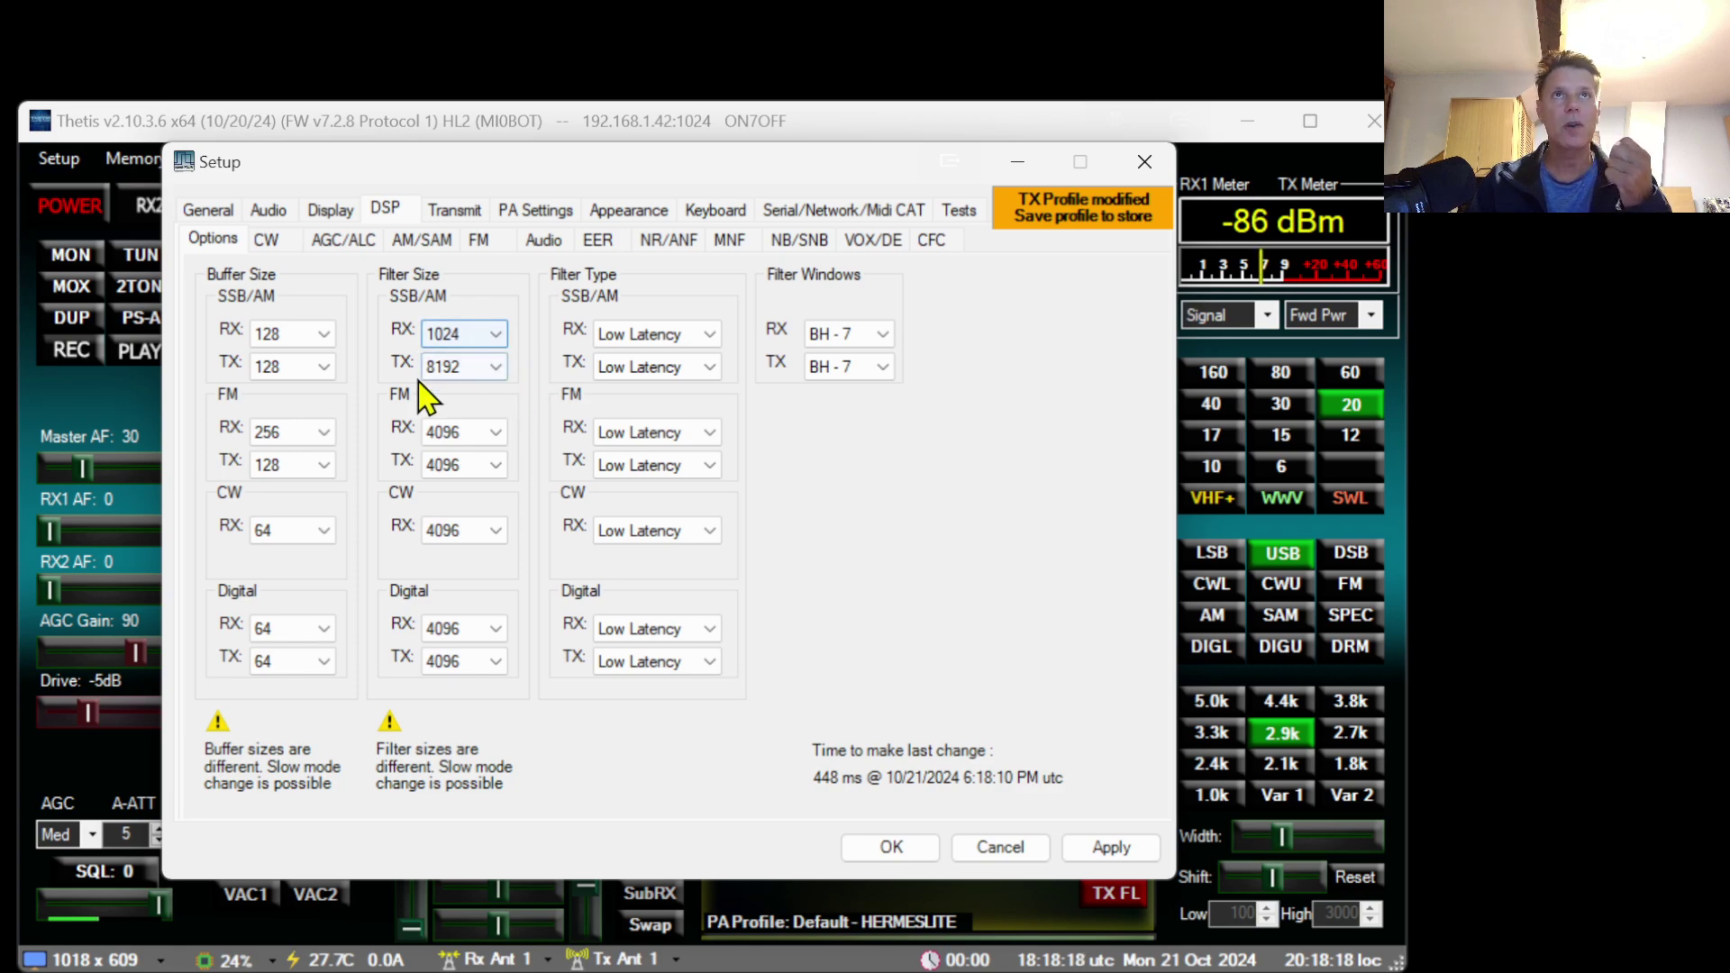
{"action": "left_click", "coordinate": [490, 435]}
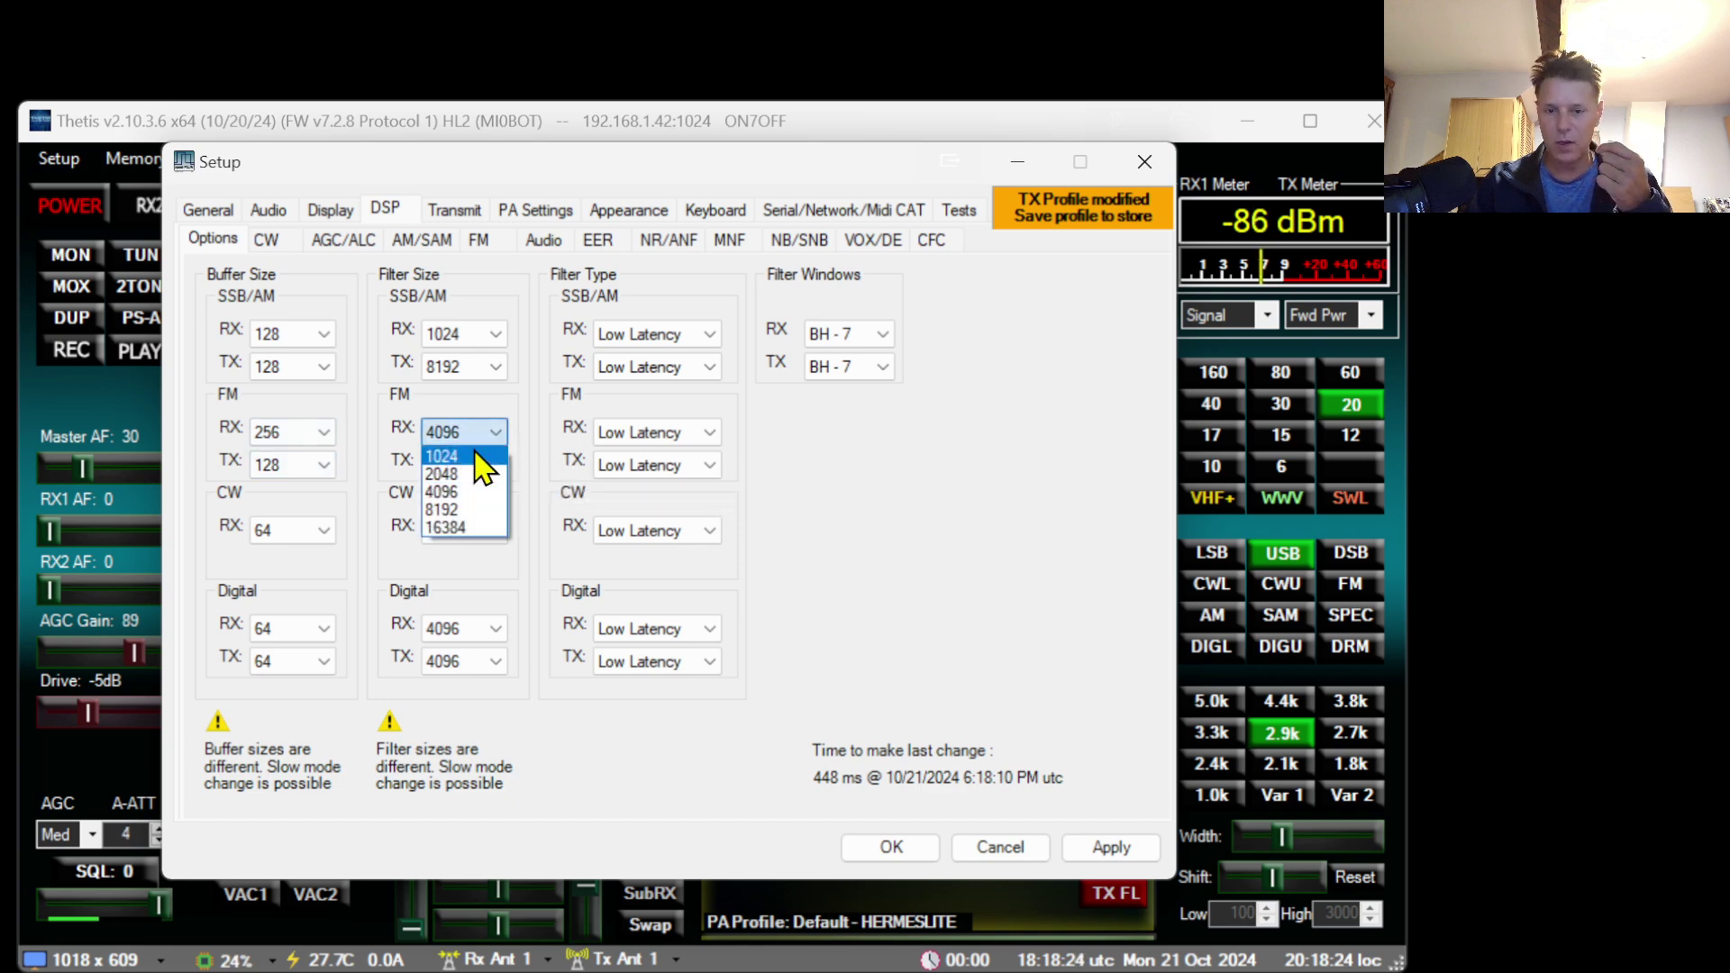
{"action": "left_click", "coordinate": [477, 457]}
{"action": "left_click", "coordinate": [483, 467]}
{"action": "left_click", "coordinate": [451, 489]}
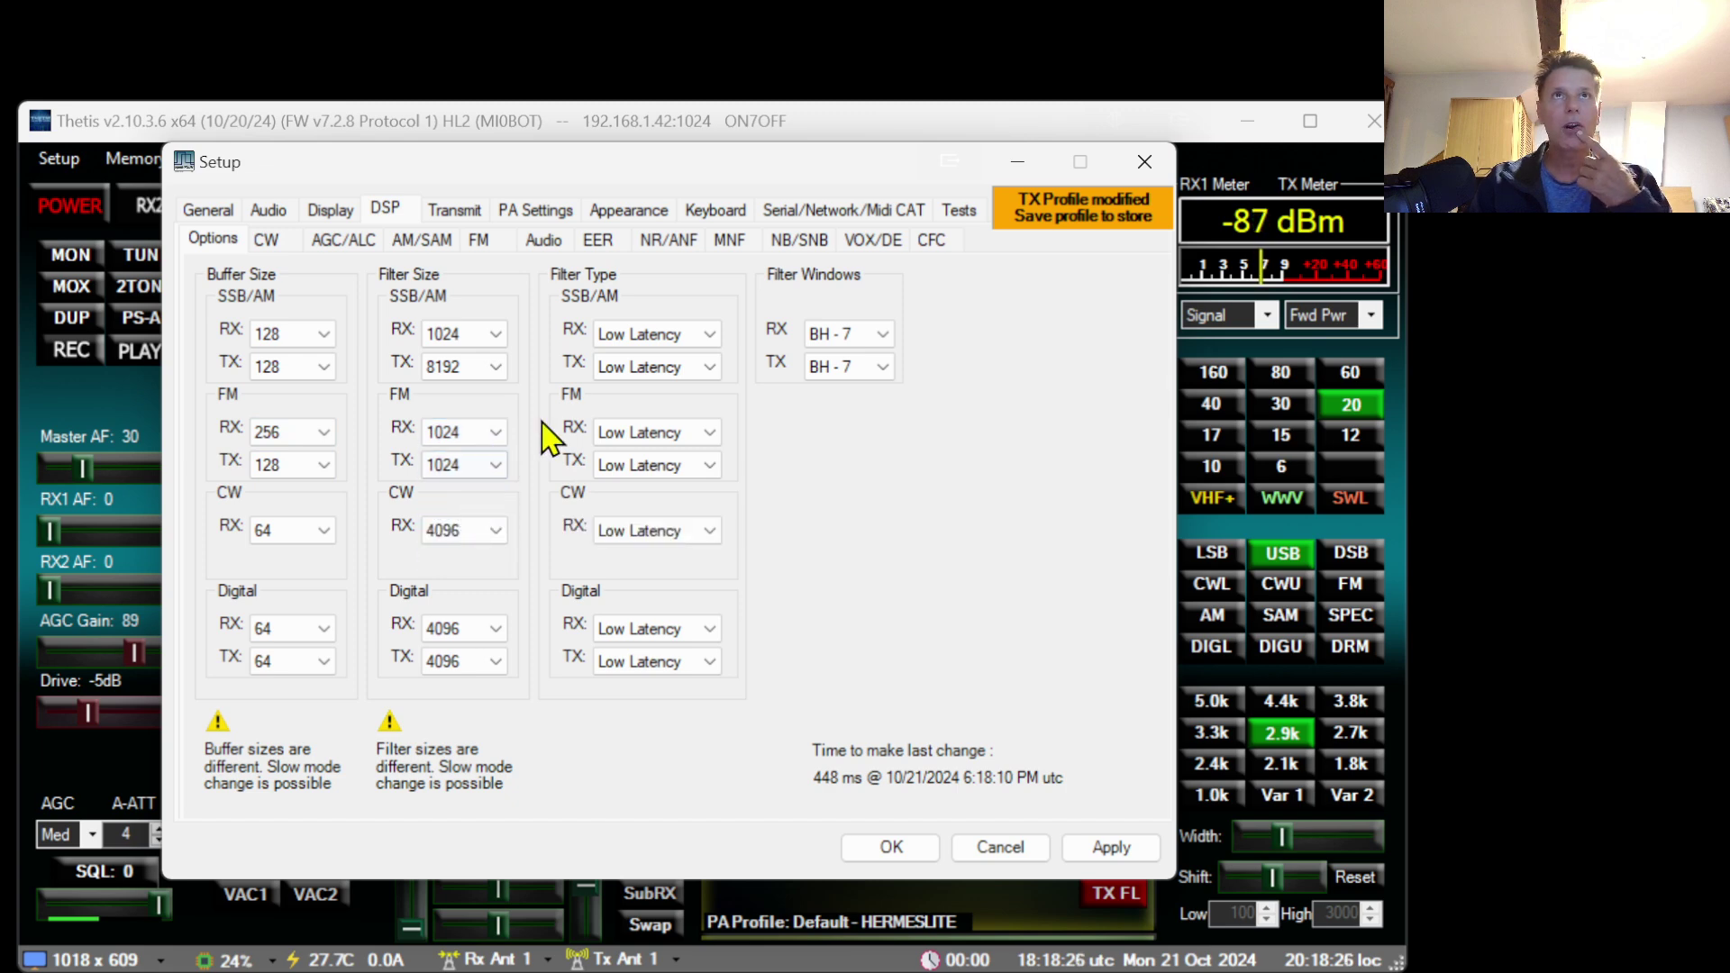
Change the SSB/AM filter type to Linear Phase for both RX and TX.
{"action": "left_click", "coordinate": [674, 340]}
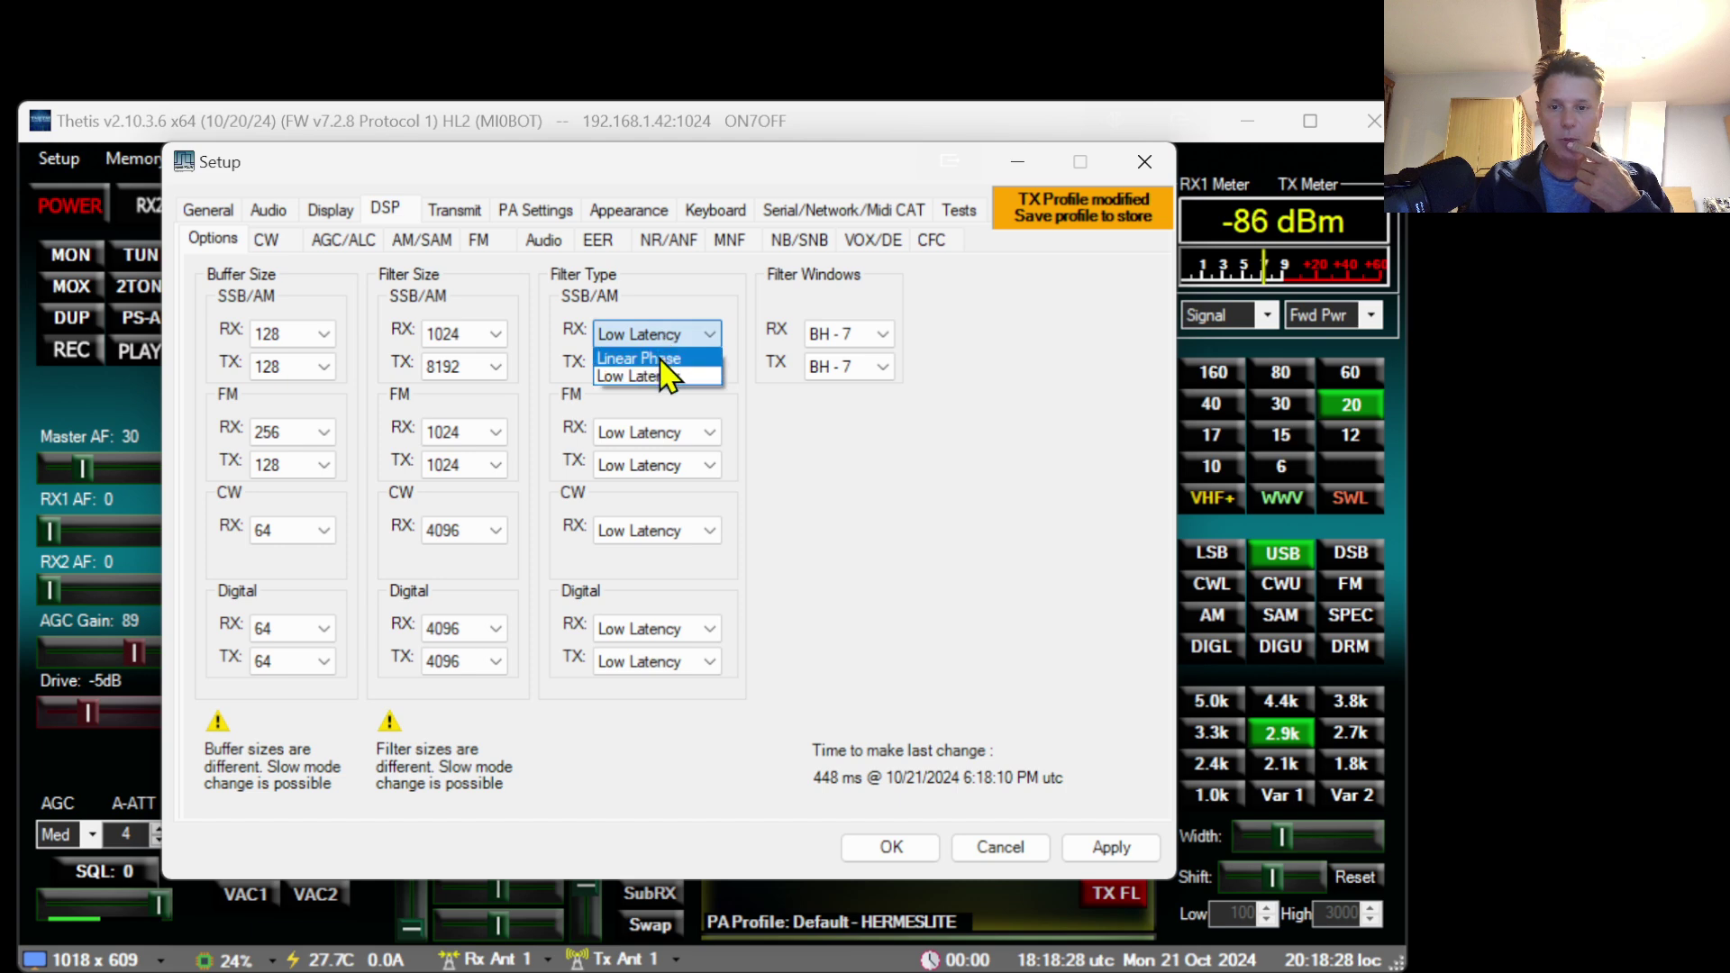
{"action": "left_click", "coordinate": [663, 359]}
{"action": "left_click", "coordinate": [664, 369]}
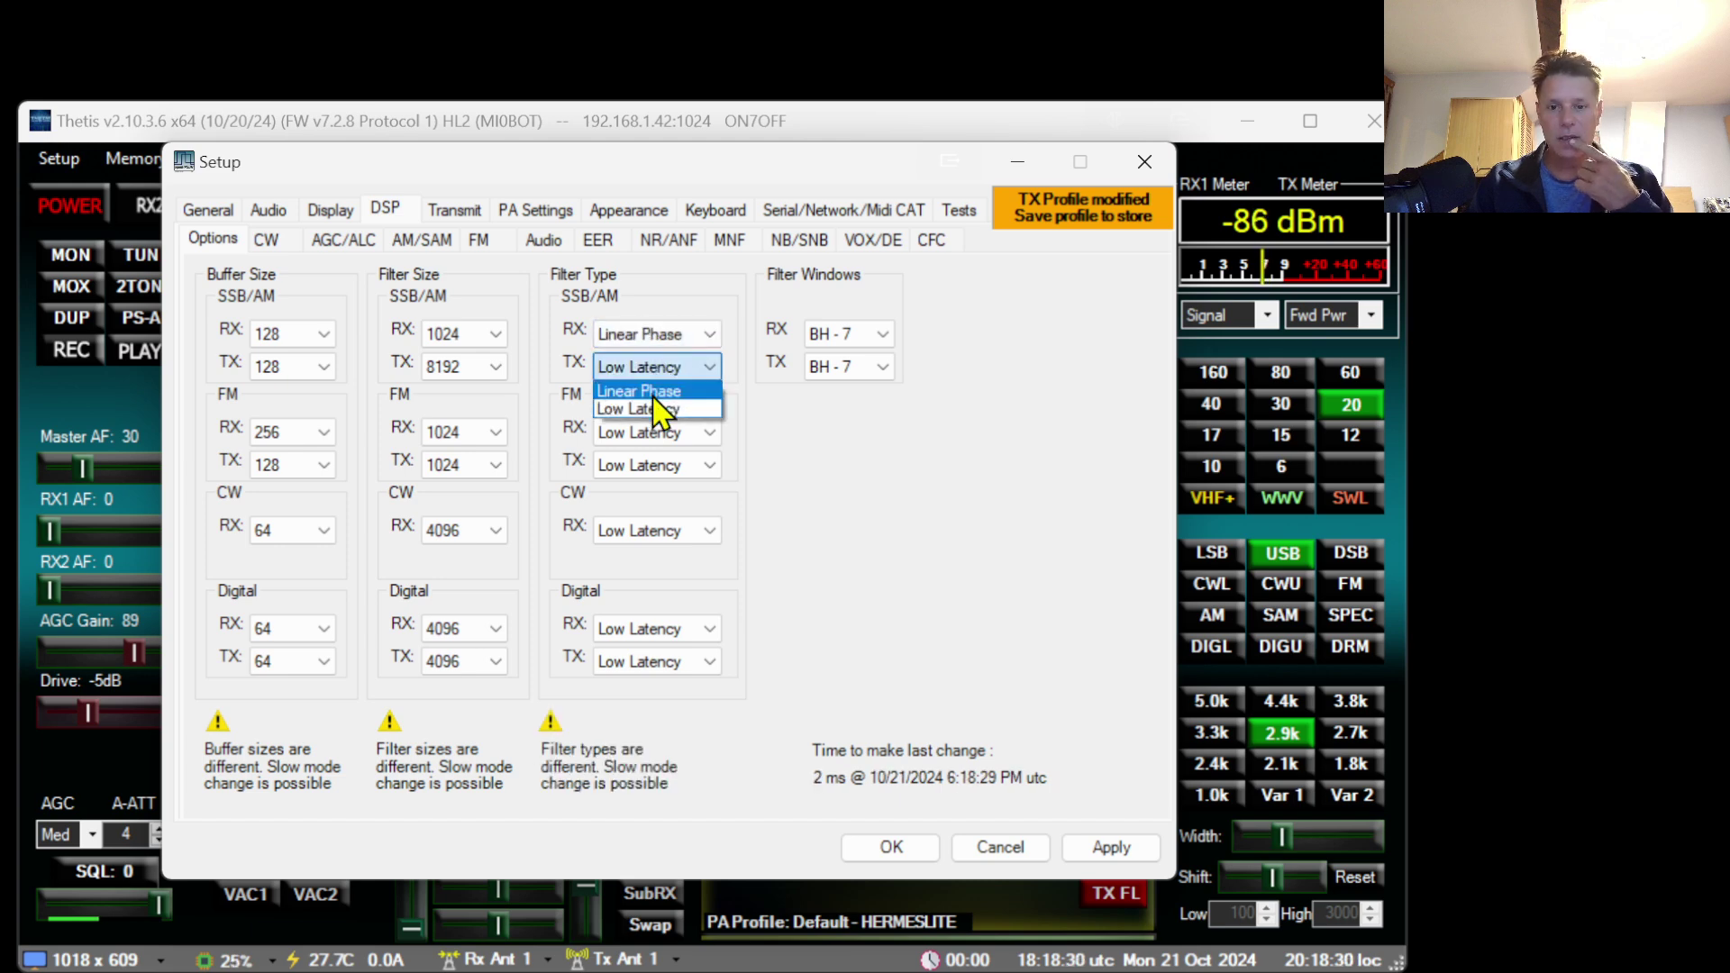
{"action": "left_click", "coordinate": [721, 423]}
{"action": "left_click", "coordinate": [662, 371]}
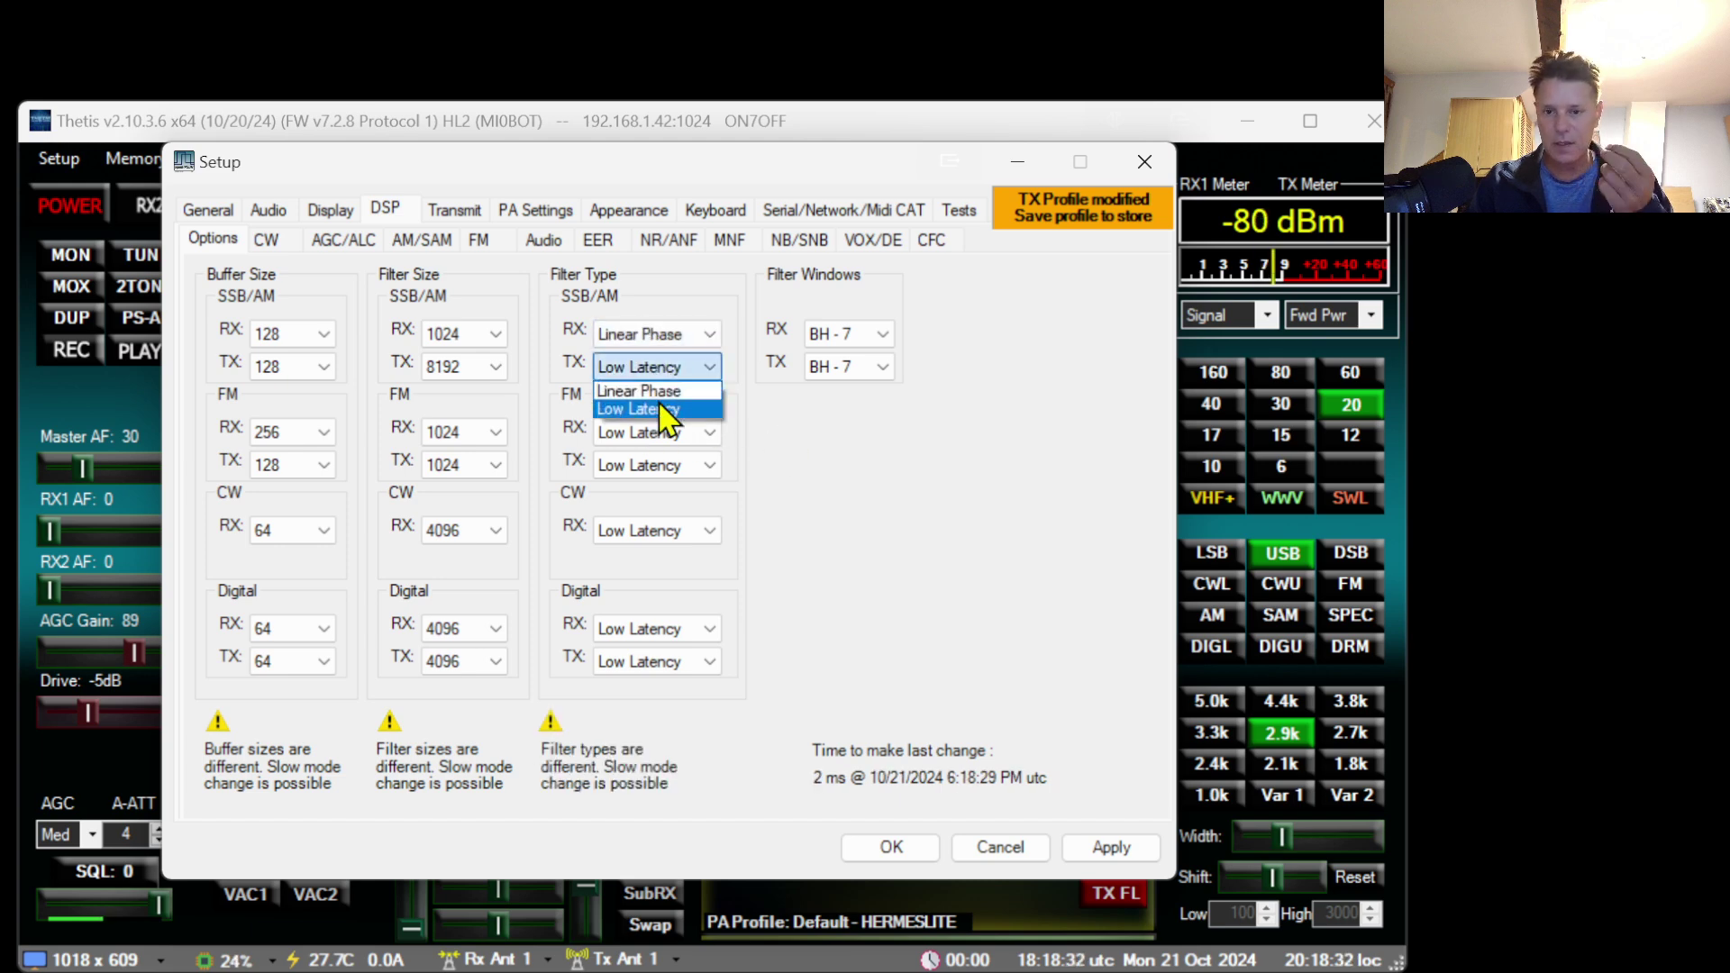
{"action": "key", "text": "Up"}
{"action": "key", "text": "Return"}
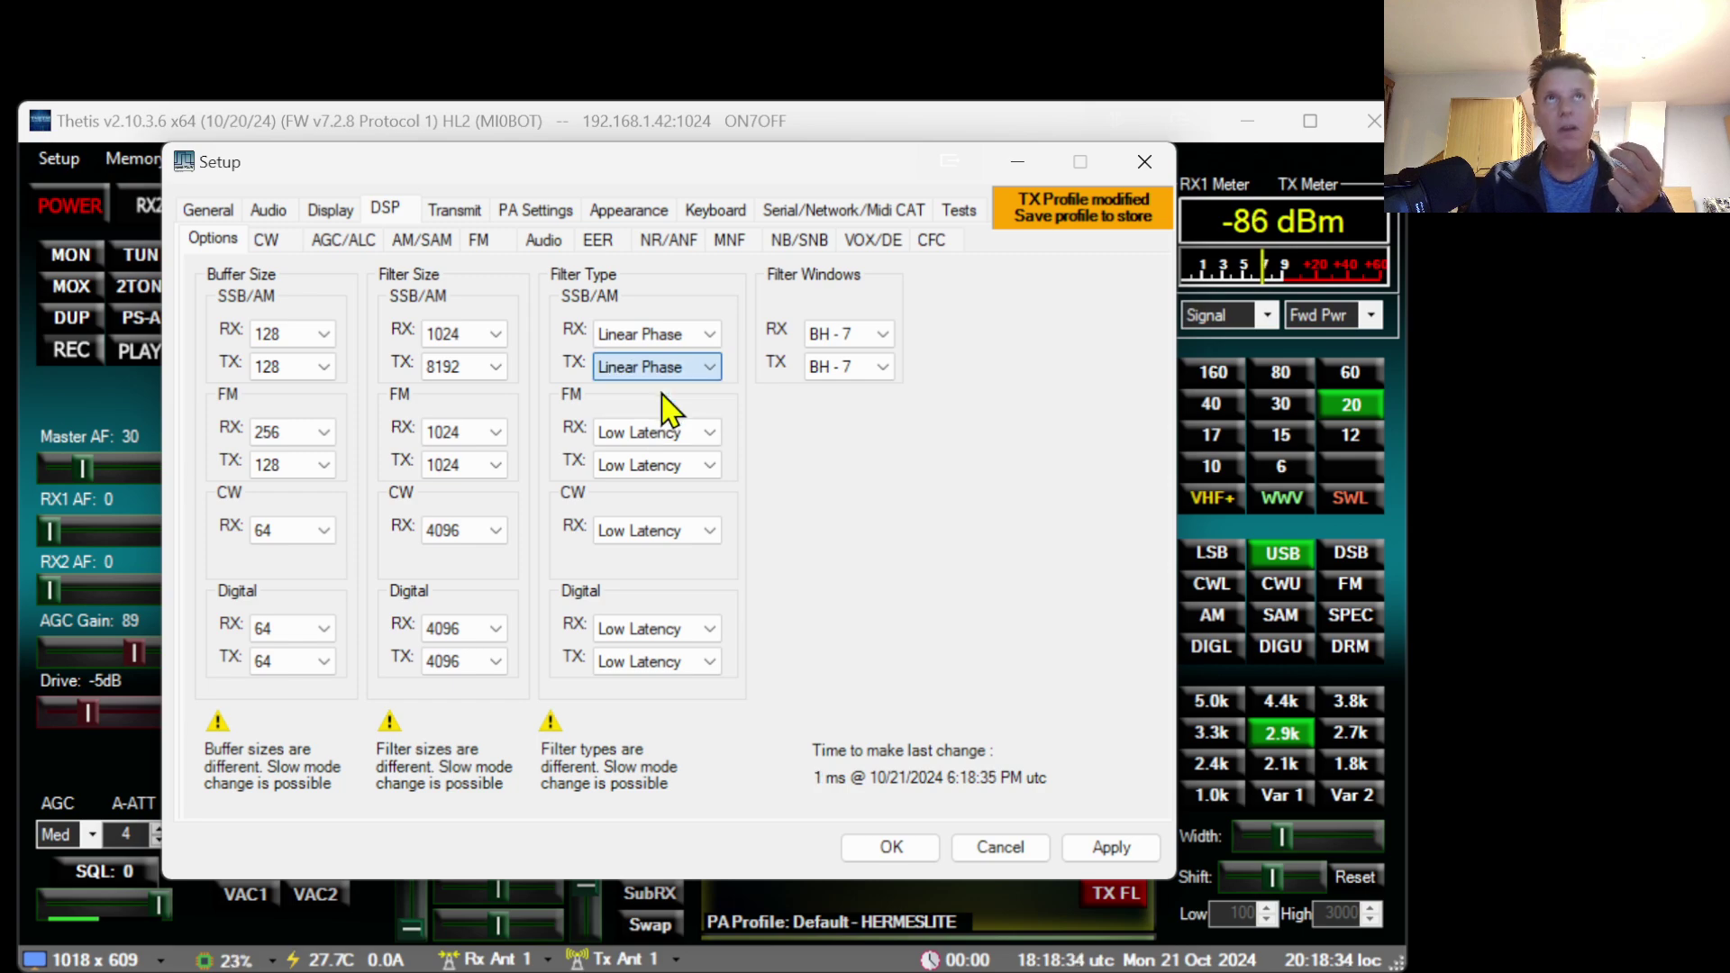
{"action": "left_click", "coordinate": [708, 463]}
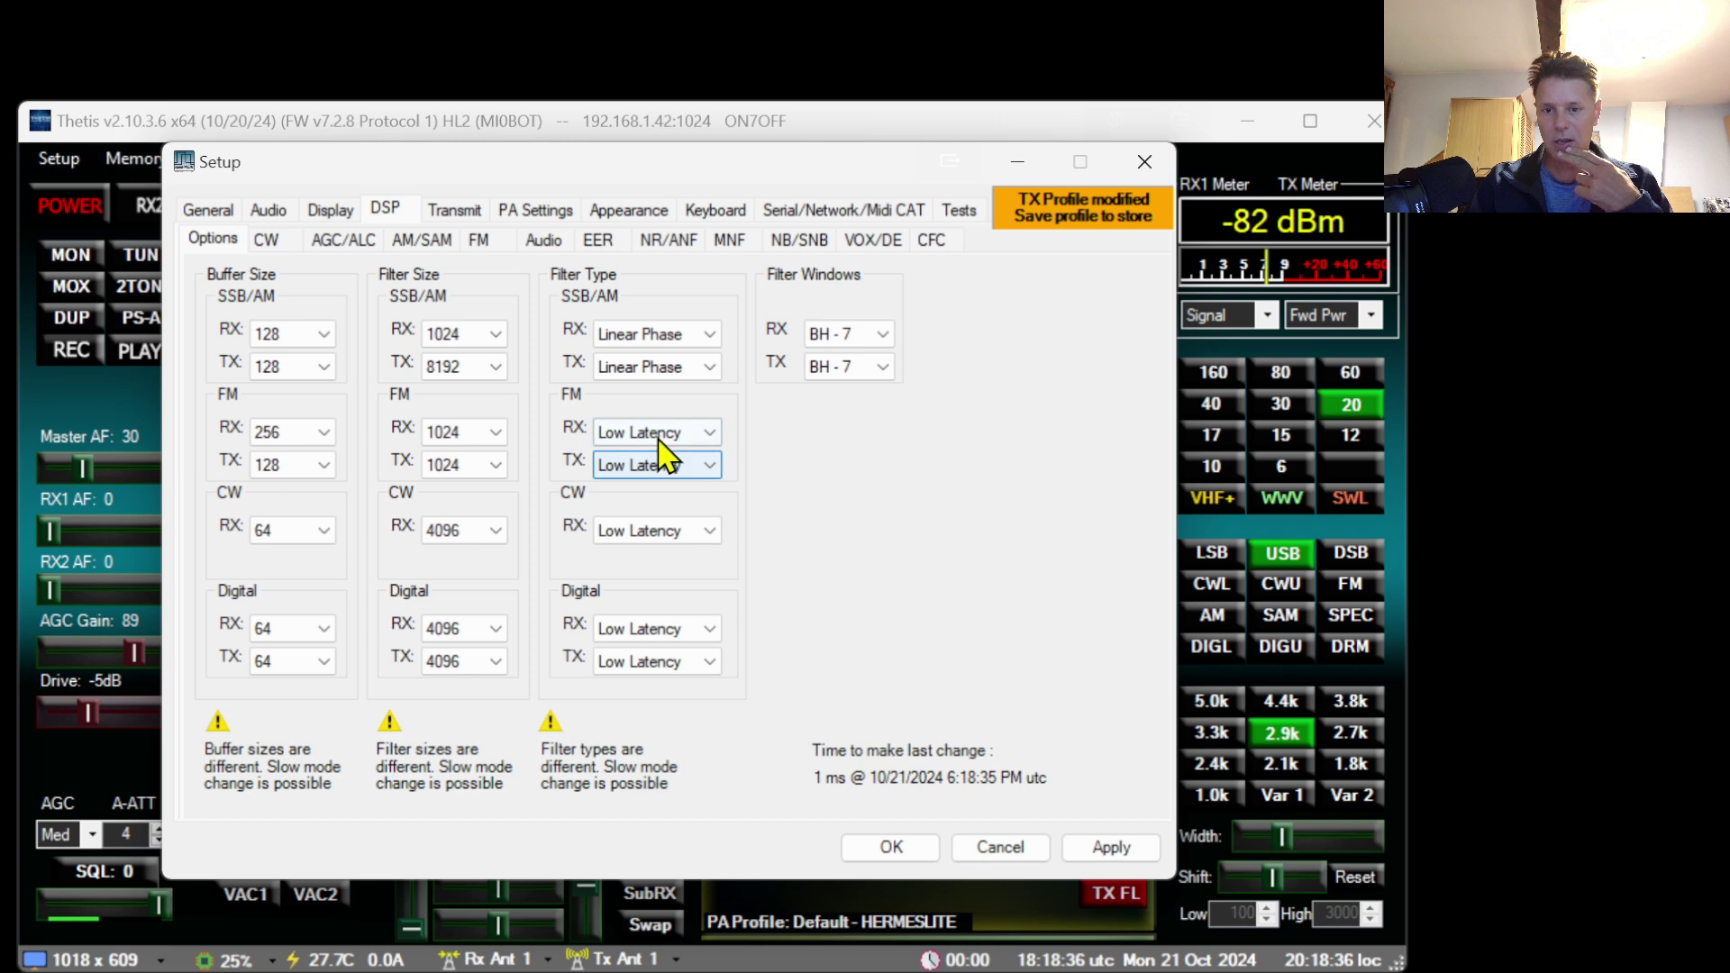
Set the DSP filter windows to BH - 4 for both RX and TX.
{"action": "left_click", "coordinate": [861, 335]}
{"action": "left_click", "coordinate": [852, 358]}
{"action": "left_click", "coordinate": [856, 367]}
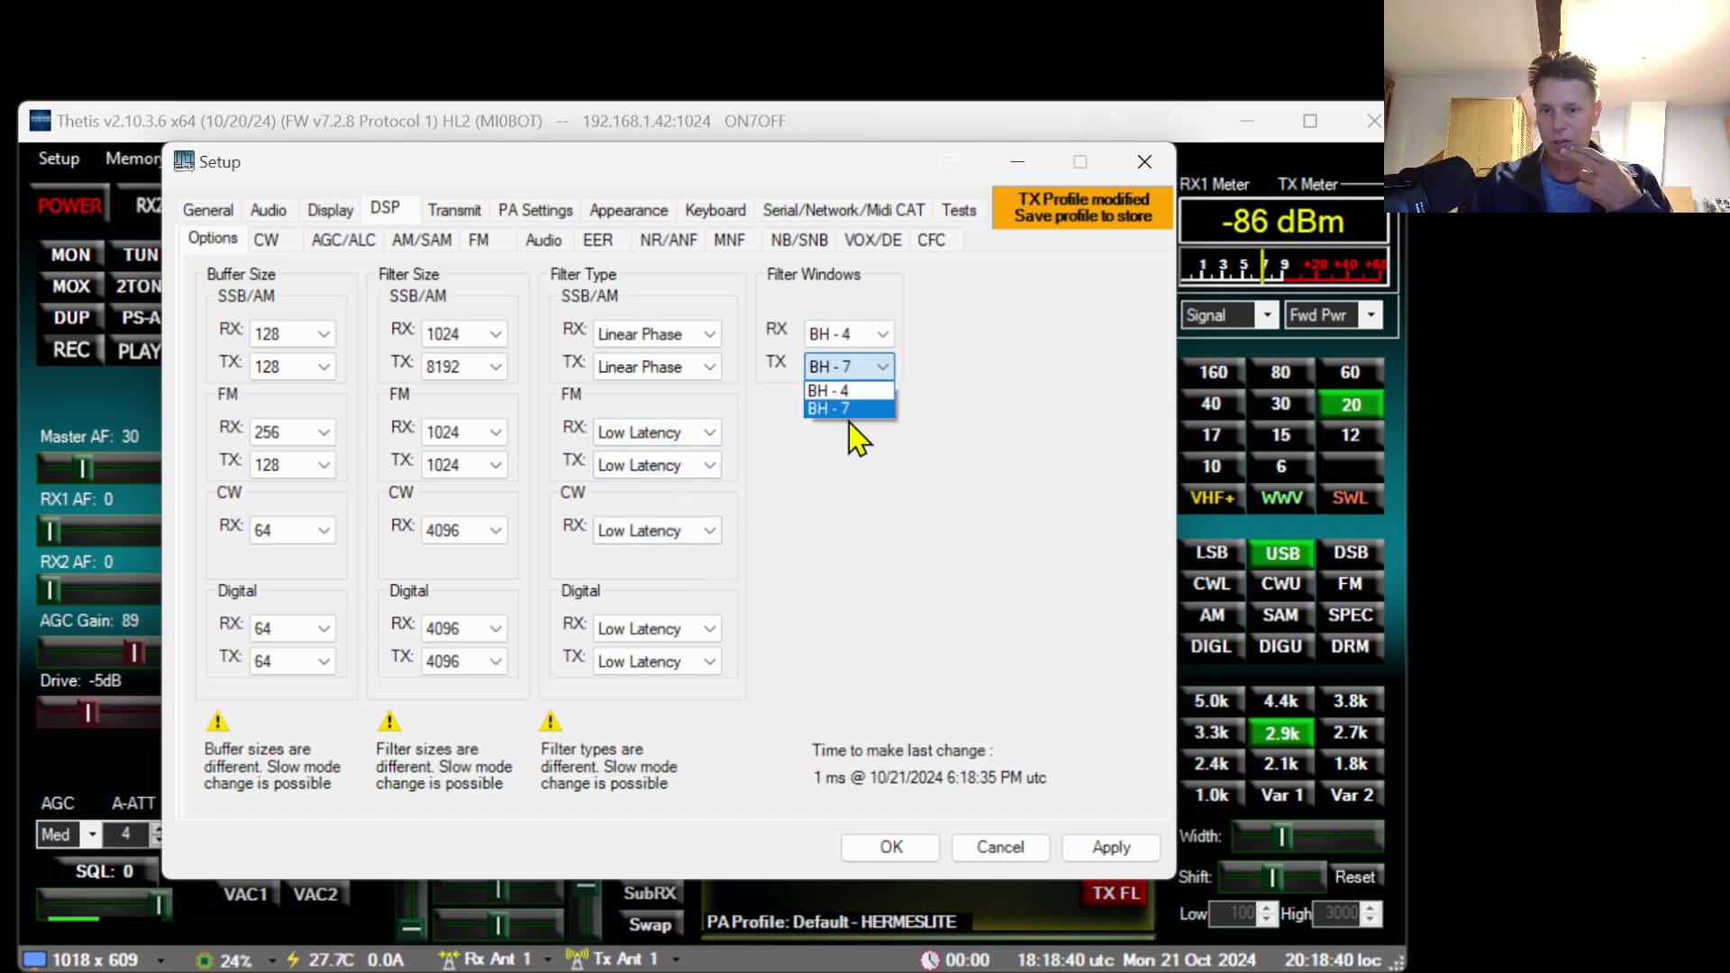
{"action": "left_click", "coordinate": [838, 392]}
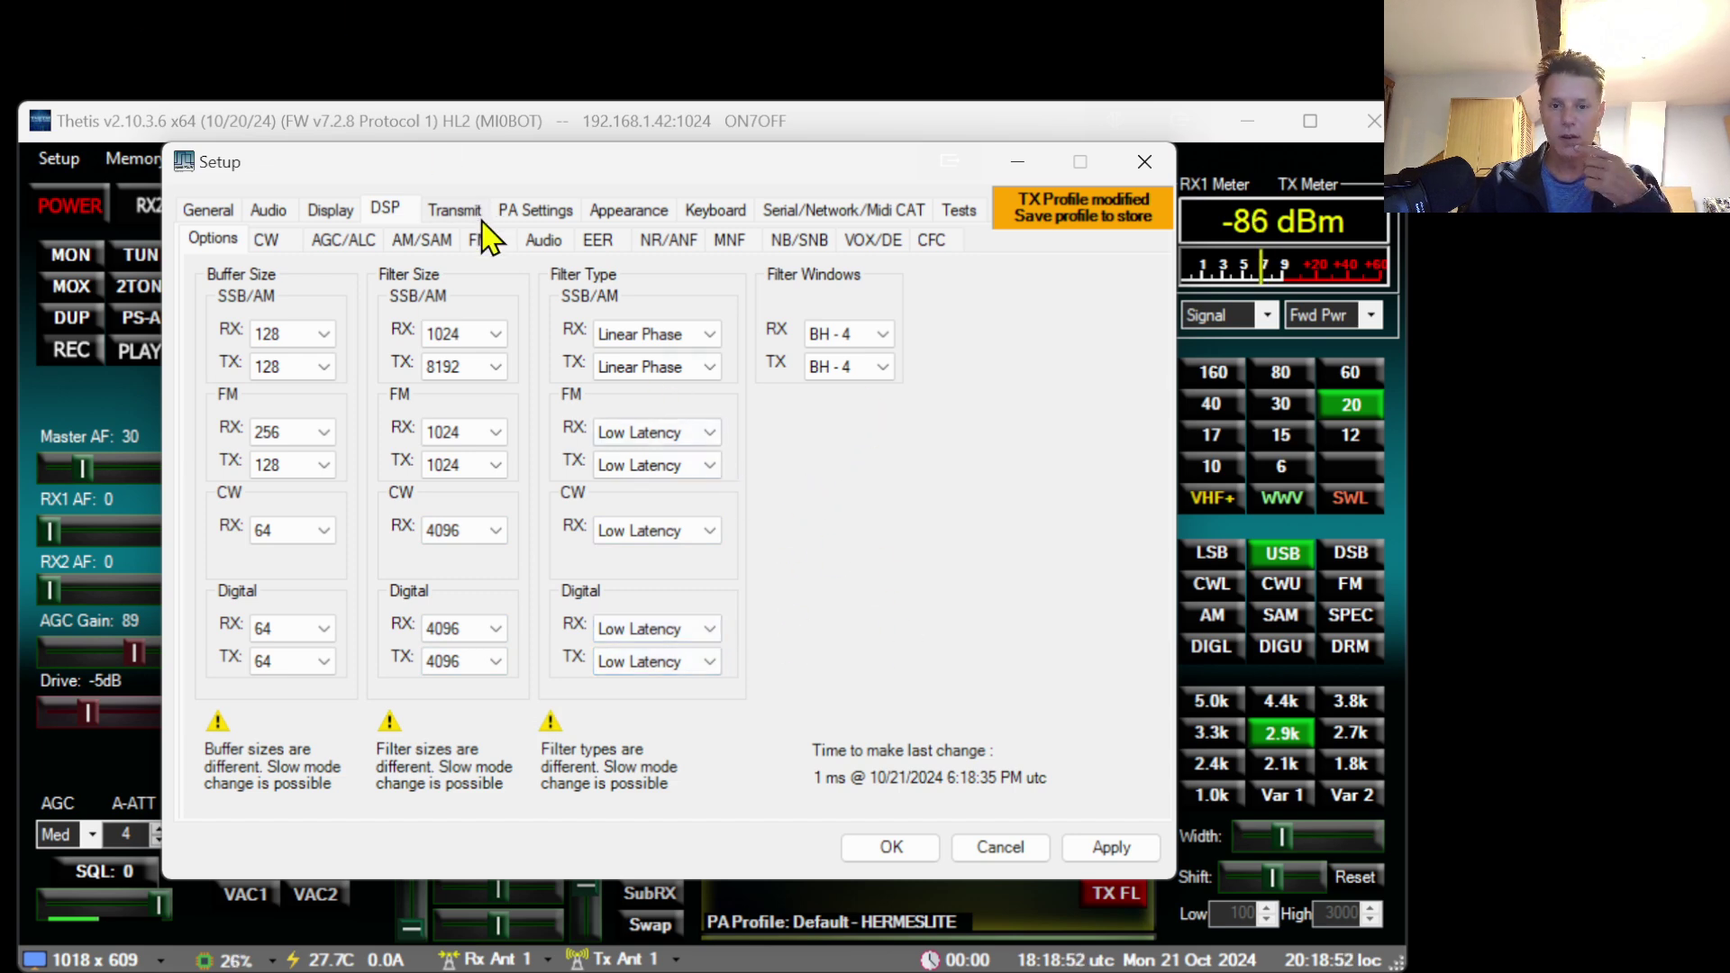
Set the AGC maximum gain to 116 dB for RX1 and 90 dB for RX2.
{"action": "left_click", "coordinate": [342, 240]}
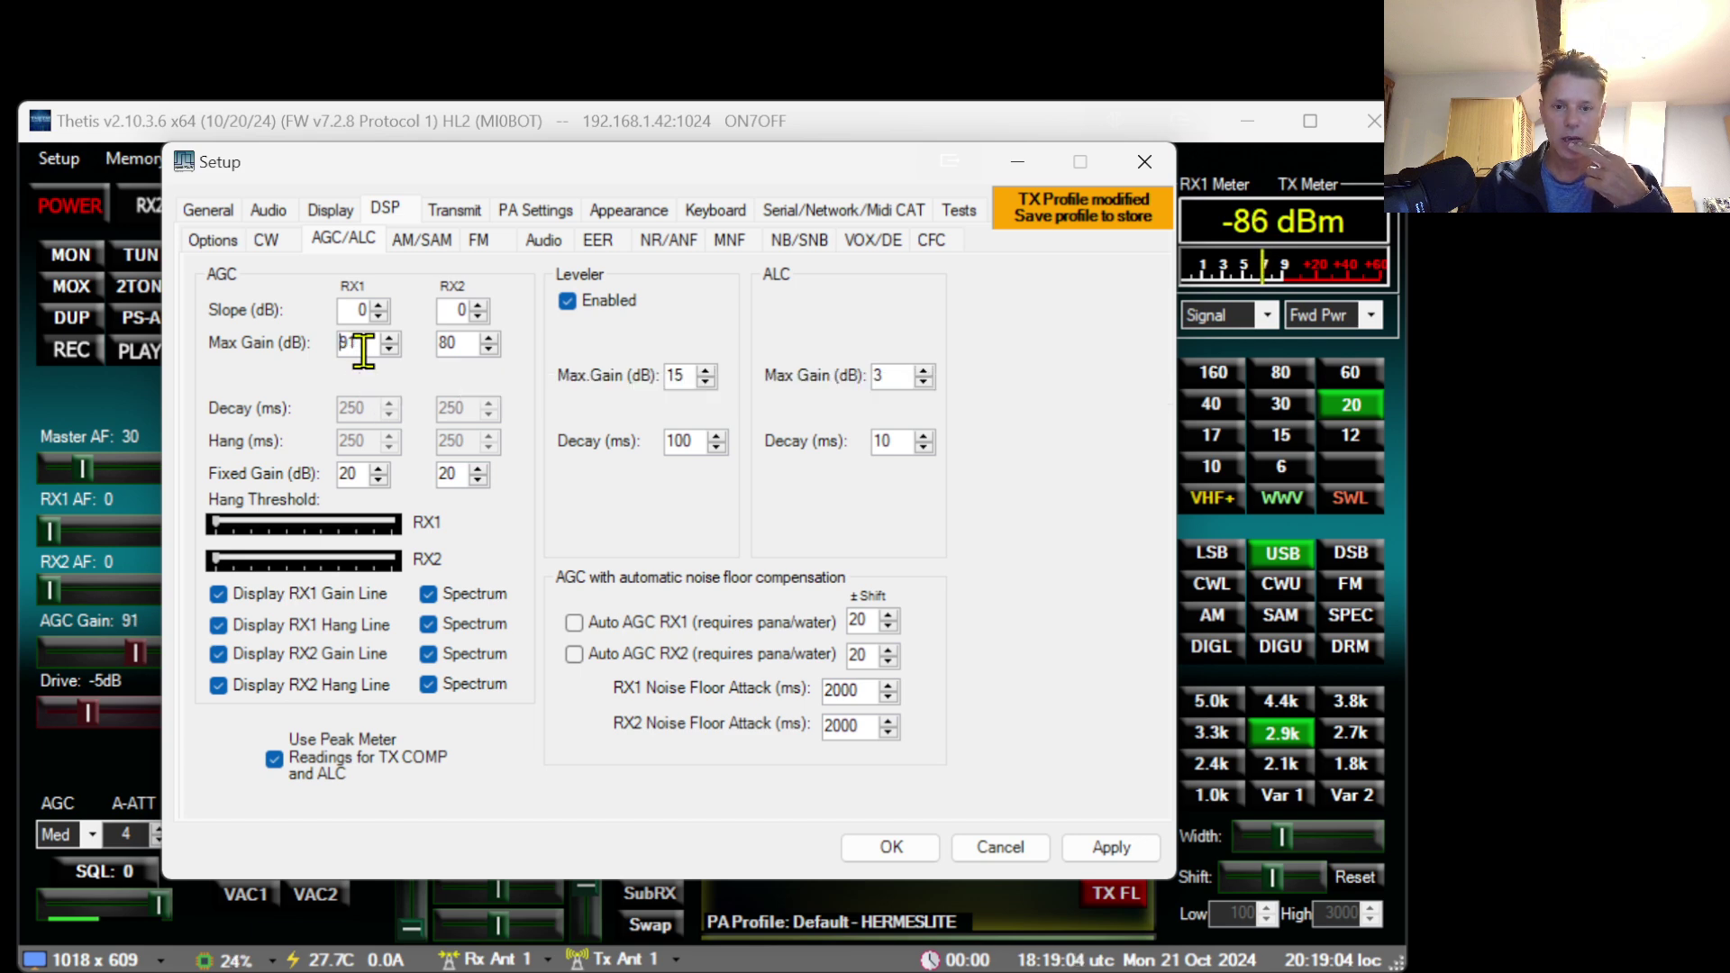
{"action": "scroll", "coordinate": [364, 351], "scroll_direction": "up", "scroll_amount": 4}
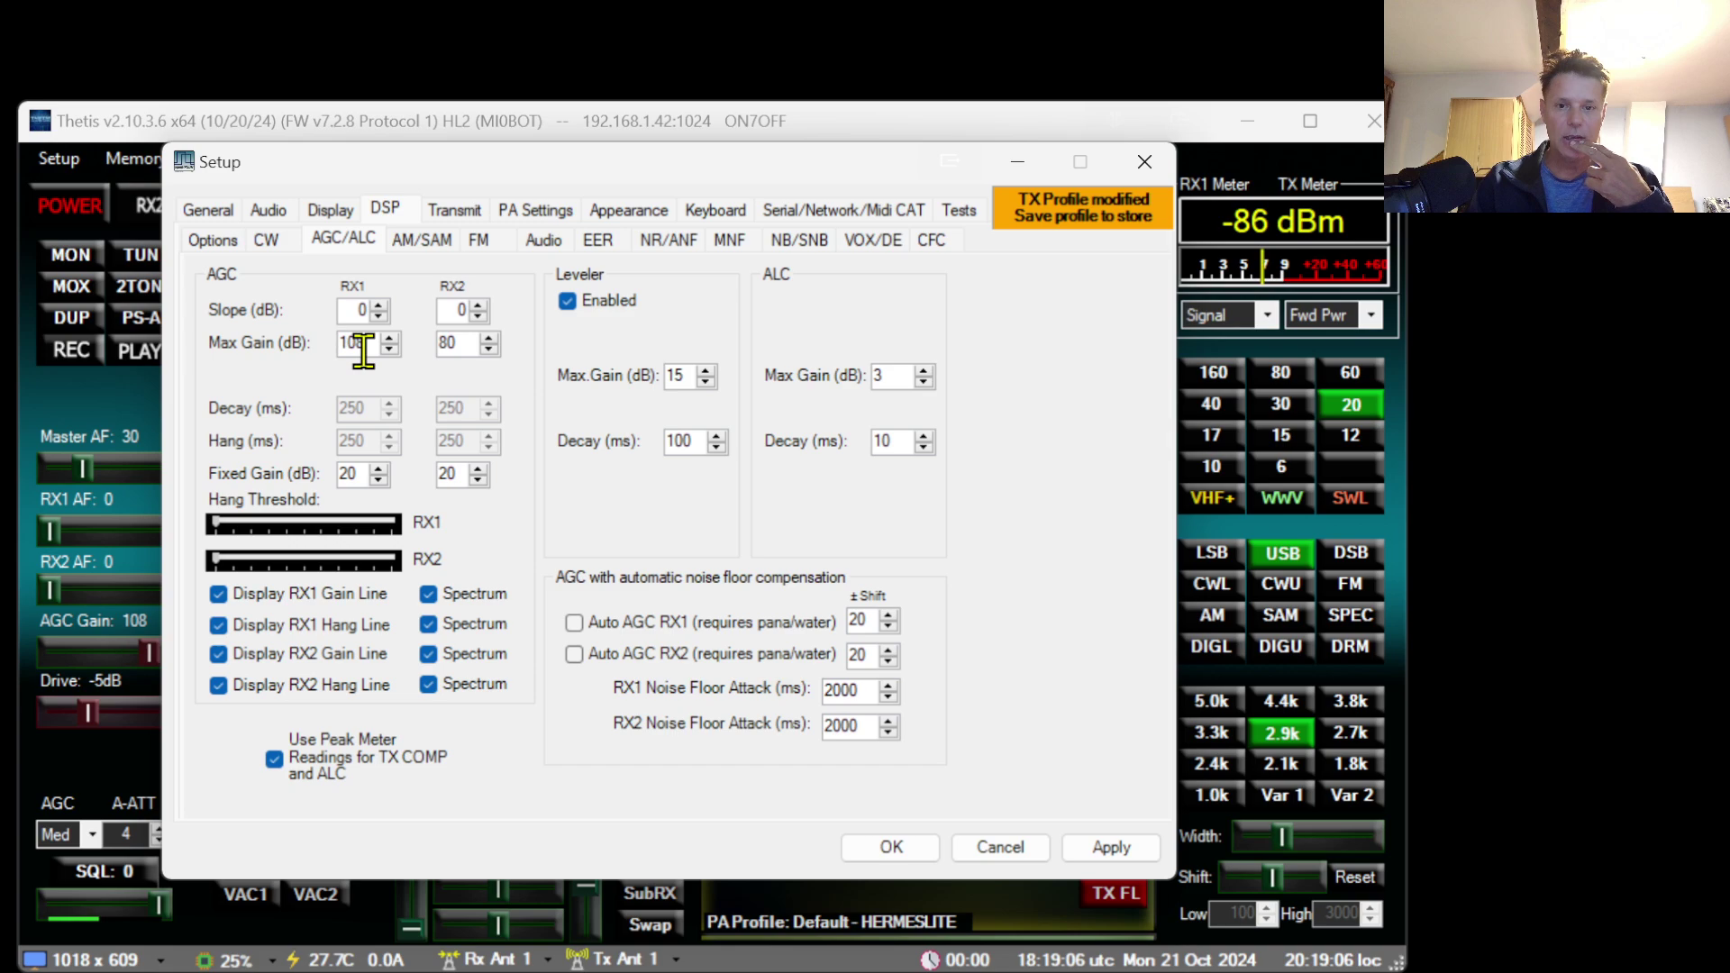
{"action": "scroll", "coordinate": [369, 352], "scroll_direction": "down", "scroll_amount": 1}
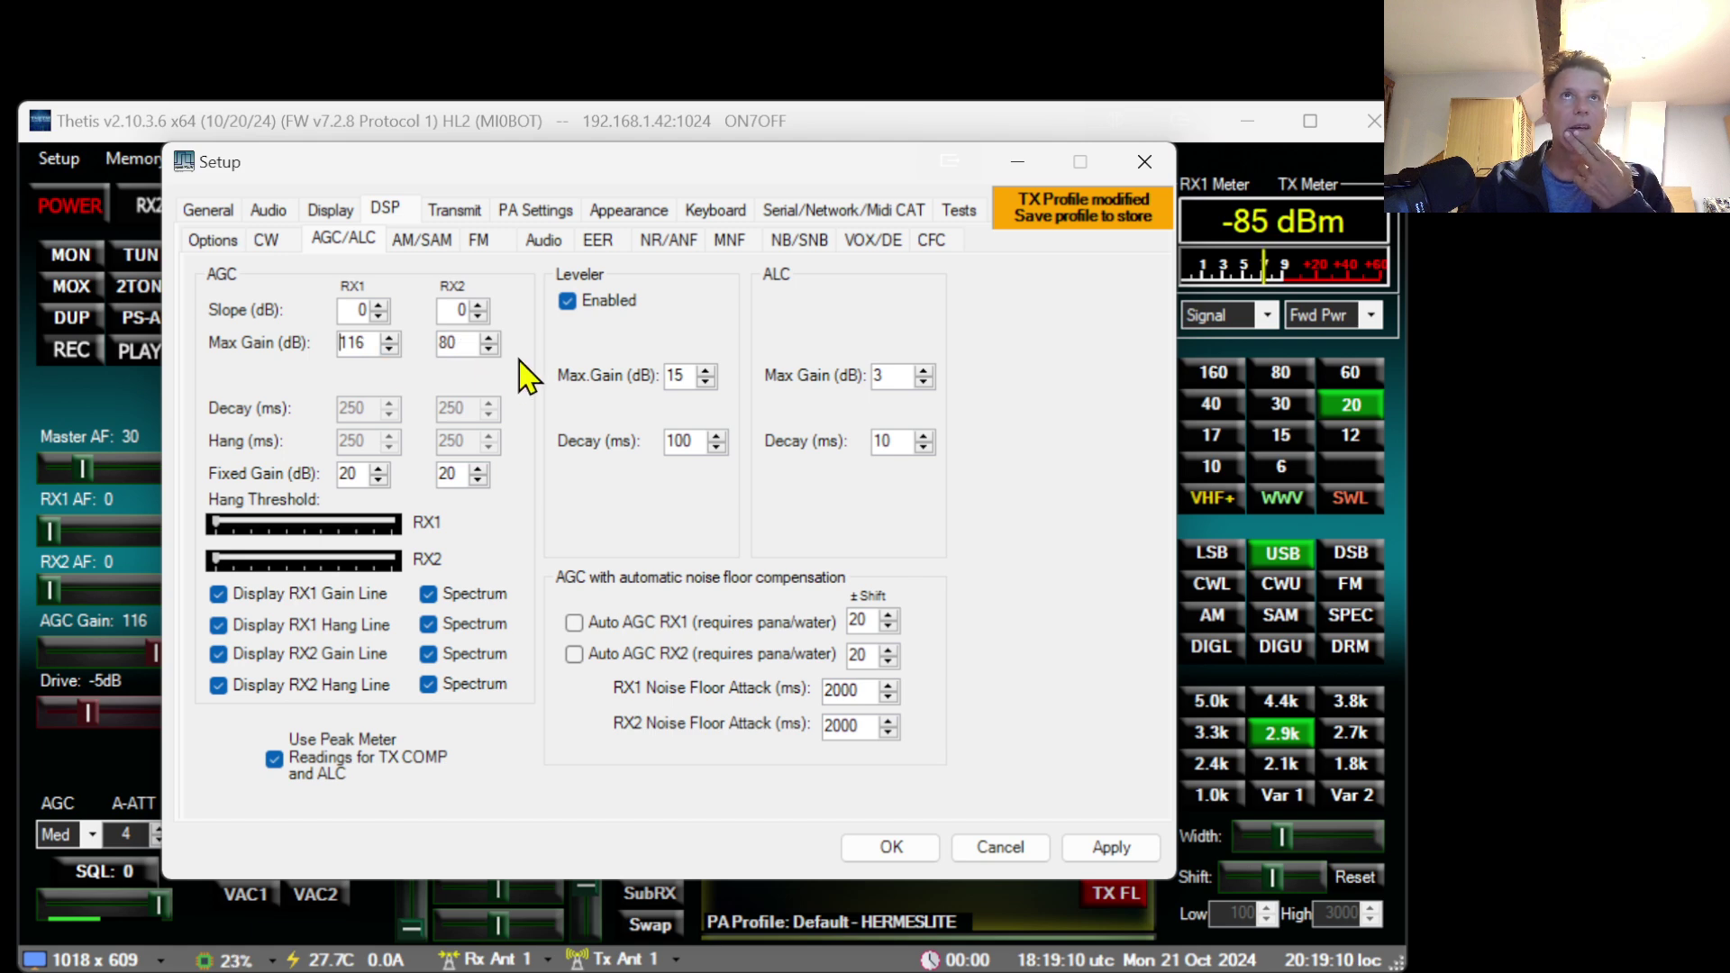
{"action": "scroll", "coordinate": [457, 339], "scroll_direction": "up", "scroll_amount": 5}
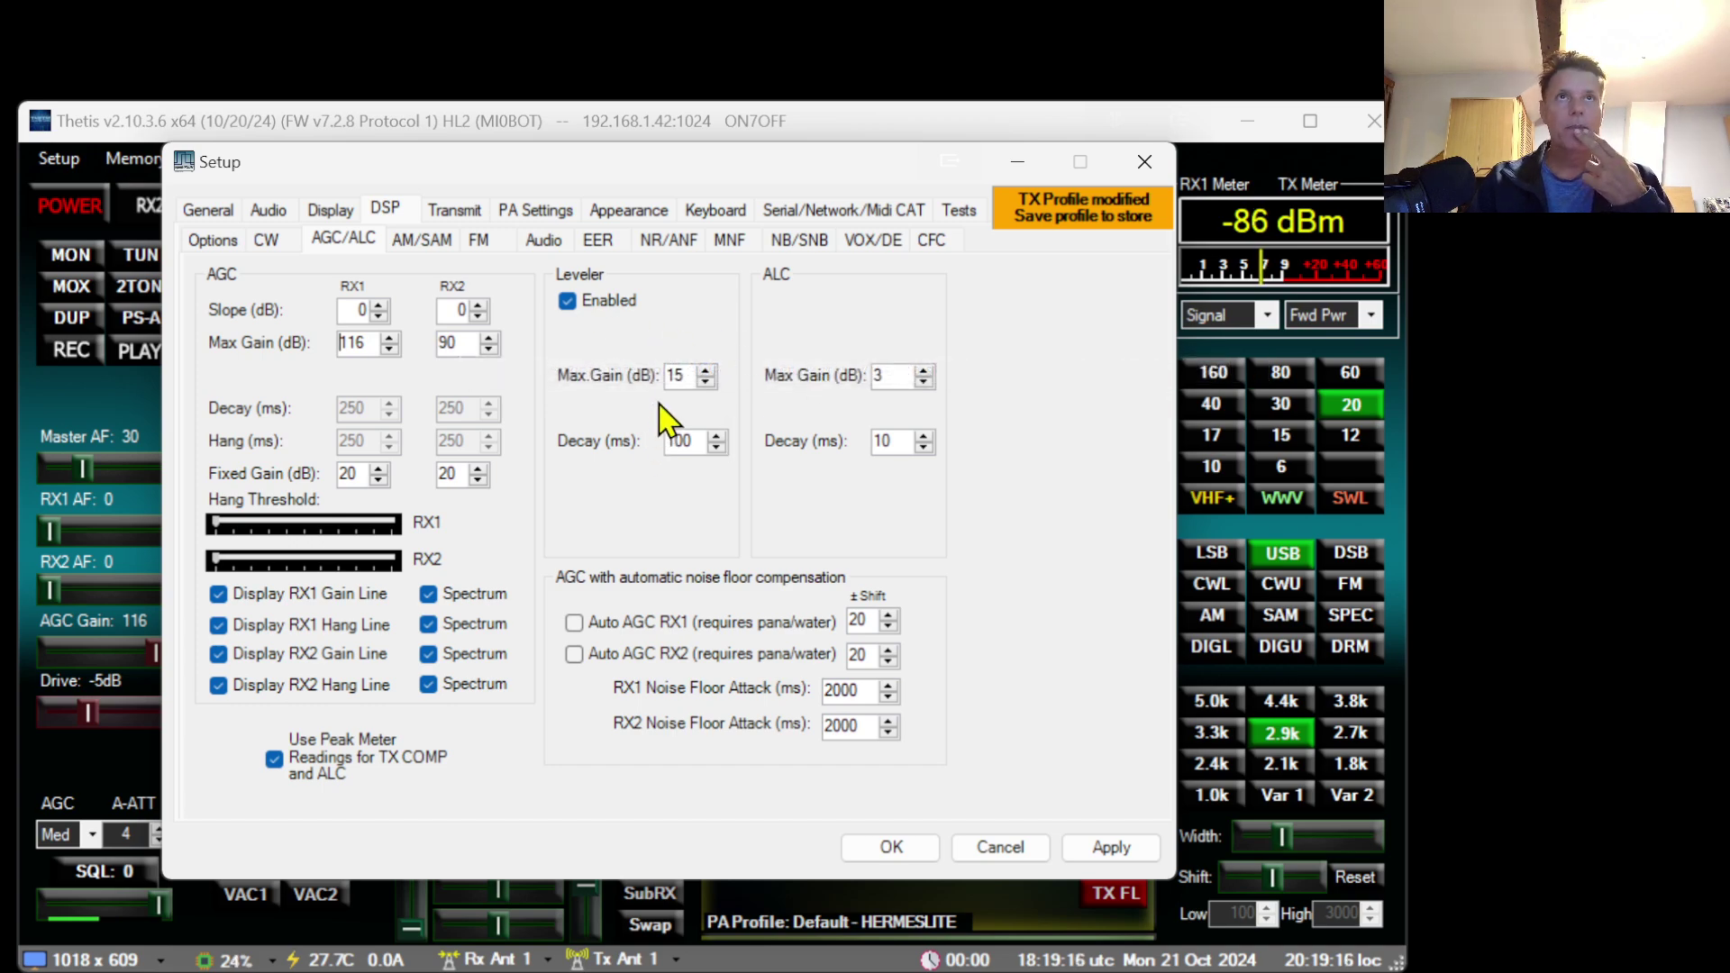
Set the leveler to 10 dB maximum gain with a 10 ms decay, and the ALC maximum gain to 5 dB.
{"action": "left_click", "coordinate": [702, 382]}
{"action": "scroll", "coordinate": [692, 375], "scroll_direction": "down", "scroll_amount": 6}
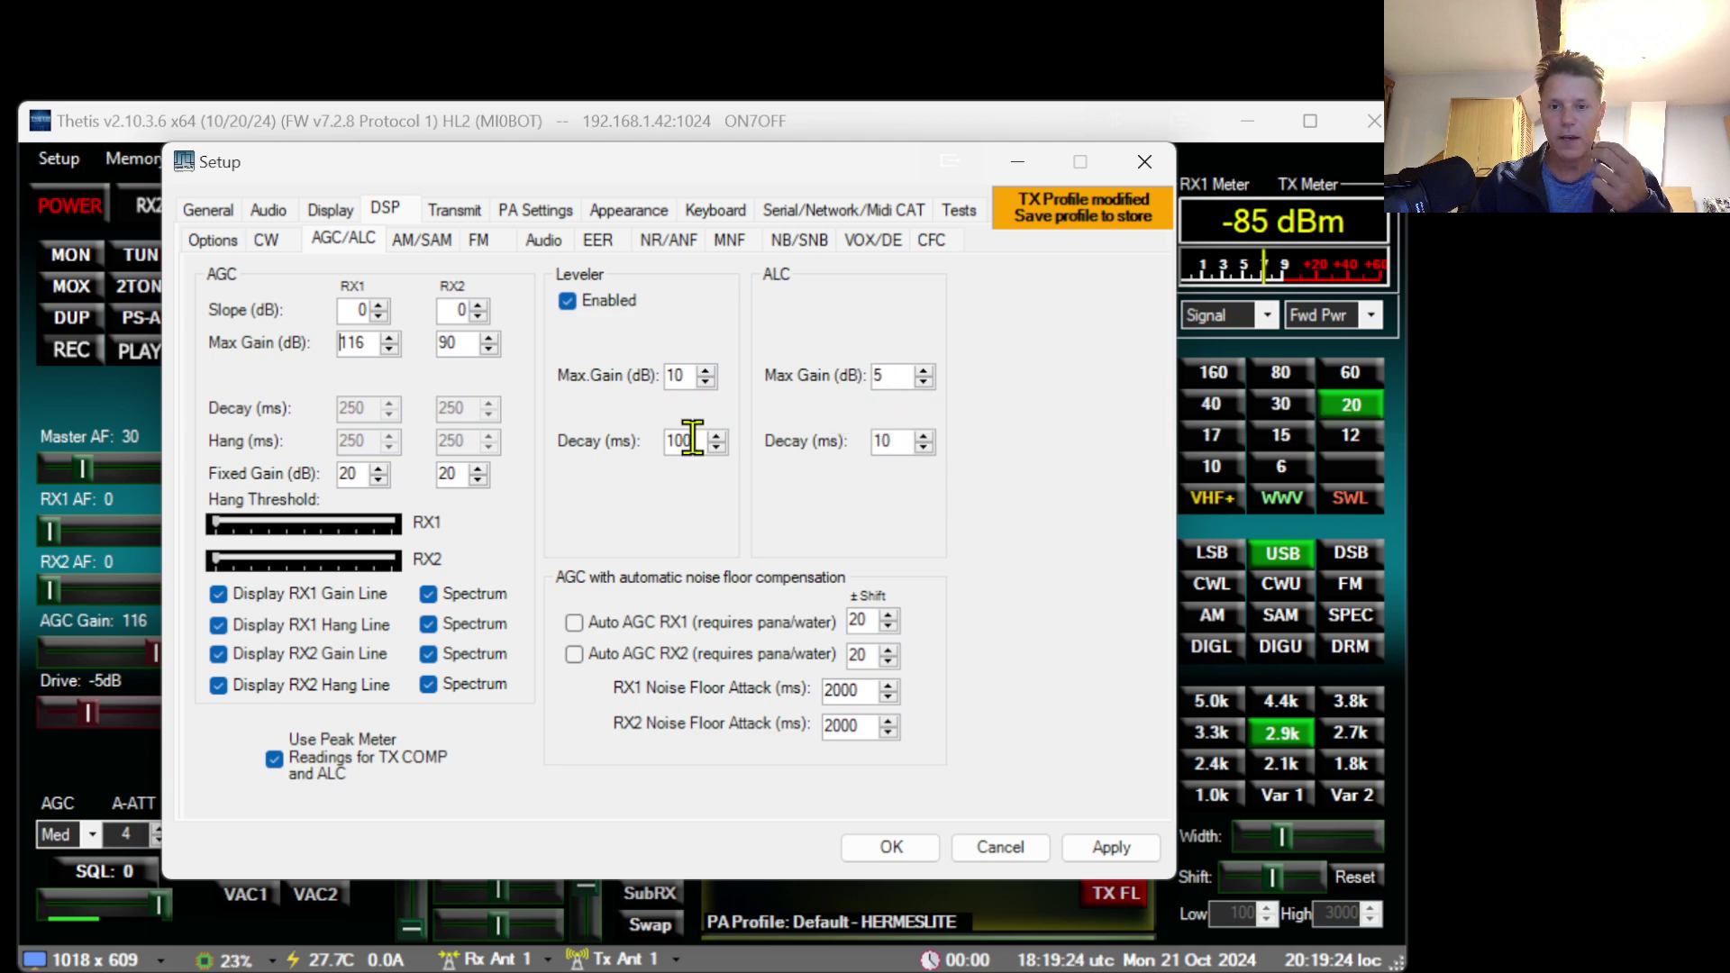
{"action": "left_click_drag", "start_coordinate": [683, 444], "coordinate": [715, 466]}
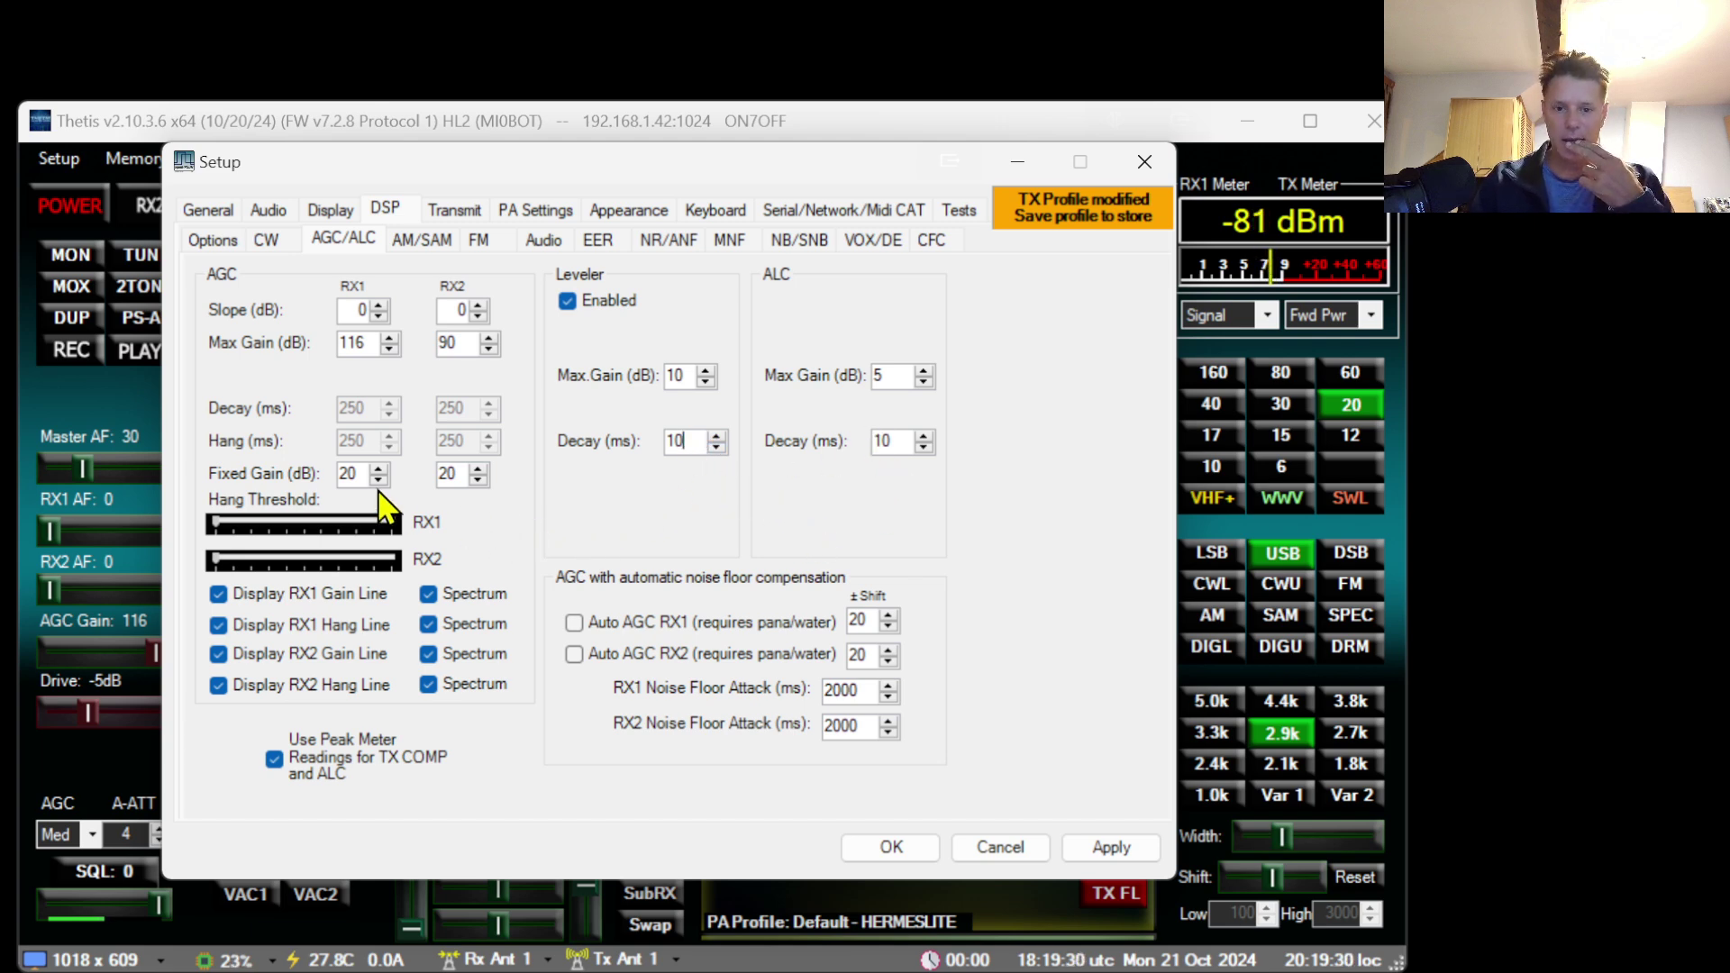
Set the AGC fixed gain to 49 dB for RX1 and 13 dB for RX2.
{"action": "left_click", "coordinate": [354, 474]}
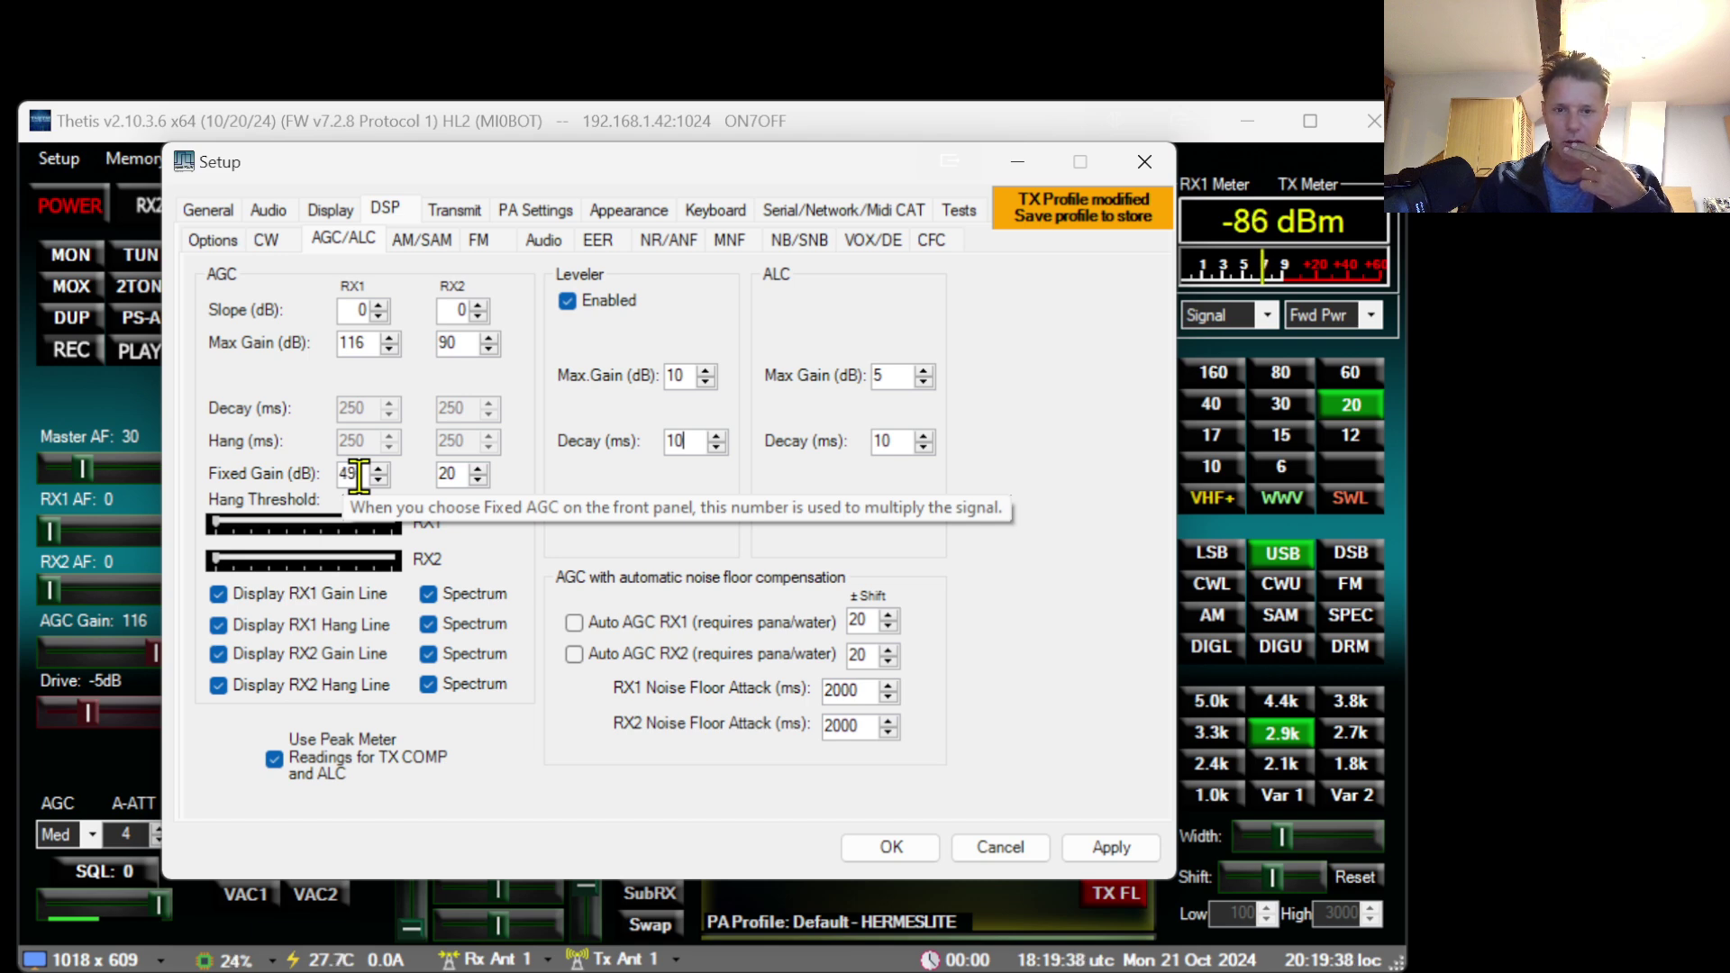
{"action": "scroll", "coordinate": [463, 481], "scroll_direction": "down", "scroll_amount": 1}
{"action": "scroll", "coordinate": [464, 481], "scroll_direction": "down", "scroll_amount": 5}
{"action": "scroll", "coordinate": [461, 471], "scroll_direction": "down", "scroll_amount": 1}
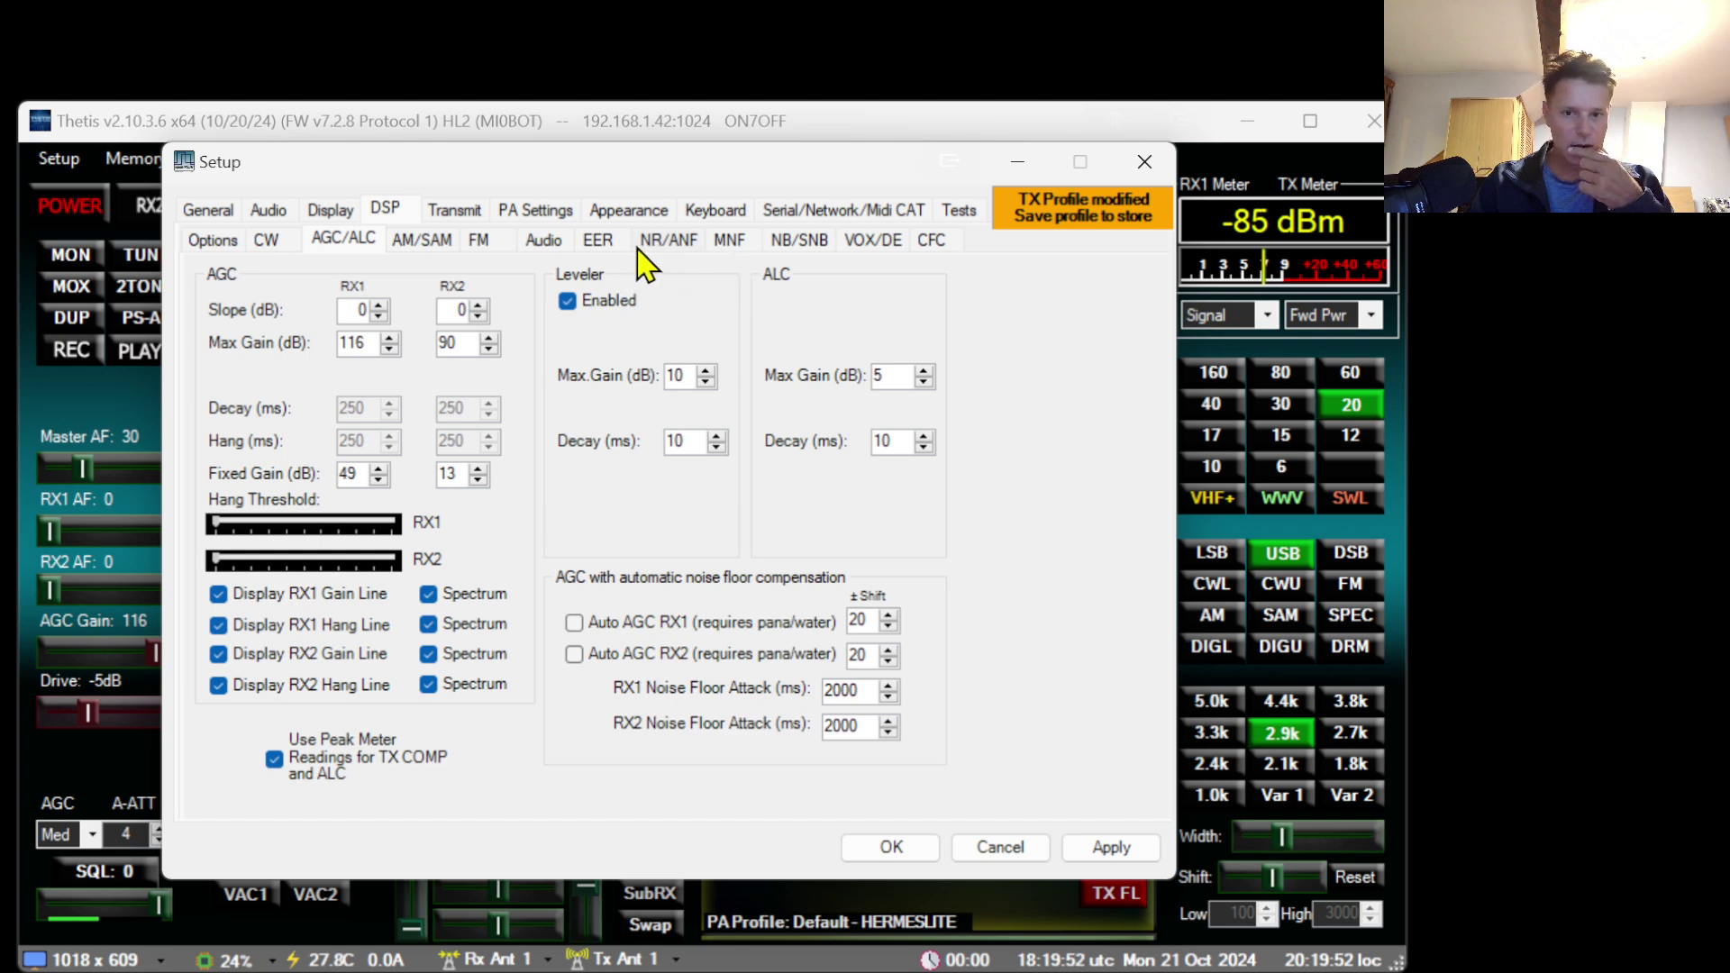
{"action": "left_click", "coordinate": [543, 243]}
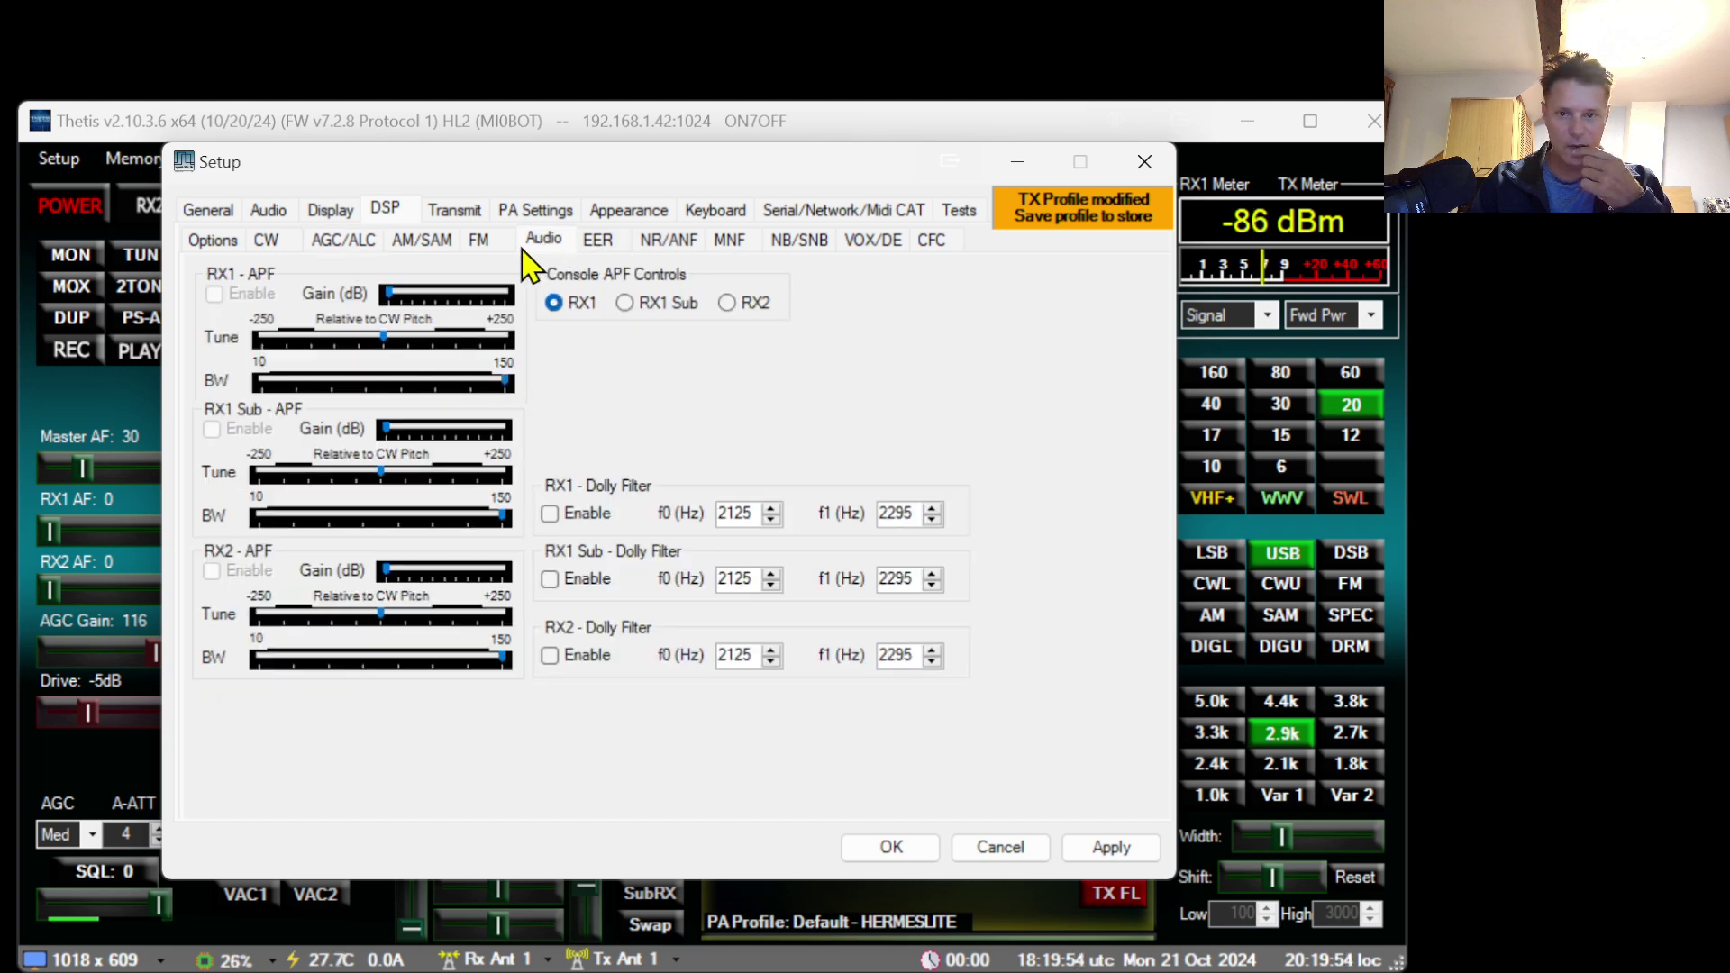
{"action": "left_click", "coordinate": [481, 242]}
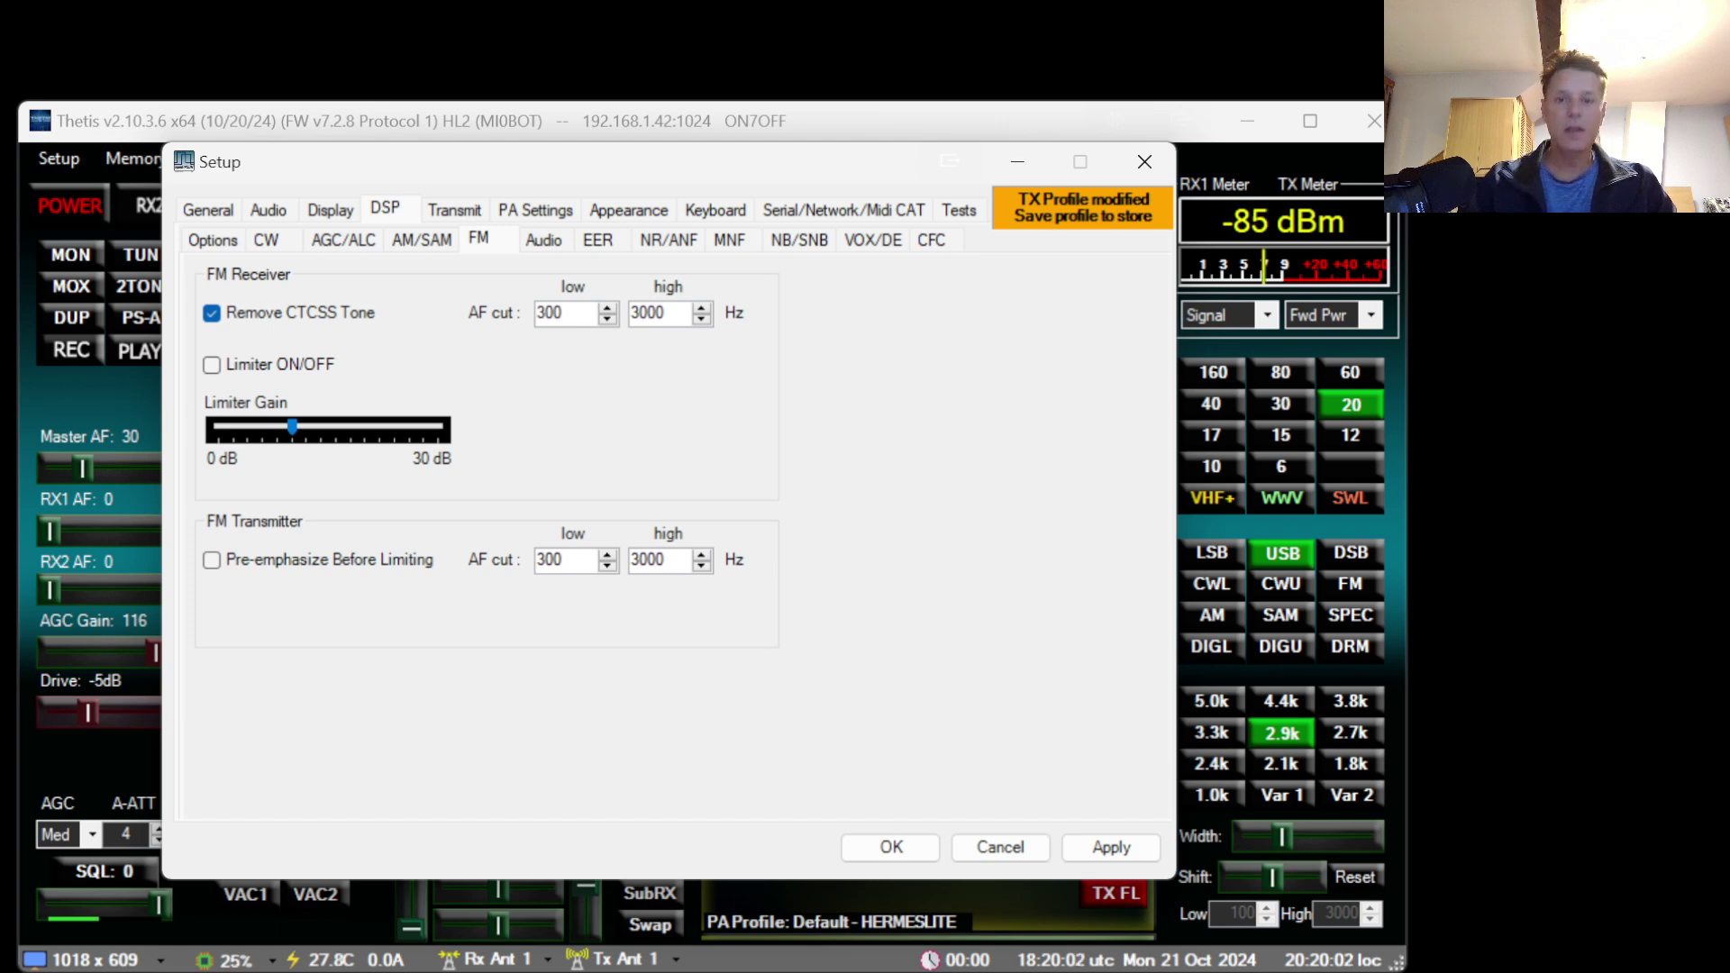
{"action": "left_click", "coordinate": [937, 255]}
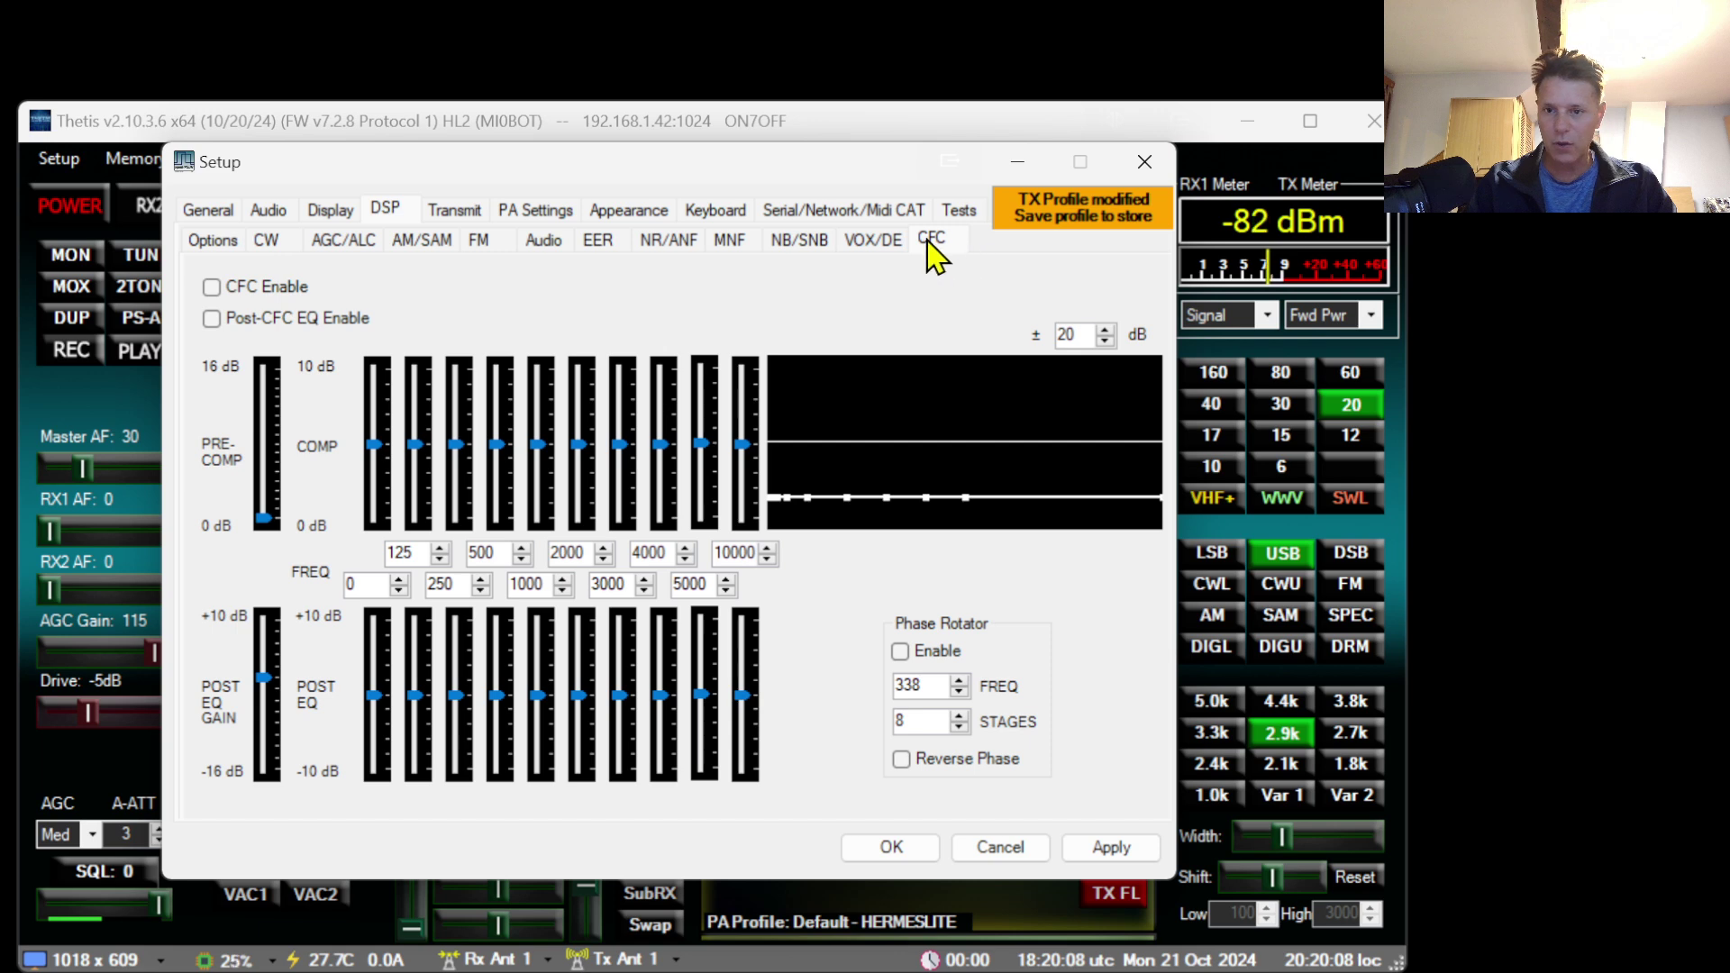
{"action": "left_click", "coordinate": [545, 242]}
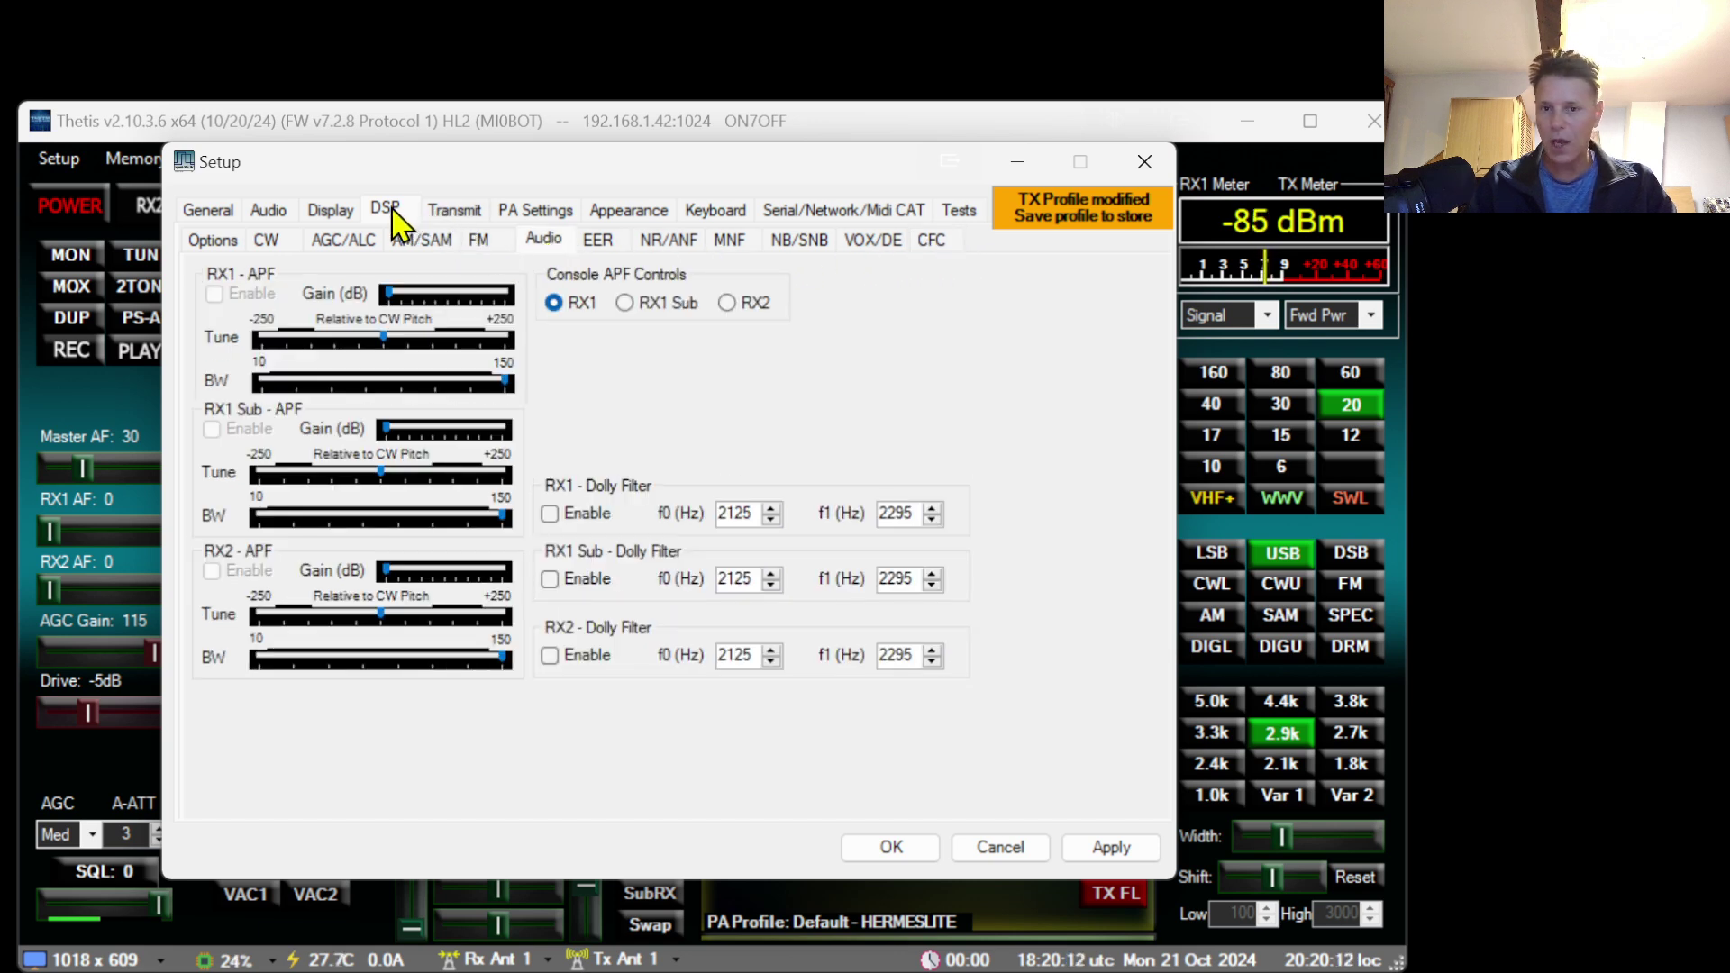
Save the current transmit settings as a new TX profile named with the station's call sign followed by "-1".
{"action": "left_click", "coordinate": [455, 217]}
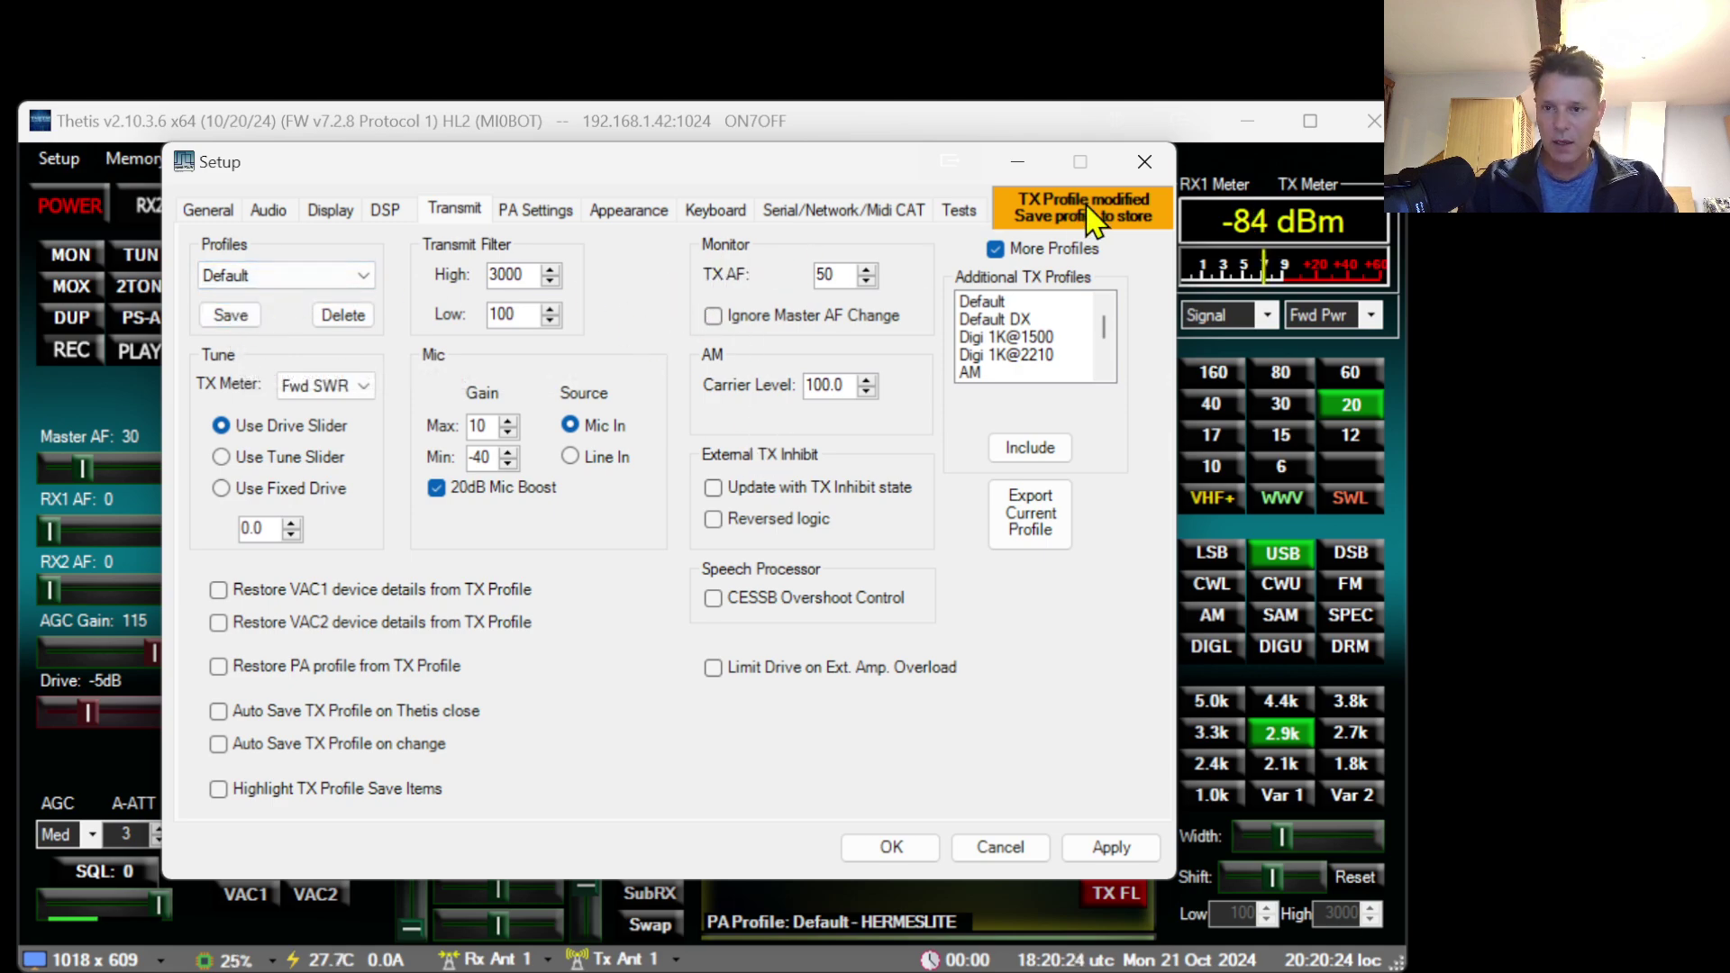
{"action": "mouse_move", "coordinate": [1085, 206]}
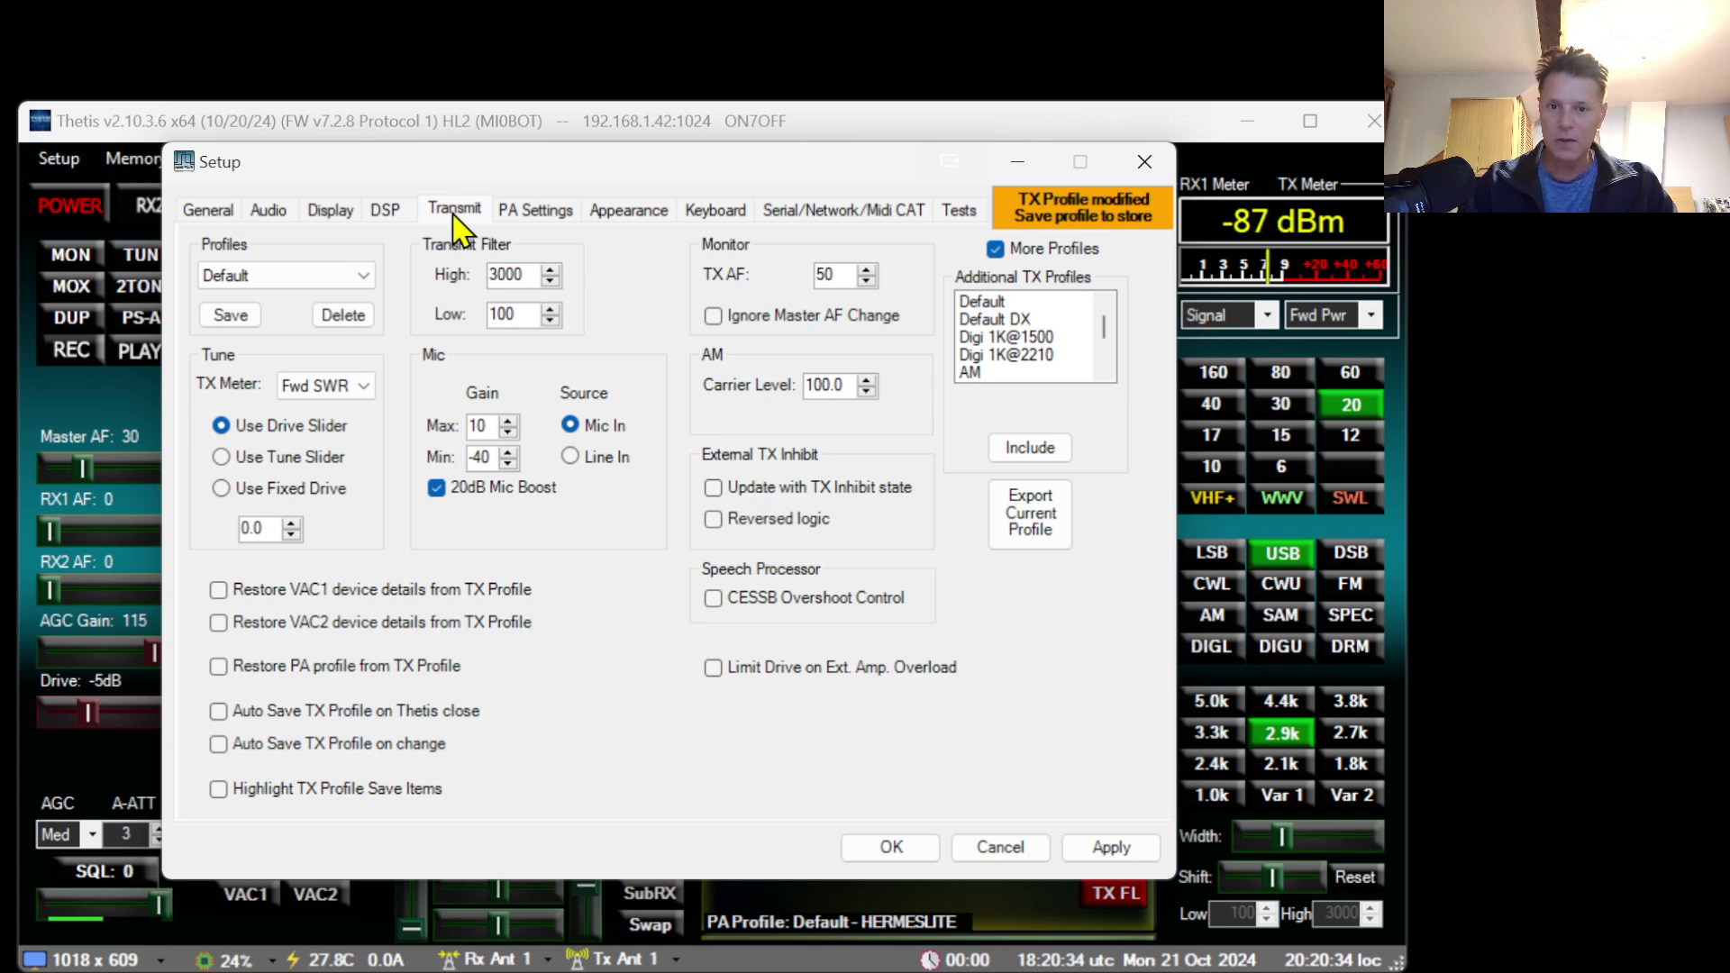
{"action": "left_click", "coordinate": [234, 317]}
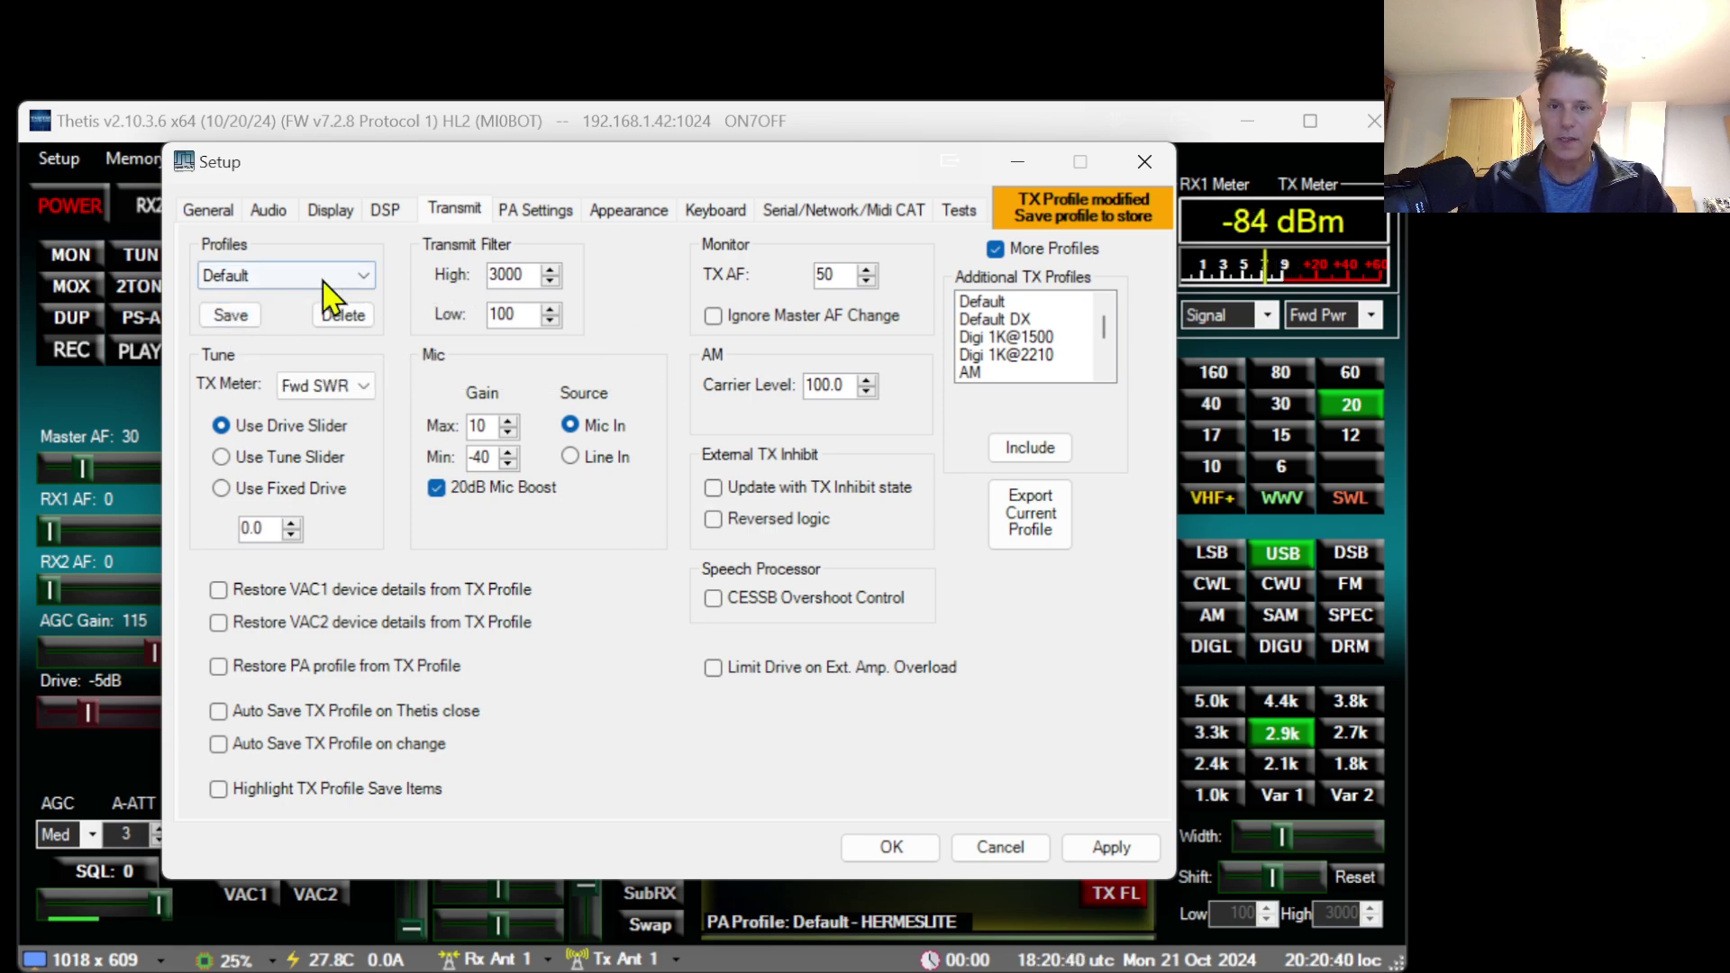
{"action": "left_click", "coordinate": [236, 325]}
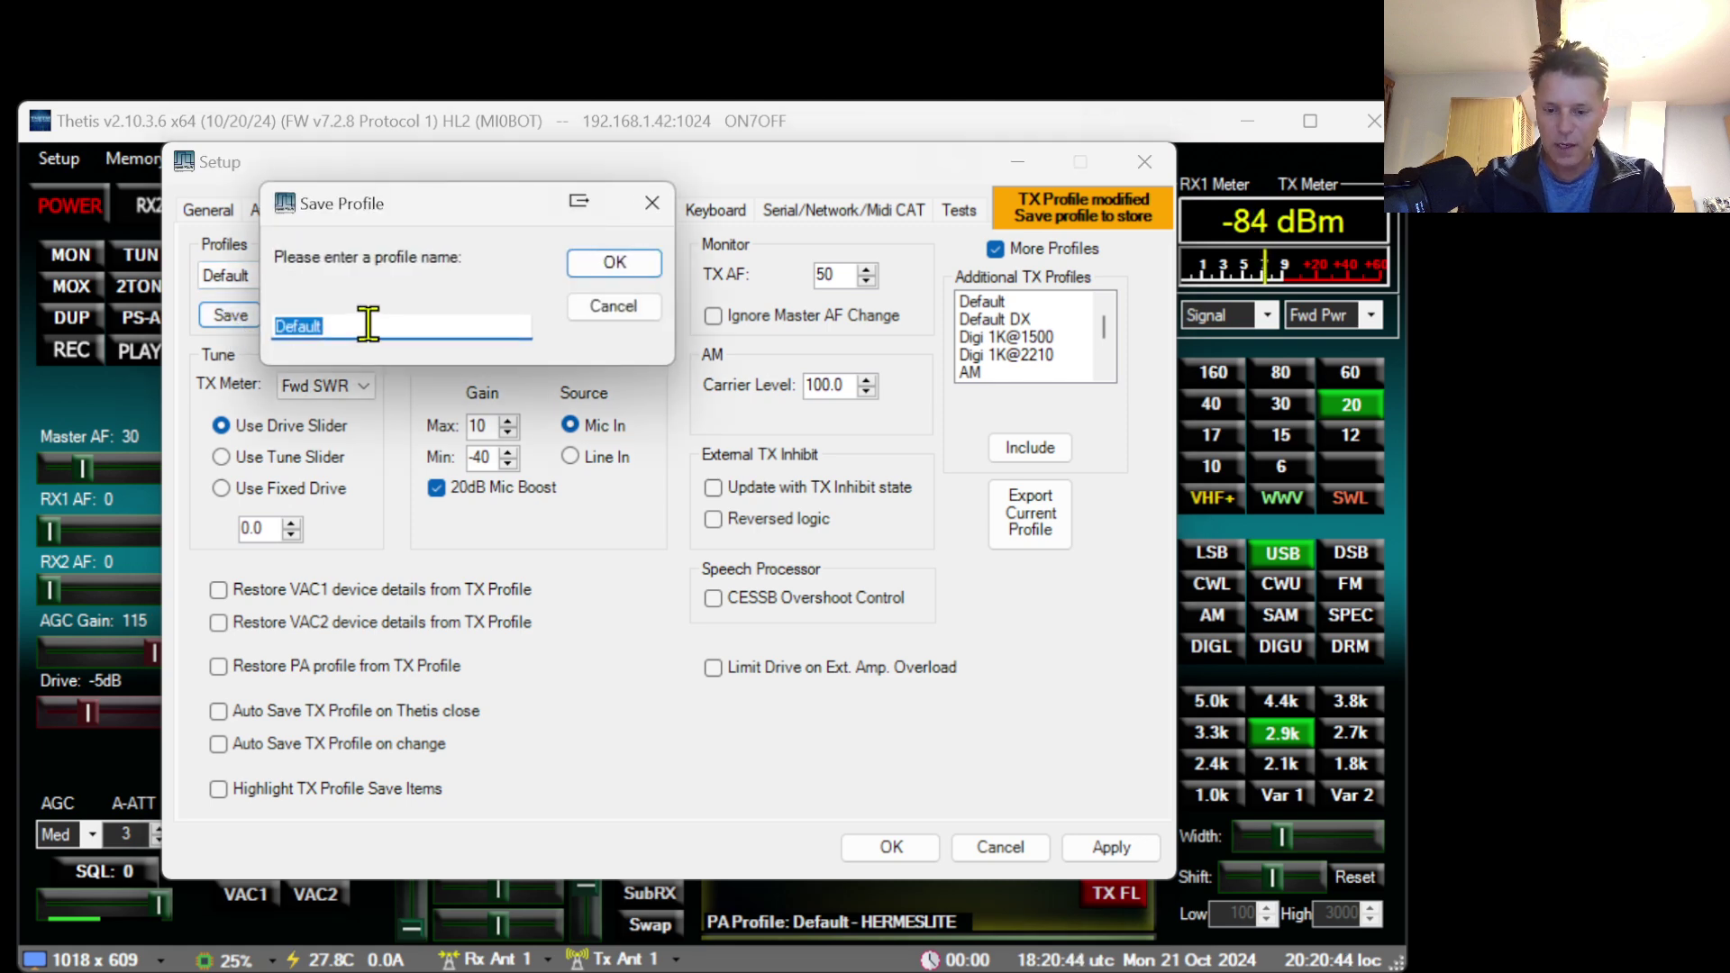
{"action": "type", "text": "ON7OFF-1"}
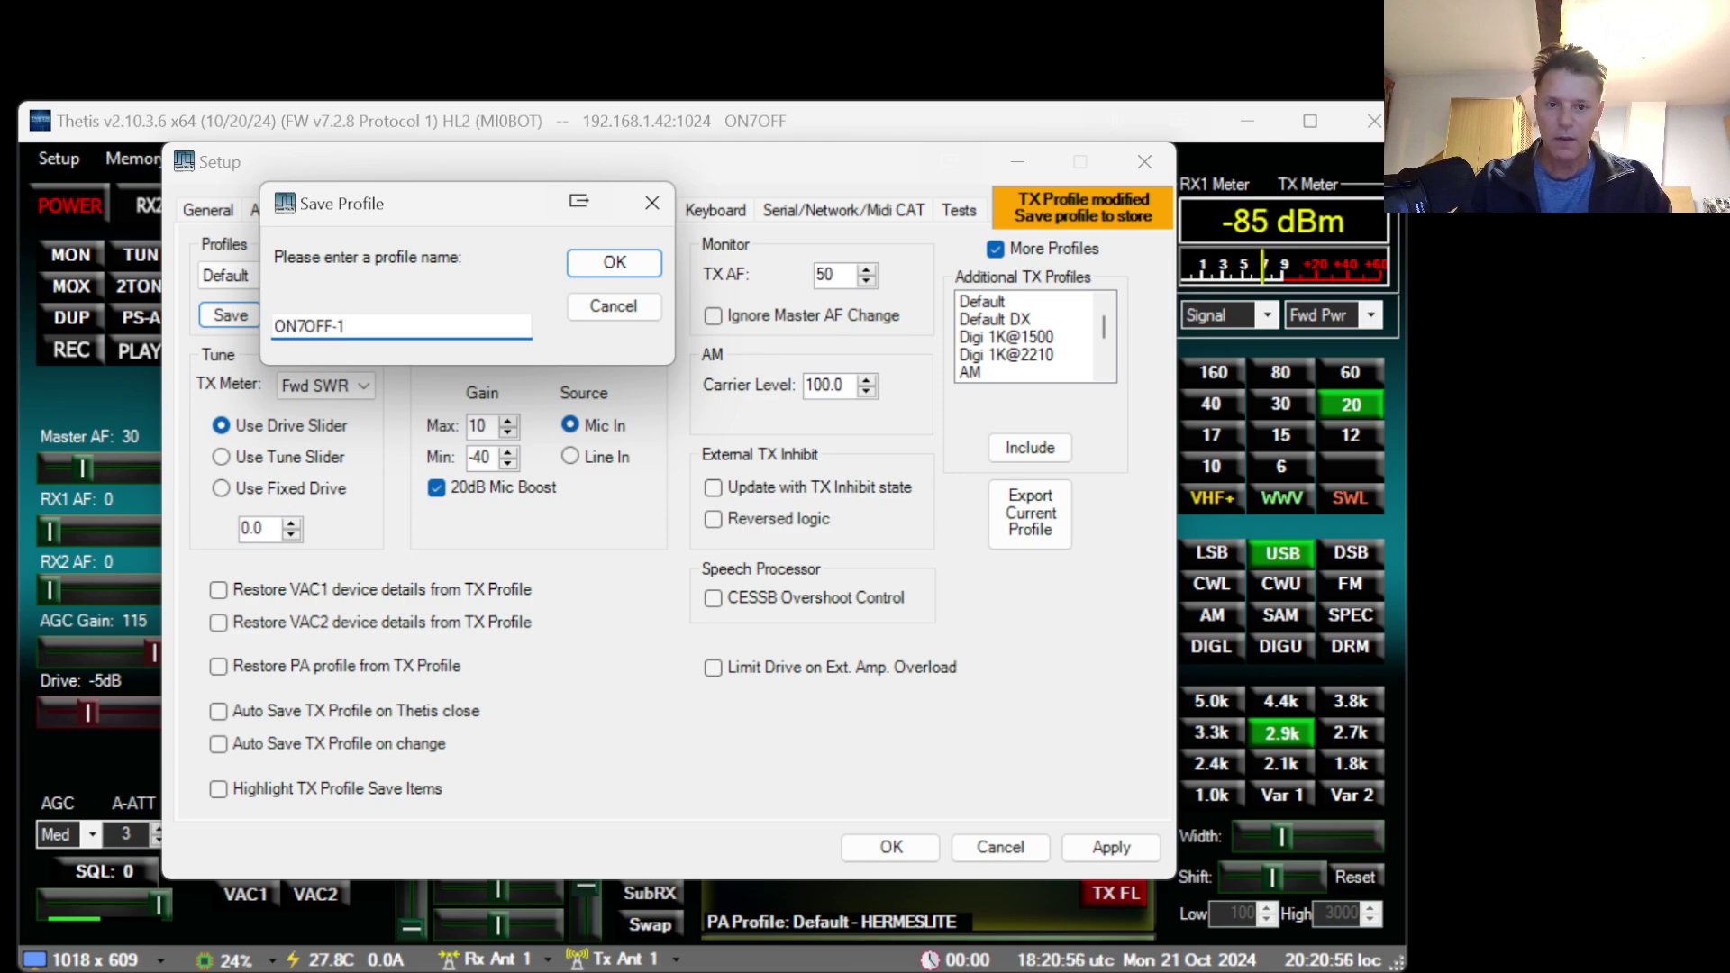
{"action": "left_click", "coordinate": [633, 273]}
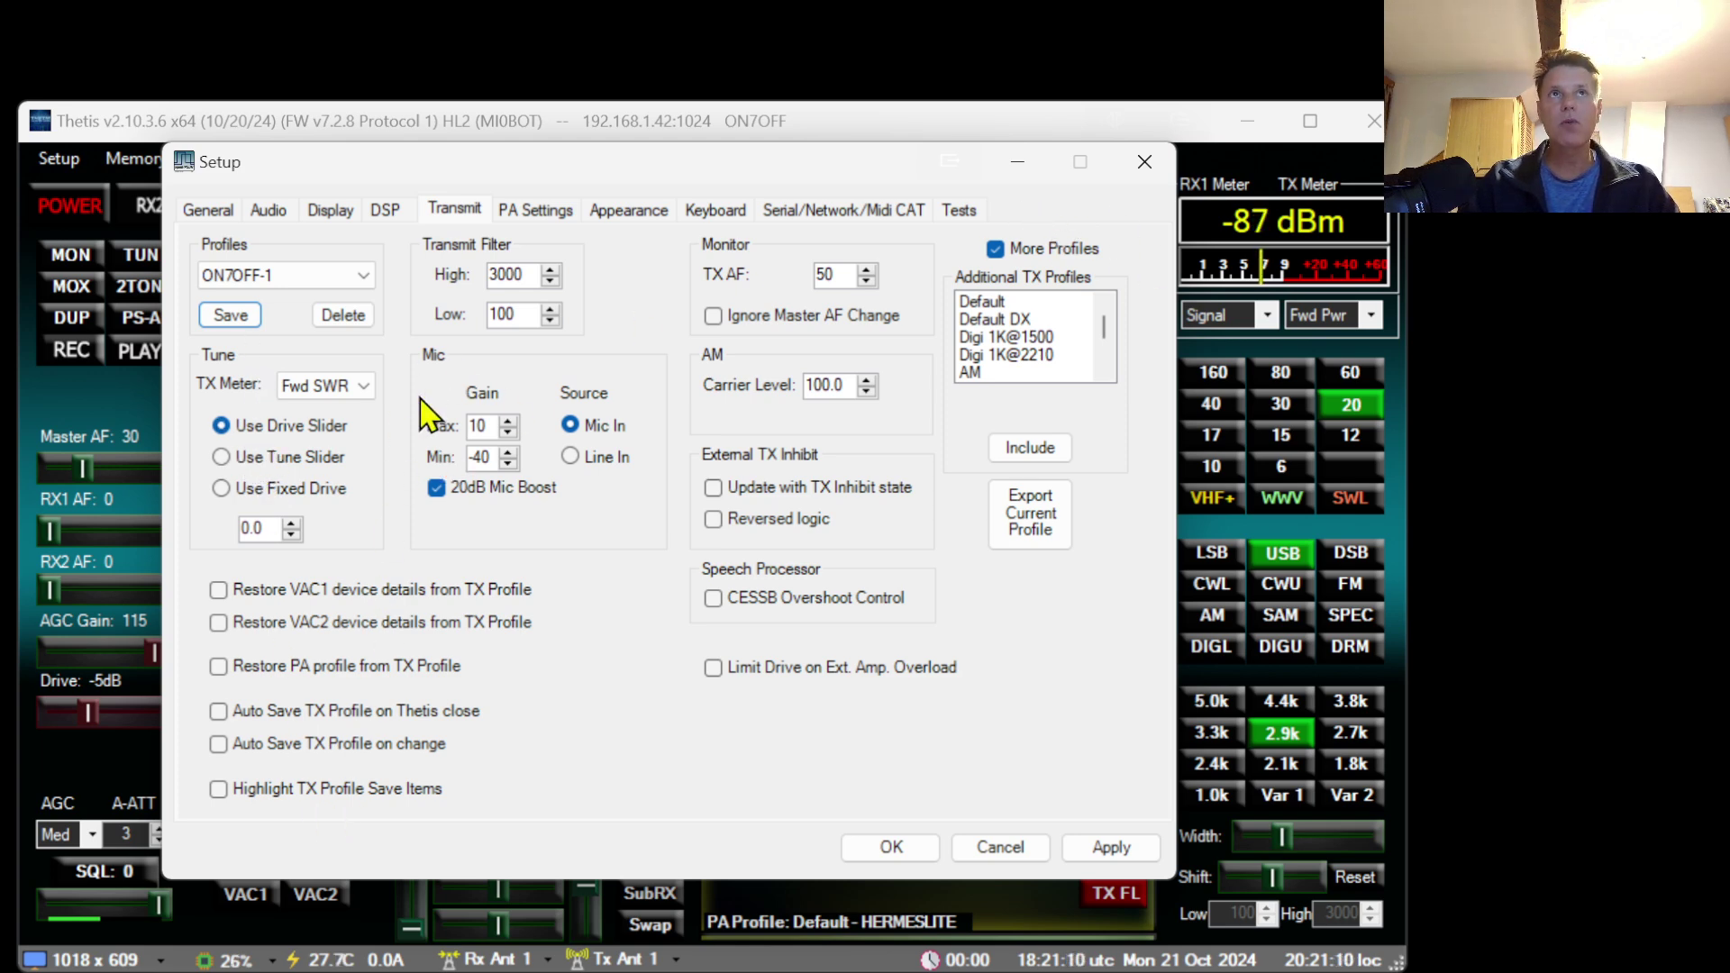
Enable restoring VAC1 and VAC2 device details from the TX profile and turn off the 20dB Mic Boost.
{"action": "left_click", "coordinate": [245, 590]}
{"action": "left_click", "coordinate": [261, 624]}
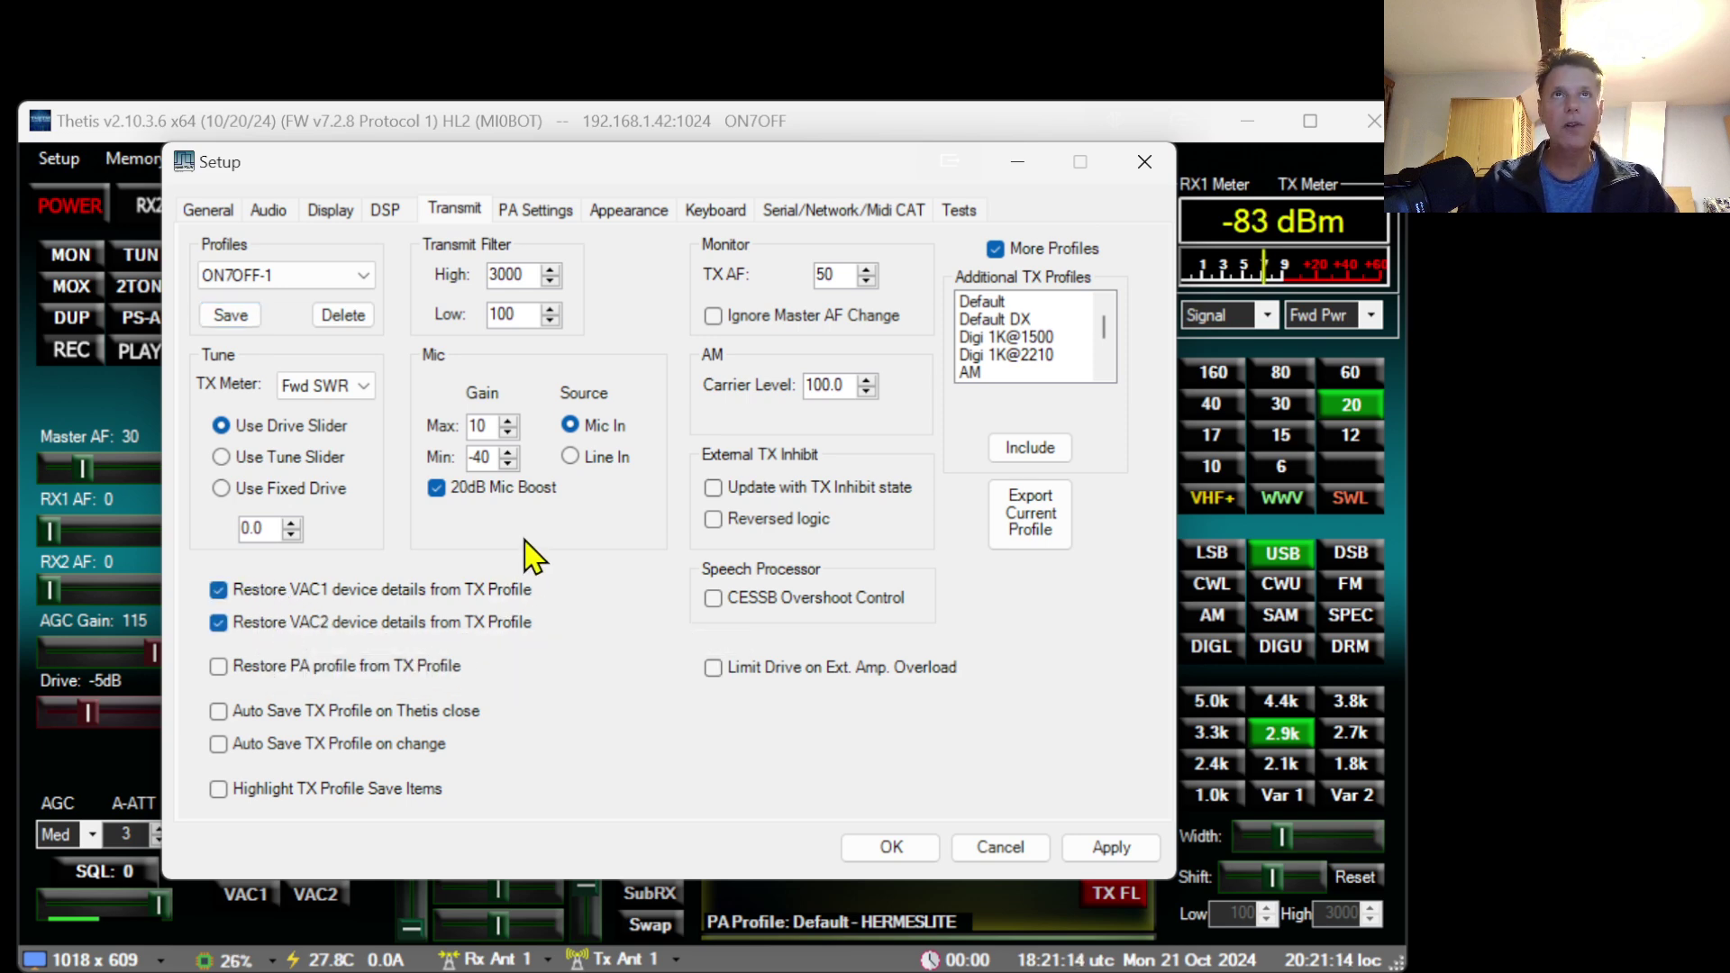
{"action": "left_click", "coordinate": [437, 488]}
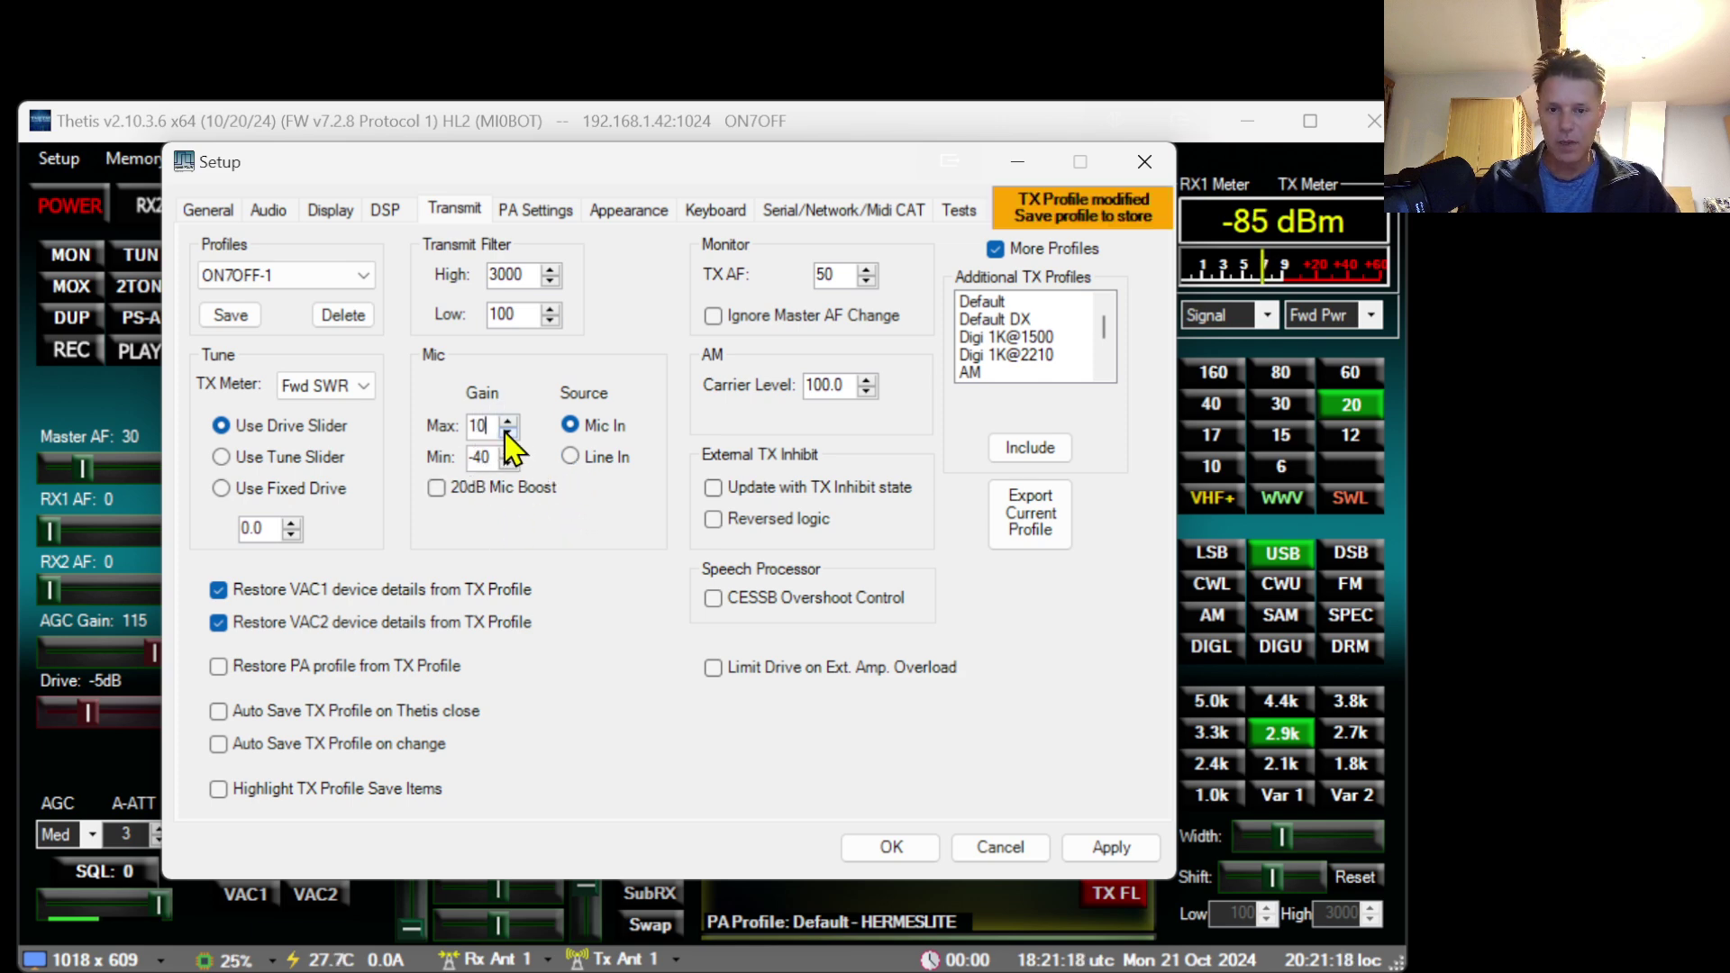
Set the mic gain range to a maximum of 20 and a minimum of -46, and enable CESSB Overshoot Control.
{"action": "double_click", "coordinate": [477, 428]}
{"action": "type", "text": "20"}
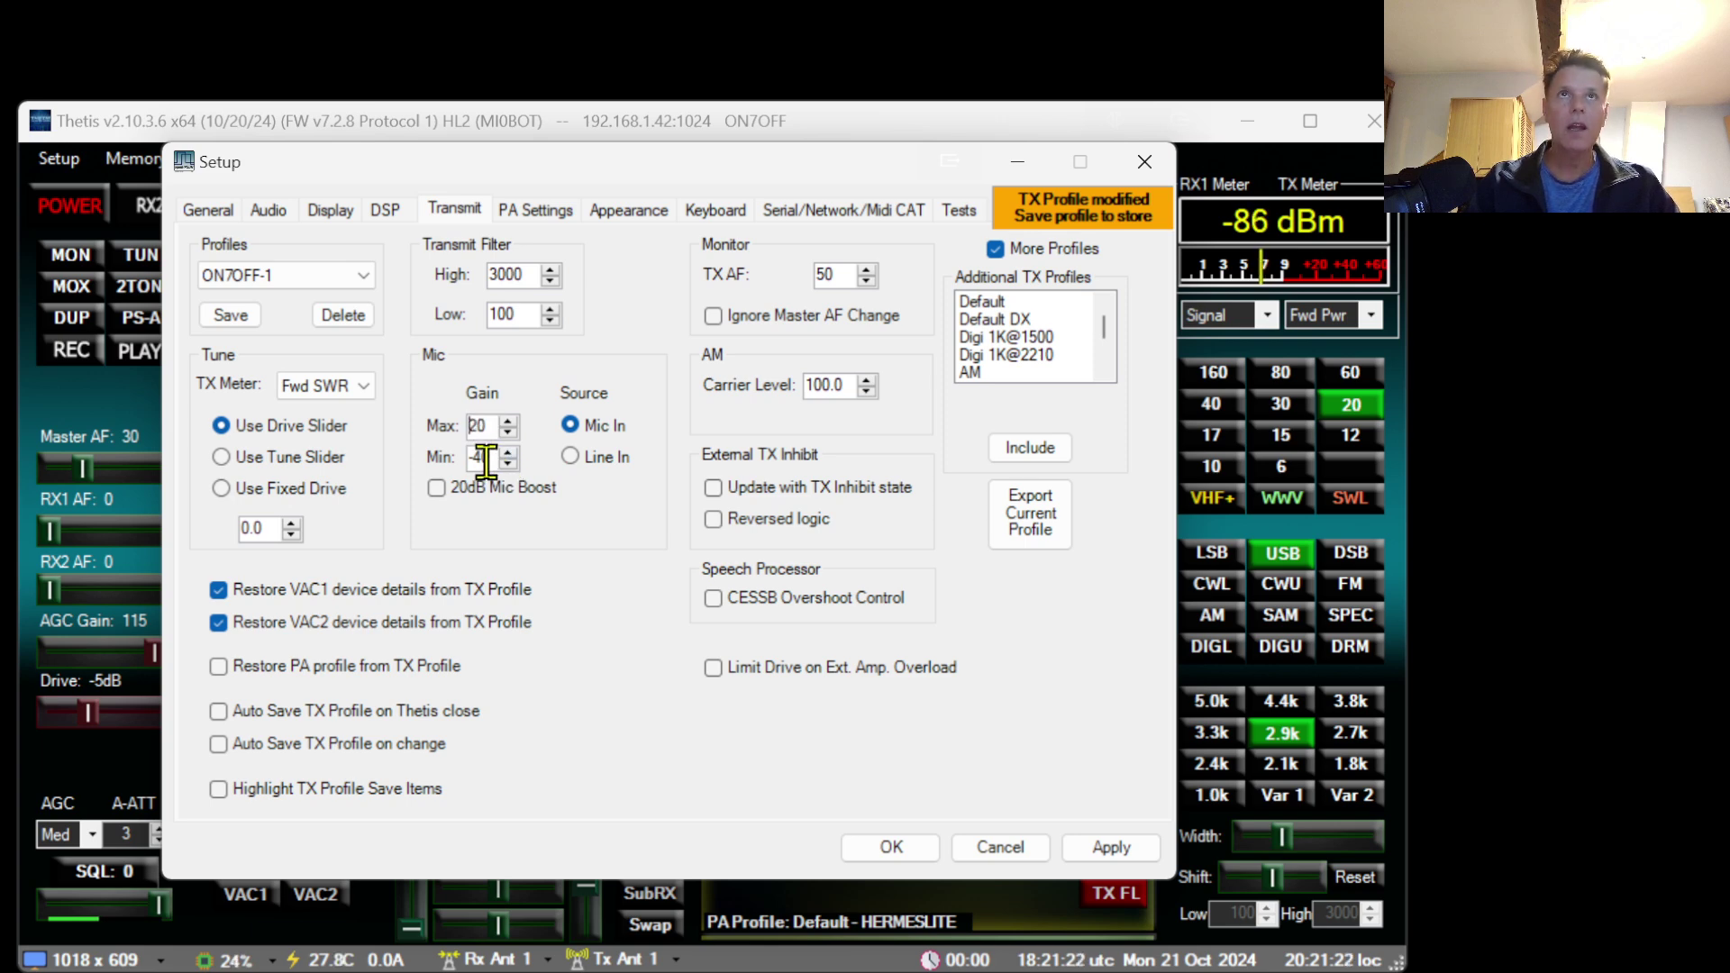
{"action": "type", "text": "6"}
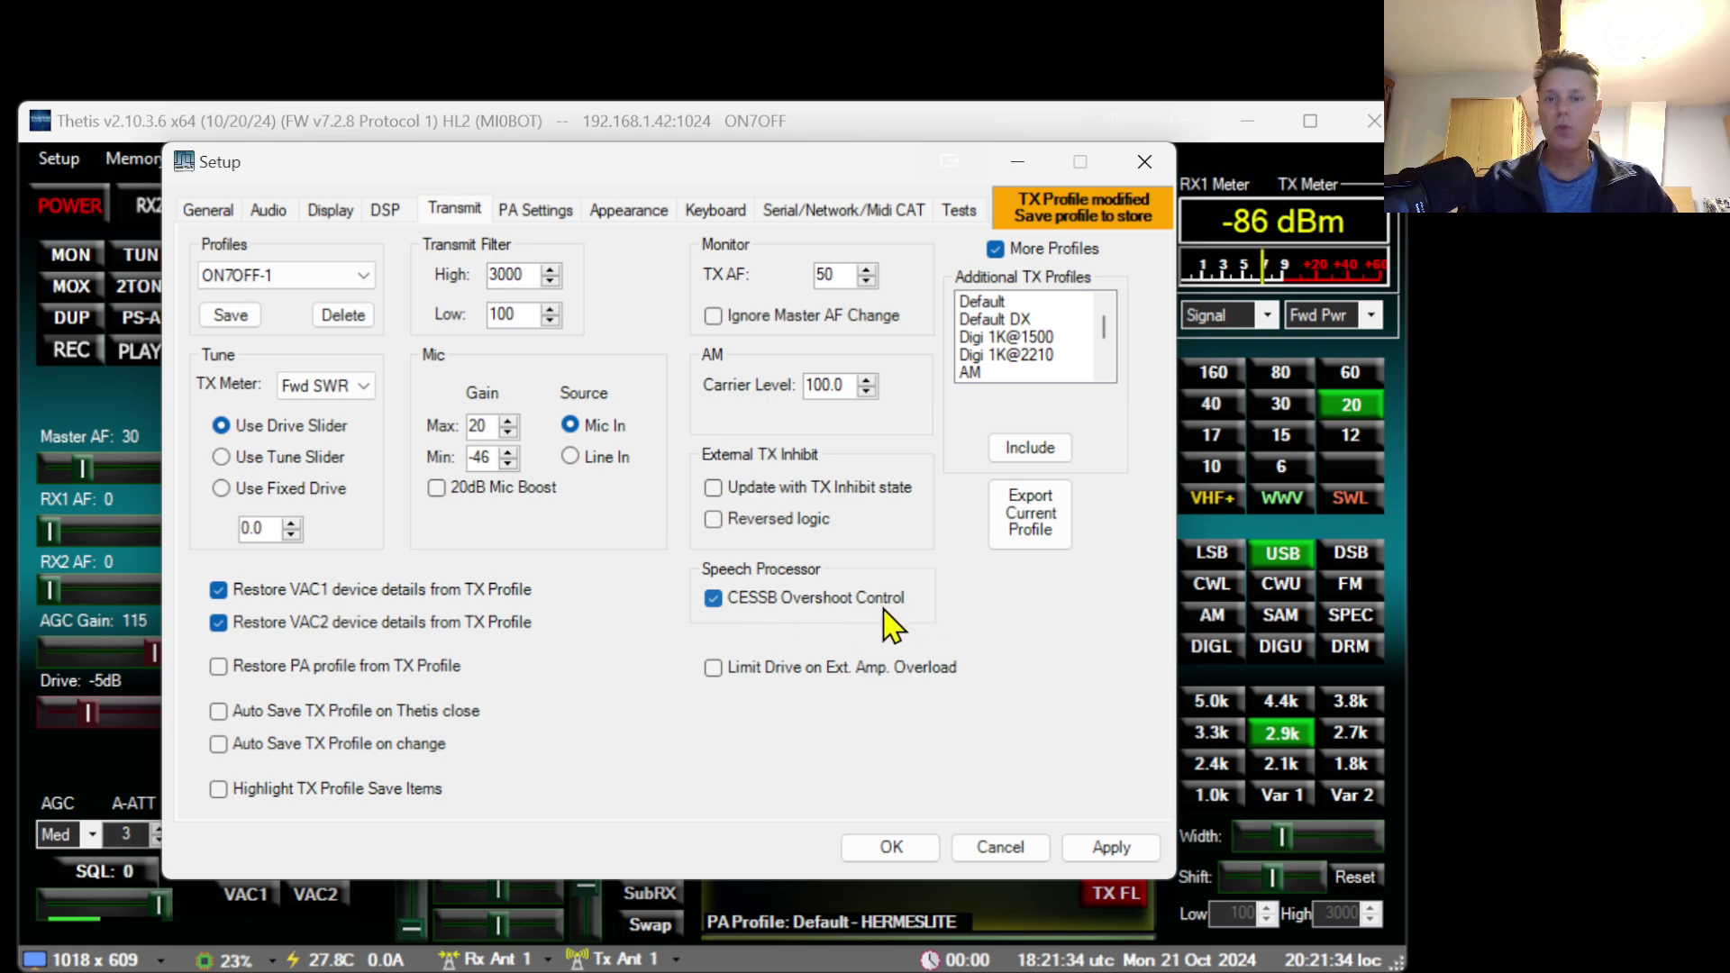
Make the transmit monitor ignore Master AF changes and set the AM carrier level to 85.
{"action": "left_click", "coordinate": [735, 318]}
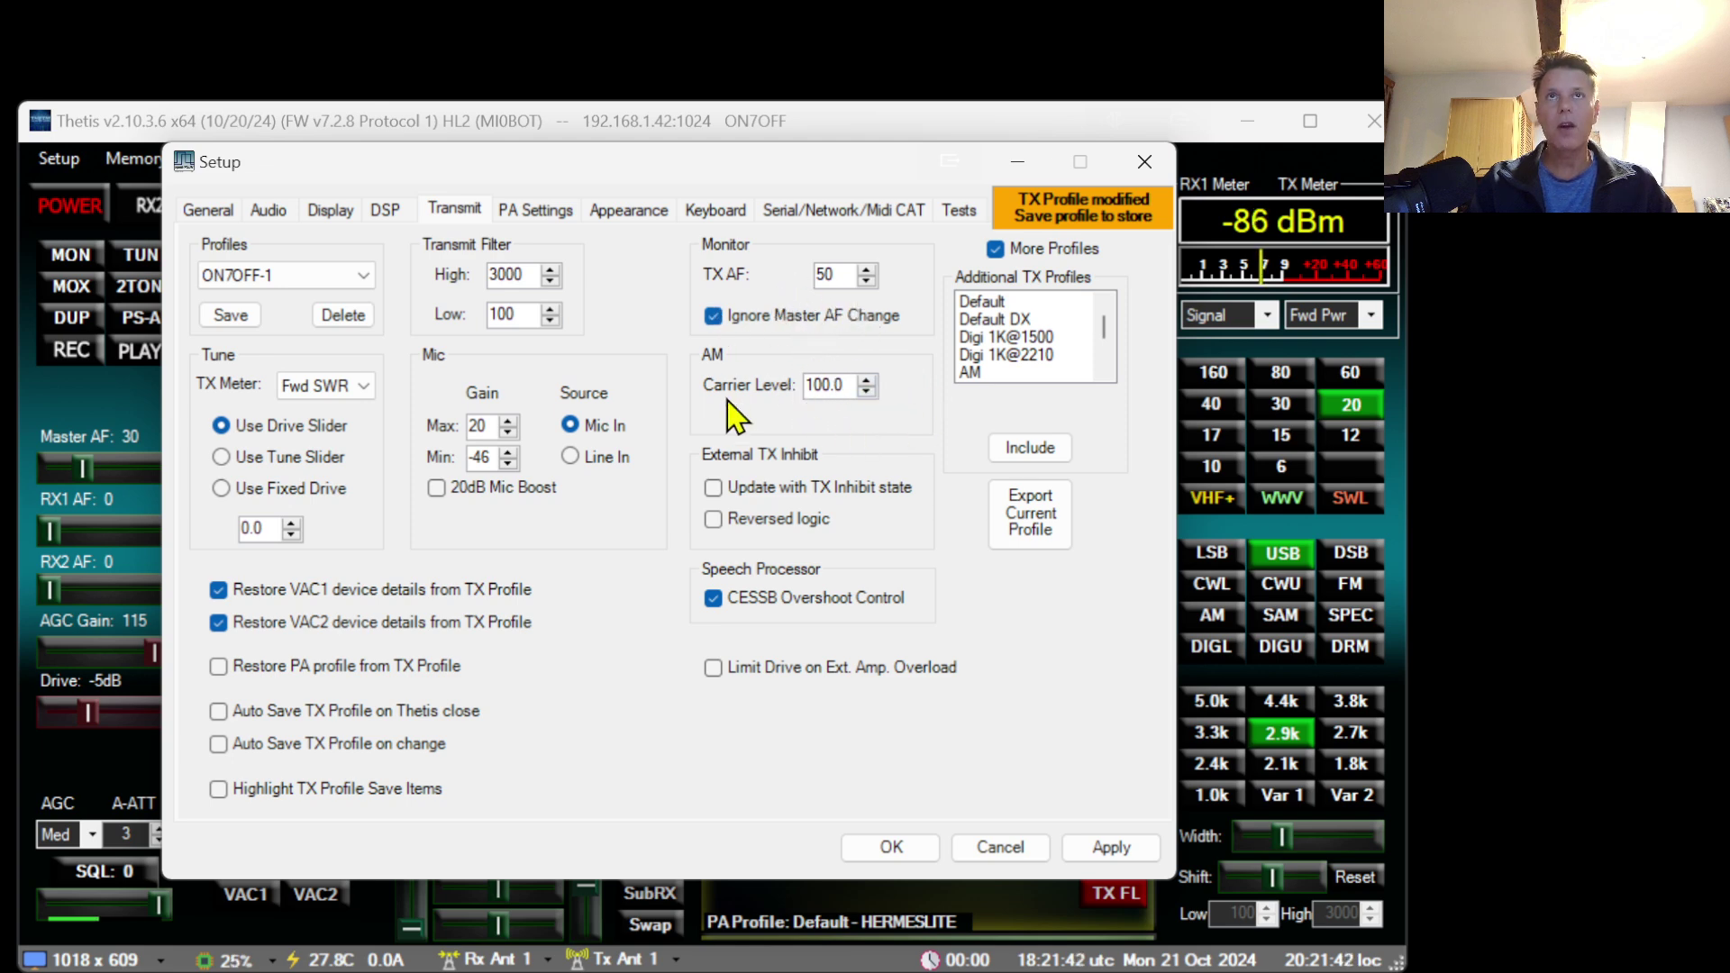
{"action": "double_click", "coordinate": [824, 386]}
{"action": "type", "text": "85"}
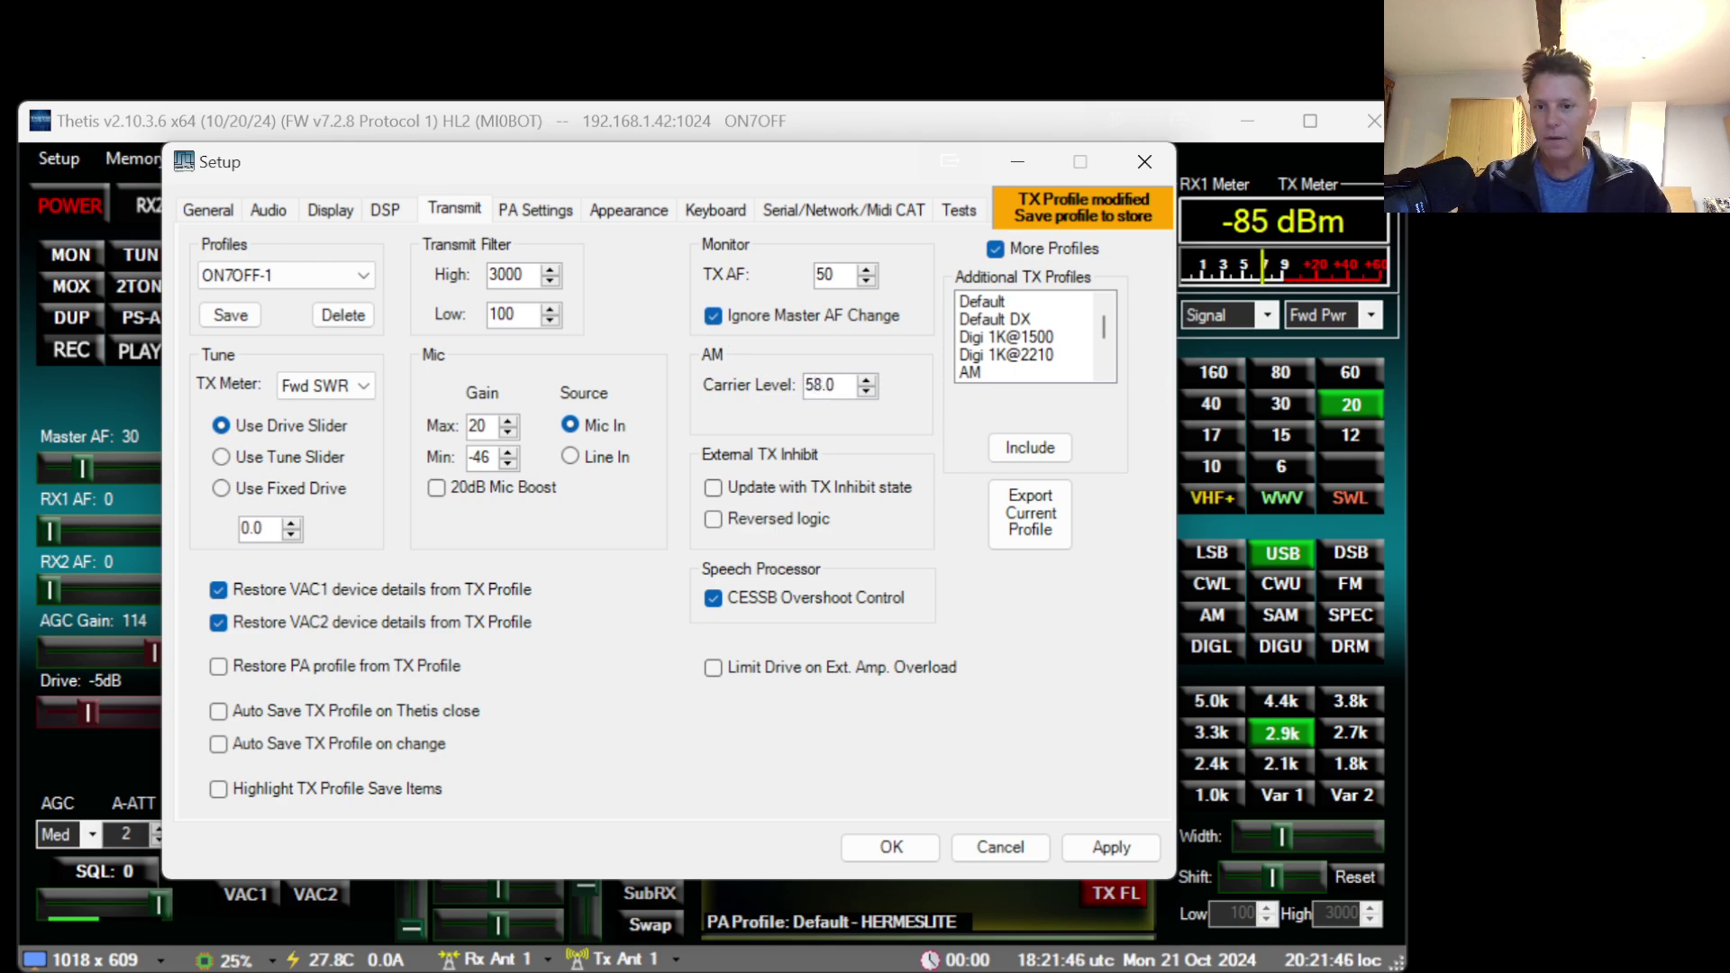
{"action": "key", "text": "BackSpace"}
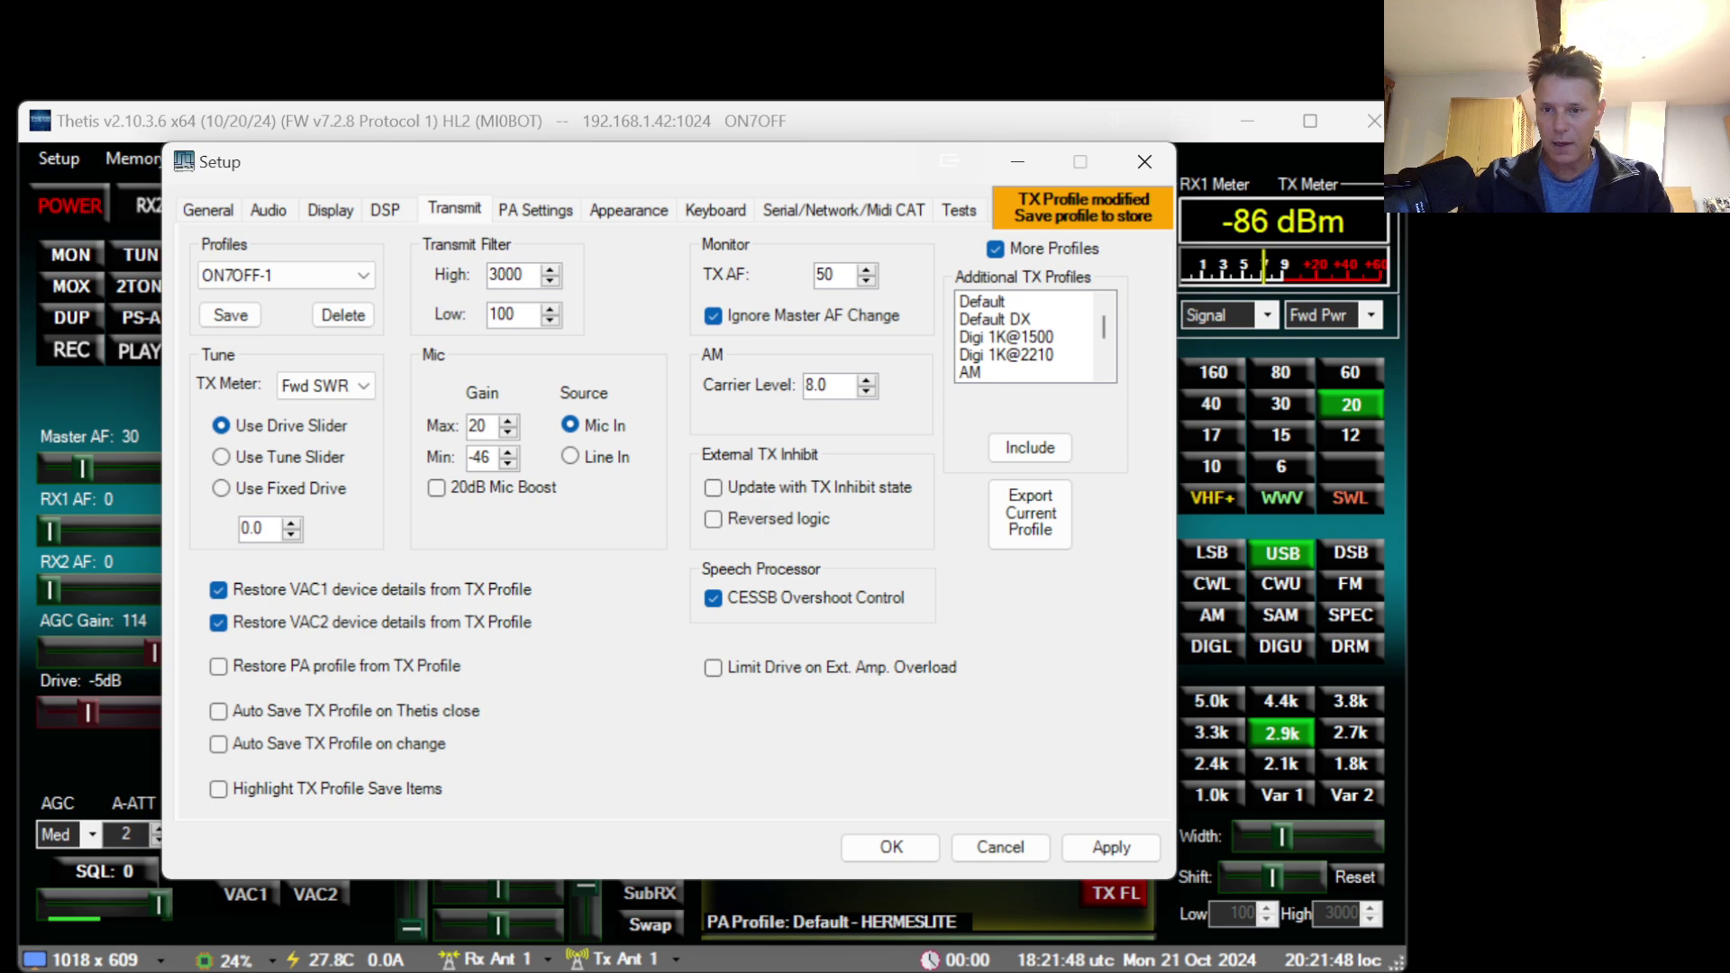
{"action": "type", "text": "5"}
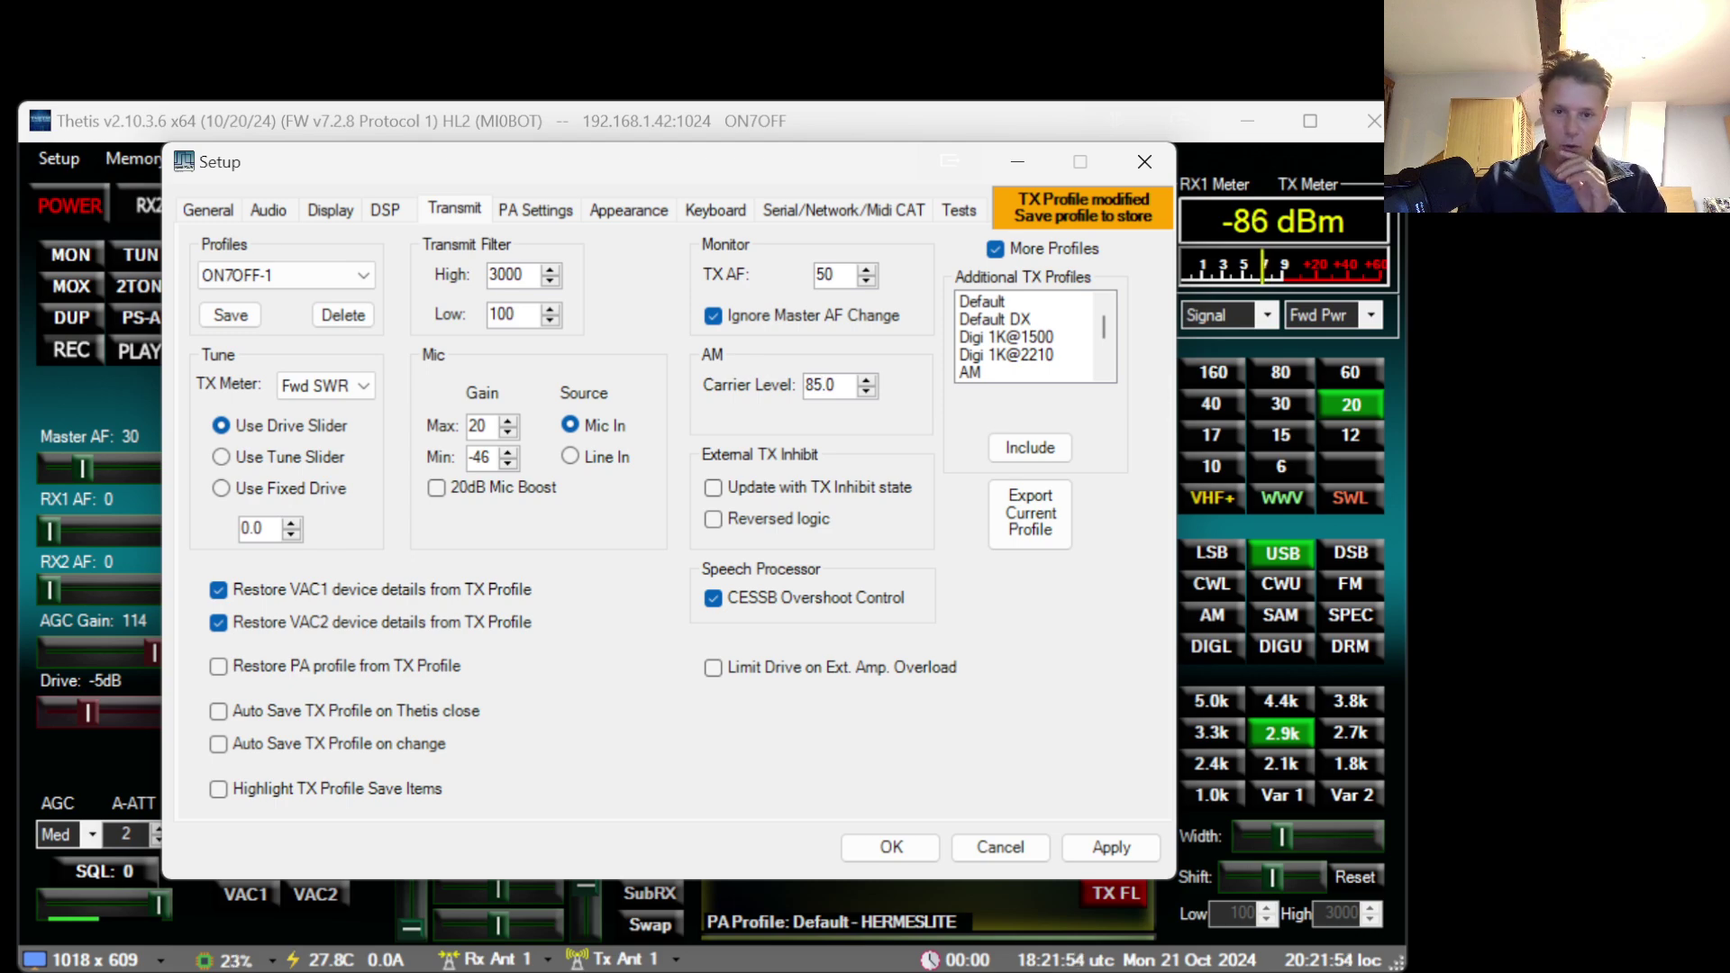
Save the changed transmit settings over the current TX profile under the same name and accept the setup.
{"action": "left_click", "coordinate": [231, 314]}
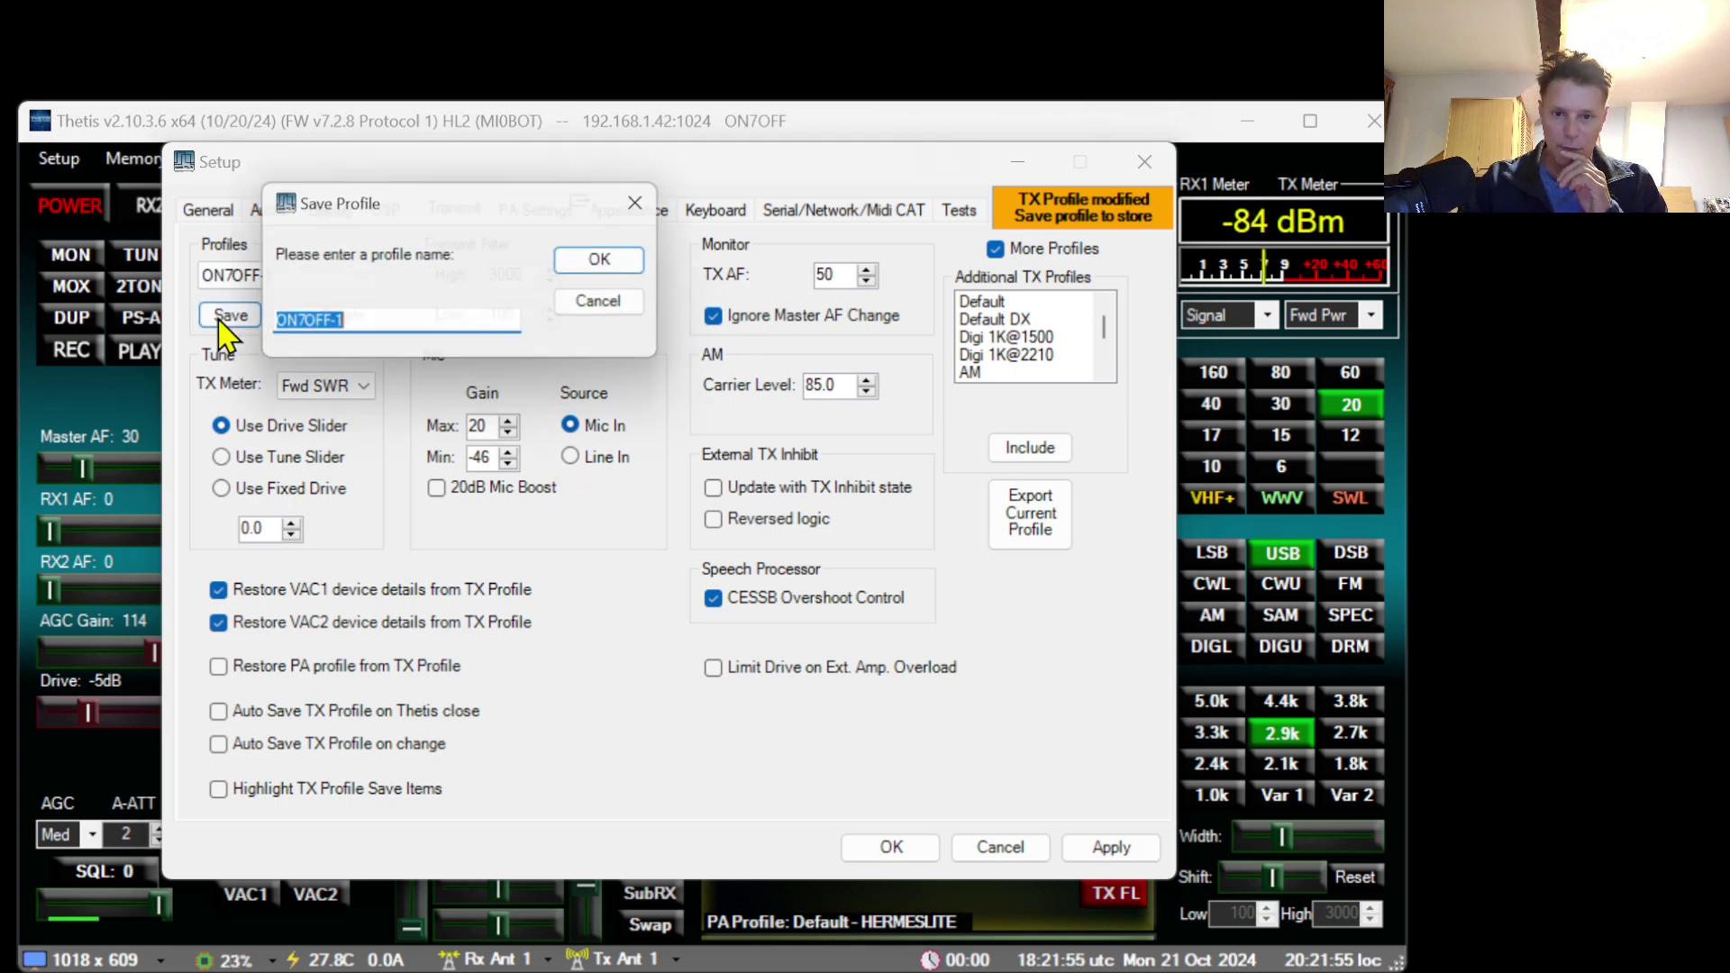
{"action": "left_click", "coordinate": [636, 262]}
{"action": "left_click", "coordinate": [606, 399]}
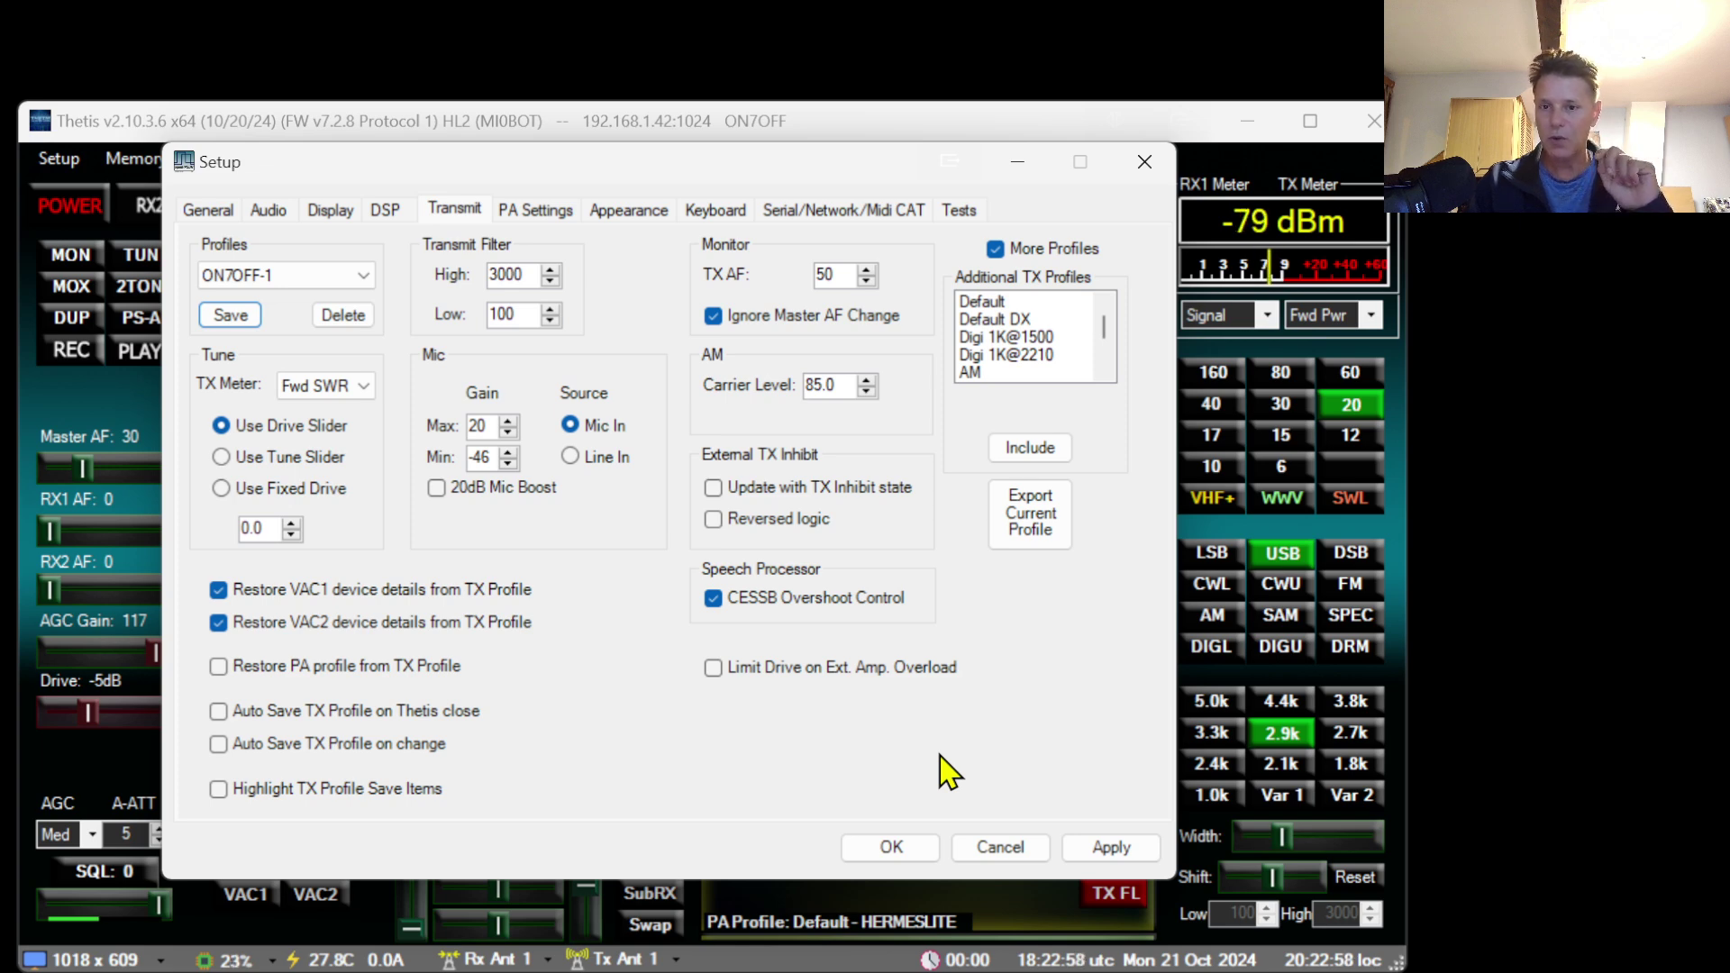
{"action": "left_click", "coordinate": [895, 846]}
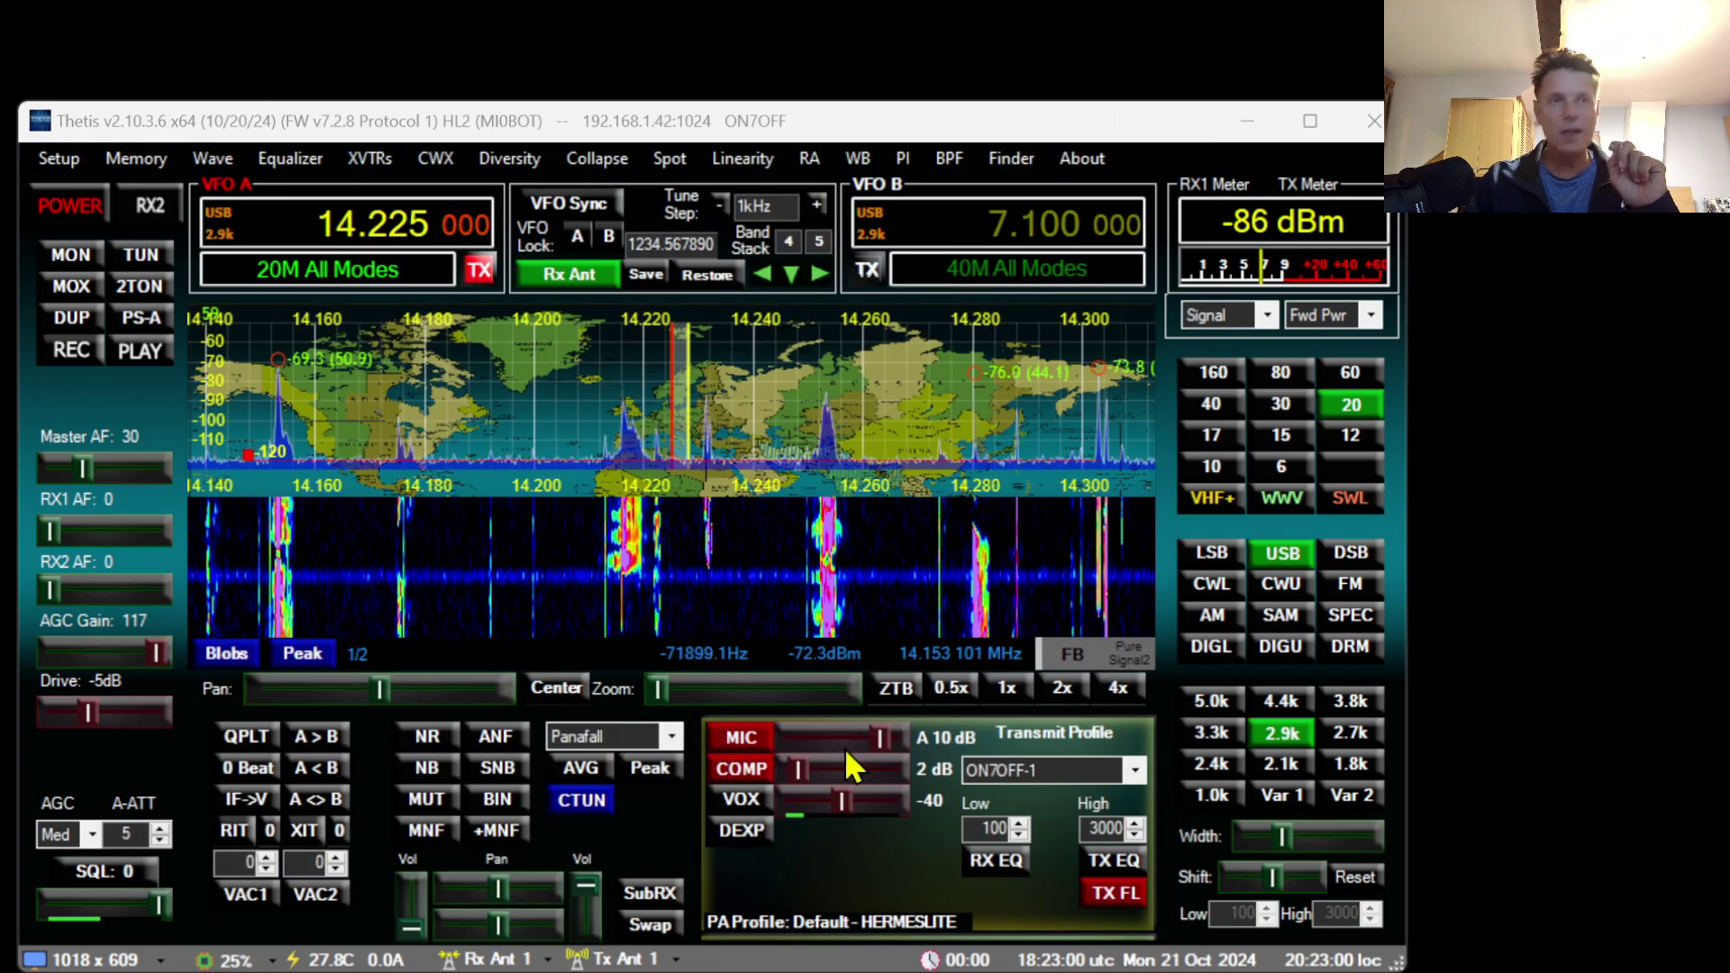